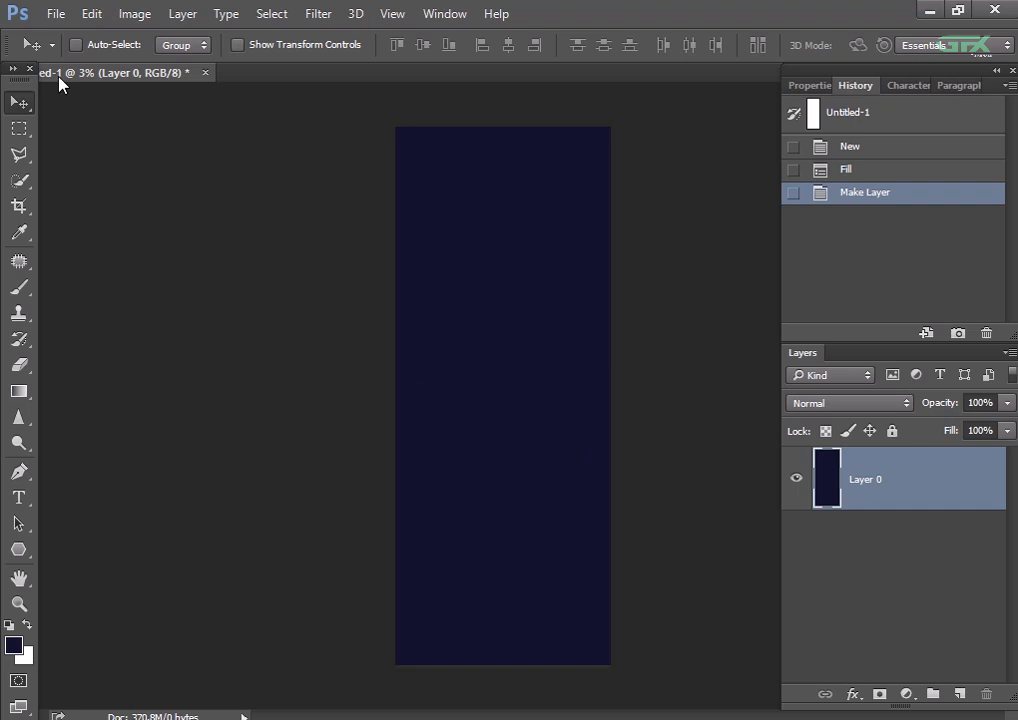
# - Open the perfume bottle image kindpng_1894736 from the New folder
pyautogui.click(57, 14)
pyautogui.click(66, 55)
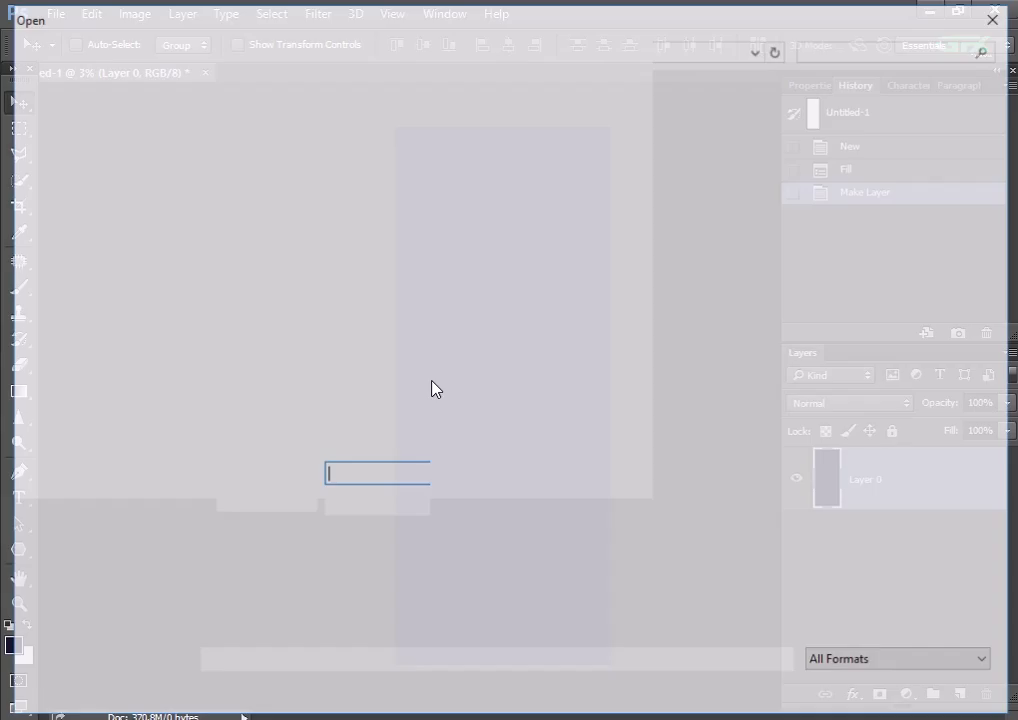
pyautogui.click(341, 172)
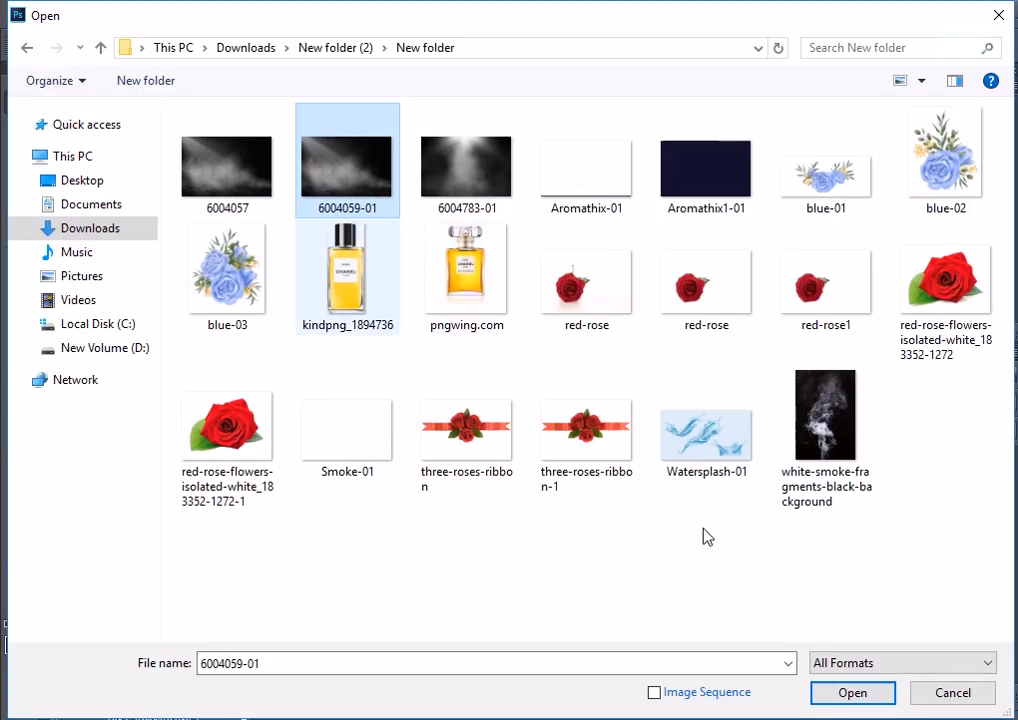
pyautogui.click(347, 278)
pyautogui.click(850, 690)
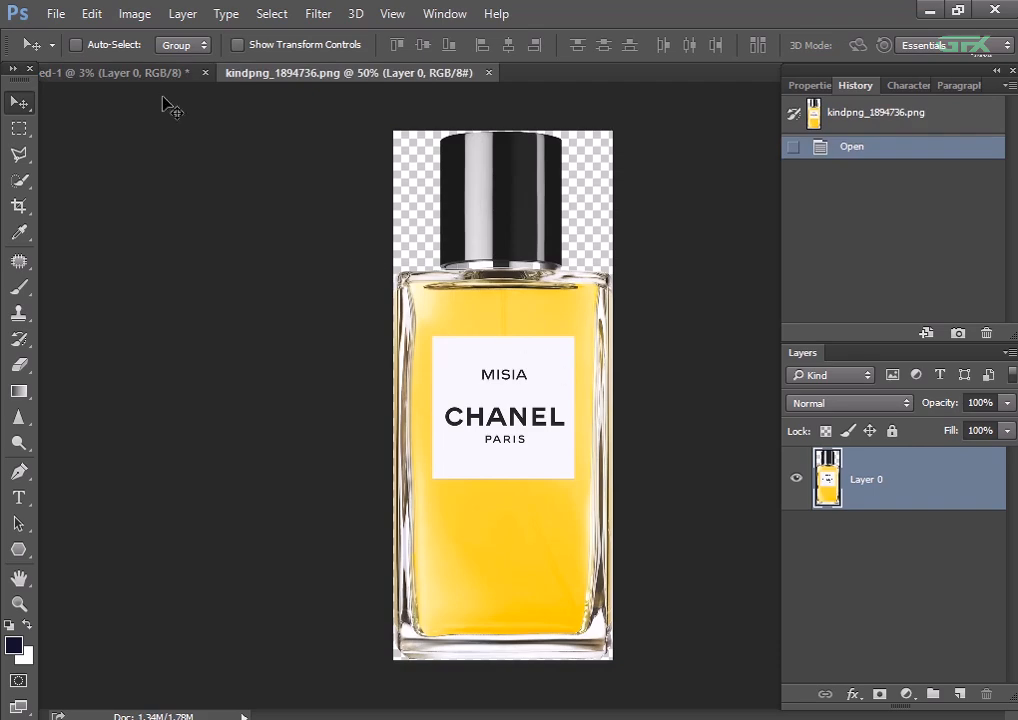
# - Bring the bottle layer into the navy banner document and resize it with Free Transform near the middle of the canvas
pyautogui.moveTo(156, 71); pyautogui.dragTo(527, 422)
pyautogui.hotkey('ctrl', 't')
pyautogui.press('Return')
pyautogui.hotkey('ctrl', 't')
pyautogui.moveTo(550, 494); pyautogui.dragTo(536, 482)
pyautogui.press('Return')
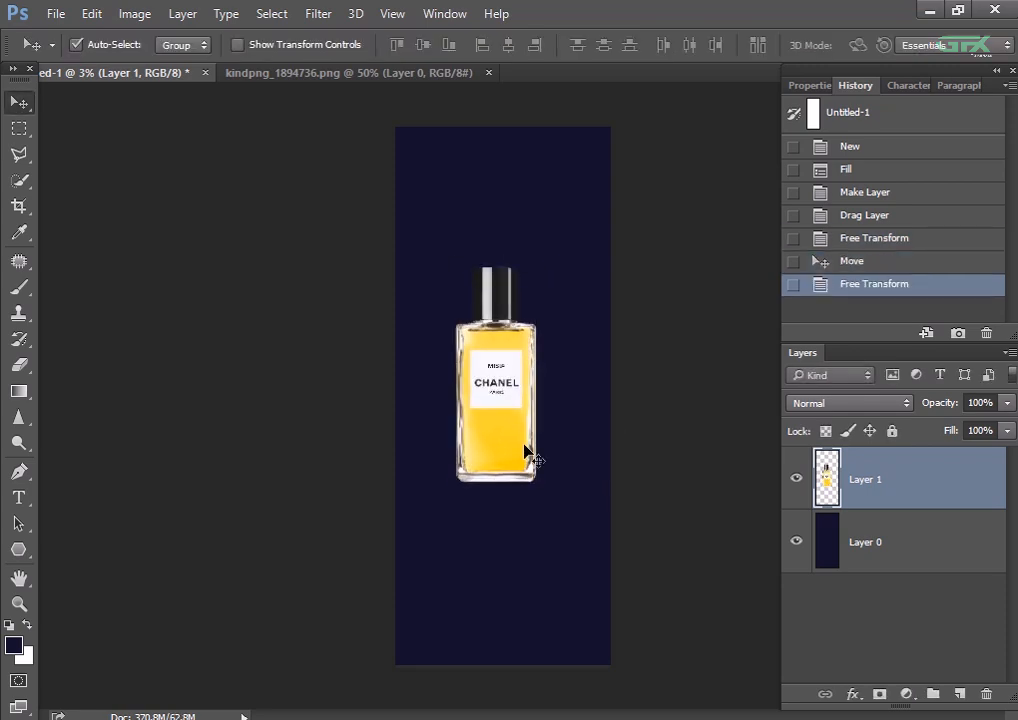
pyautogui.hotkey('ctrl', 'z')
# - Scale the bottle to about 88% around its centre and move it slightly down the banner
pyautogui.hotkey('ctrl', 't')
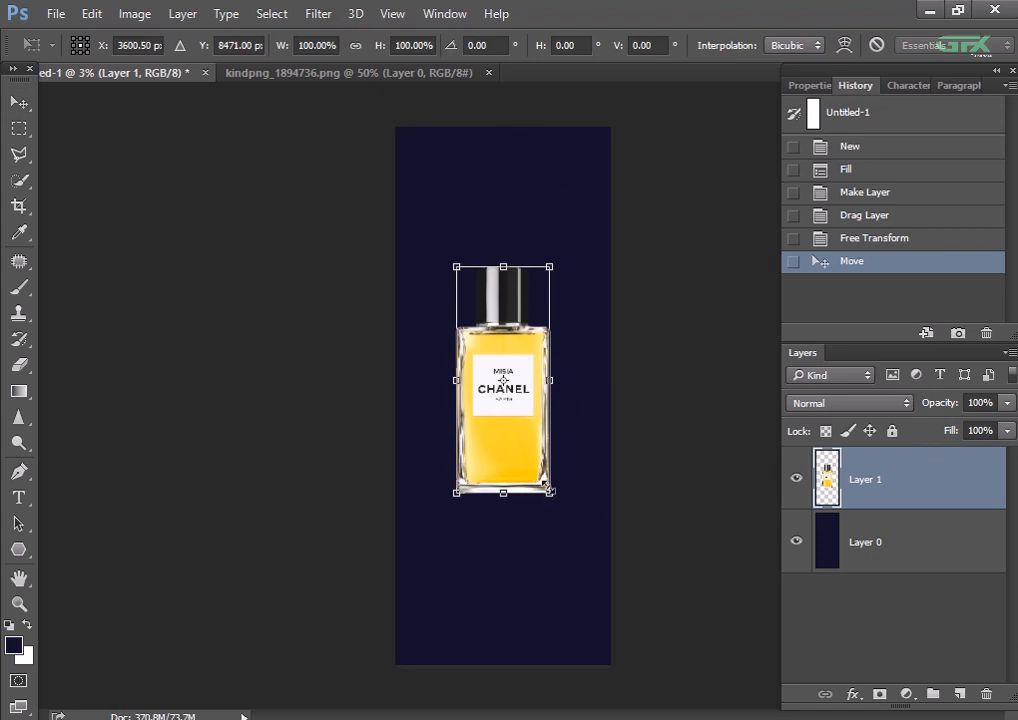
pyautogui.moveTo(547, 488); pyautogui.dragTo(540, 479)
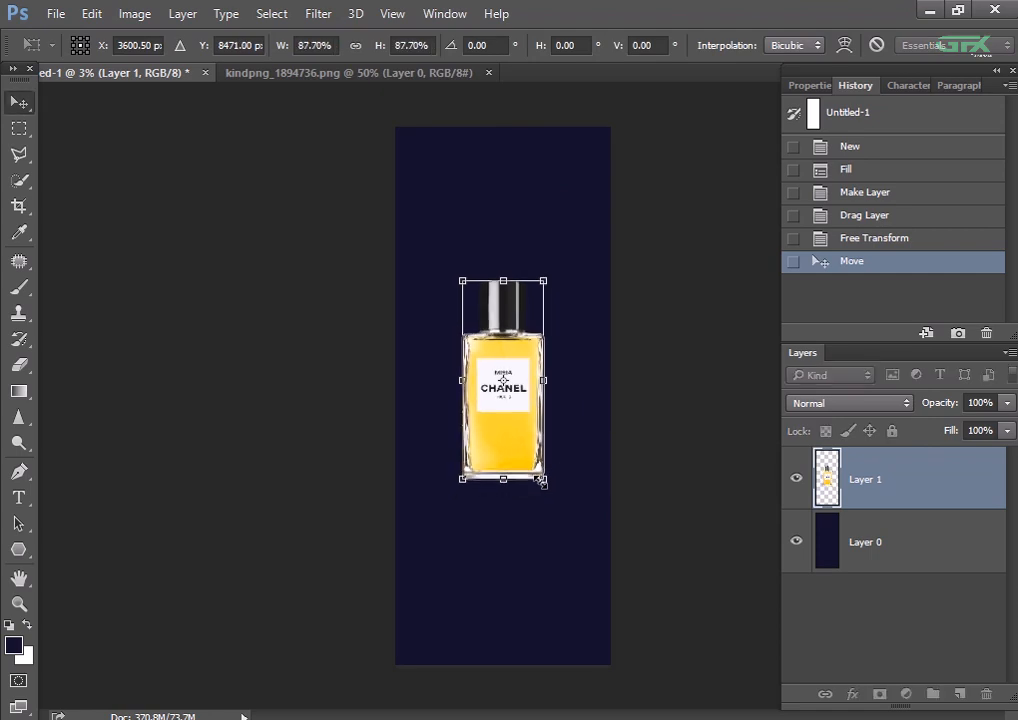
pyautogui.press('Return')
pyautogui.moveTo(516, 419); pyautogui.dragTo(516, 437)
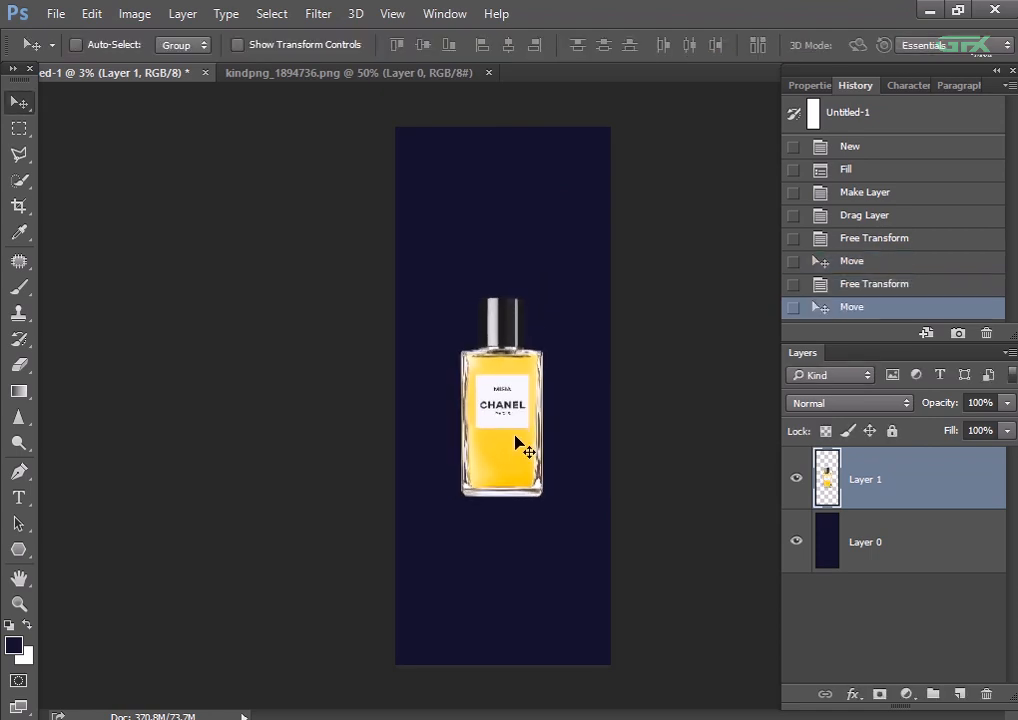
# - Add a new layer beneath the bottle and paint a soft white glow on it behind the bottle with a 4700 px brush
pyautogui.click(958, 691)
pyautogui.moveTo(902, 484); pyautogui.dragTo(913, 545)
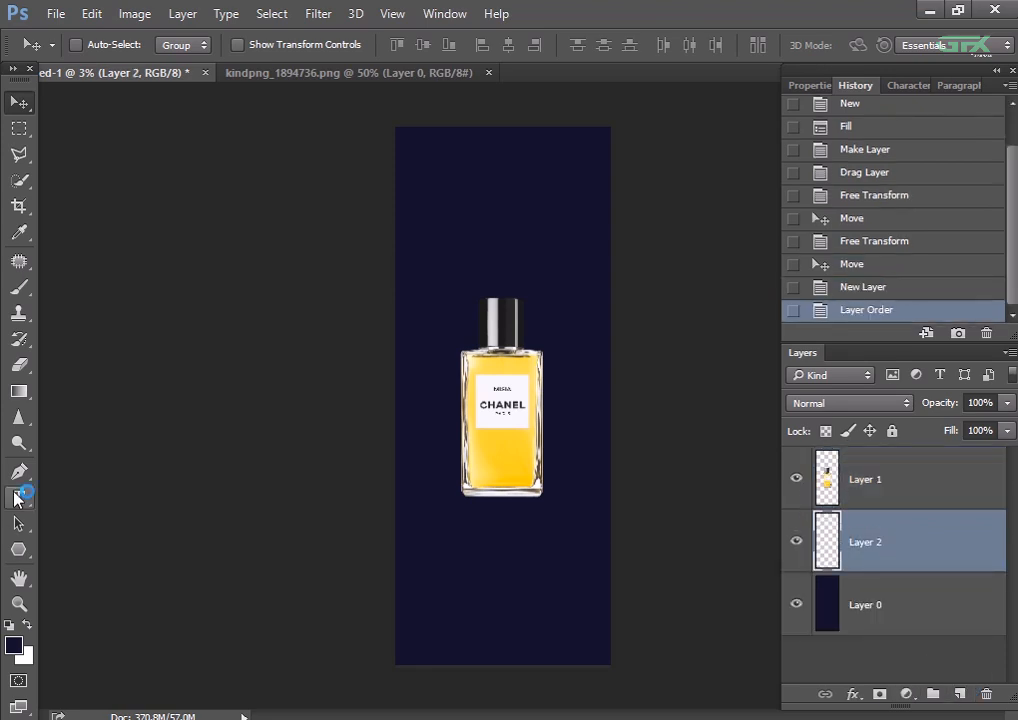
pyautogui.click(20, 288)
pyautogui.click(27, 623)
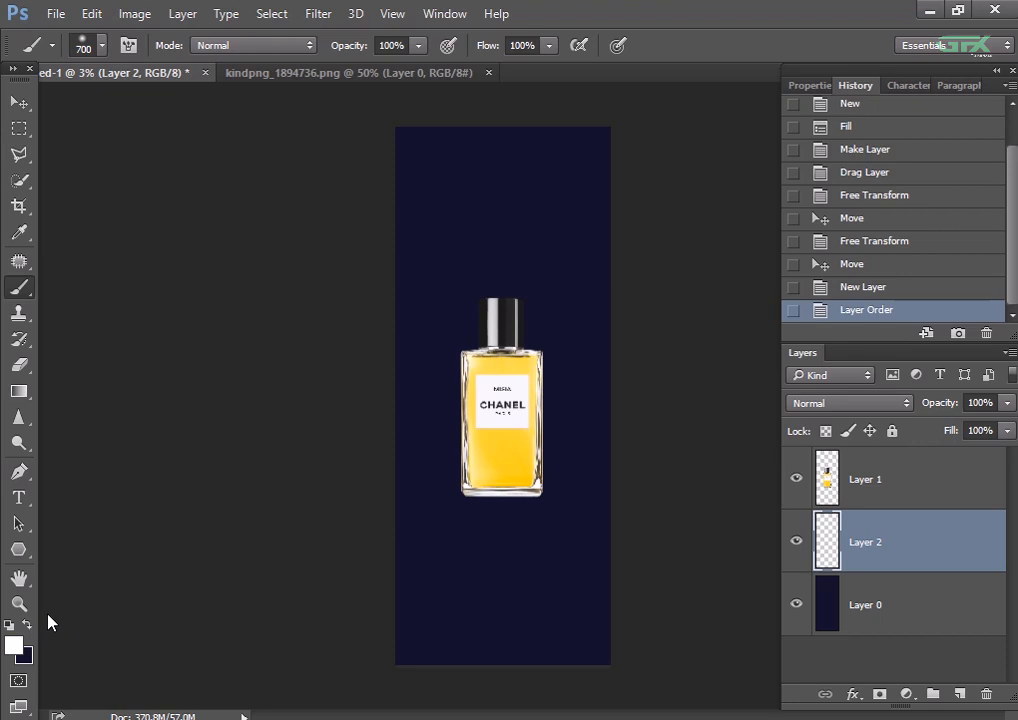
pyautogui.press(']')
pyautogui.press(']')
pyautogui.press(']')
pyautogui.press(']')
pyautogui.press(']')
pyautogui.press(']')
pyautogui.press(']')
pyautogui.press(']')
pyautogui.press(']')
pyautogui.press(']')
pyautogui.press(']')
pyautogui.press(']')
pyautogui.press(']')
pyautogui.press(']')
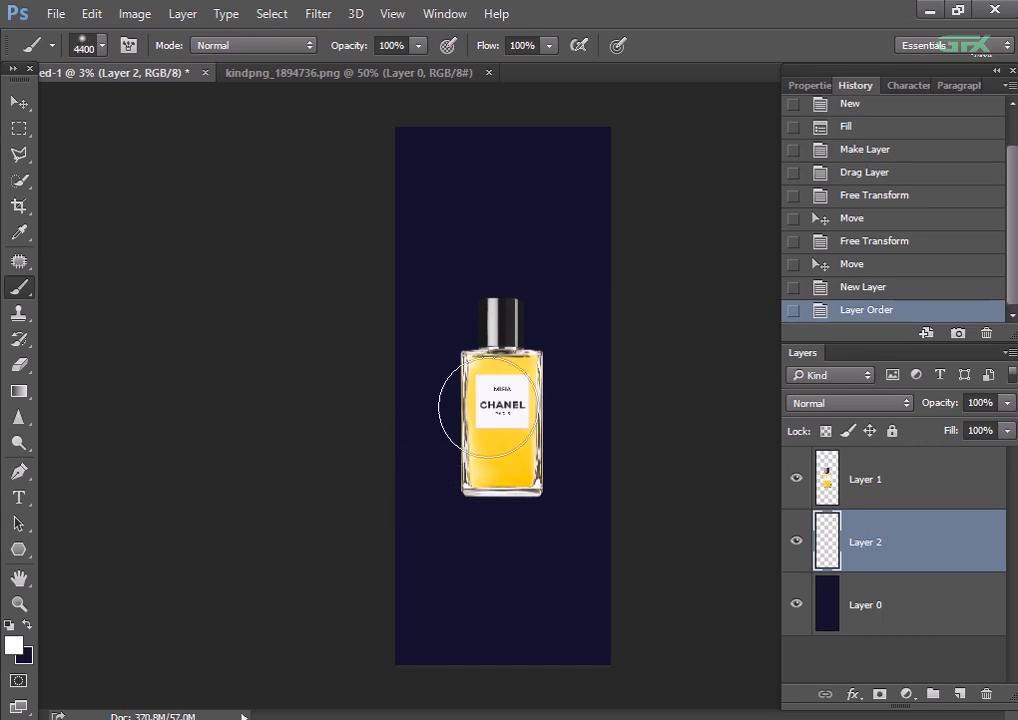
pyautogui.press(']')
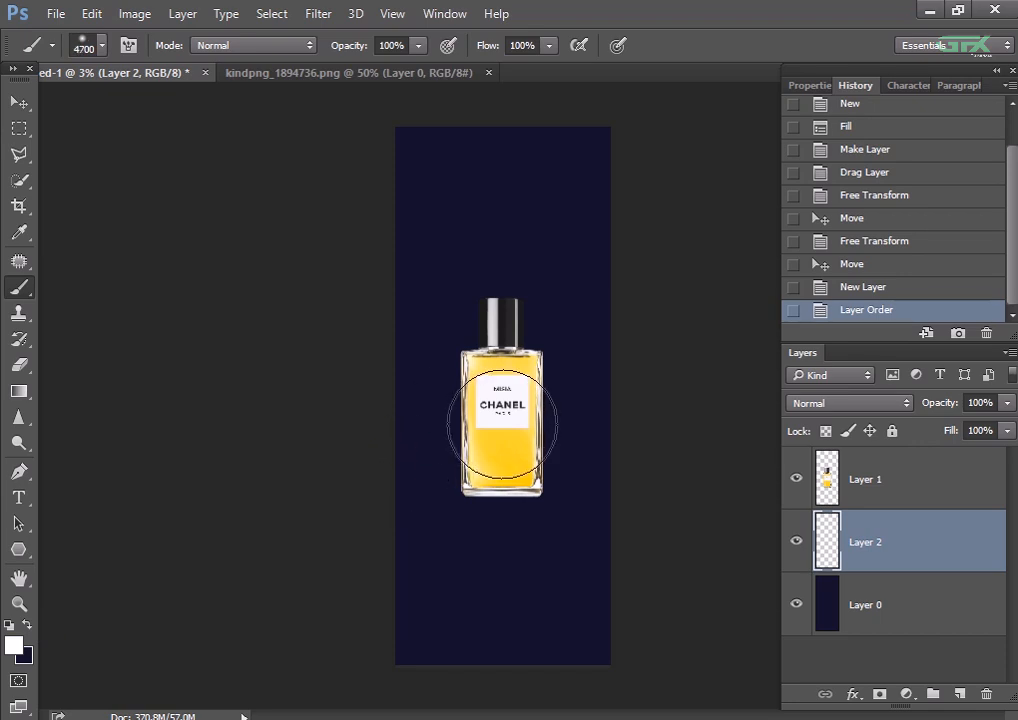
pyautogui.click(502, 425)
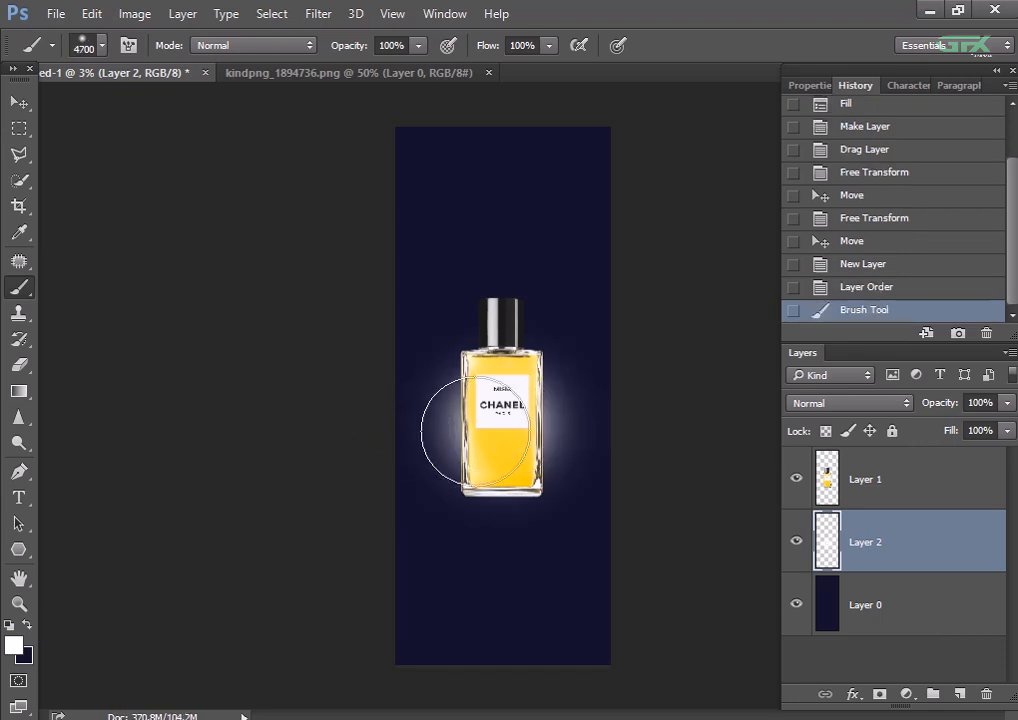
pyautogui.click(505, 395)
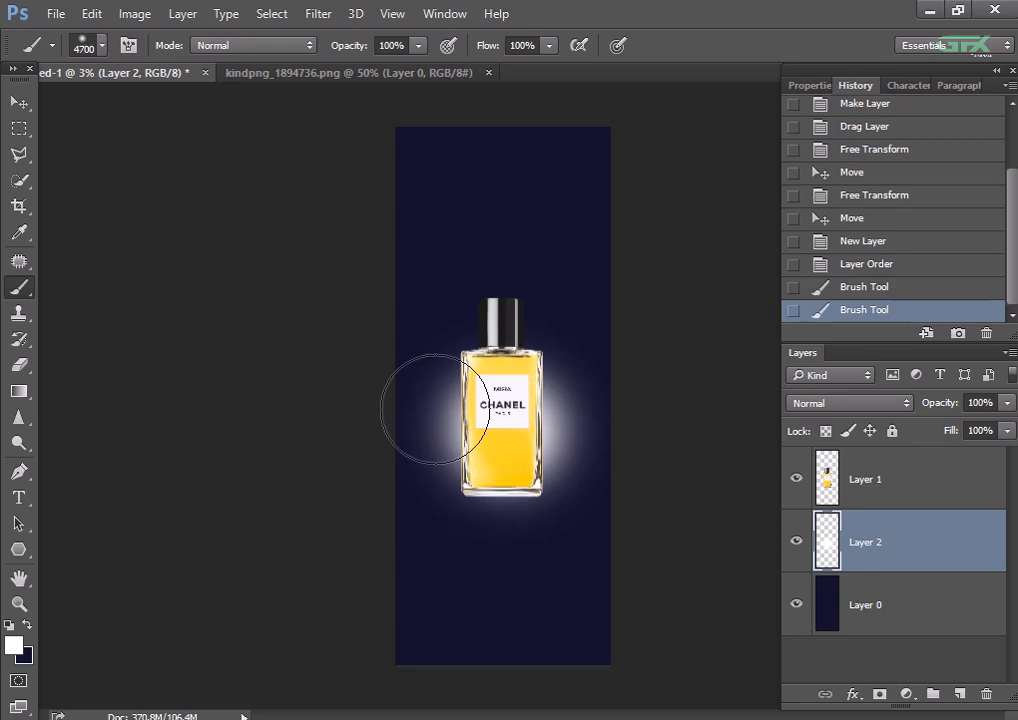
# - Reduce the white glow layer's opacity to 68%
pyautogui.click(18, 102)
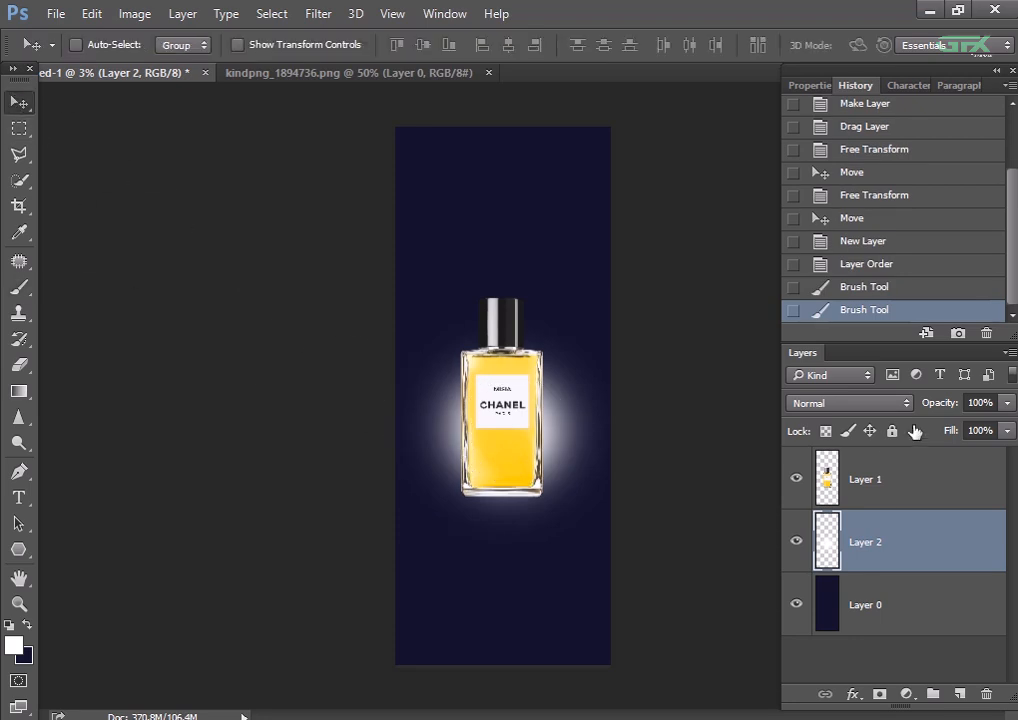
pyautogui.click(1005, 404)
pyautogui.moveTo(996, 409); pyautogui.dragTo(975, 423)
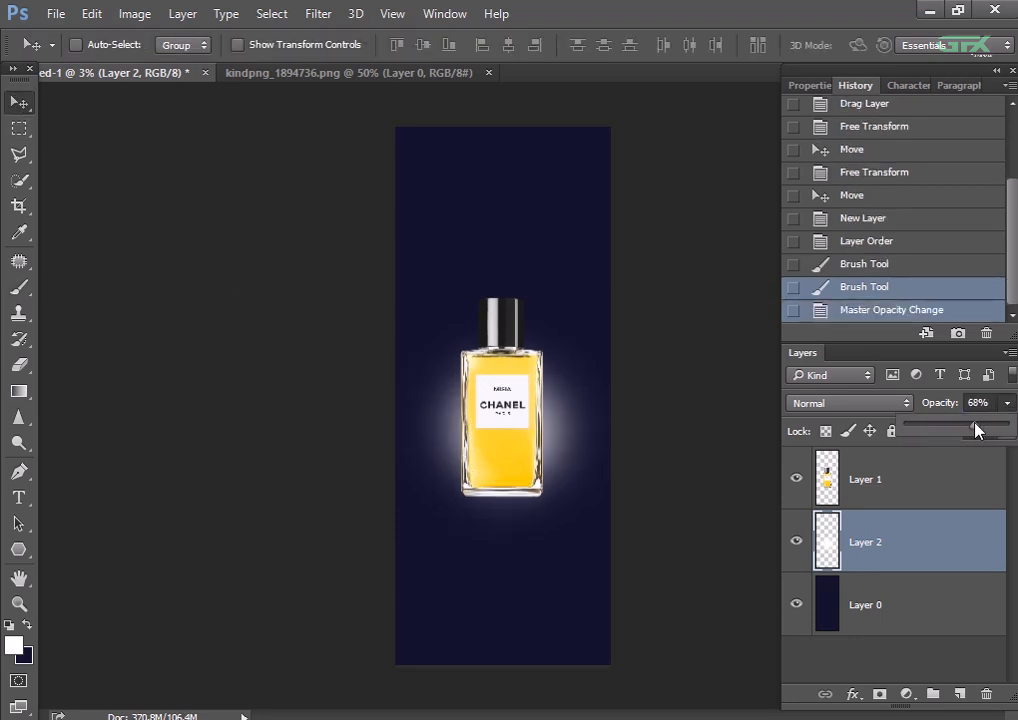
# - Add a Gradient Map adjustment layer directly above the bottle layer
pyautogui.click(873, 482)
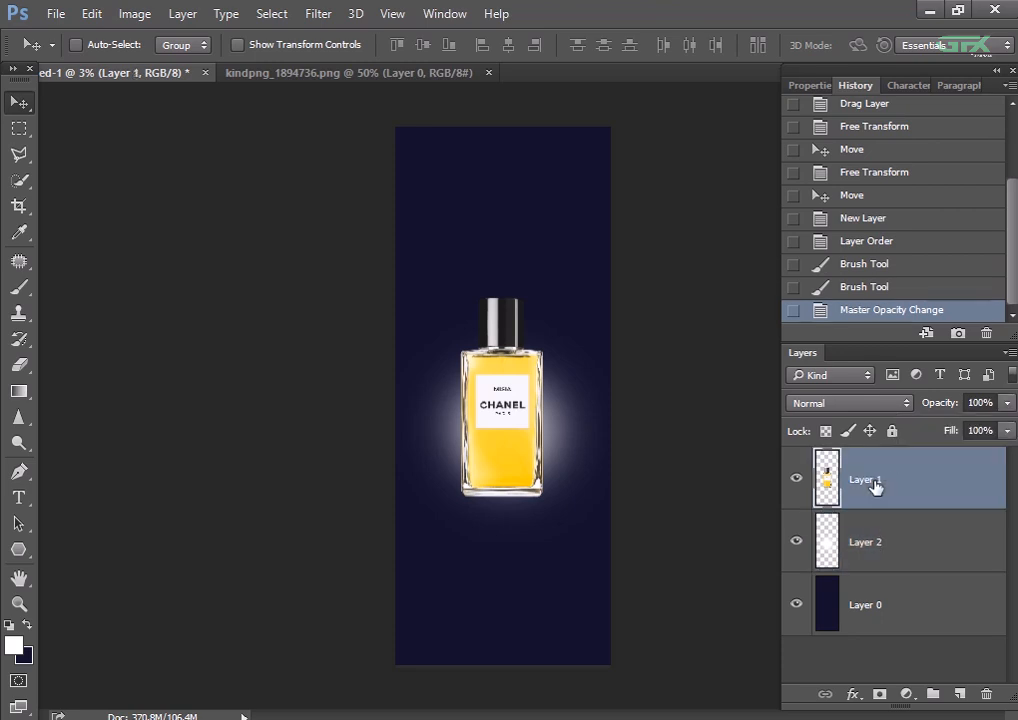
pyautogui.click(908, 694)
pyautogui.click(897, 655)
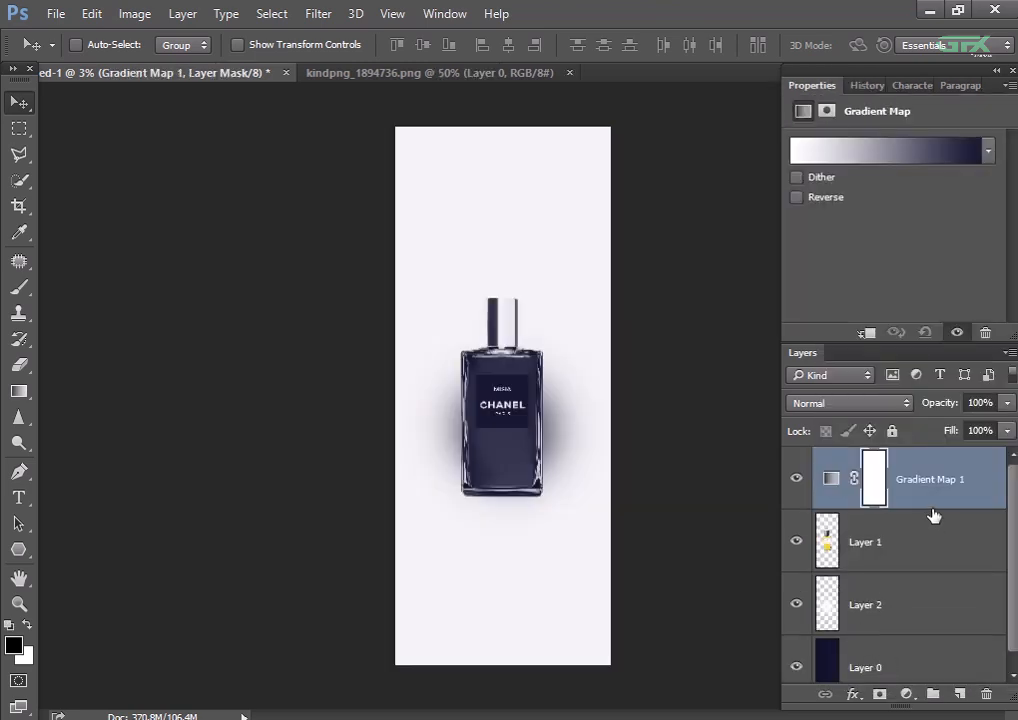
# - Shift the gradient map's opacity midpoint slightly toward the white end and clip the adjustment to the bottle layer
pyautogui.click(927, 155)
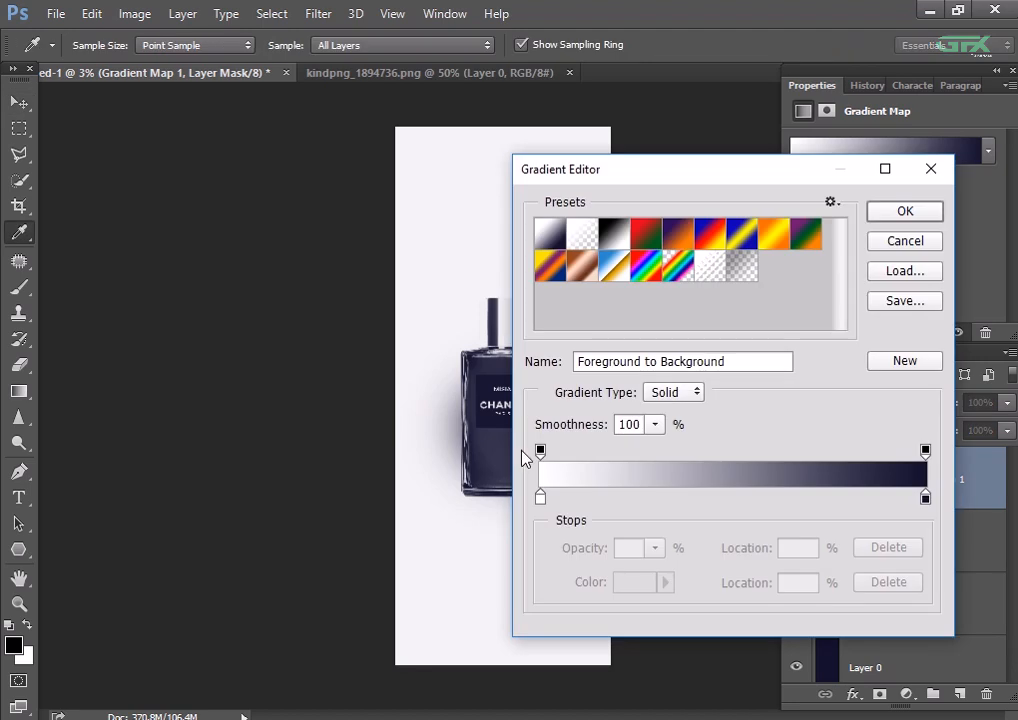
pyautogui.click(540, 451)
pyautogui.moveTo(733, 457); pyautogui.dragTo(715, 460)
pyautogui.click(908, 214)
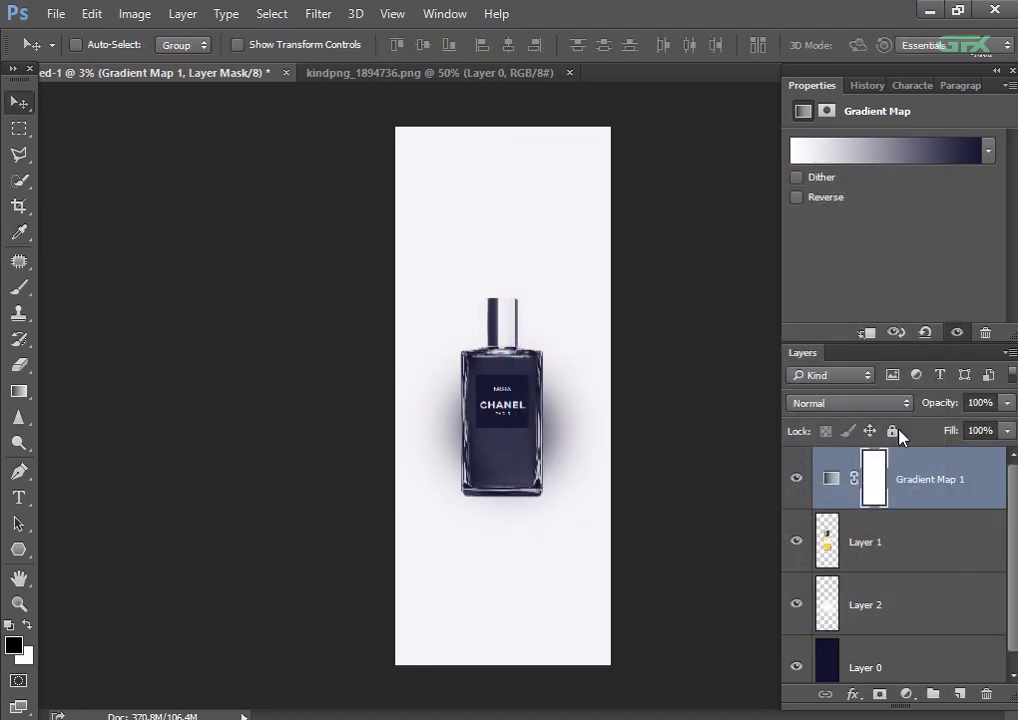
pyautogui.rightClick(910, 482)
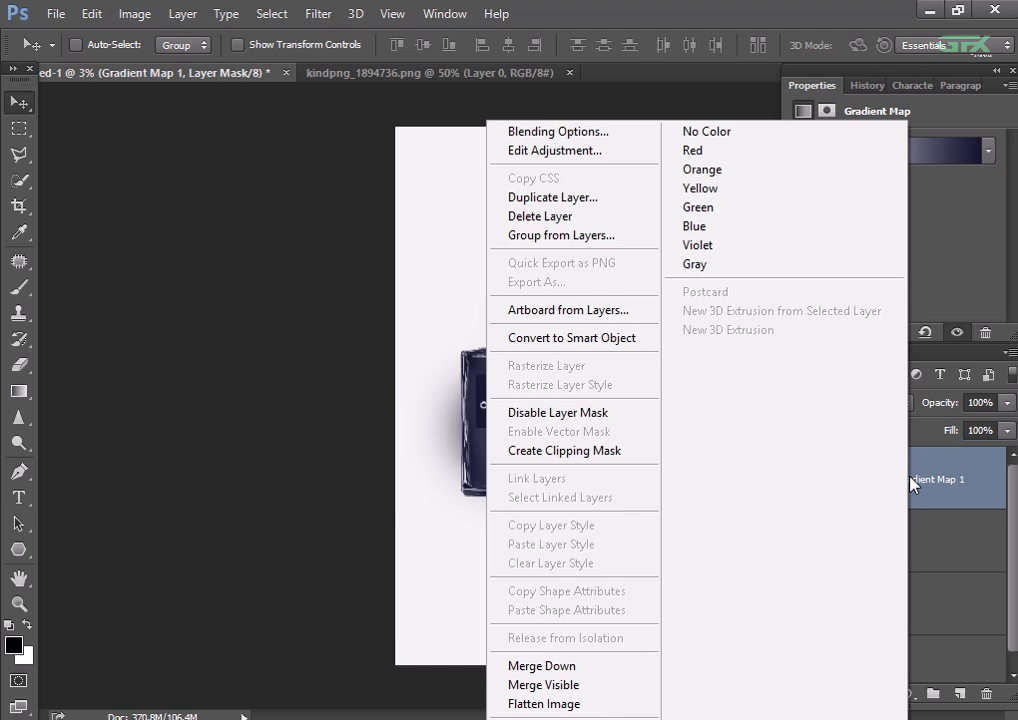
pyautogui.click(627, 455)
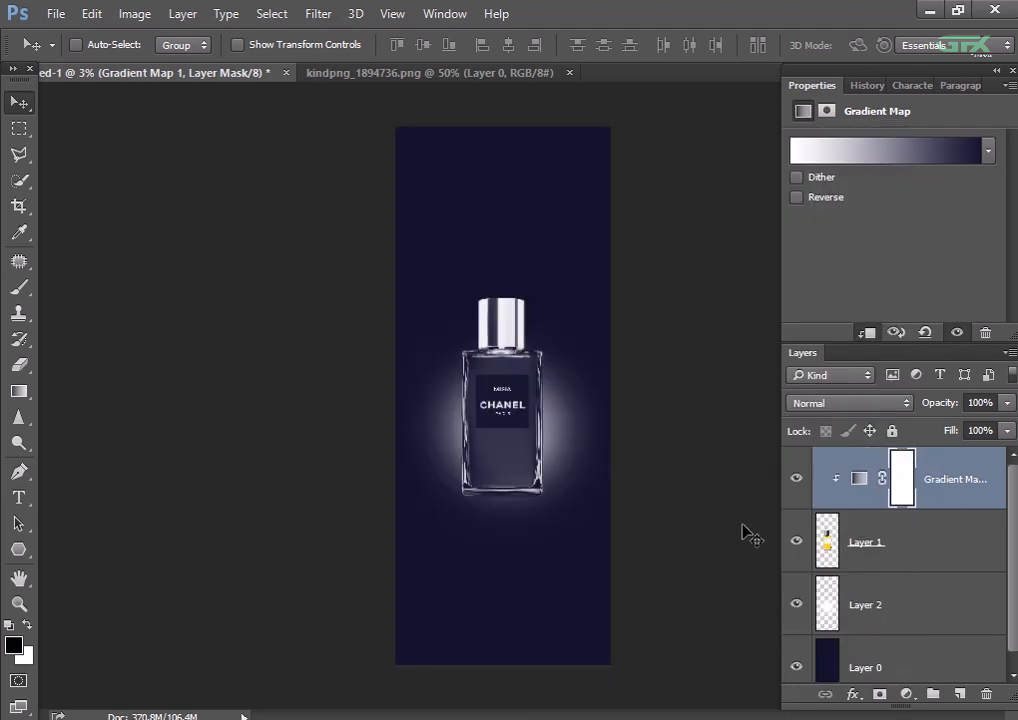
# - Set the white glow layer's opacity to 45%
pyautogui.hotkey('ctrl', '+')
pyautogui.hotkey('ctrl', '+')
pyautogui.hotkey('ctrl', '+')
pyautogui.hotkey('ctrl', '-')
pyautogui.hotkey('ctrl', '-')
pyautogui.hotkey('ctrl', '-')
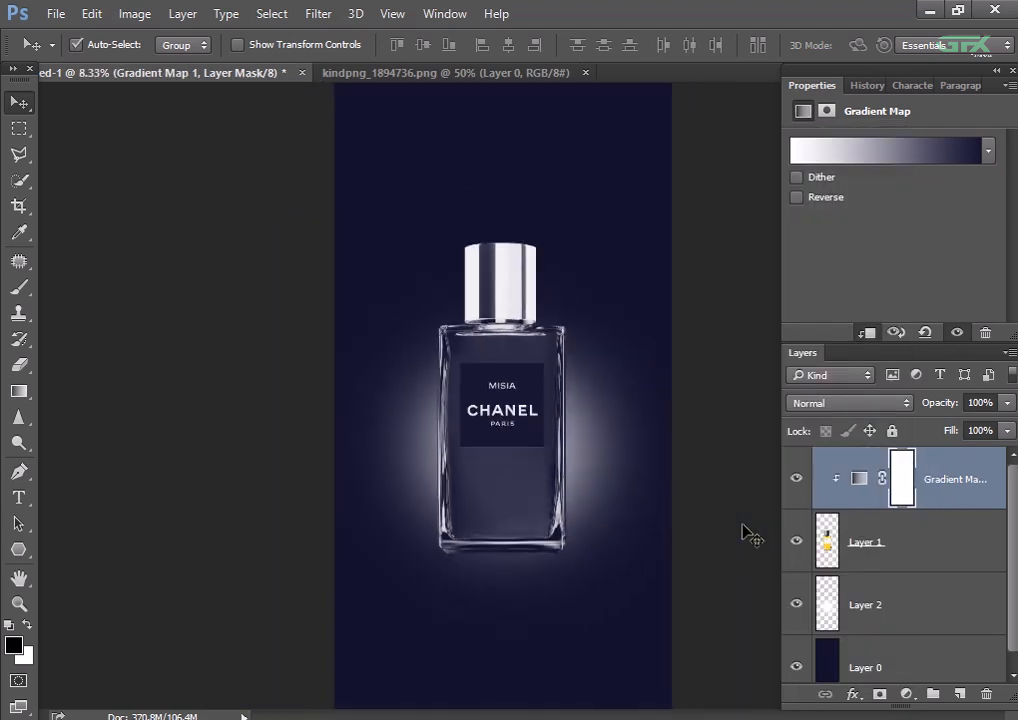
pyautogui.hotkey('ctrl', '+')
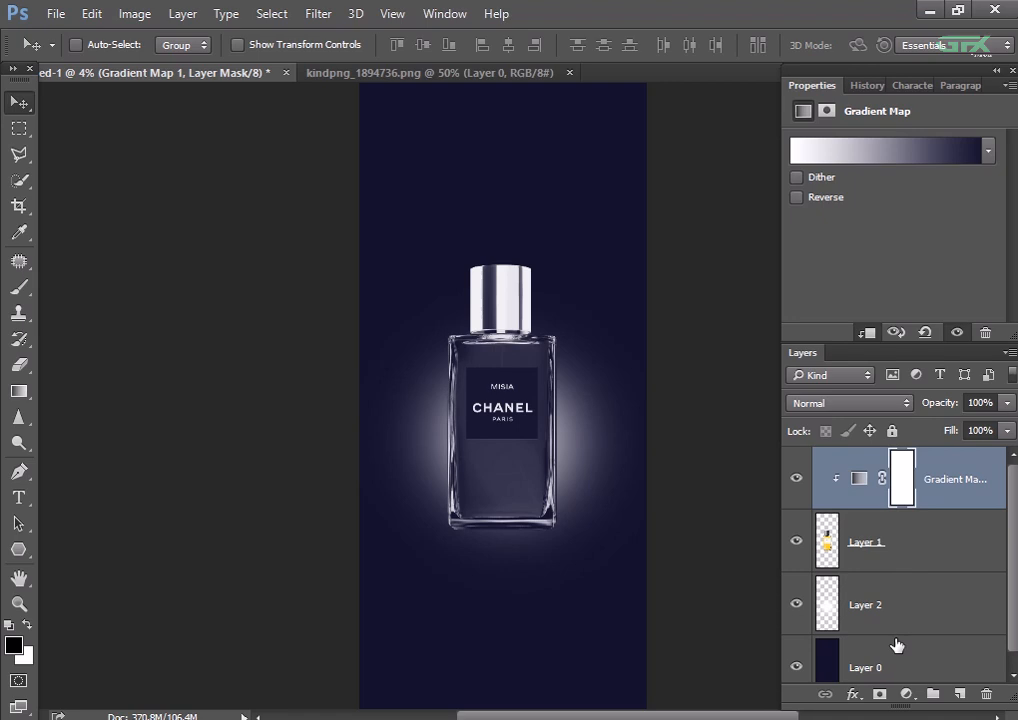
pyautogui.click(897, 605)
pyautogui.click(1007, 402)
pyautogui.moveTo(981, 422); pyautogui.dragTo(958, 428)
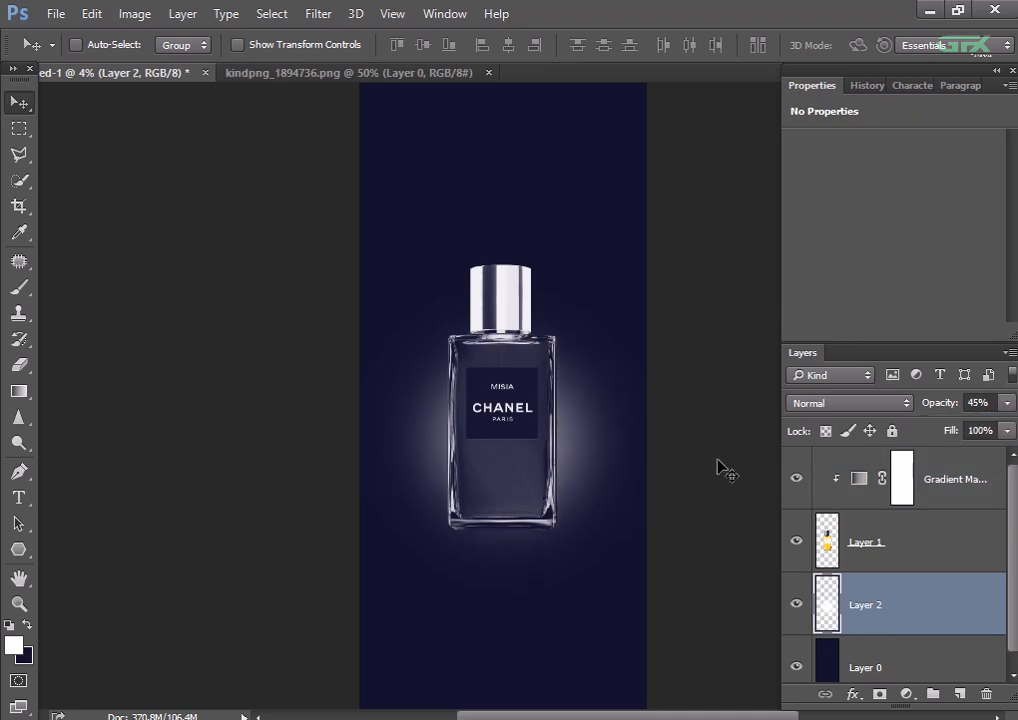
# - Enlarge the glow around its centre with Free Transform and shift it slightly behind the bottle
pyautogui.hotkey('ctrl', '-')
pyautogui.hotkey('ctrl', '-')
pyautogui.hotkey('ctrl', '+')
pyautogui.hotkey('ctrl', '+')
pyautogui.hotkey('ctrl', 't')
pyautogui.moveTo(646, 279); pyautogui.dragTo(607, 323)
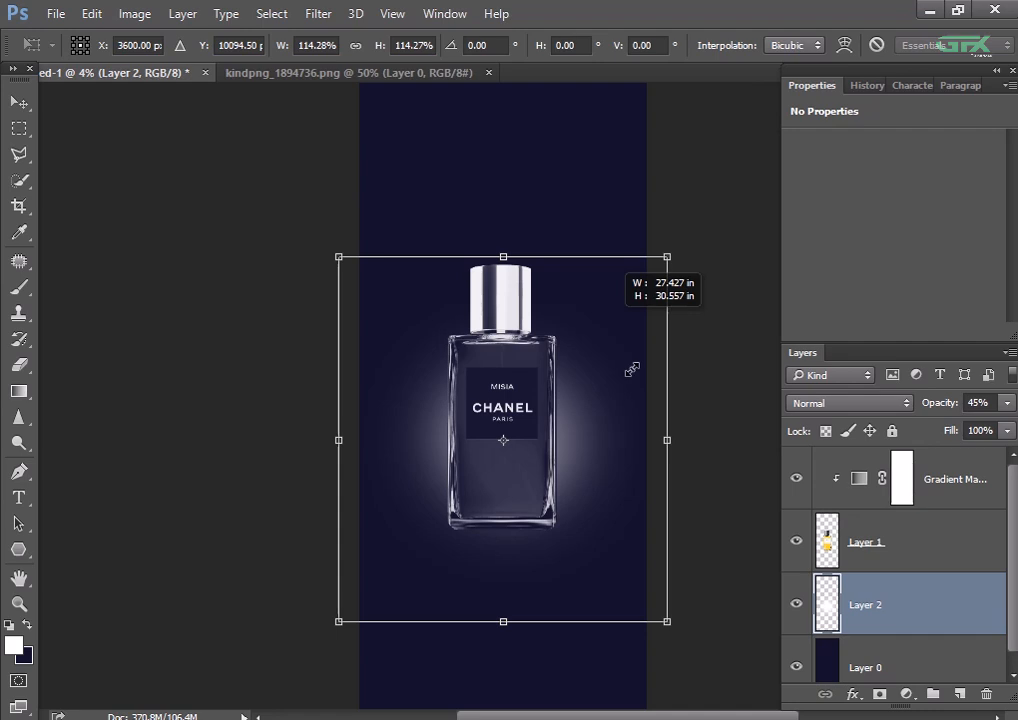
pyautogui.press('Return')
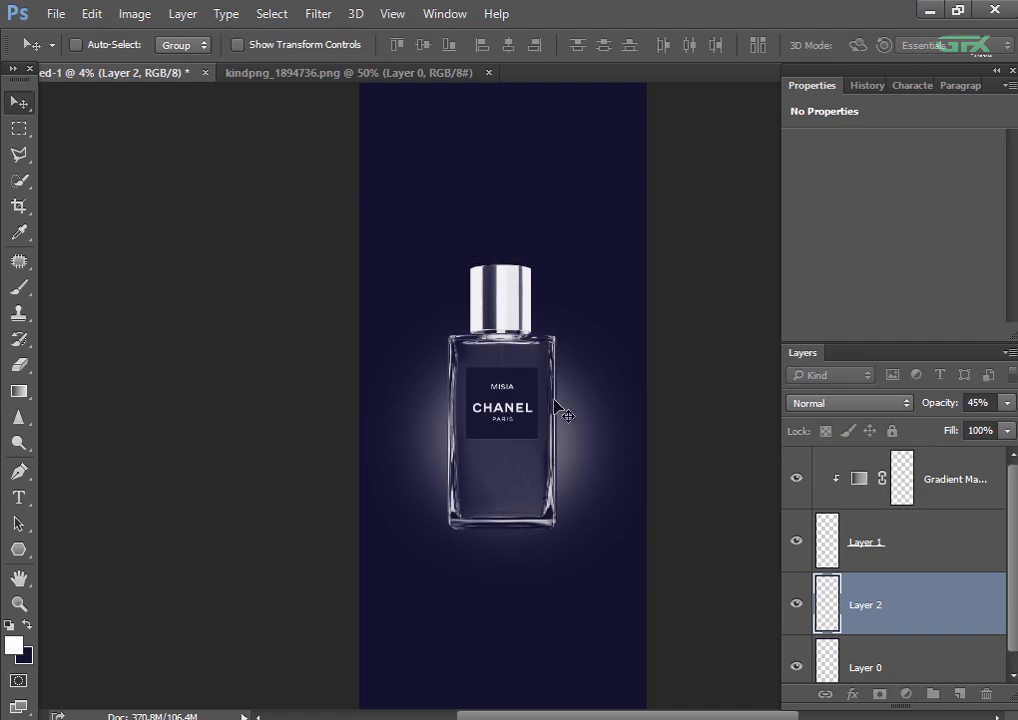
pyautogui.moveTo(553, 410)
pyautogui.mouseDown()
pyautogui.moveTo(553, 425)
pyautogui.moveTo(554, 416)
pyautogui.mouseUp()
# - Add the white text "New Arrival" in Bebas Regular, 36 pt, above the bottle
pyautogui.hotkey('ctrl', '-')
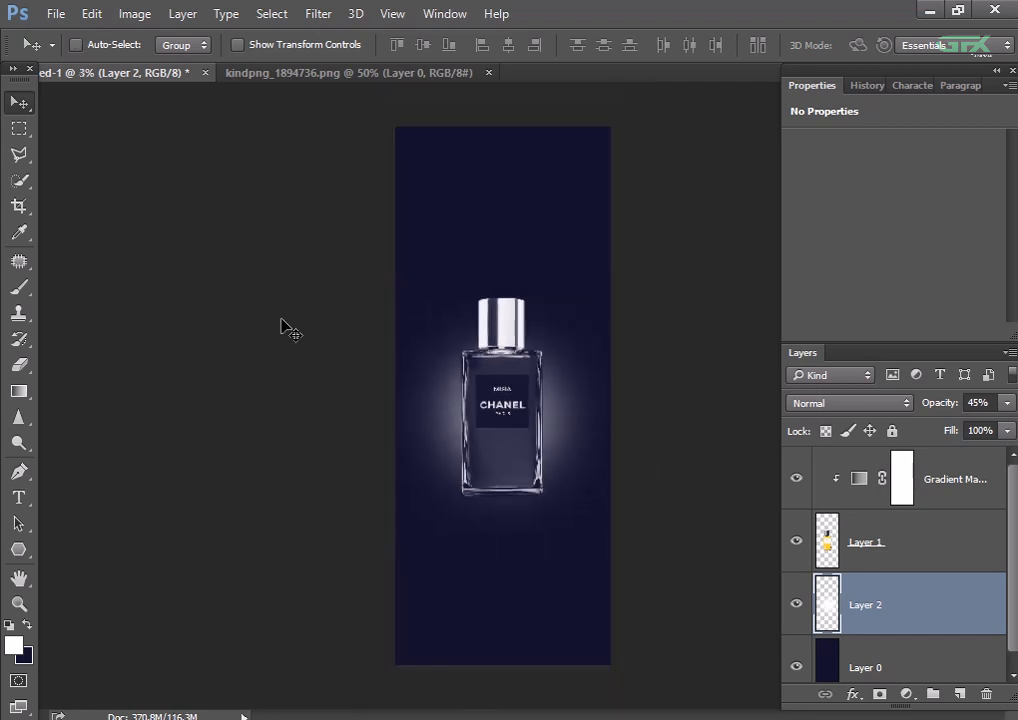
pyautogui.click(18, 497)
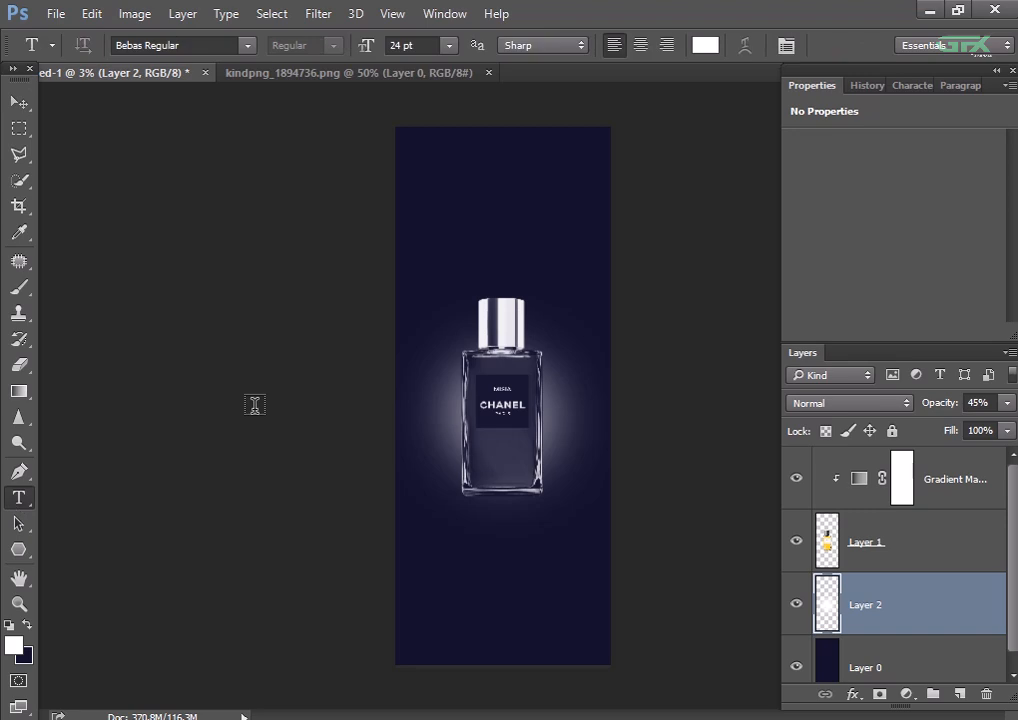
pyautogui.click(523, 195)
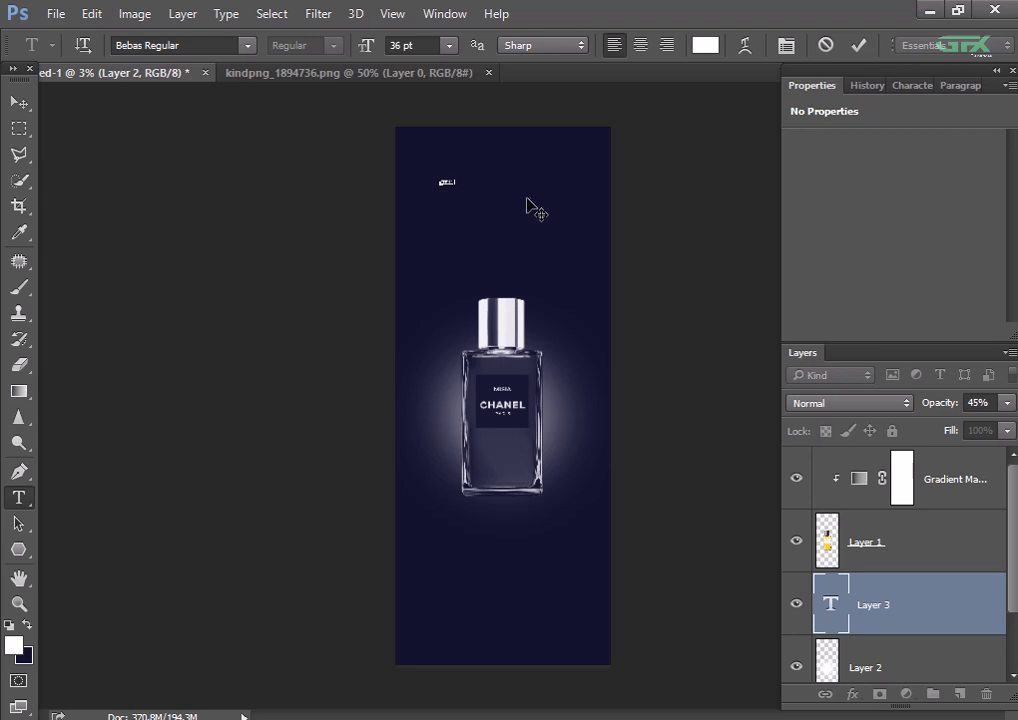
pyautogui.write('NEL')
pyautogui.click(18, 102)
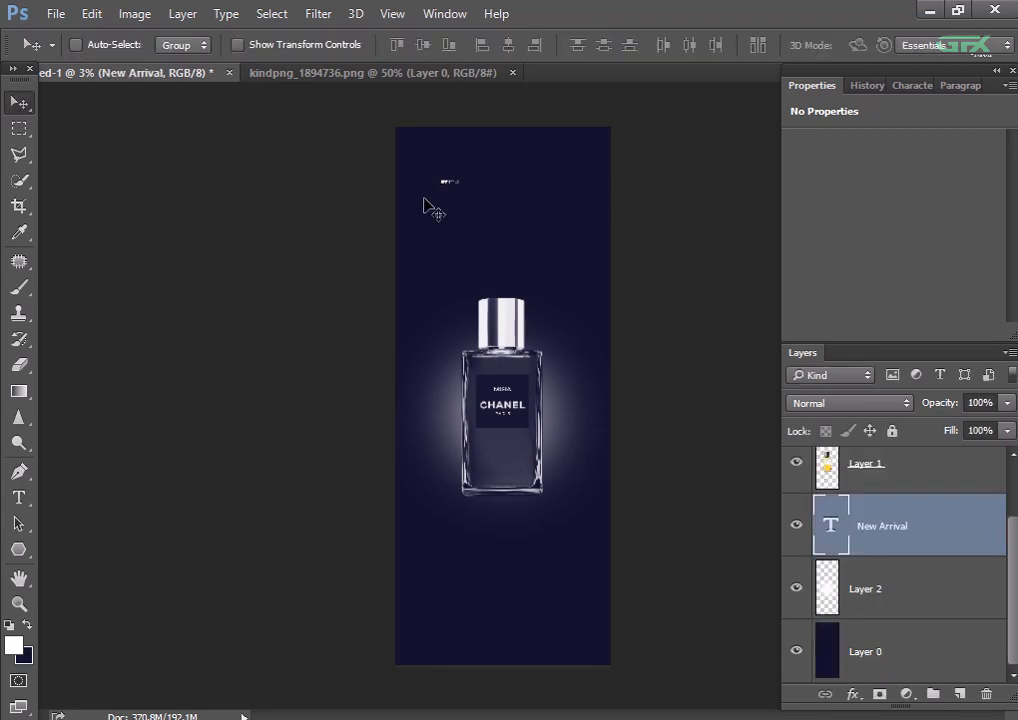
# - Scale the "New Arrival" text proportionally to about 645% and place it near the banner's upper edge
pyautogui.hotkey('ctrl', '+')
pyautogui.hotkey('ctrl', '+')
pyautogui.moveTo(535, 206); pyautogui.dragTo(545, 584)
pyautogui.hotkey('ctrl', '+')
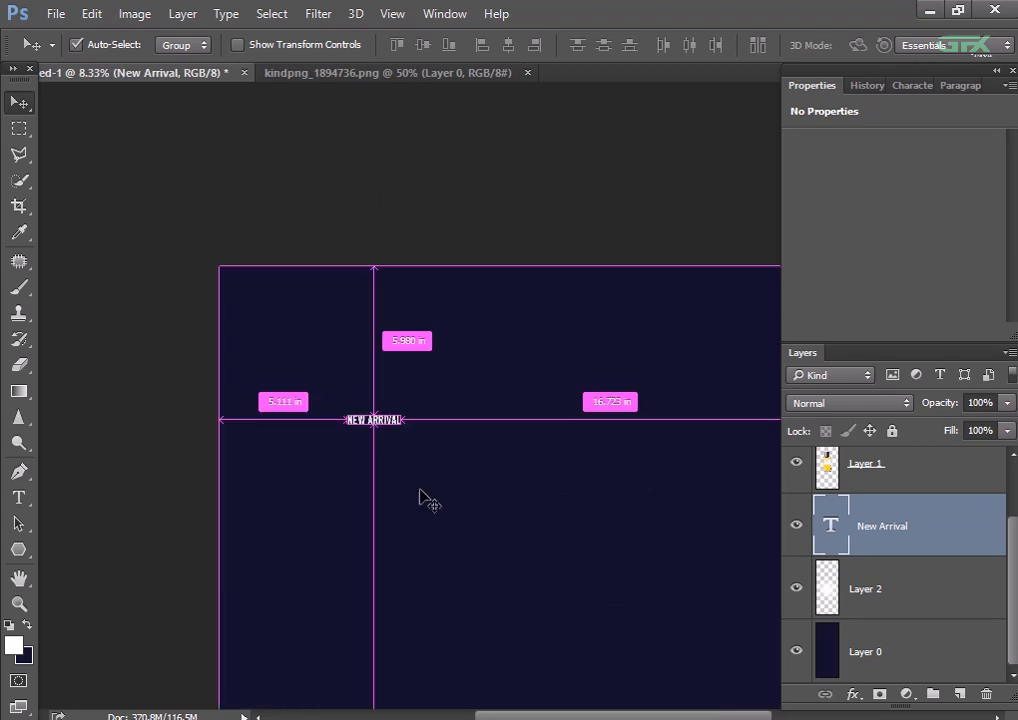
pyautogui.hotkey('ctrl', 't')
pyautogui.moveTo(405, 432); pyautogui.dragTo(540, 522)
pyautogui.moveTo(467, 452); pyautogui.dragTo(635, 415)
# - Apply the text's transform and move "New Arrival" about 0.87 in left to centre it above the bottle
pyautogui.hotkey('ctrl', '-')
pyautogui.hotkey('ctrl', '-')
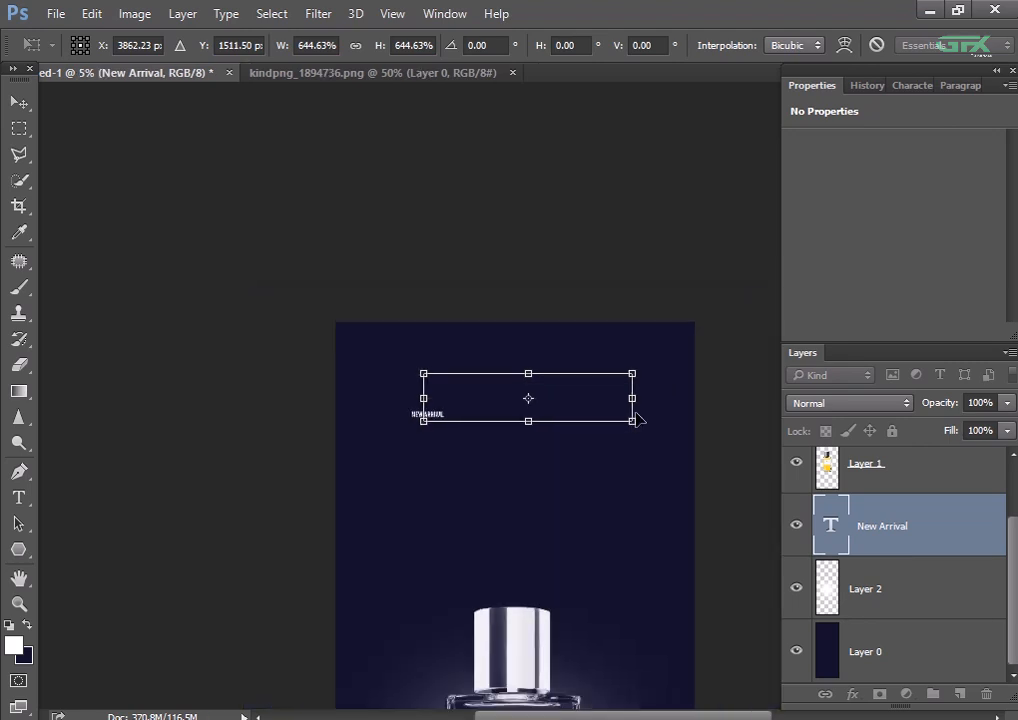
pyautogui.hotkey('ctrl', '-')
pyautogui.hotkey('ctrl', '-')
pyautogui.hotkey('ctrl', '+')
pyautogui.hotkey('ctrl', '+')
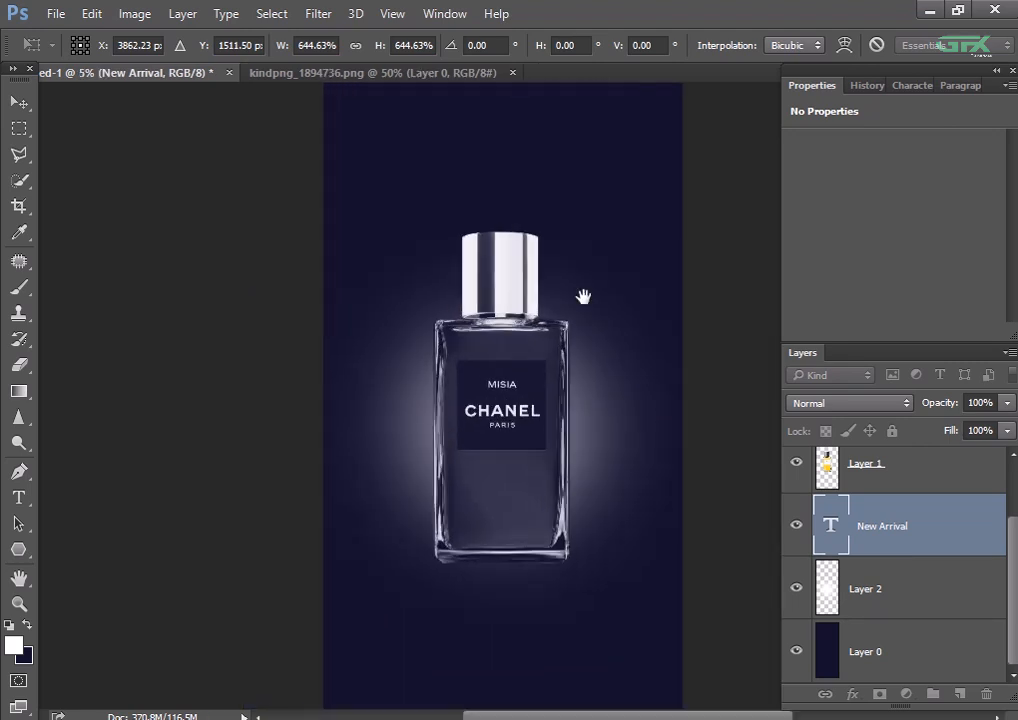
pyautogui.moveTo(584, 295); pyautogui.dragTo(557, 645)
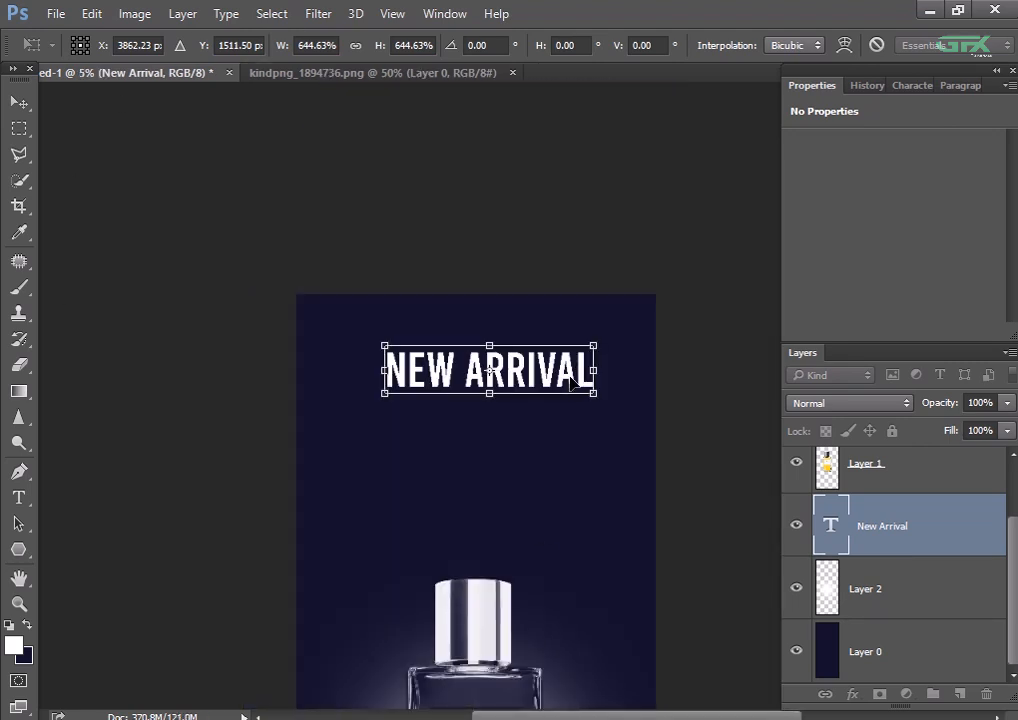
pyautogui.press('Return')
pyautogui.moveTo(572, 376)
pyautogui.mouseDown()
pyautogui.moveTo(549, 372)
pyautogui.moveTo(557, 375)
pyautogui.mouseUp()
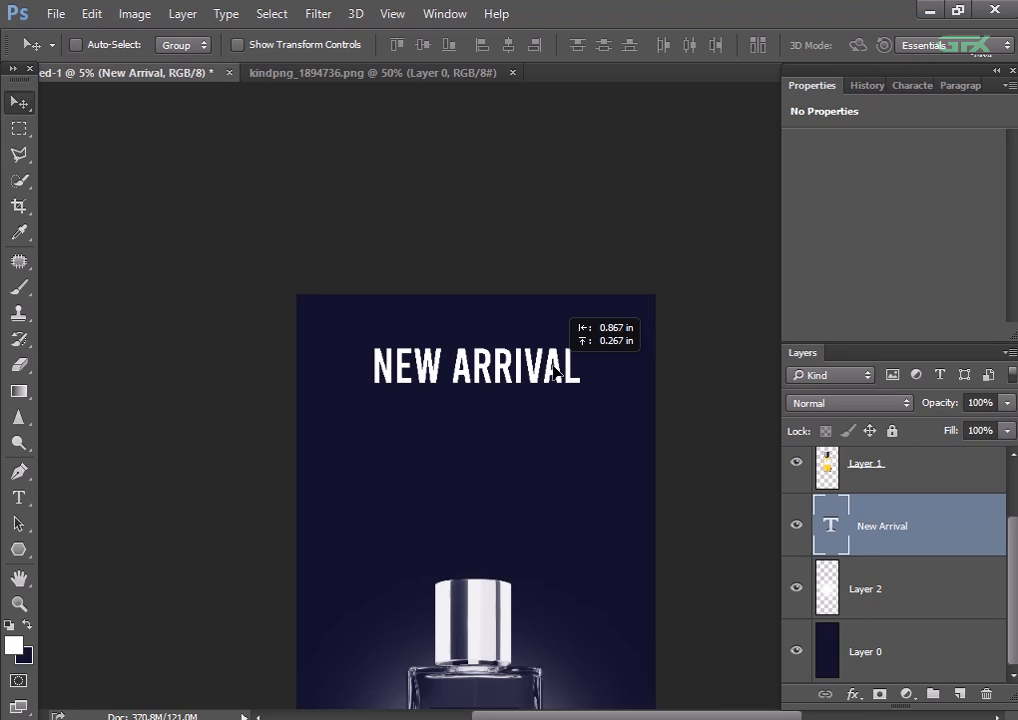
# - Change the "New Arrival" text to Freestyle Script Regular and move it right to re-centre it above the bottle
pyautogui.click(19, 497)
pyautogui.click(372, 372)
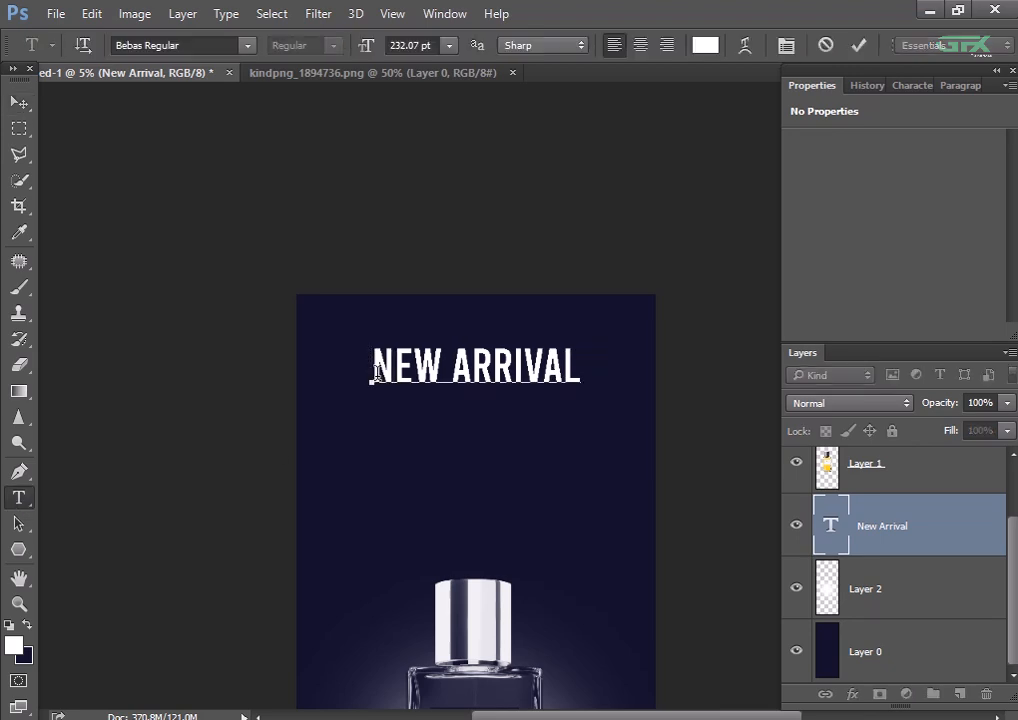
pyautogui.moveTo(378, 372); pyautogui.dragTo(582, 374)
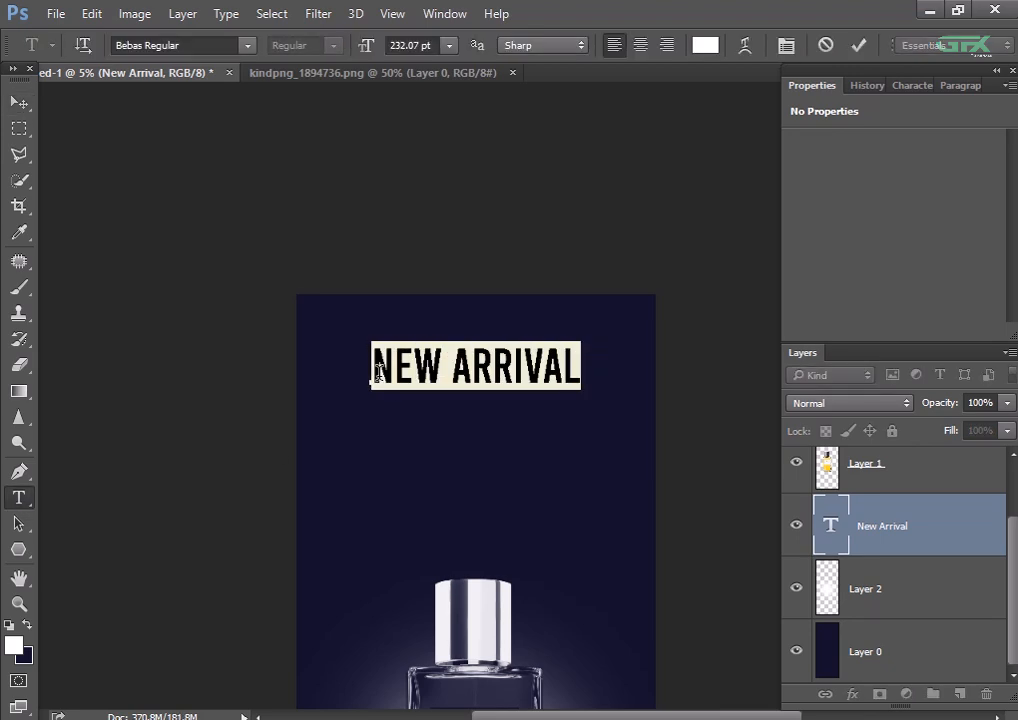
pyautogui.click(194, 49)
pyautogui.write('free')
pyautogui.click(220, 107)
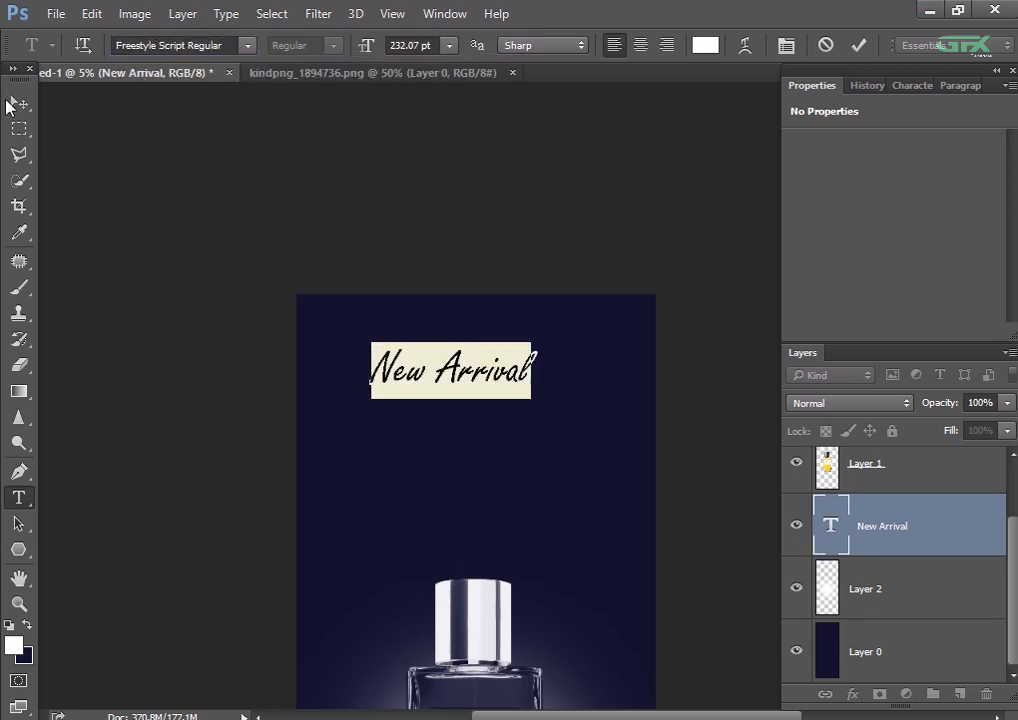
pyautogui.click(17, 104)
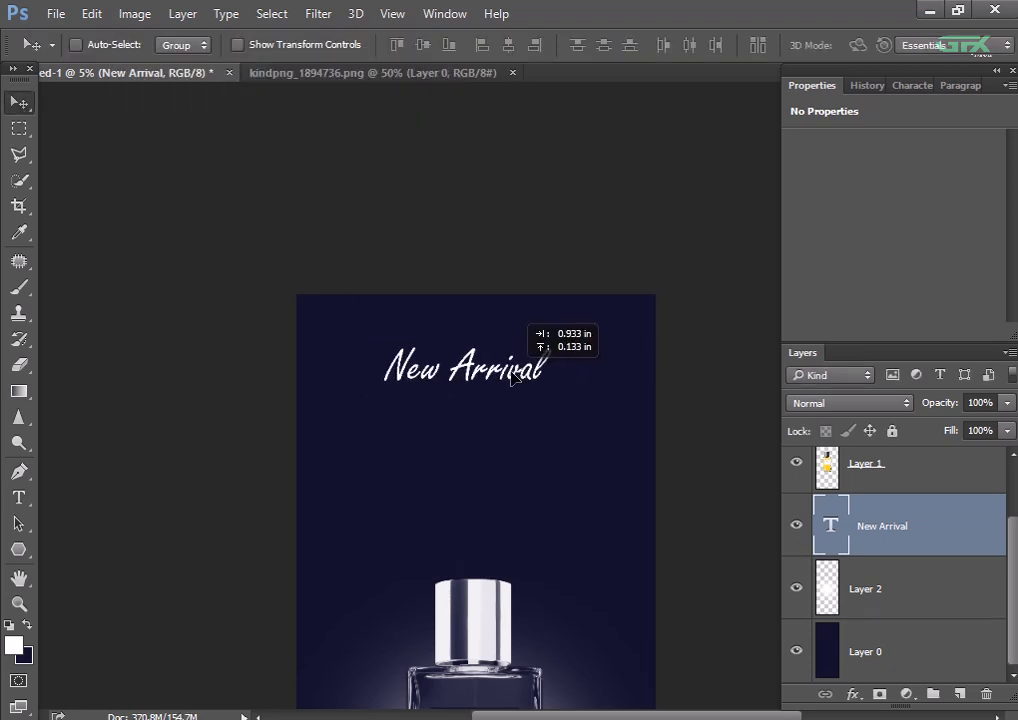
pyautogui.moveTo(511, 378)
pyautogui.mouseDown()
pyautogui.moveTo(521, 368)
pyautogui.moveTo(519, 380)
pyautogui.mouseUp()
# - Add the white text "Special offer" in Freestyle Script Regular, 36 pt, below "New Arrival"
pyautogui.click(19, 497)
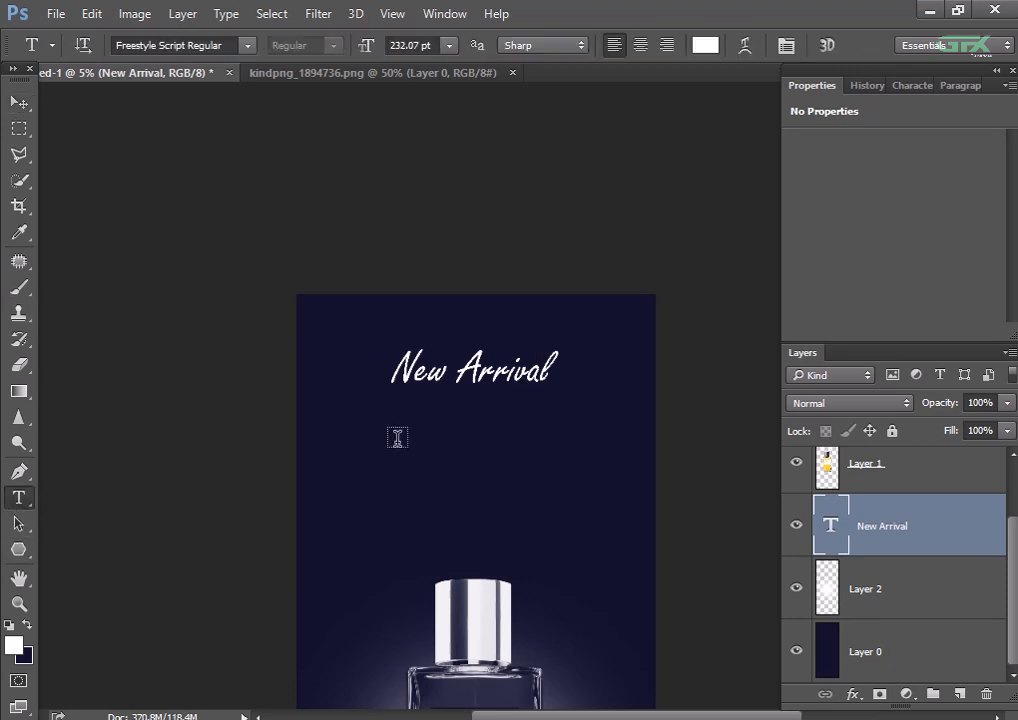
pyautogui.click(389, 435)
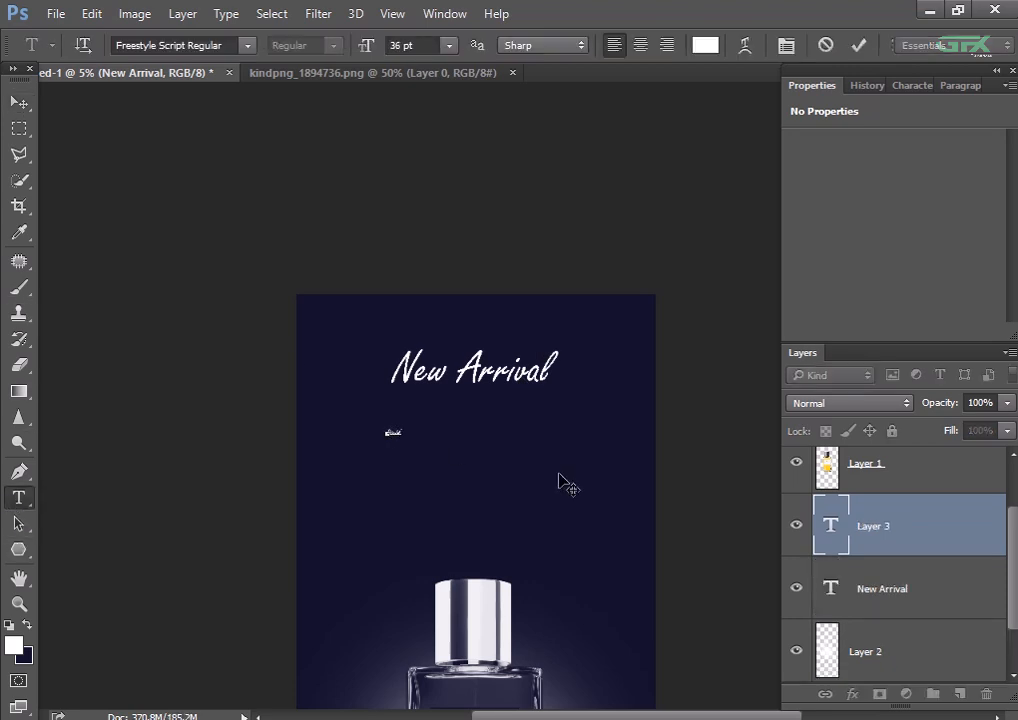
pyautogui.write('Beautiful Sm')
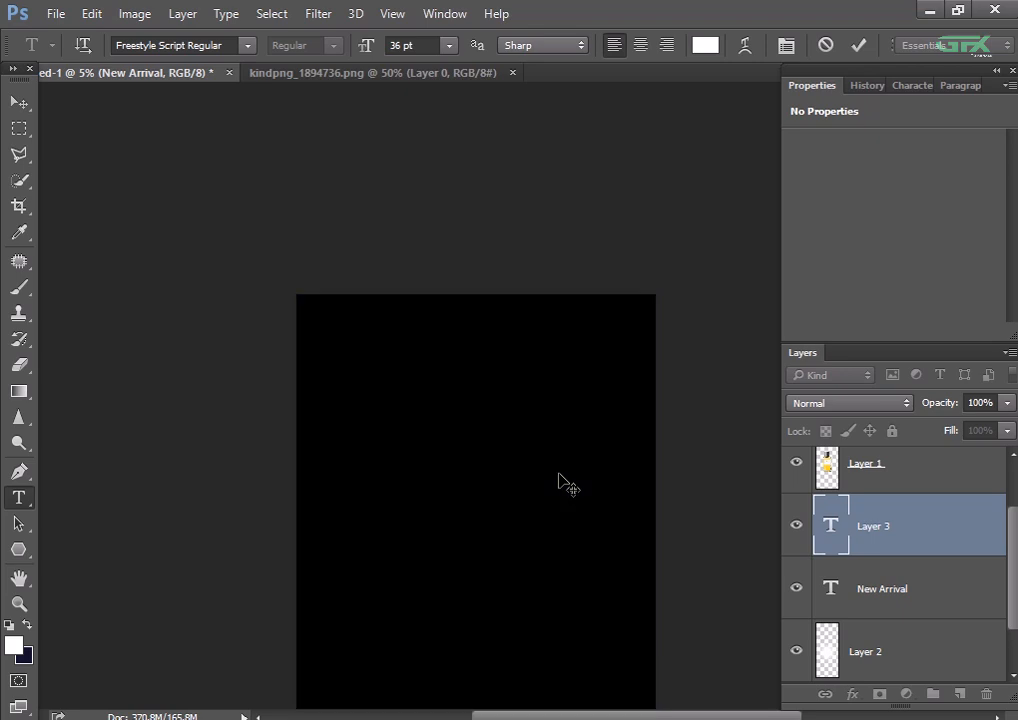
pyautogui.click(19, 102)
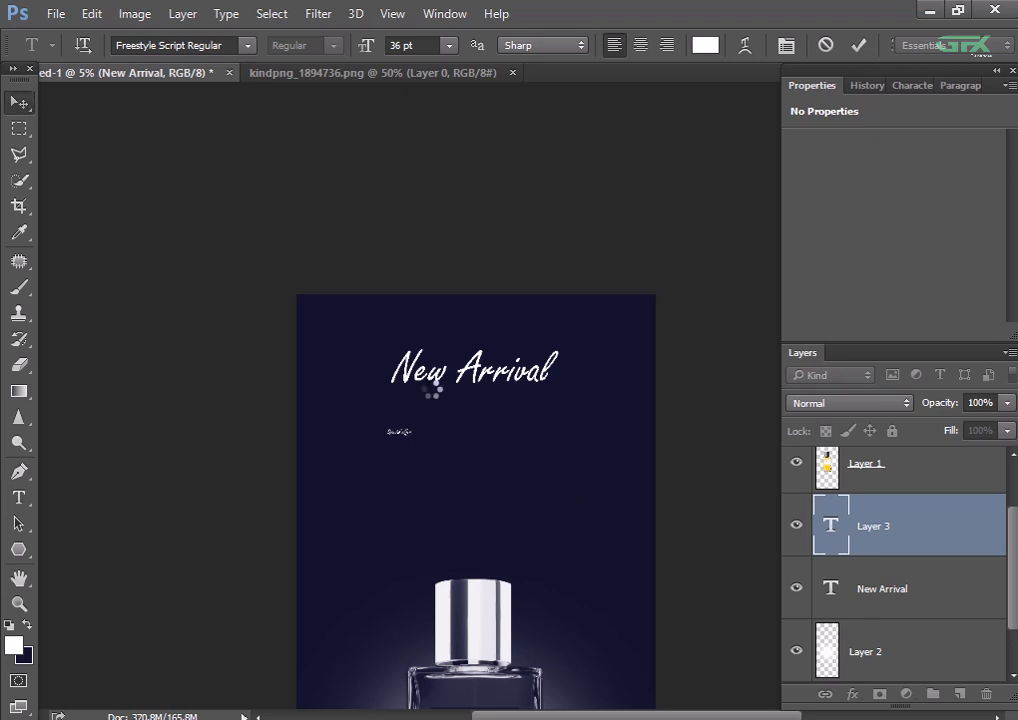
# - Scale the "Special offer" text proportionally to about 660% and move it right to centre it under "New Arrival"
pyautogui.hotkey('ctrl', 't')
pyautogui.moveTo(418, 435); pyautogui.dragTo(484, 487)
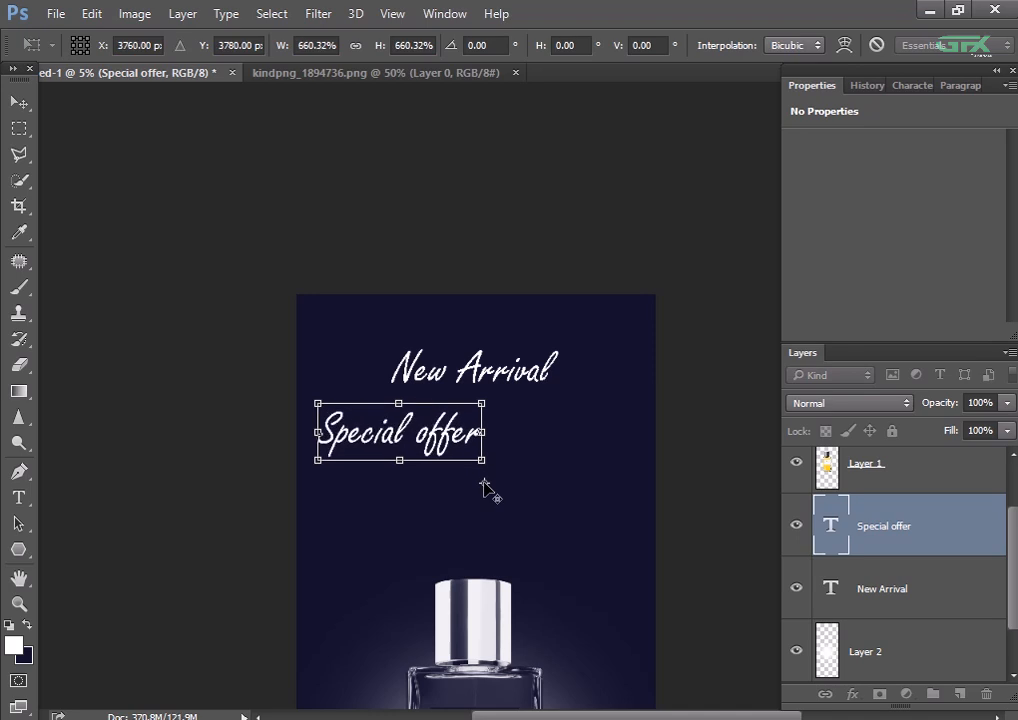
pyautogui.press('Return')
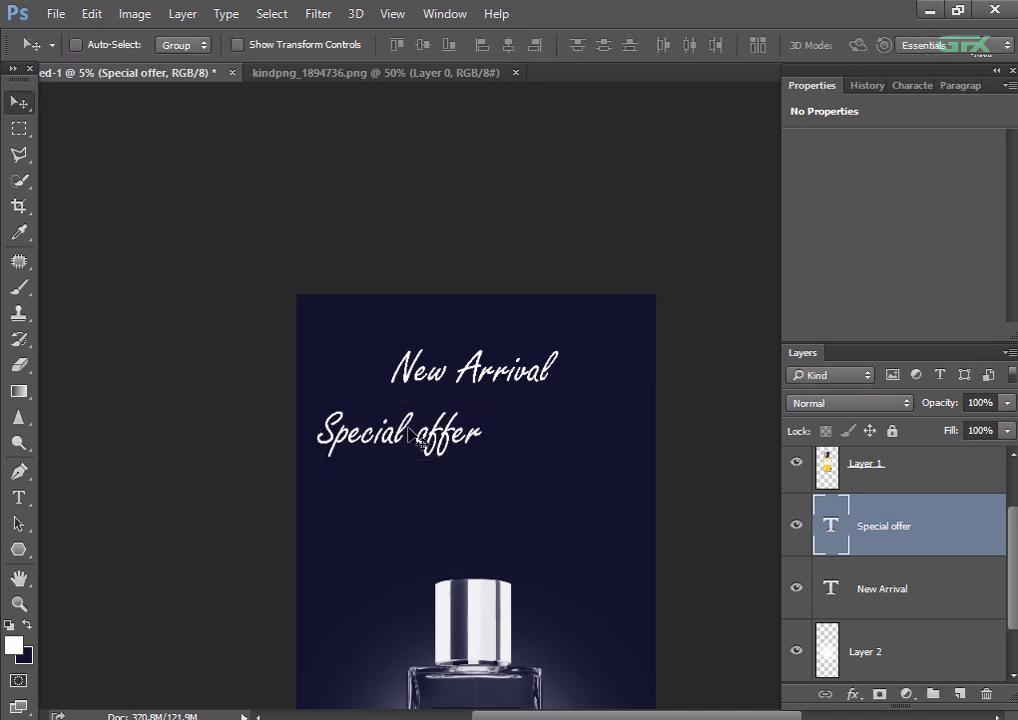
pyautogui.moveTo(350, 377); pyautogui.dragTo(413, 373)
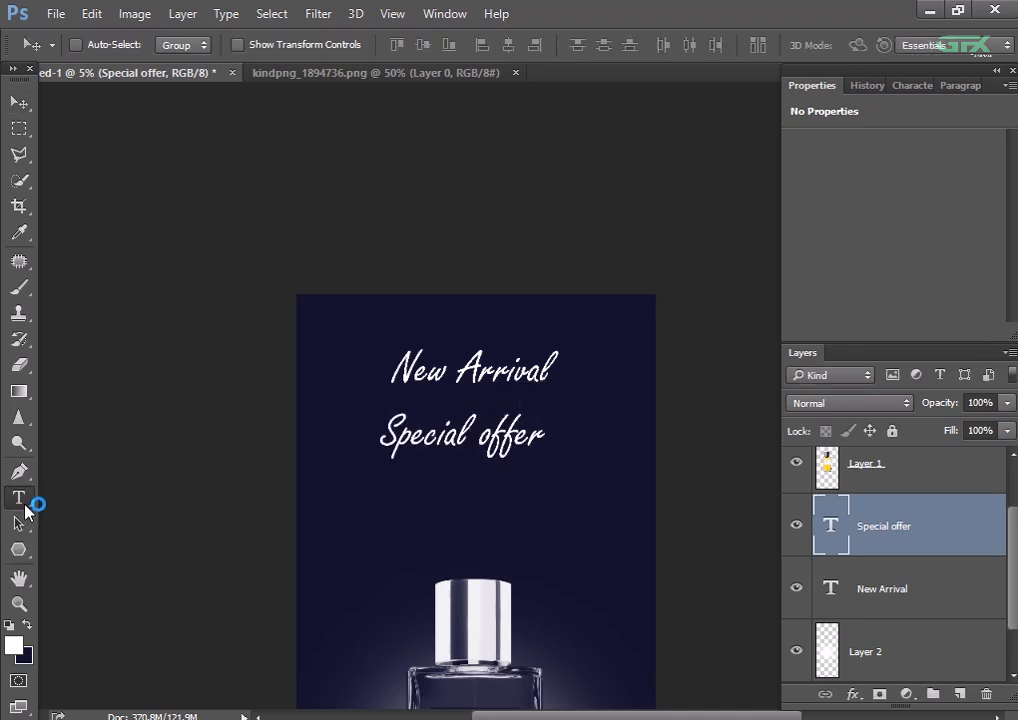
# - Change the "Special offer" text to Panton Black Caps and move it left to fit across the banner
pyautogui.click(19, 497)
pyautogui.moveTo(380, 433); pyautogui.dragTo(575, 453)
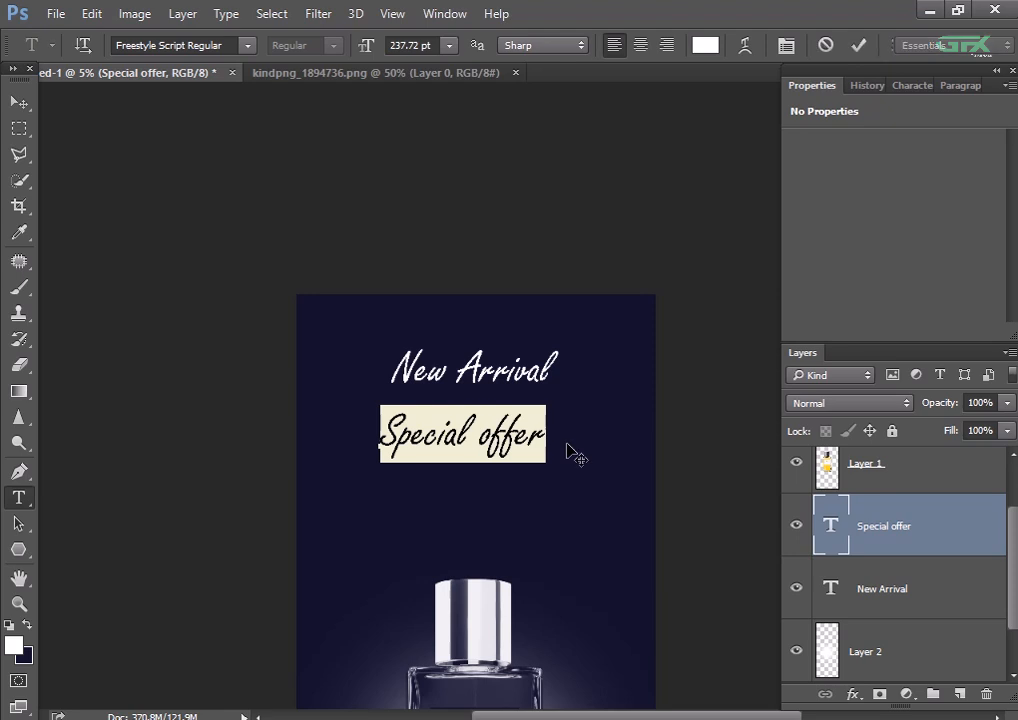
pyautogui.click(228, 46)
pyautogui.write('pa')
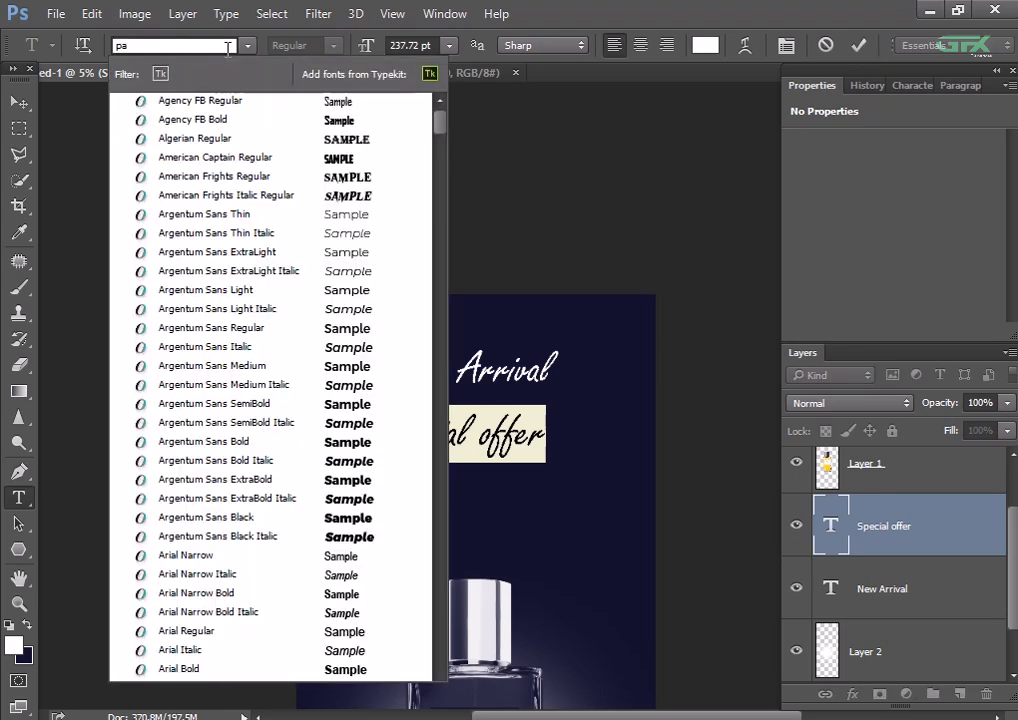
pyautogui.write('nt')
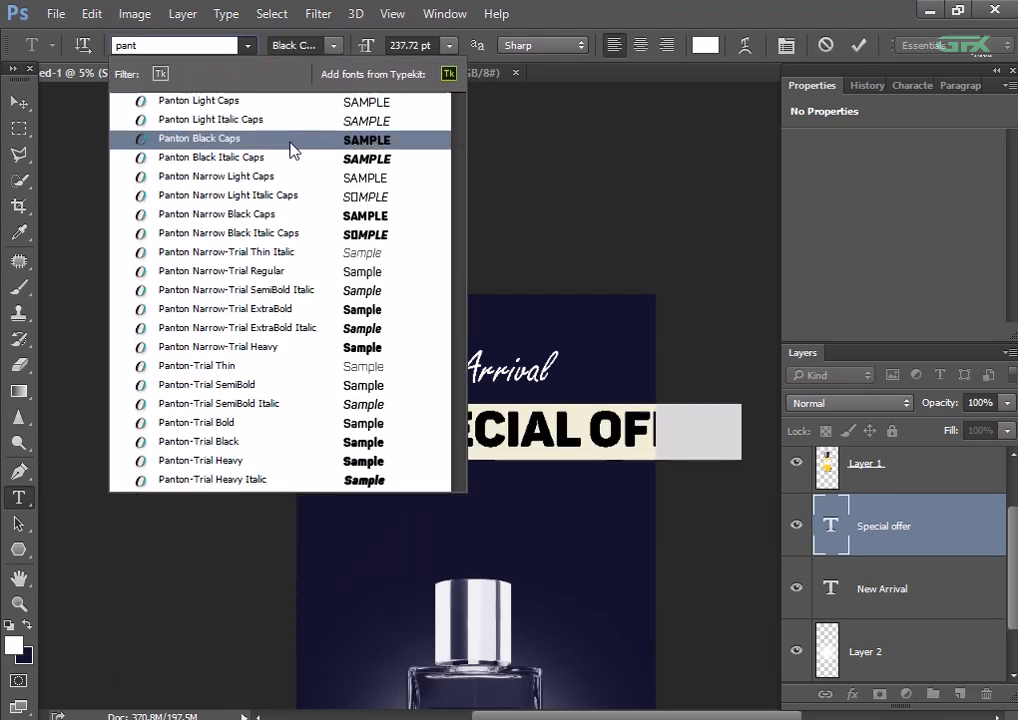
pyautogui.click(293, 150)
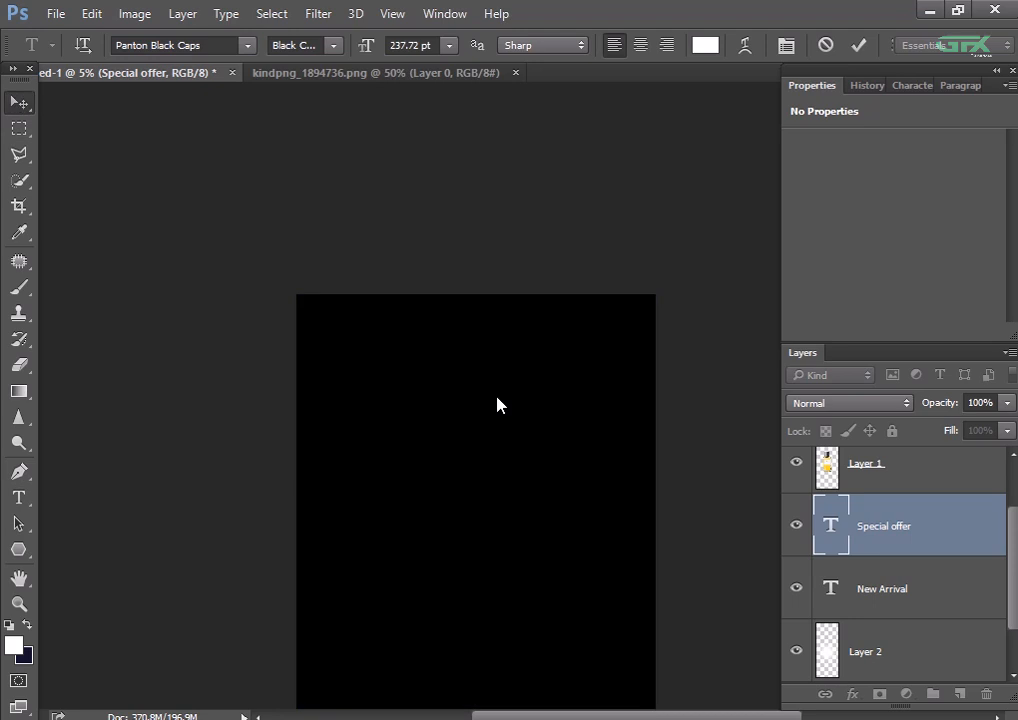
pyautogui.moveTo(568, 423); pyautogui.dragTo(495, 431)
# - Shrink the "Special offer" text proportionally in two Free Transform passes, the second to about 87%, keeping it centred below "New Arrival"
pyautogui.hotkey('ctrl', 't')
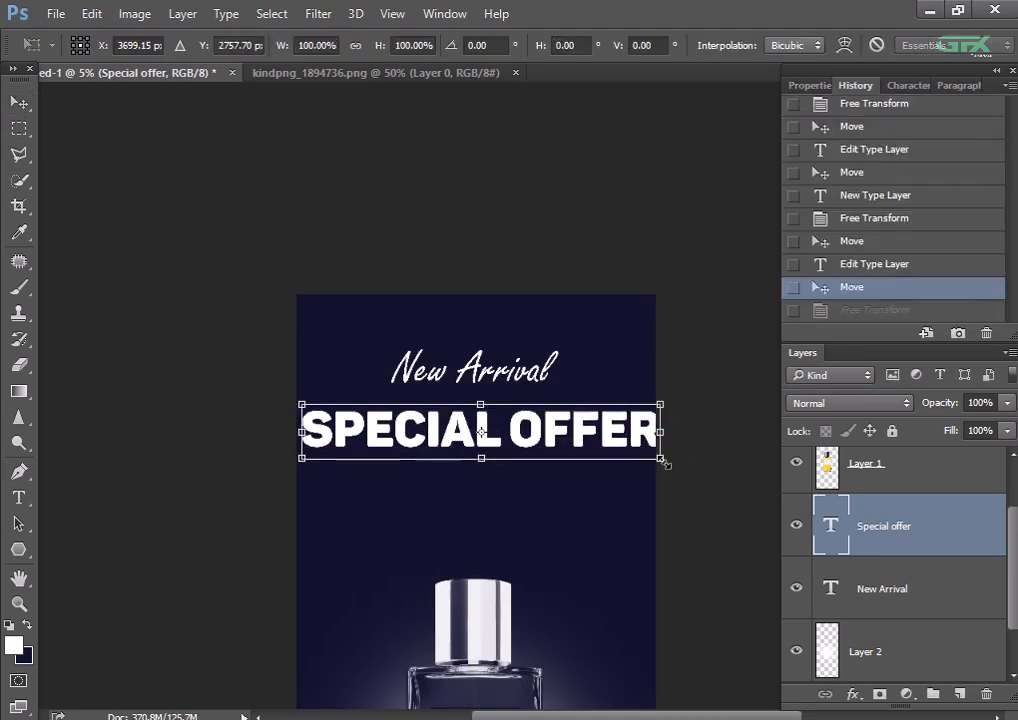
pyautogui.moveTo(655, 459); pyautogui.dragTo(612, 432)
pyautogui.press('Return')
pyautogui.hotkey('ctrl', 't')
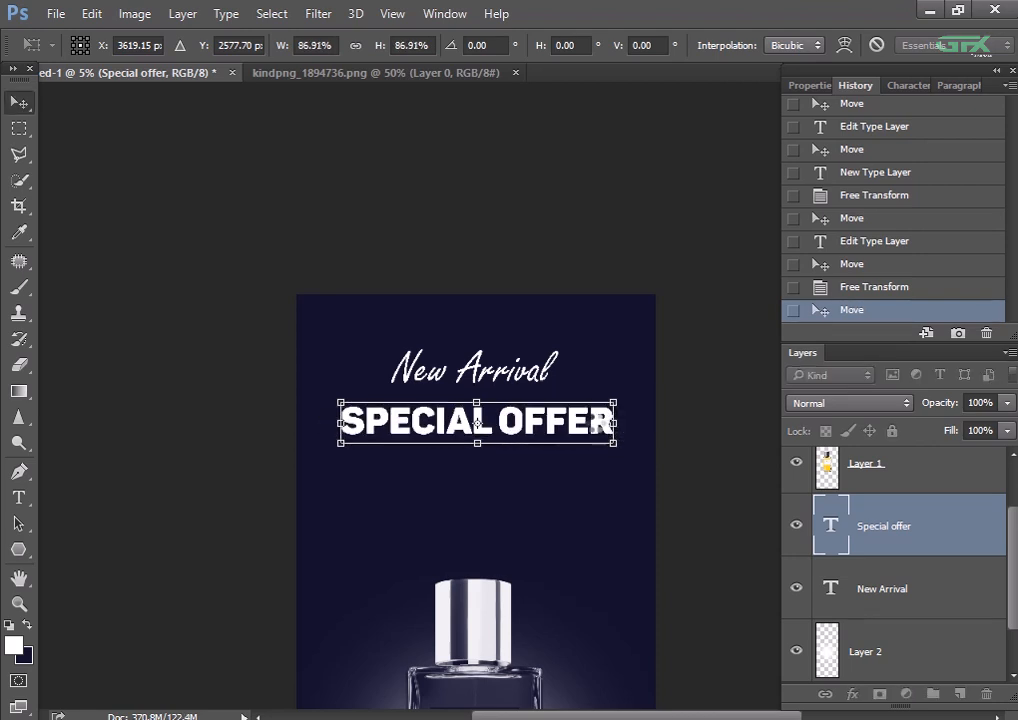
pyautogui.press('Return')
# - Nudge the "Special offer" text slightly upward, closer to "New Arrival"
pyautogui.hotkey('ctrl', '-')
pyautogui.hotkey('ctrl', '-')
pyautogui.hotkey('ctrl', '-')
pyautogui.hotkey('ctrl', '+')
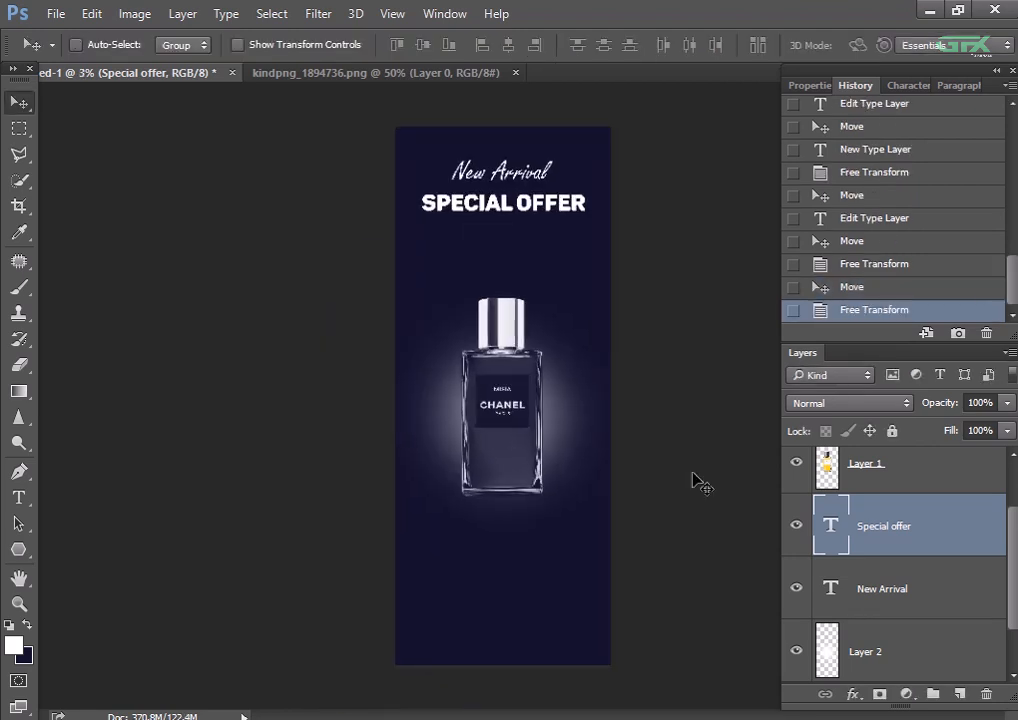
pyautogui.hotkey('ctrl', '+')
pyautogui.moveTo(698, 291); pyautogui.dragTo(619, 541)
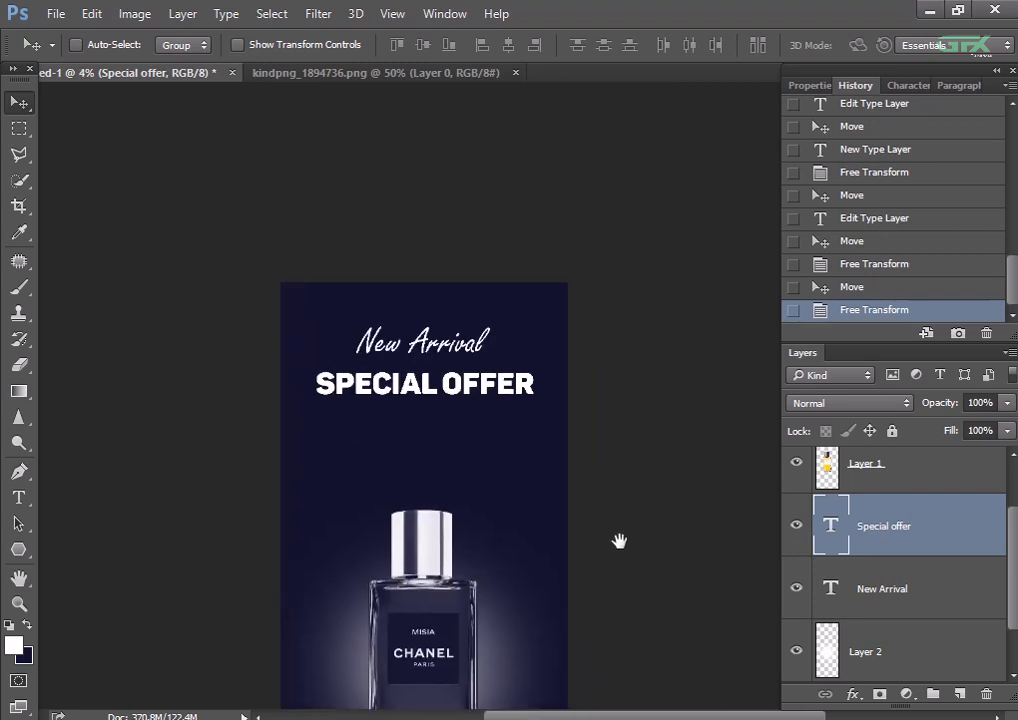
pyautogui.hotkey('shift', 'Up')
pyautogui.hotkey('shift', 'Up')
pyautogui.hotkey('shift', 'Up')
pyautogui.hotkey('shift', 'Up')
pyautogui.hotkey('shift', 'Up')
pyautogui.hotkey('shift', 'Up')
pyautogui.hotkey('shift', 'Up')
pyautogui.hotkey('shift', 'Up')
pyautogui.hotkey('shift', 'Up')
pyautogui.hotkey('shift', 'Up')
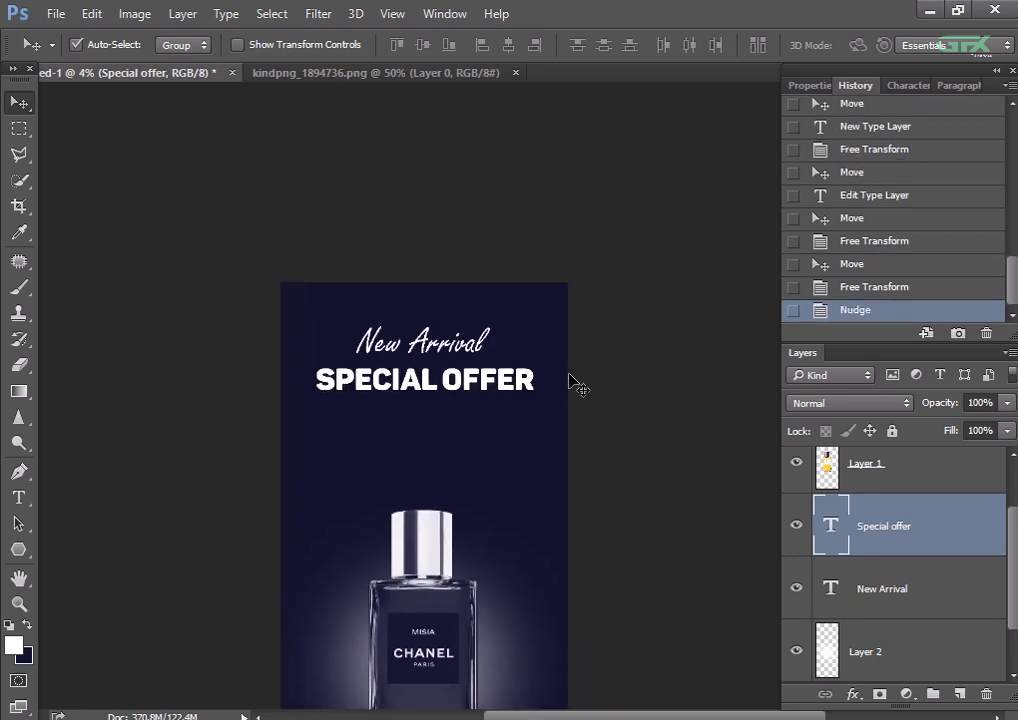
# - Scale the "New Arrival" text around its centre to about 88.5% and nudge it slightly down toward "Special offer"
pyautogui.hotkey('ctrl', '+')
pyautogui.hotkey('ctrl', '+')
pyautogui.moveTo(573, 482); pyautogui.dragTo(490, 459)
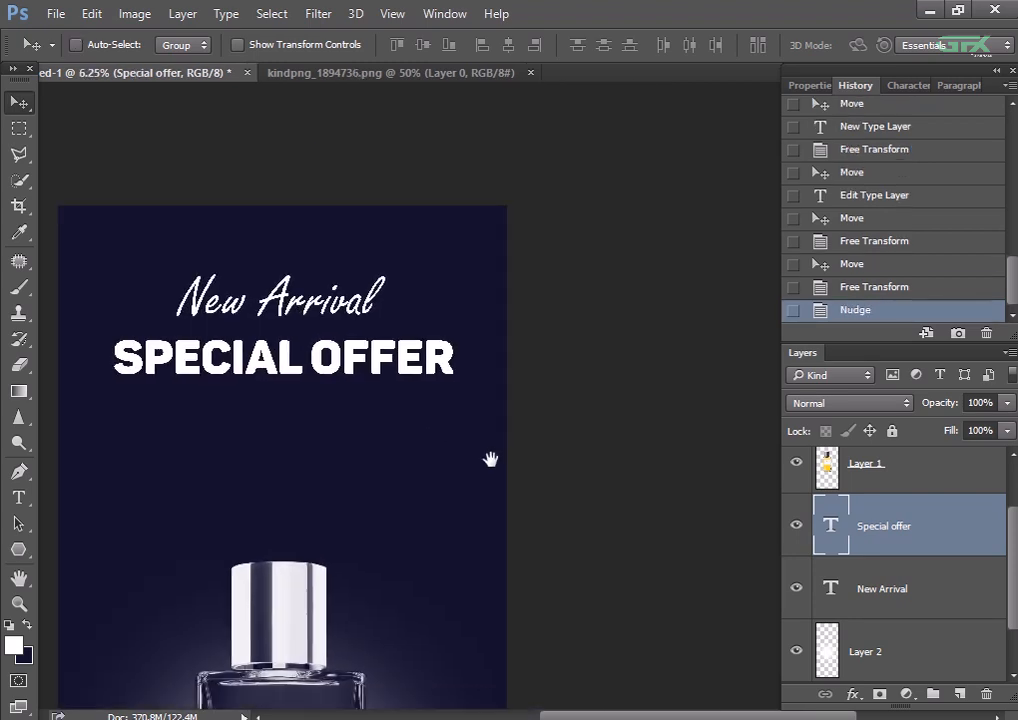
pyautogui.click(925, 600)
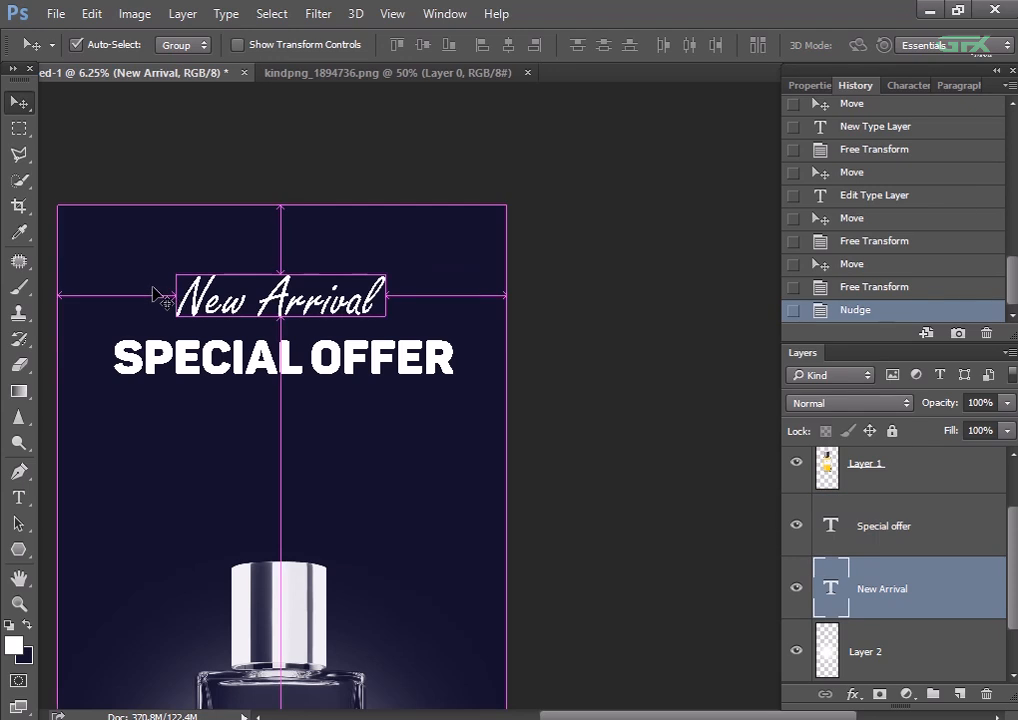
pyautogui.hotkey('ctrl', 't')
pyautogui.moveTo(375, 330); pyautogui.dragTo(366, 326)
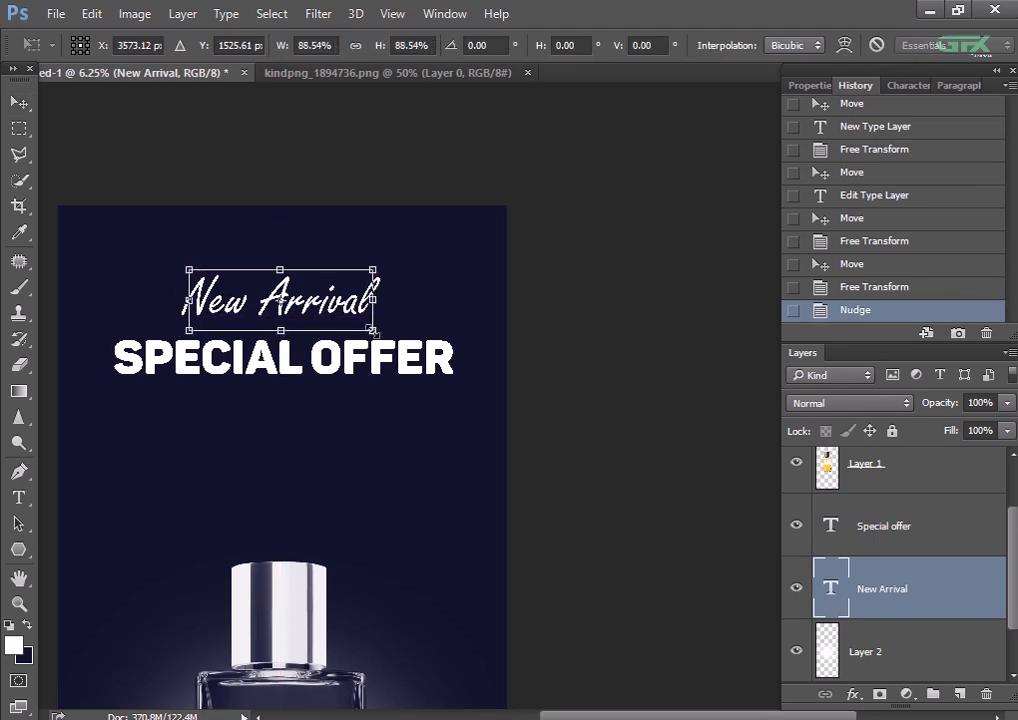
pyautogui.press('Return')
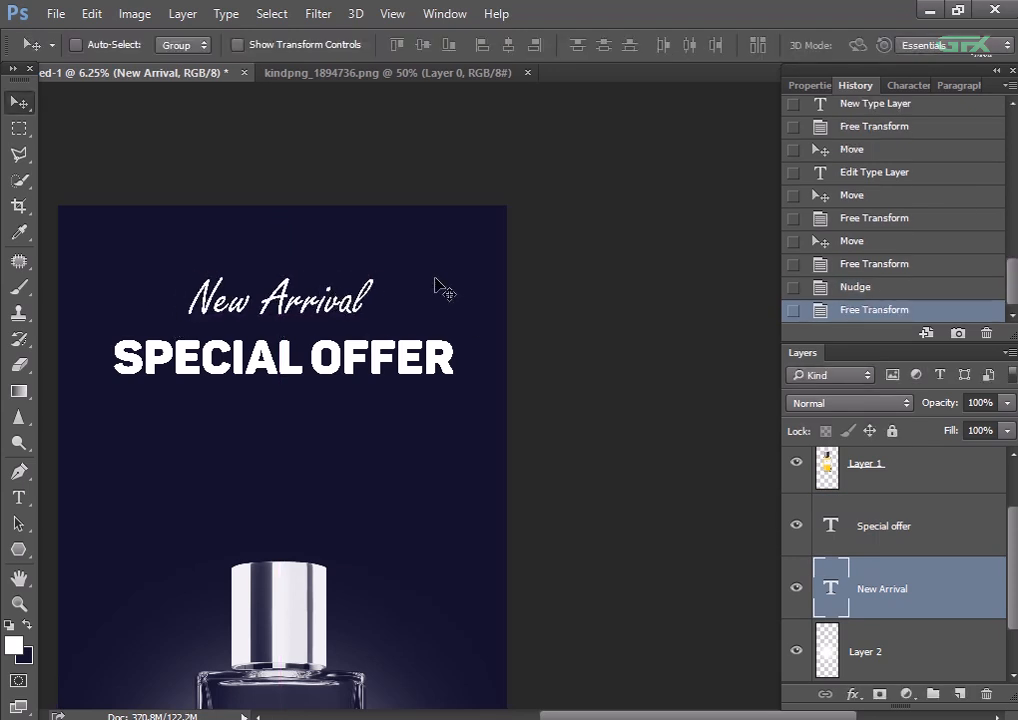
pyautogui.press('Down')
pyautogui.press('Down')
pyautogui.press('Down')
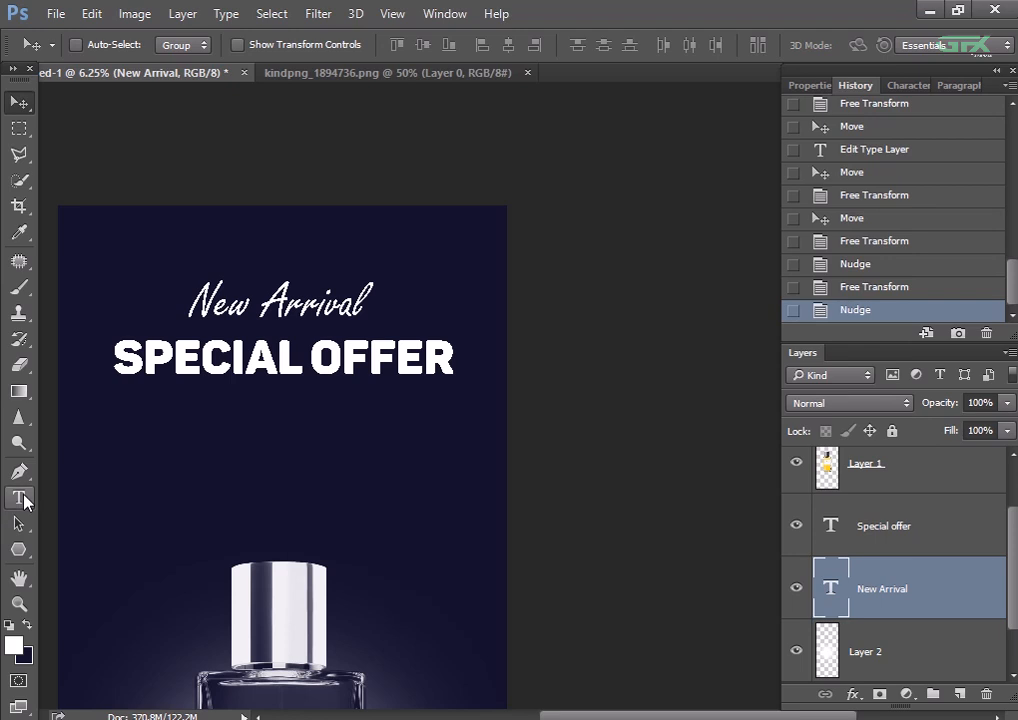
# - Add the white text "30%" in Freestyle Script Regular, 36 pt, between the headline and the bottle, right of centre
pyautogui.moveTo(465, 502); pyautogui.dragTo(471, 355)
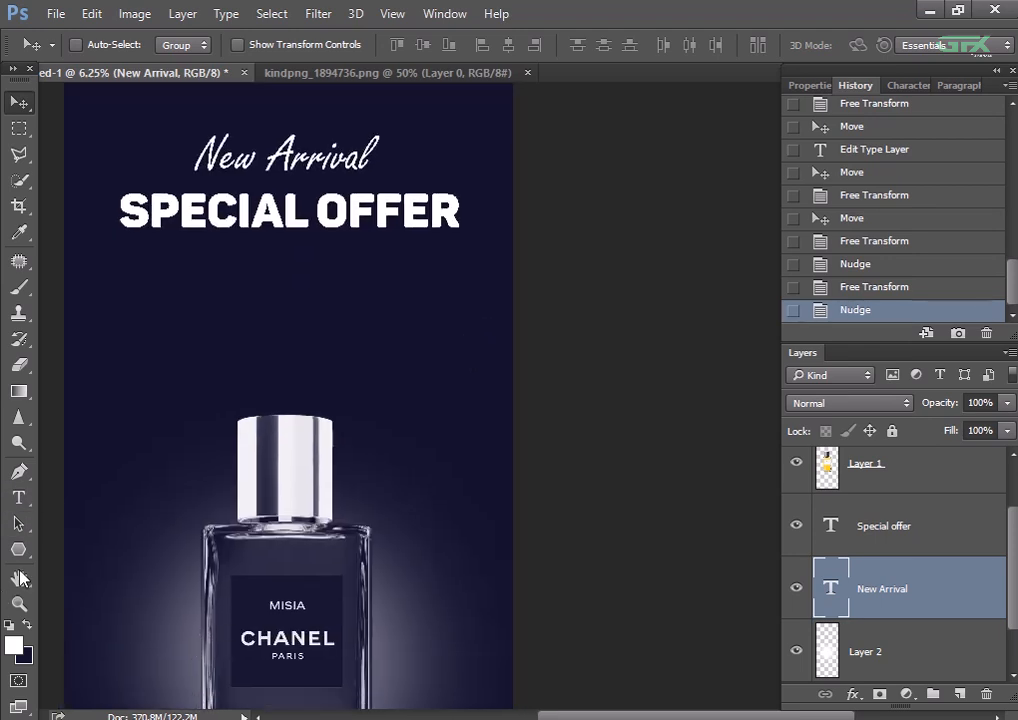
pyautogui.click(18, 497)
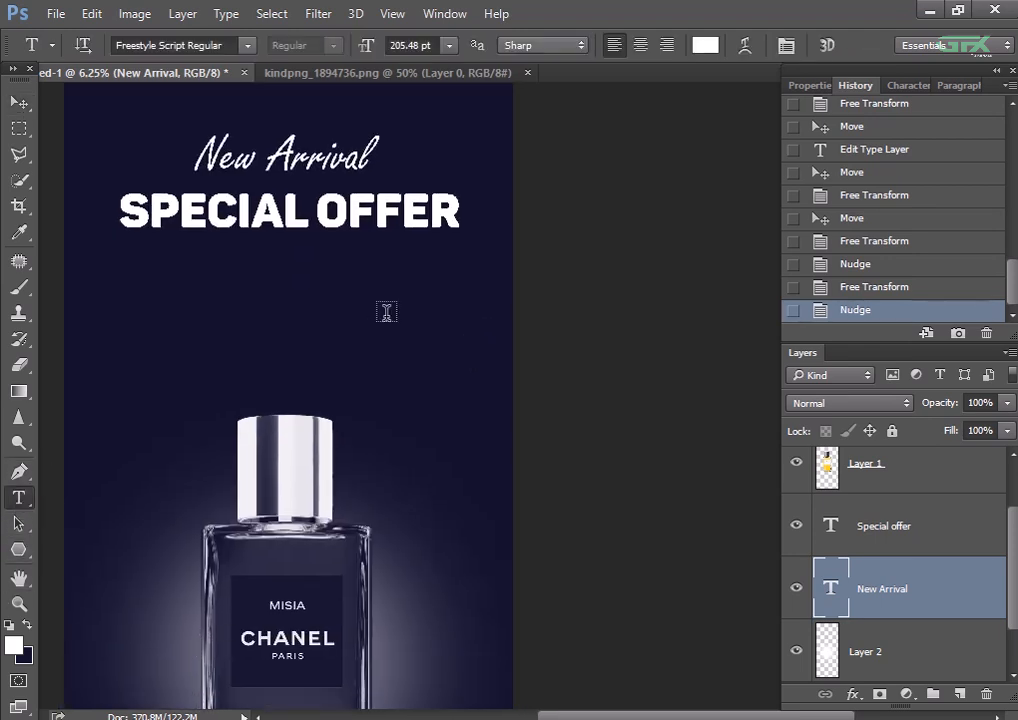
pyautogui.click(389, 314)
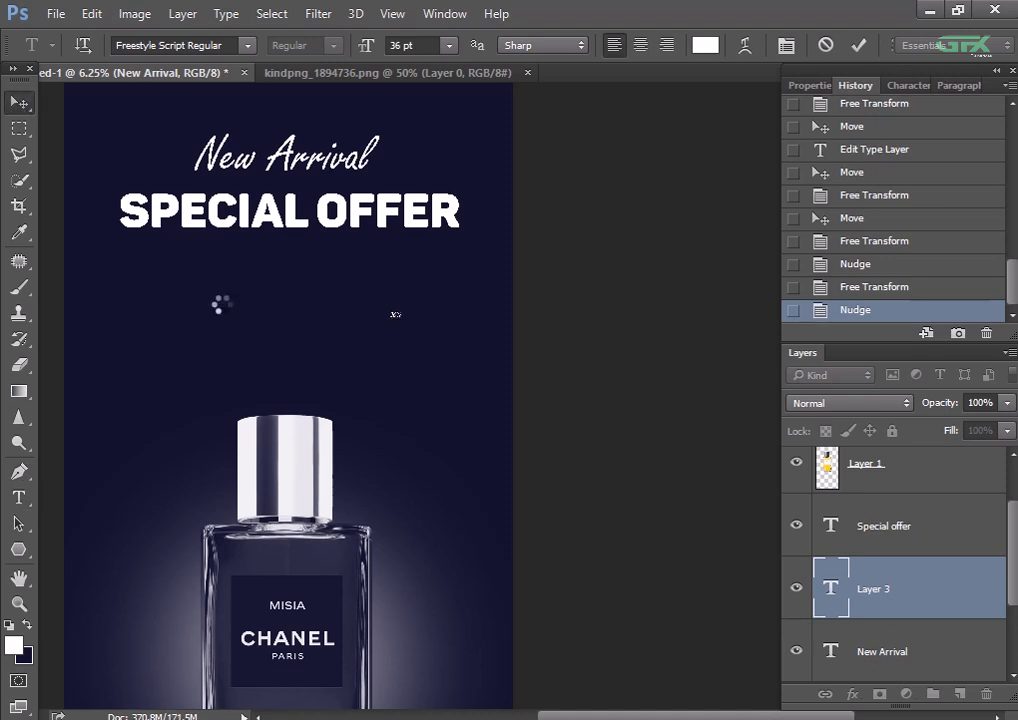
pyautogui.click(19, 102)
# - Scale the "30%" text proportionally to about 921% and move it right and slightly down, toward the banner's right edge
pyautogui.hotkey('ctrl', 't')
pyautogui.moveTo(402, 324); pyautogui.dragTo(448, 391)
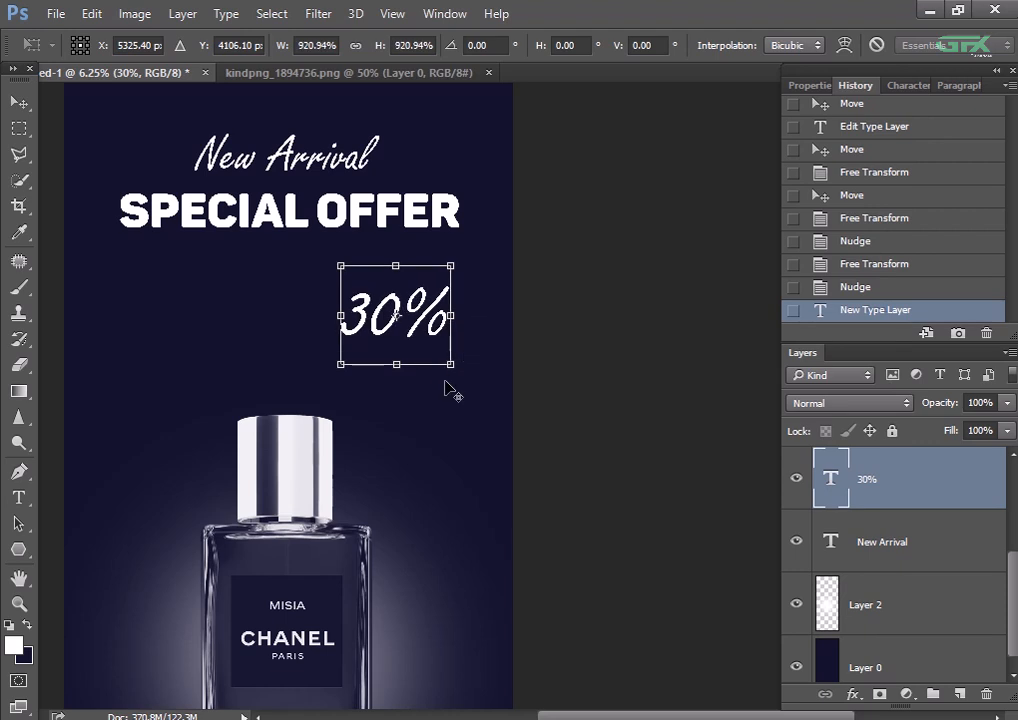
pyautogui.press('Return')
pyautogui.moveTo(437, 342); pyautogui.dragTo(470, 354)
# - Shift the "30%" text slightly right and down, and shrink it a little around its centre with Free Transform
pyautogui.scroll(1, 452, 345)
pyautogui.scroll(1, 453, 343)
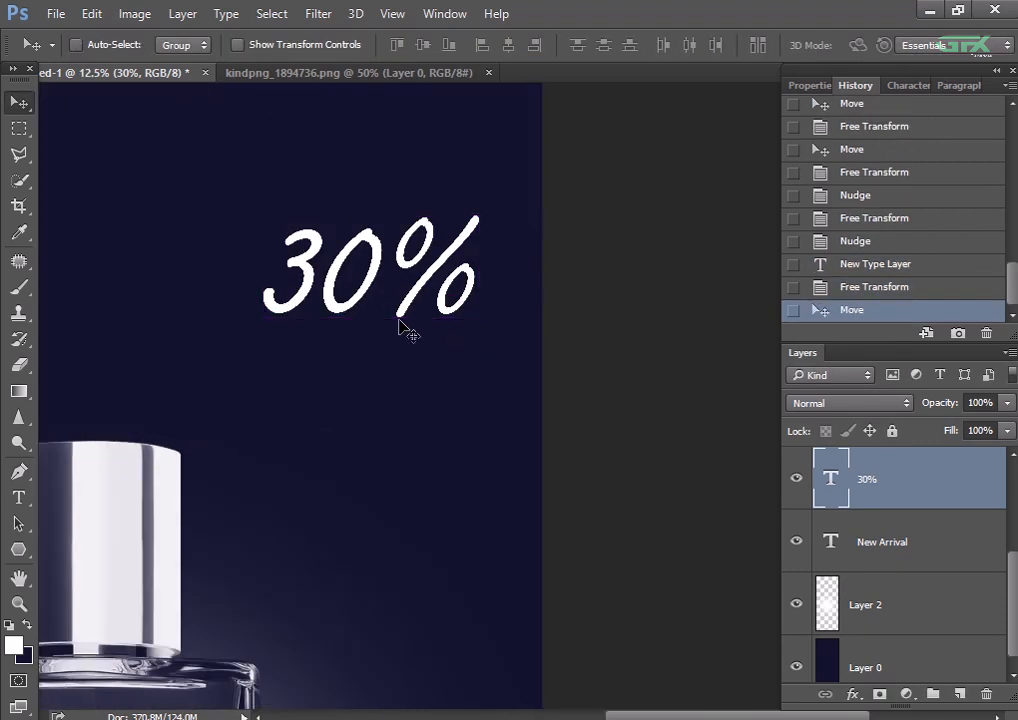
pyautogui.moveTo(426, 279); pyautogui.dragTo(437, 285)
pyautogui.hotkey('ctrl', 't')
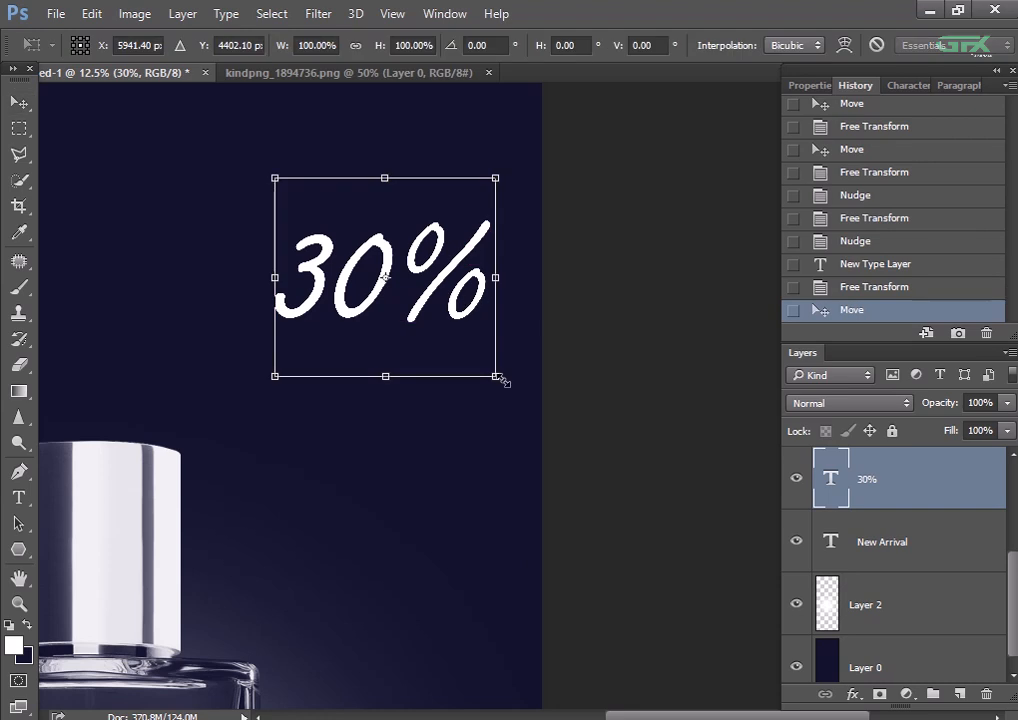
pyautogui.moveTo(497, 375); pyautogui.dragTo(486, 361)
pyautogui.press('Return')
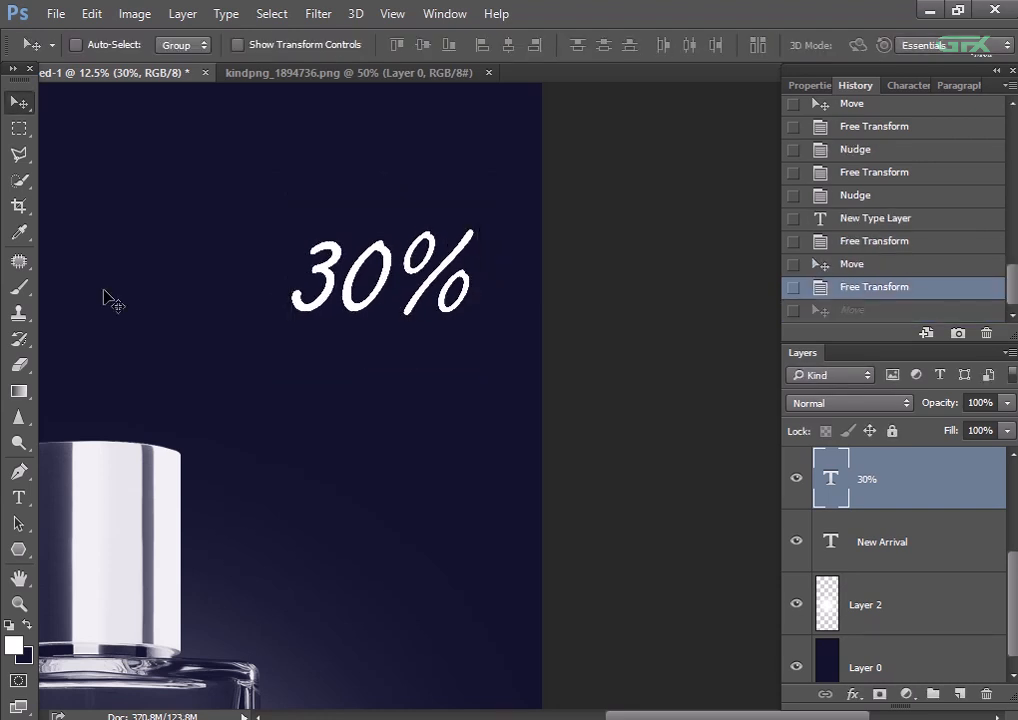
# - Add the white text "OFF" in Freestyle Script Regular, 36 pt, below "30%"
pyautogui.click(19, 498)
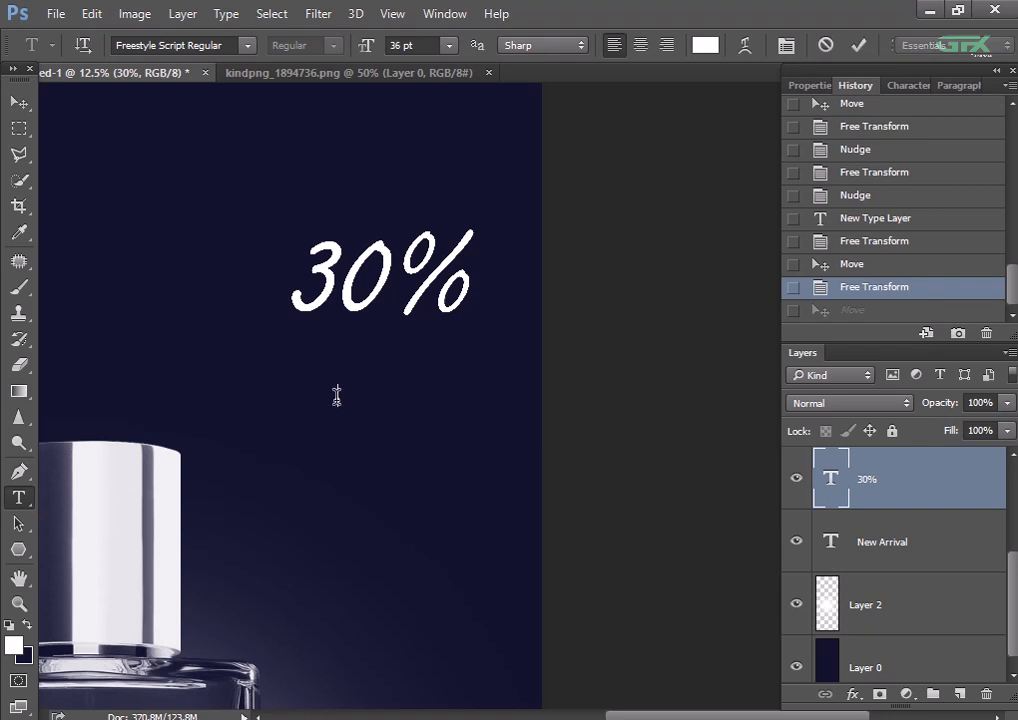
pyautogui.click(337, 396)
pyautogui.write('OFF')
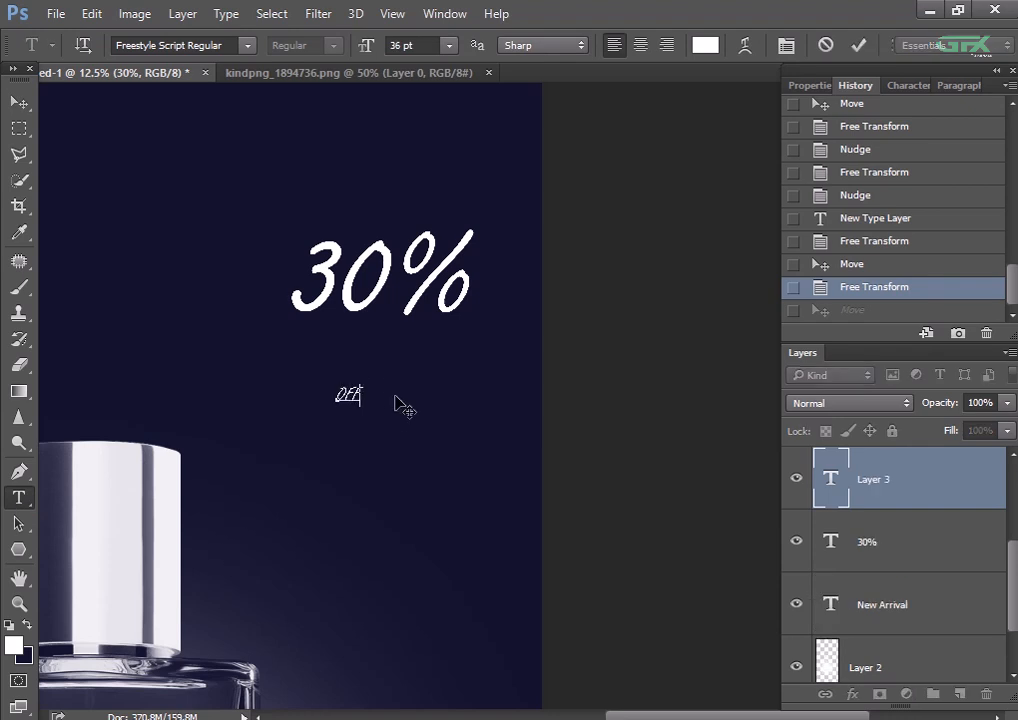
pyautogui.click(19, 102)
pyautogui.click(455, 443)
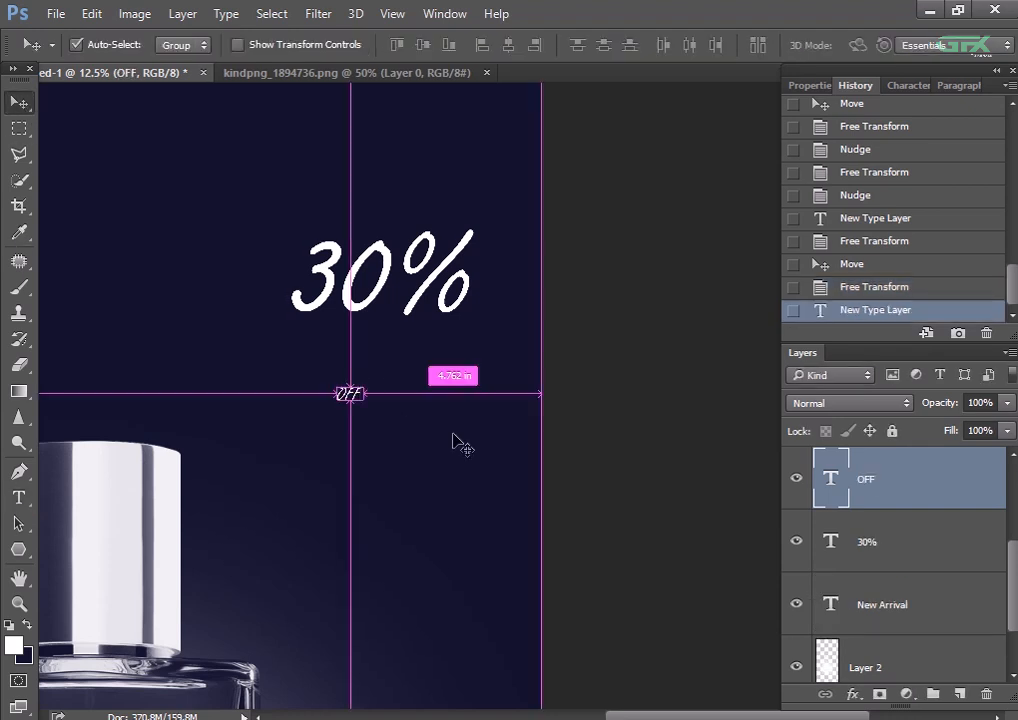
# - Enlarge the "OFF" text with Free Transform and place it directly beneath "30%"
pyautogui.hotkey('ctrl', 't')
pyautogui.moveTo(364, 411); pyautogui.dragTo(400, 475)
pyautogui.press('Return')
pyautogui.moveTo(391, 403); pyautogui.dragTo(410, 383)
pyautogui.hotkey('ctrl', '-')
pyautogui.hotkey('ctrl', '-')
pyautogui.hotkey('ctrl', '-')
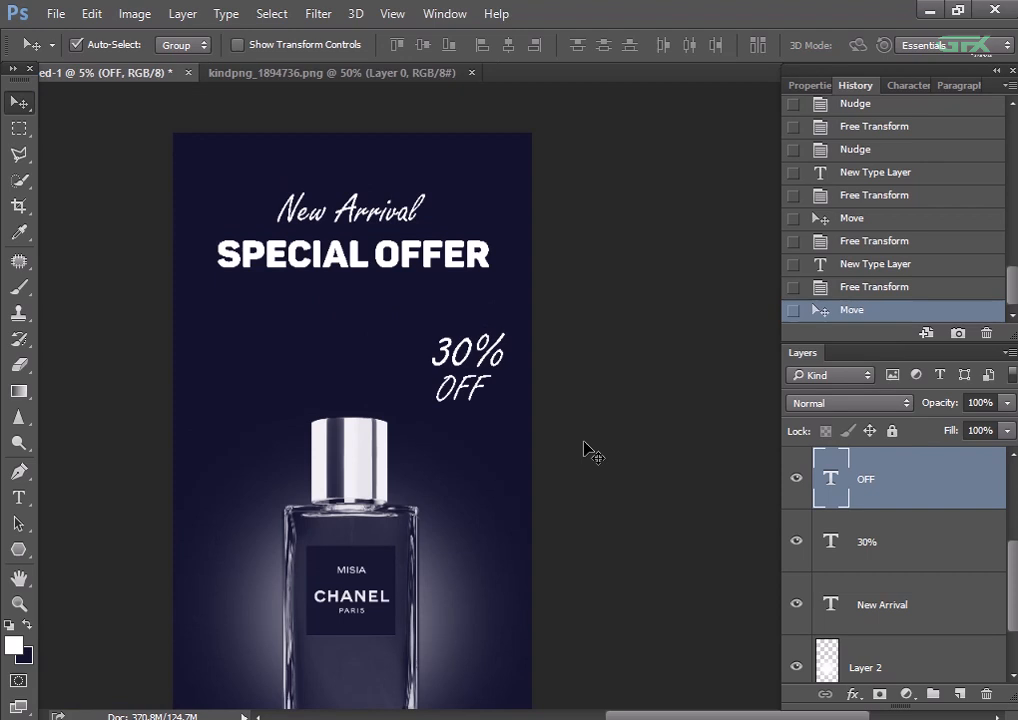
# - Rotate the "30%" and "OFF" texts together by about -13.26° and shift them slightly right
pyautogui.hotkey('ctrl', '+')
pyautogui.hotkey('ctrl', '+')
pyautogui.hotkey('ctrl', '+')
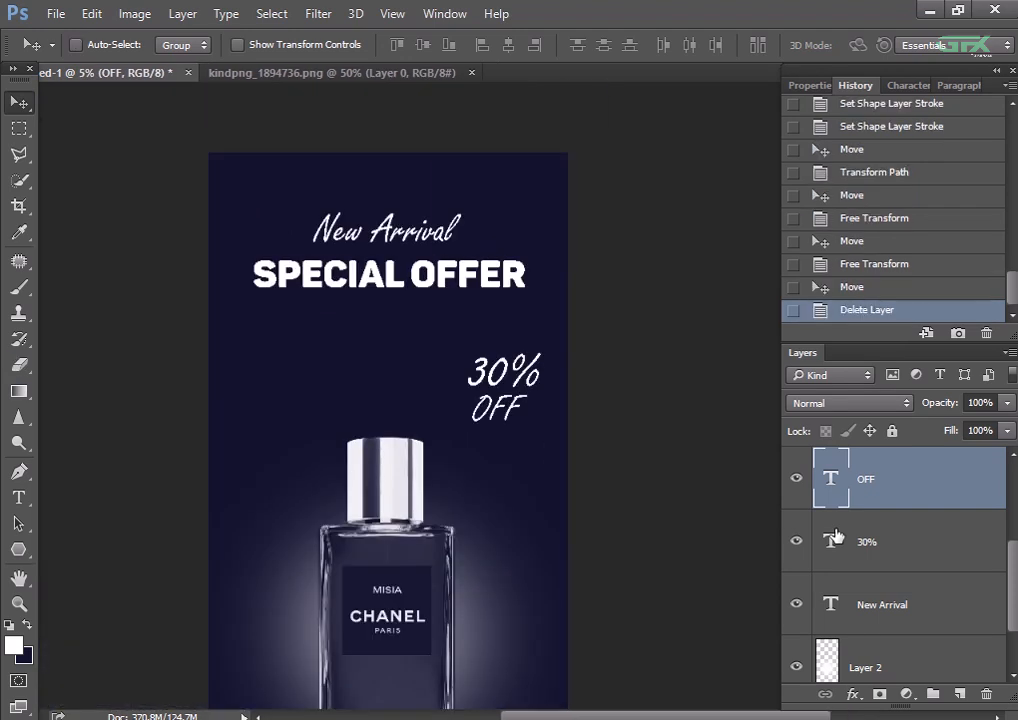
pyautogui.hotkey('ctrl', 't')
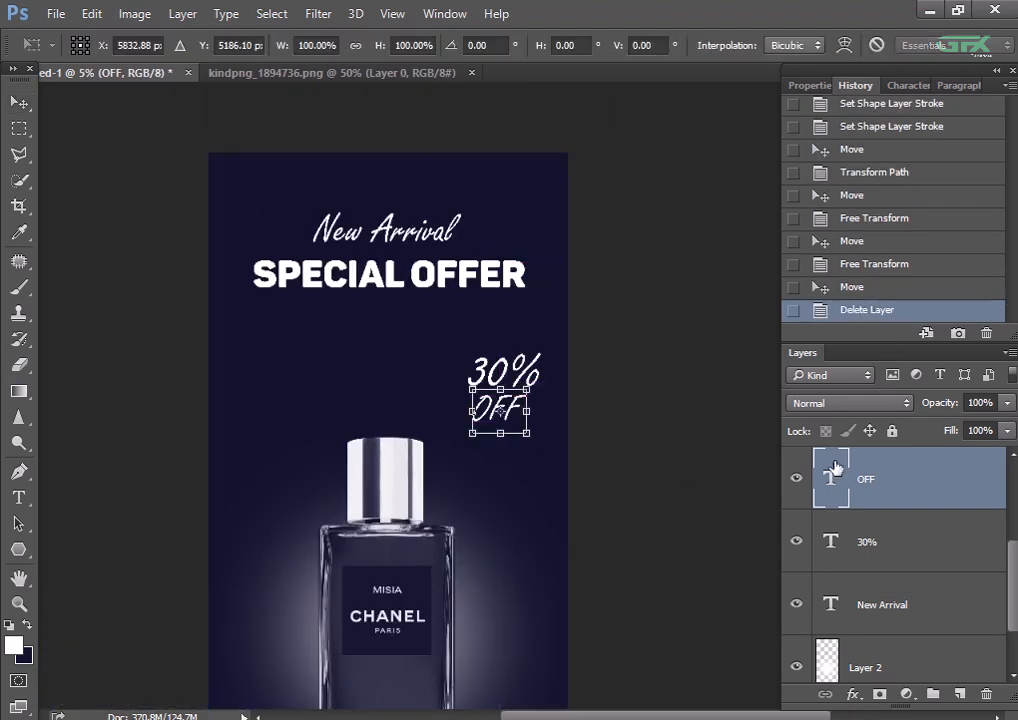
pyautogui.press('Return')
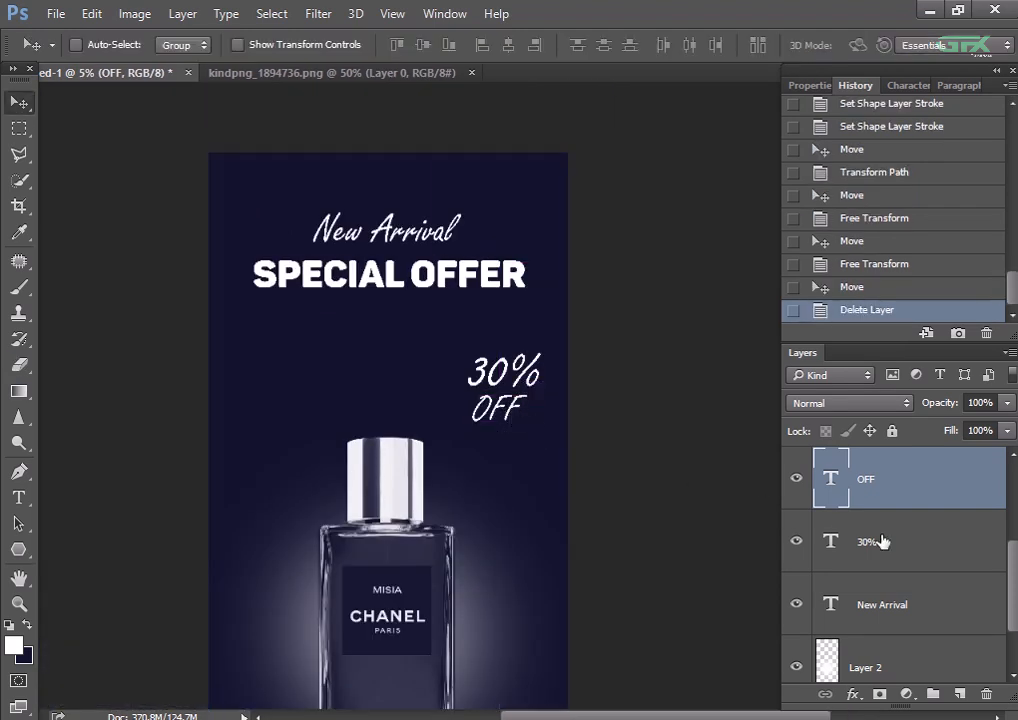
pyautogui.keyDown('ctrl'); pyautogui.click(893, 545); pyautogui.keyUp('ctrl')
pyautogui.hotkey('ctrl', 't')
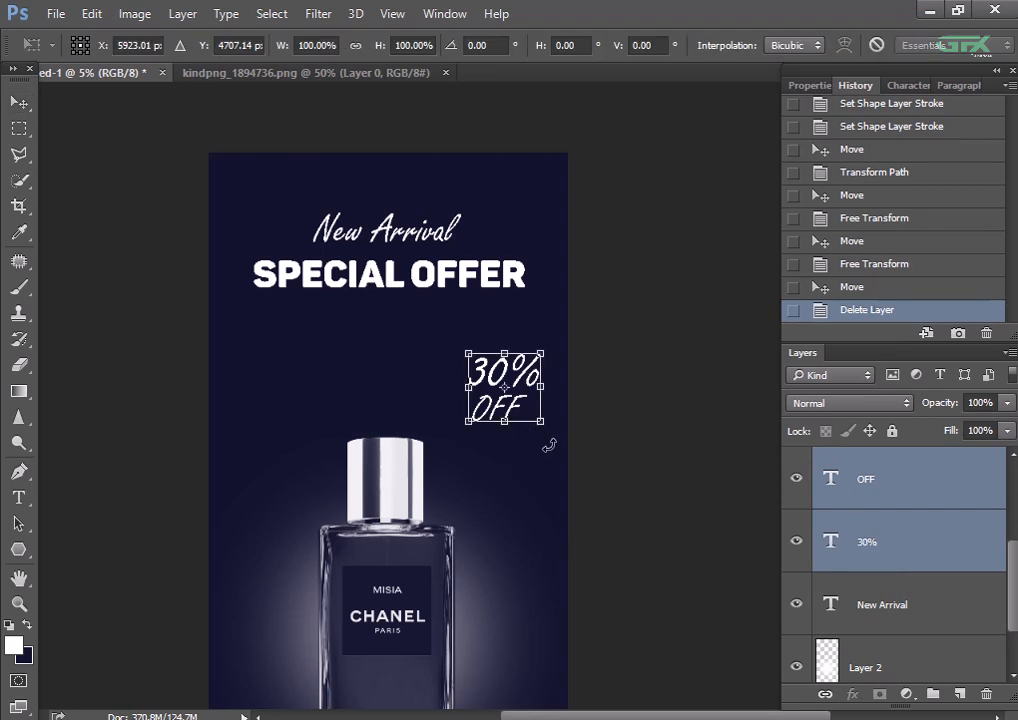
pyautogui.moveTo(549, 445); pyautogui.dragTo(576, 441)
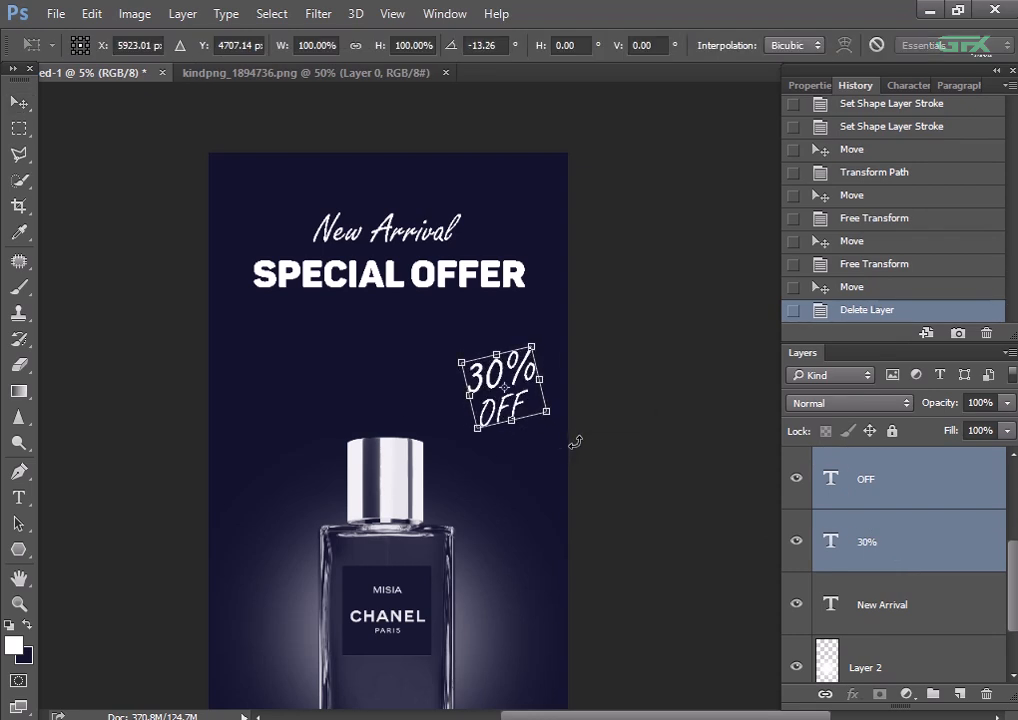
pyautogui.press('Return')
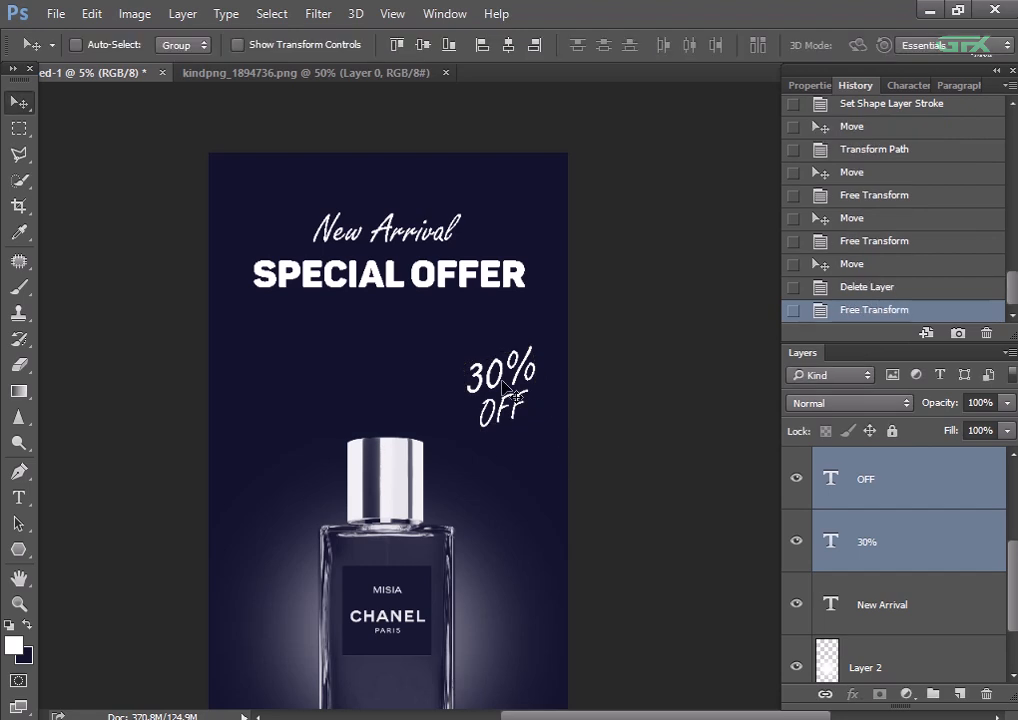
pyautogui.moveTo(497, 382); pyautogui.dragTo(509, 382)
pyautogui.hotkey('ctrl', '+')
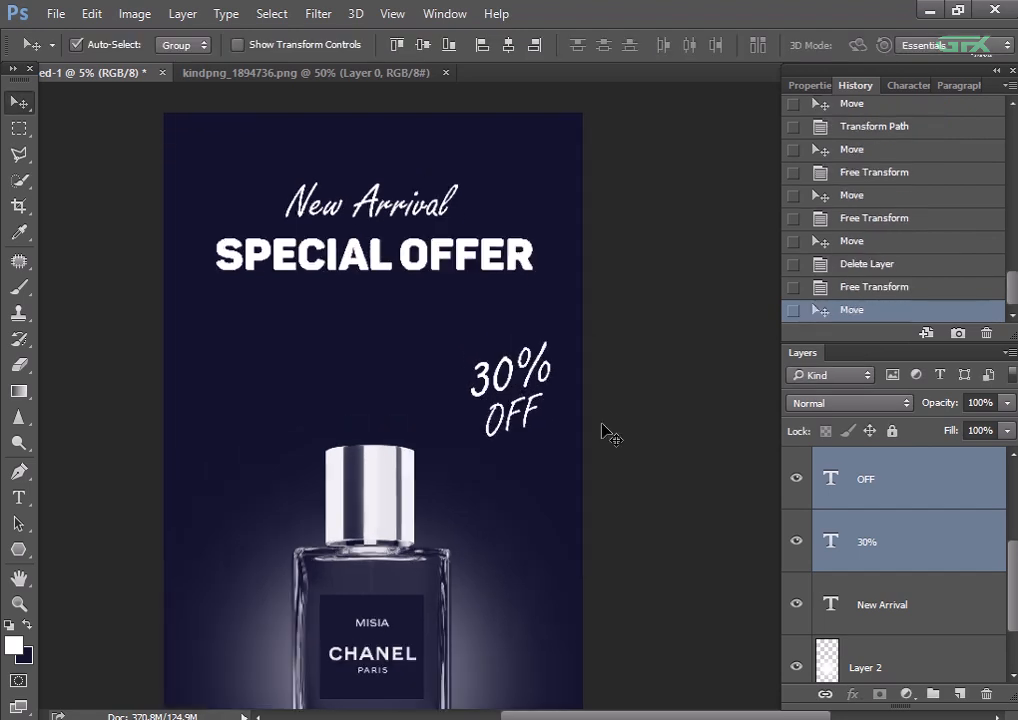
# - Draw a circle of about 2048 px with the Ellipse tool, above and overlapping the "30%" text
pyautogui.click(17, 549)
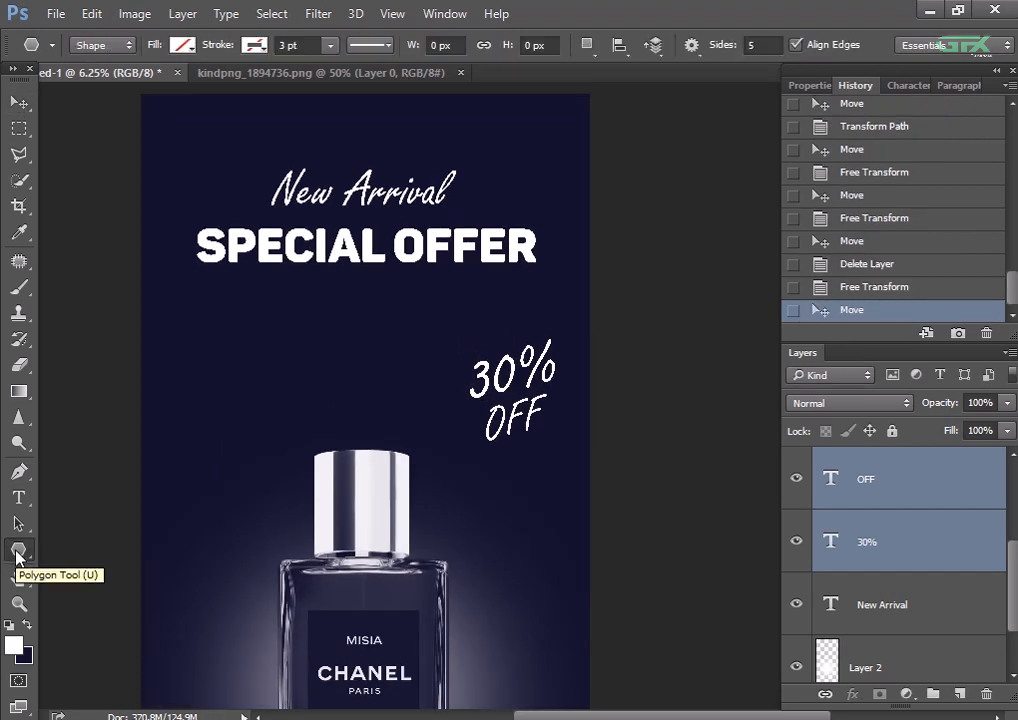
pyautogui.rightClick(17, 549)
pyautogui.click(92, 584)
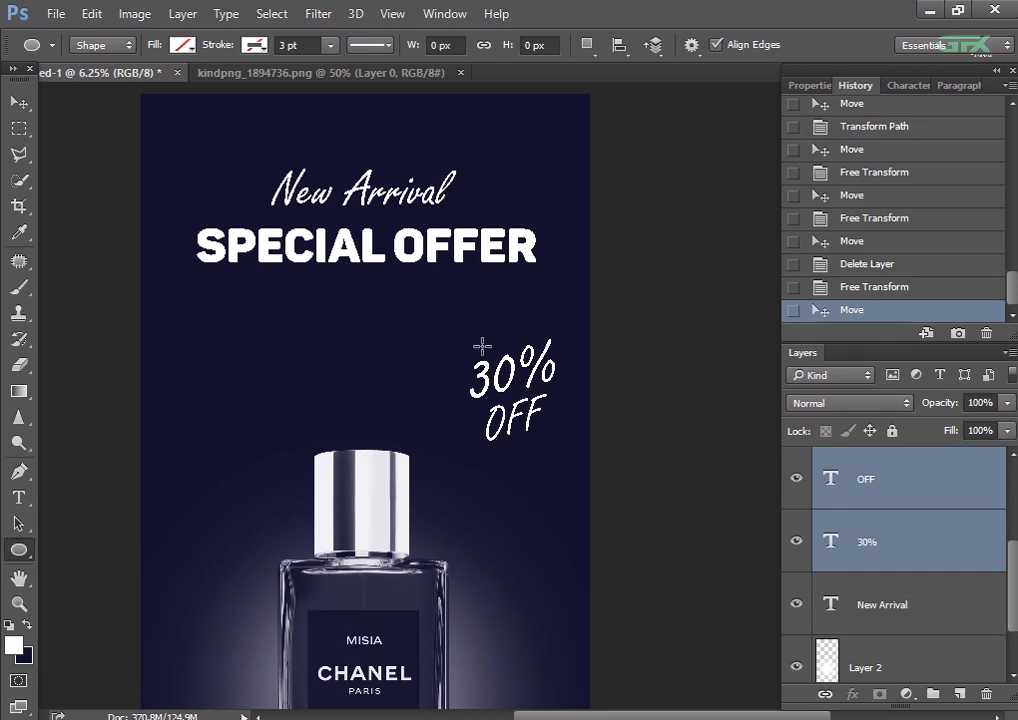
pyautogui.moveTo(454, 336); pyautogui.dragTo(519, 401)
# - Give the circle a white stroke about 12.54 pt wide
pyautogui.click(264, 52)
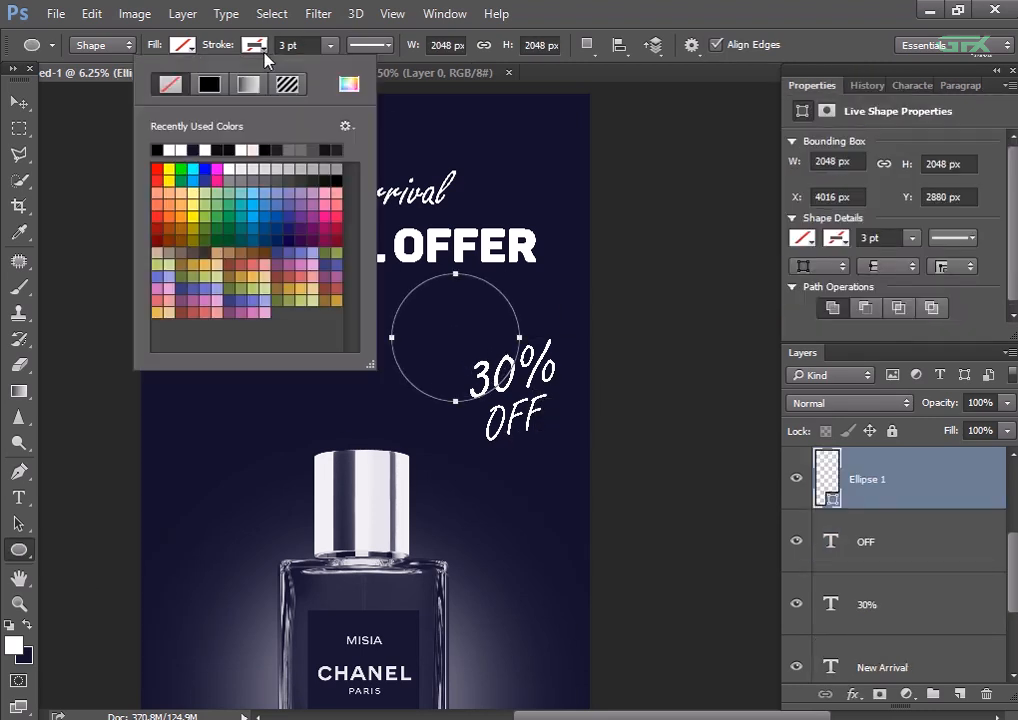
pyautogui.click(180, 149)
pyautogui.click(330, 45)
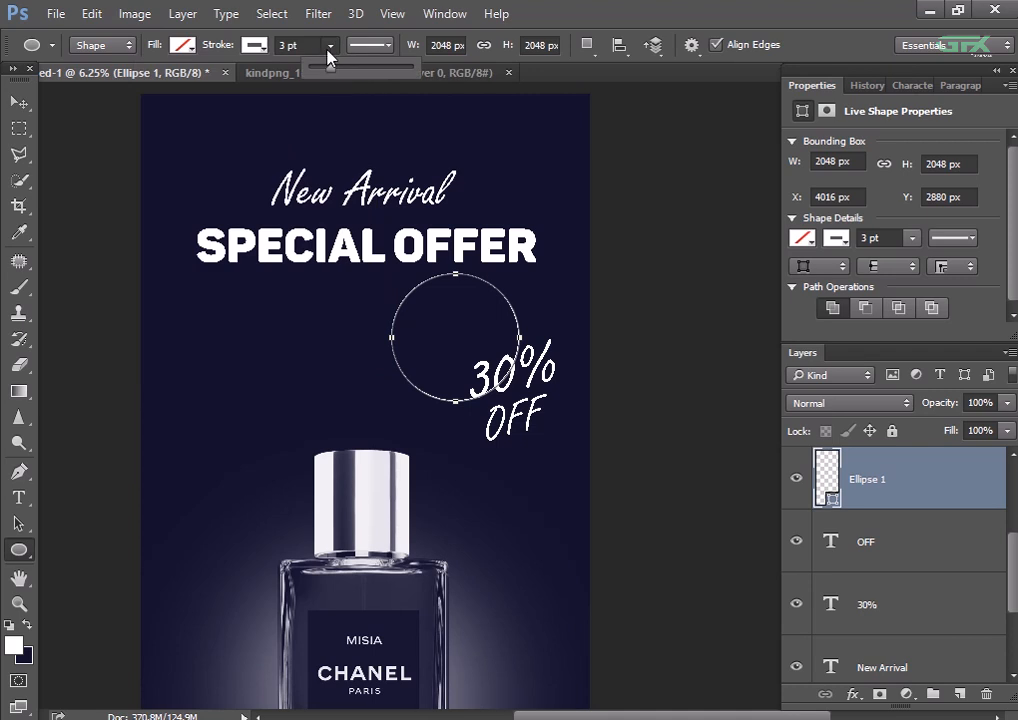
pyautogui.moveTo(322, 68); pyautogui.dragTo(348, 75)
# - Move the circle around the "30% OFF" text and enlarge it proportionally to about 2272 px
pyautogui.press('v')
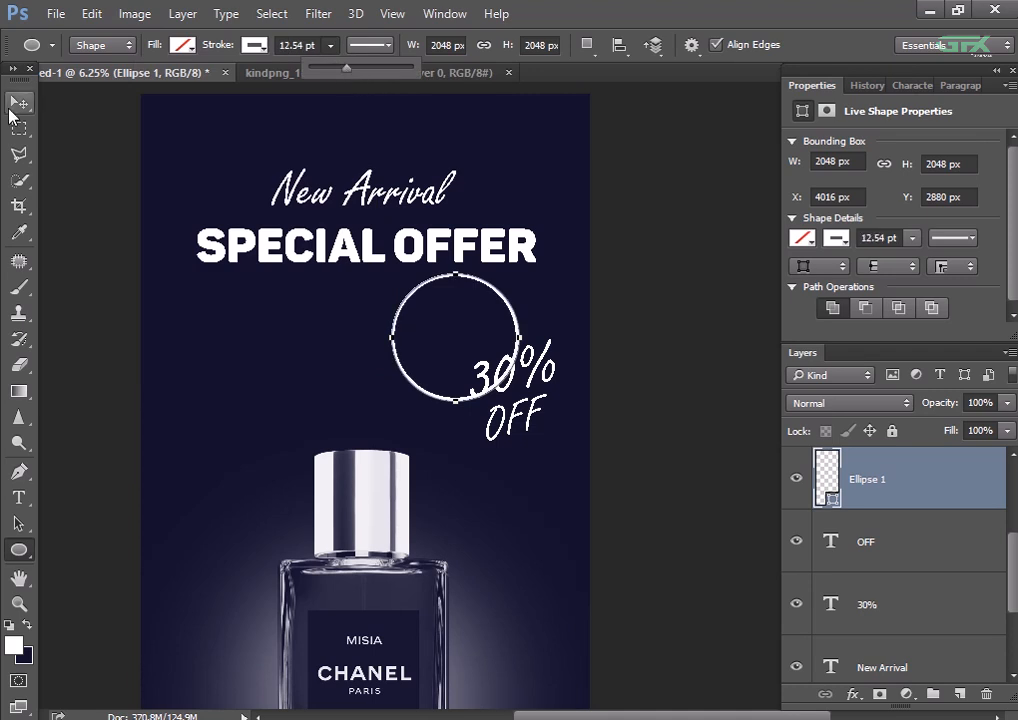
pyautogui.moveTo(520, 336)
pyautogui.mouseDown()
pyautogui.moveTo(580, 362)
pyautogui.moveTo(573, 373)
pyautogui.mouseUp()
pyautogui.hotkey('ctrl', 't')
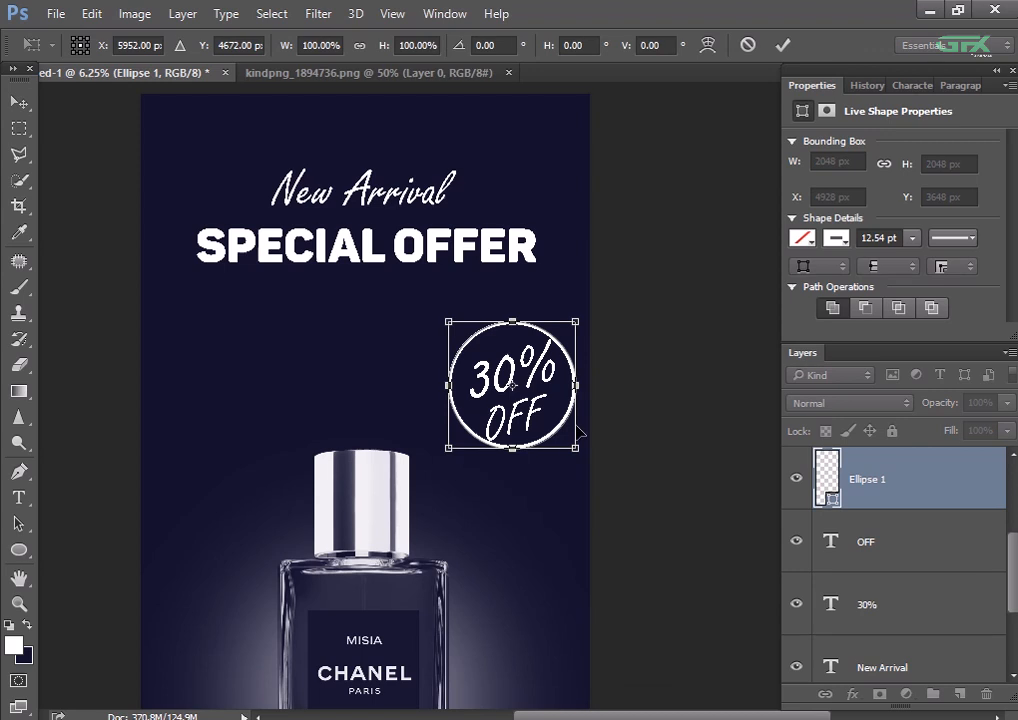
pyautogui.moveTo(576, 450)
pyautogui.mouseDown()
pyautogui.moveTo(583, 460)
pyautogui.moveTo(568, 443)
pyautogui.mouseUp()
pyautogui.press('Return')
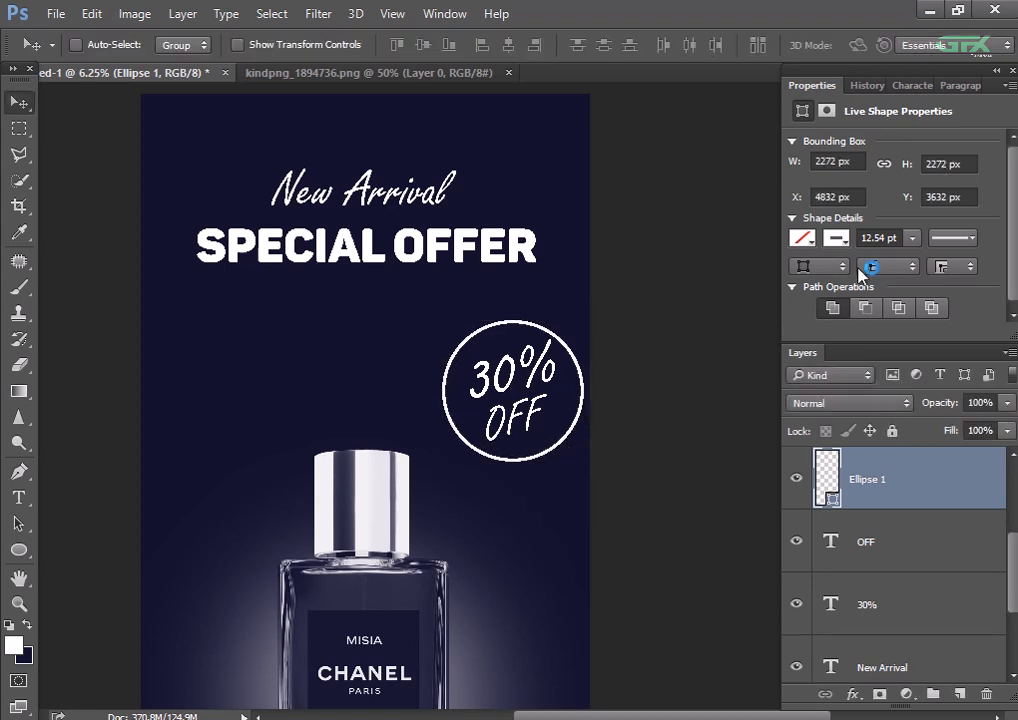
# - Change the circle's stroke from solid to the dotted line style
pyautogui.click(941, 240)
pyautogui.click(832, 366)
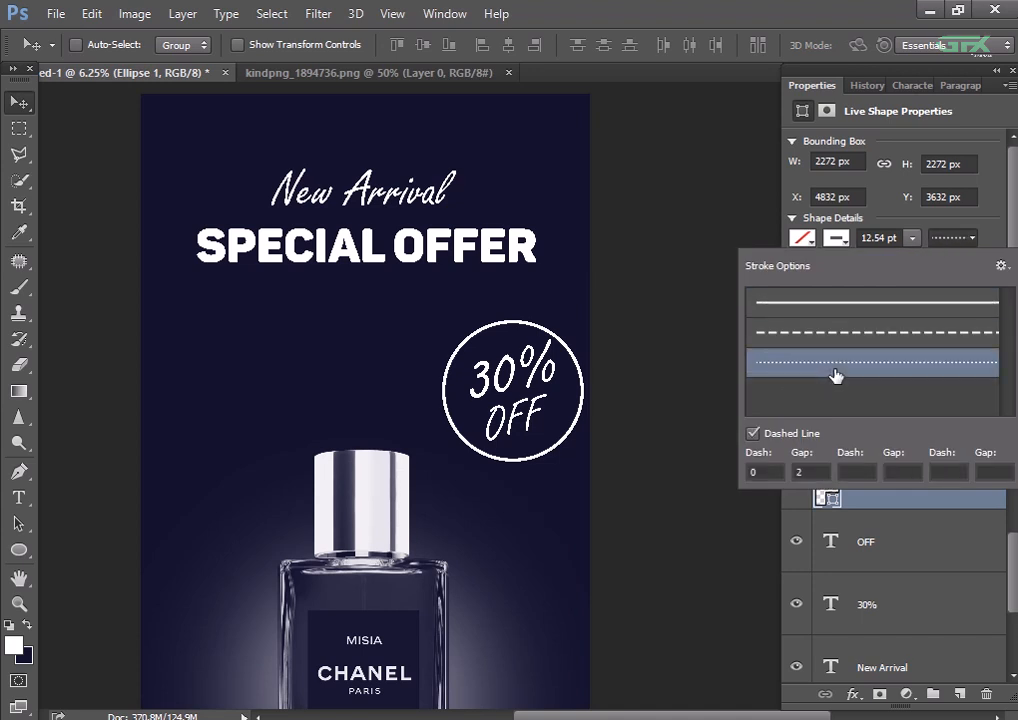
pyautogui.click(535, 317)
pyautogui.scroll(-2, 641, 358)
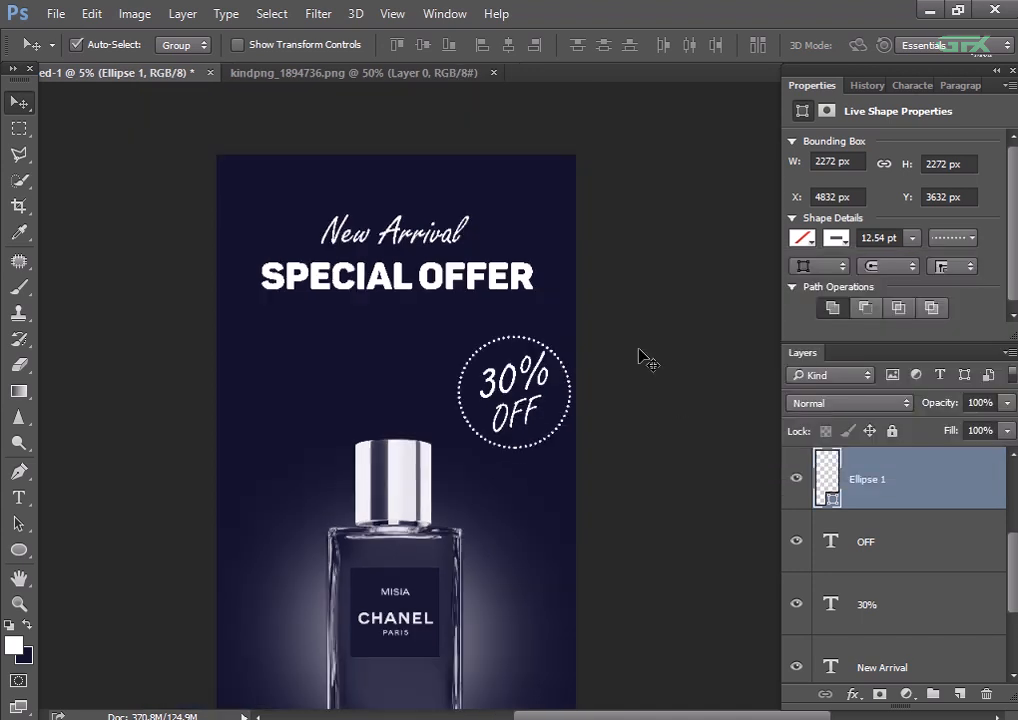
pyautogui.scroll(2, 641, 358)
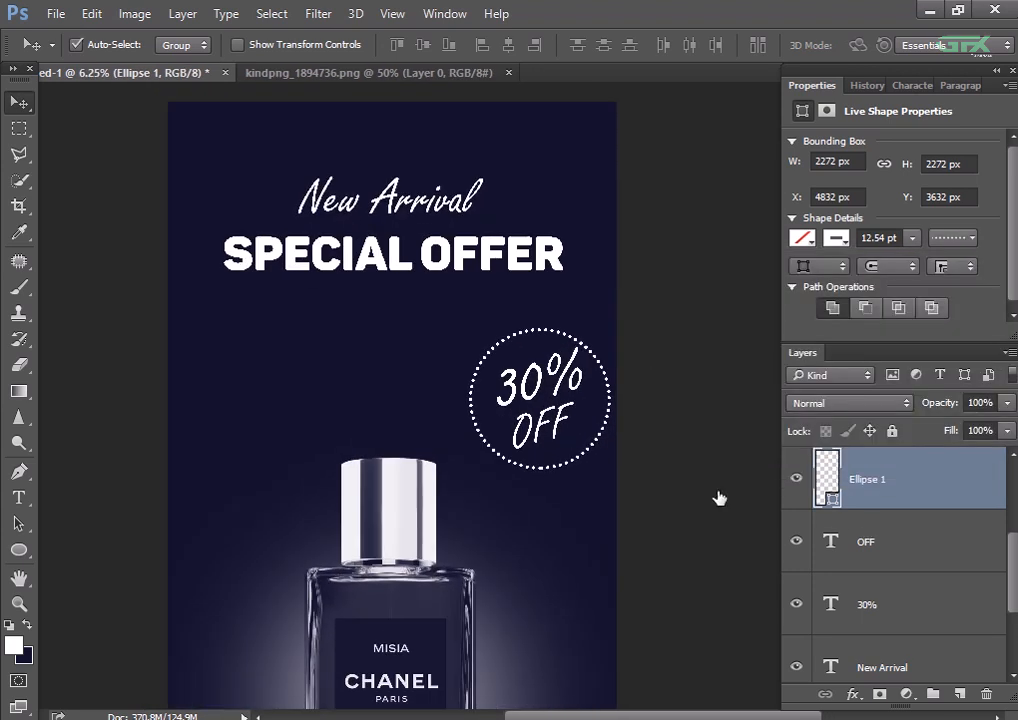
# - Shrink the dotted circle around its centre to about 2096 px and nudge it slightly up and right
pyautogui.hotkey('ctrl', 't')
pyautogui.moveTo(611, 470); pyautogui.dragTo(606, 467)
pyautogui.press('Return')
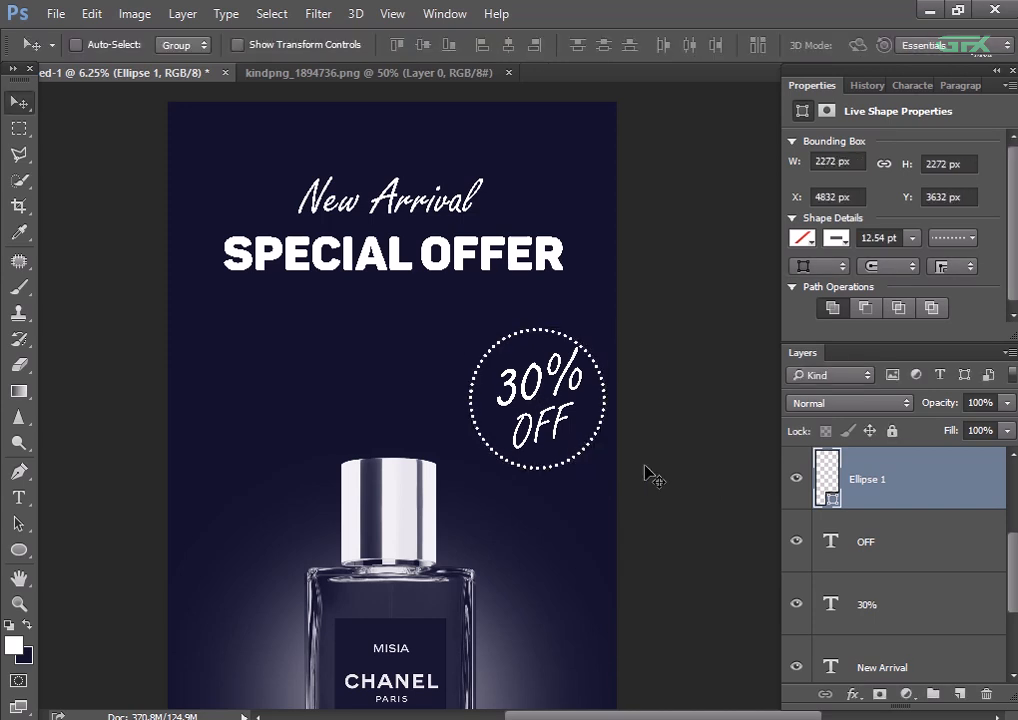
pyautogui.hotkey('ctrl', 't')
pyautogui.moveTo(608, 469)
pyautogui.mouseDown()
pyautogui.moveTo(614, 476)
pyautogui.moveTo(603, 462)
pyautogui.mouseUp()
pyautogui.press('Return')
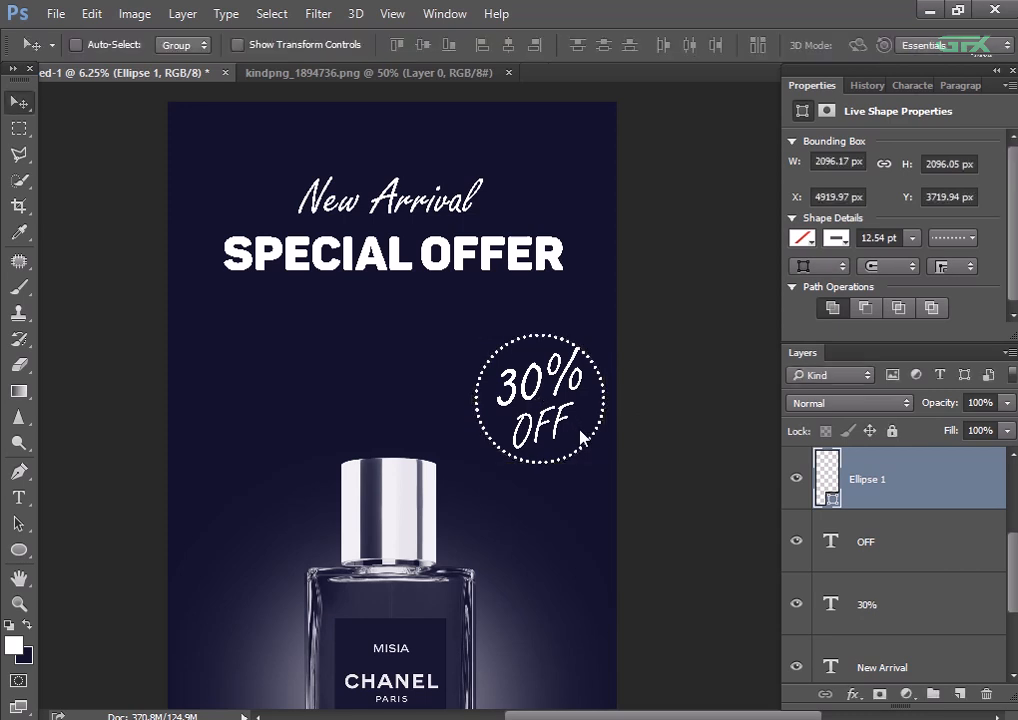
pyautogui.press('Up')
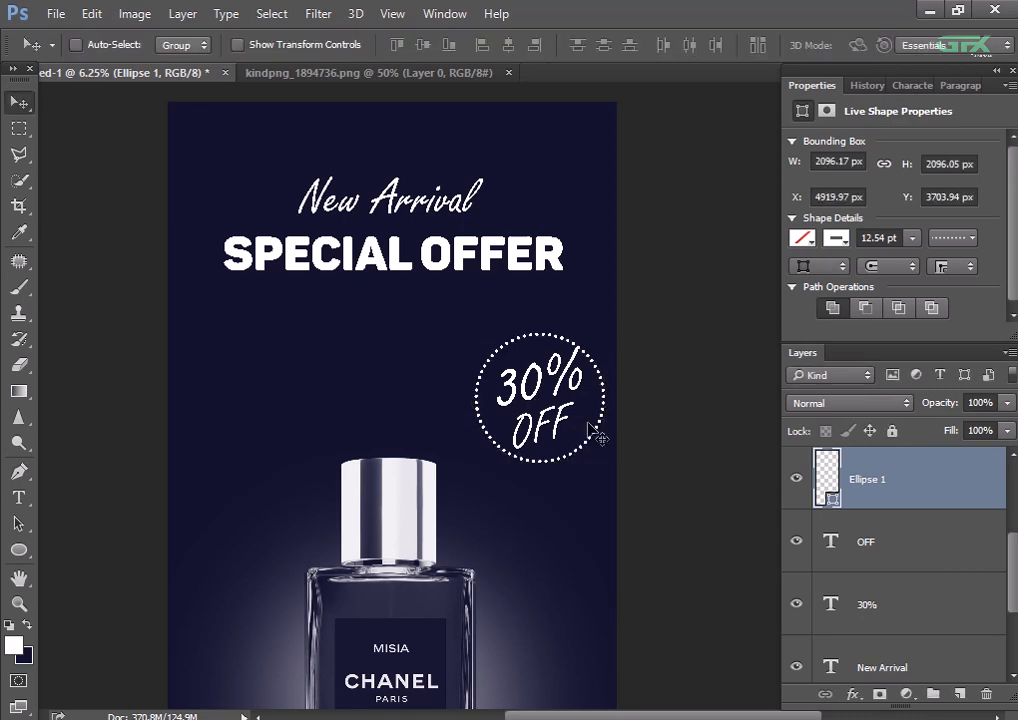
pyautogui.press('Right')
pyautogui.hotkey('ctrl', '-')
pyautogui.hotkey('ctrl', '-')
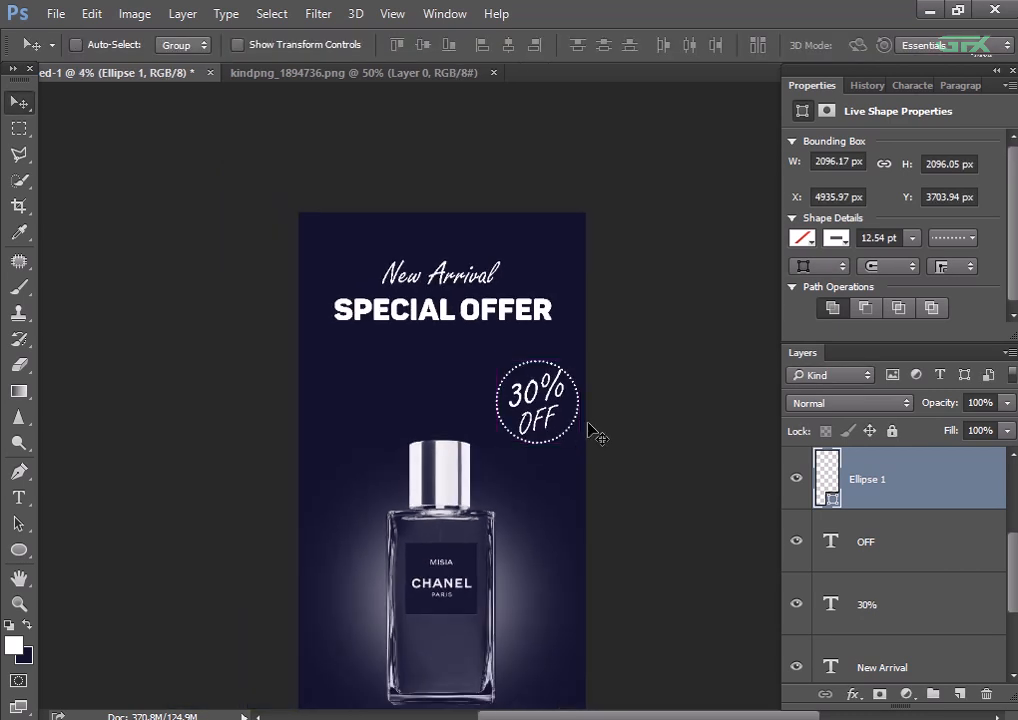
# - Enlarge the dotted circle around its centre to about 2216 px and nudge it slightly up and right
pyautogui.moveTo(624, 508); pyautogui.dragTo(595, 459)
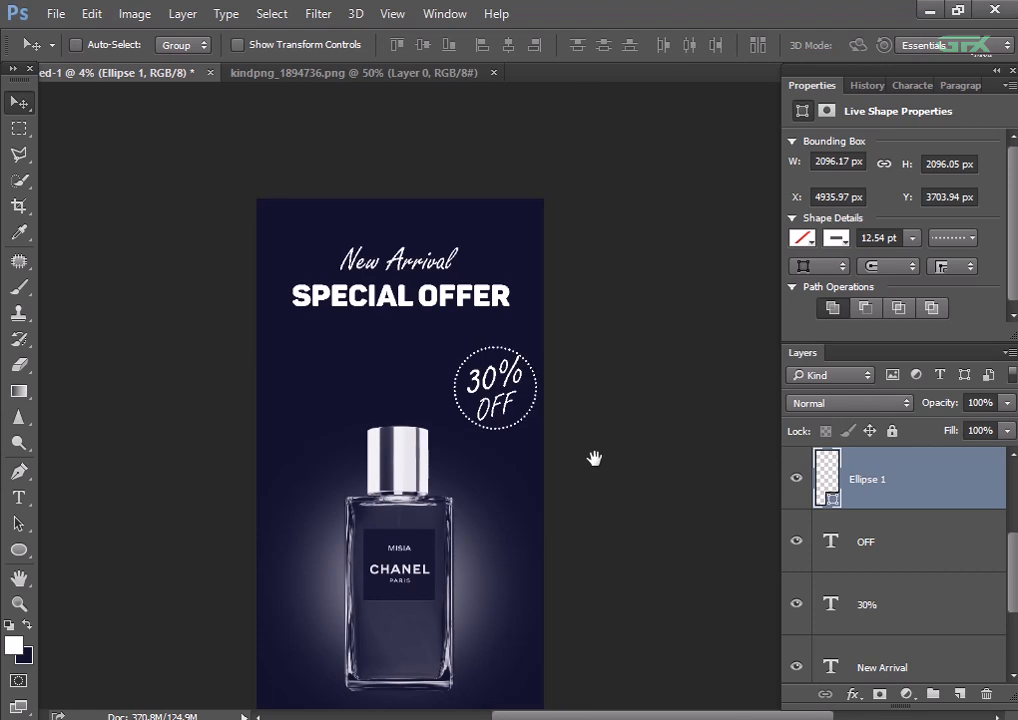
pyautogui.hotkey('ctrl', '+')
pyautogui.hotkey('ctrl', '+')
pyautogui.hotkey('ctrl', '+')
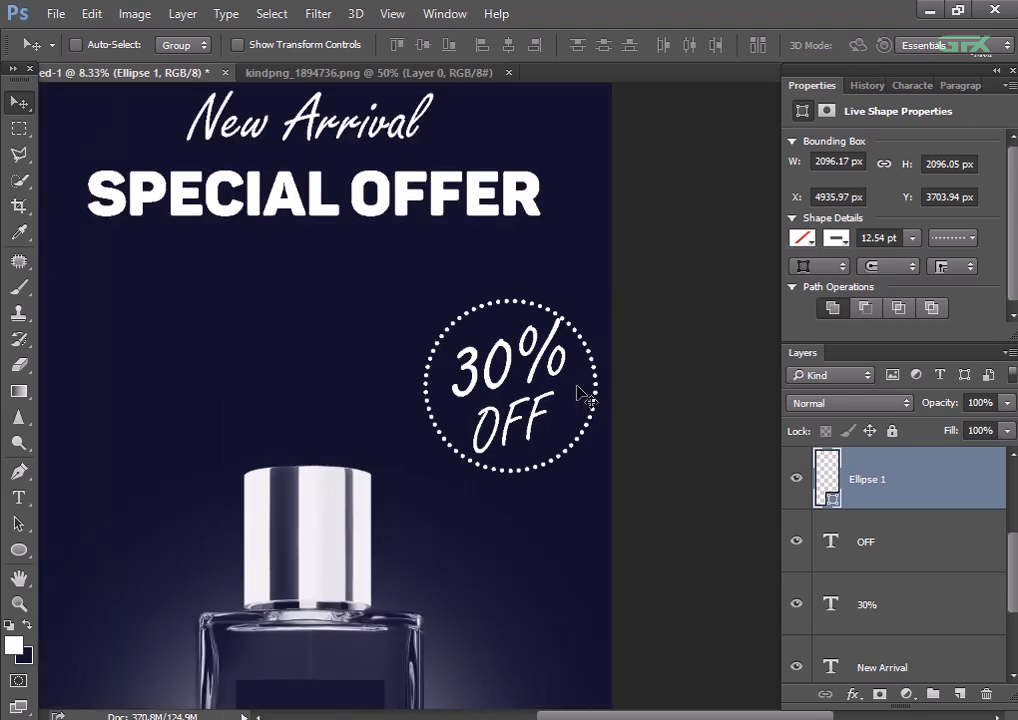
pyautogui.hotkey('ctrl', 't')
pyautogui.moveTo(605, 472); pyautogui.dragTo(606, 480)
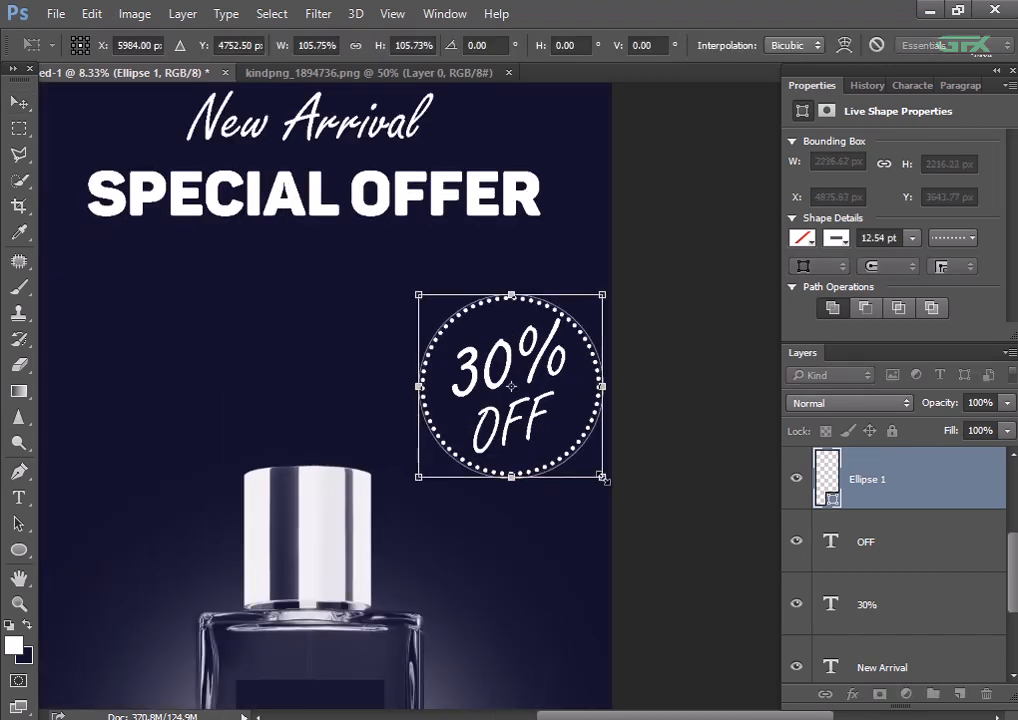
pyautogui.press('Return')
pyautogui.press('Up')
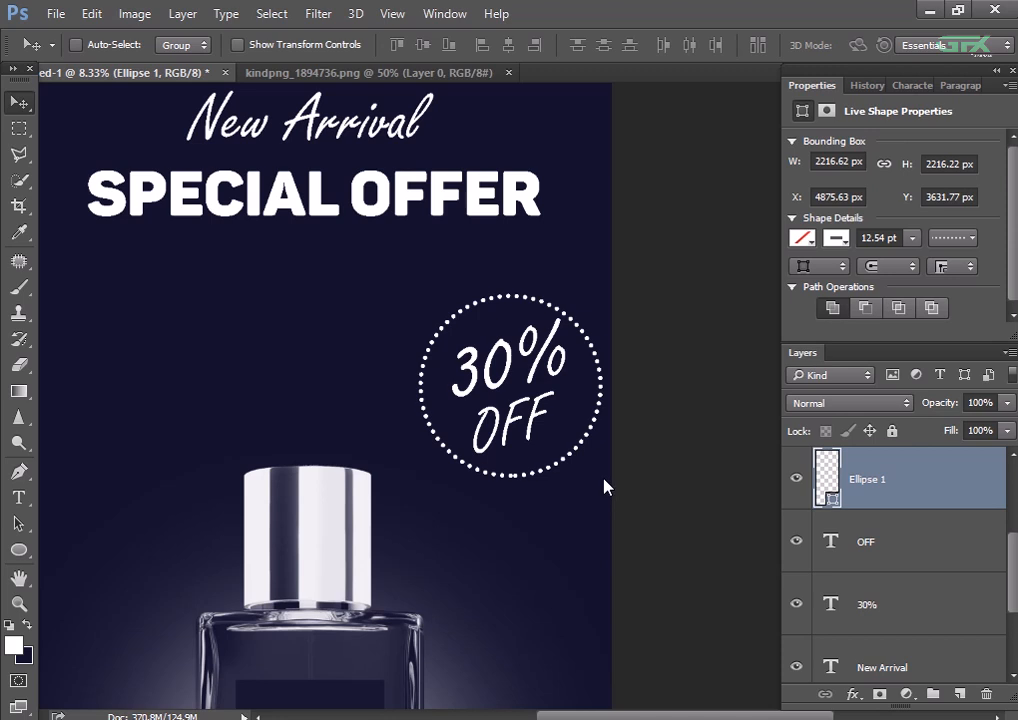
pyautogui.press('Right')
pyautogui.hotkey('ctrl', '-')
pyautogui.hotkey('ctrl', '-')
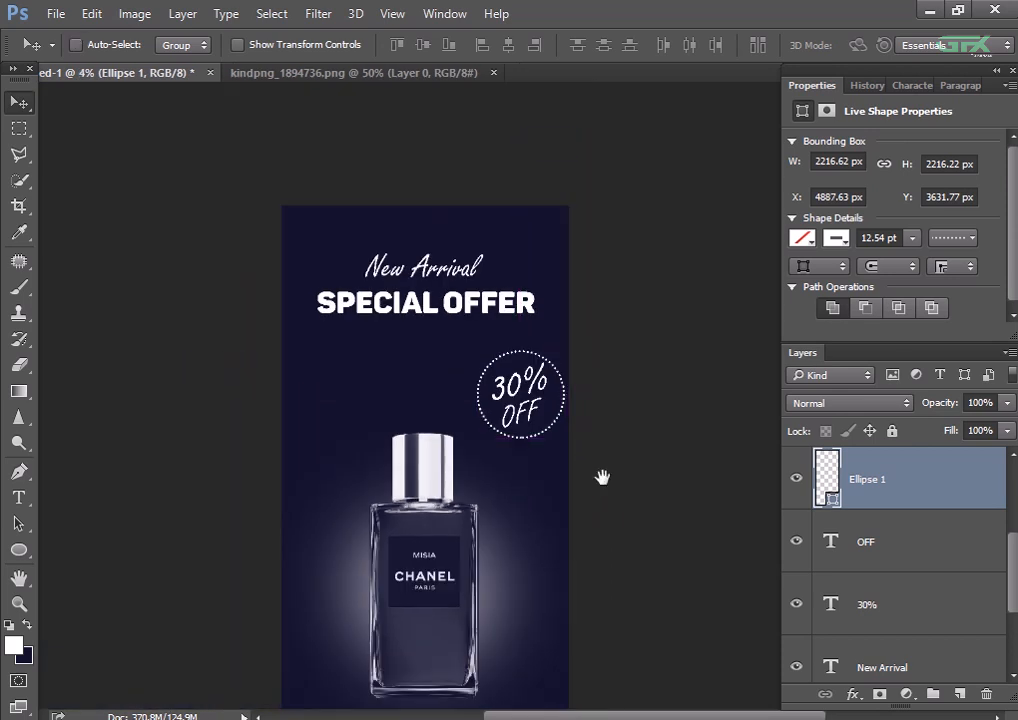
# - Add the two-line white text "The Perfect Elegrance Perfume Flegance Perfume / For Your Daily Routine" below the bottle in Freestyle Script Regular, 36 pt
pyautogui.moveTo(602, 475); pyautogui.dragTo(601, 228)
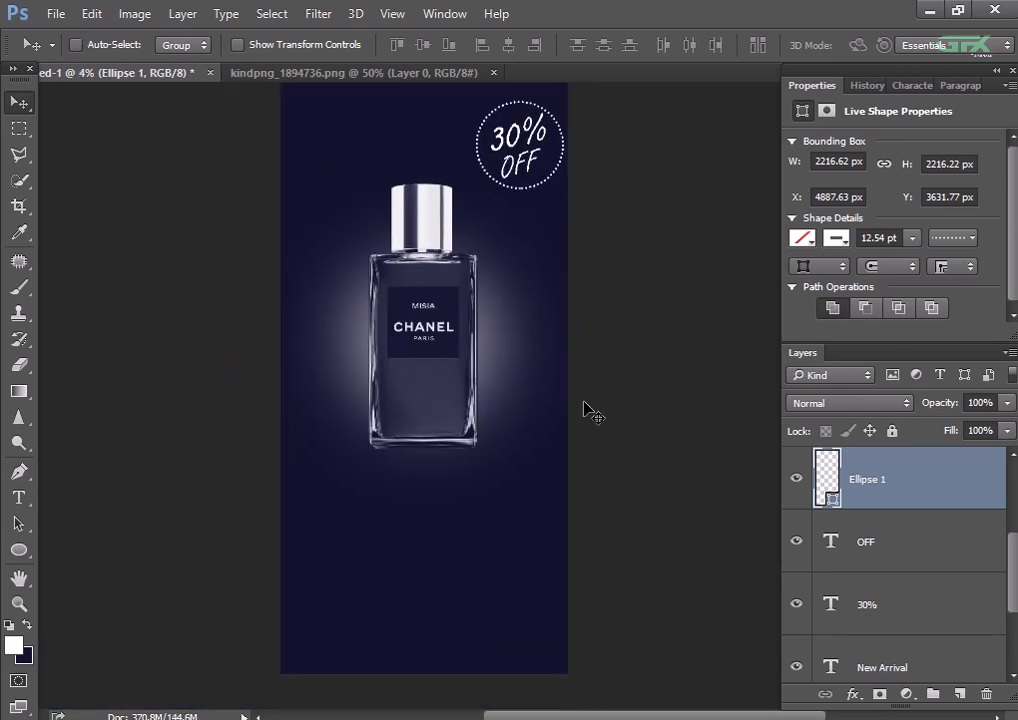
pyautogui.hotkey('ctrl', '+')
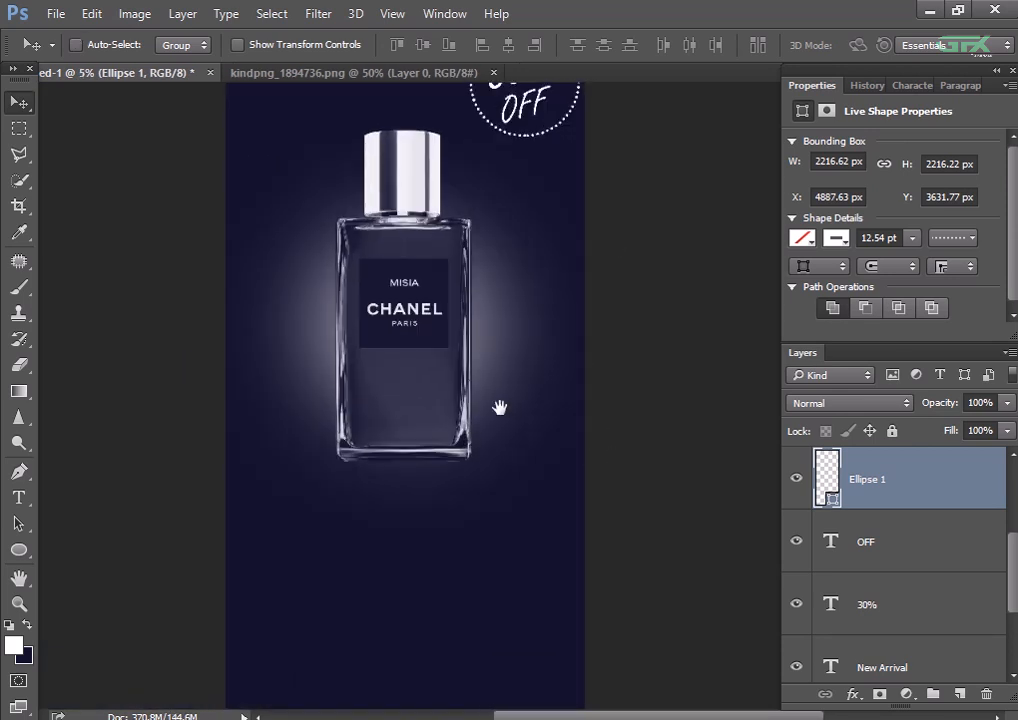
pyautogui.moveTo(498, 404); pyautogui.dragTo(588, 291)
pyautogui.hotkey('ctrl', '+')
pyautogui.hotkey('ctrl', '+')
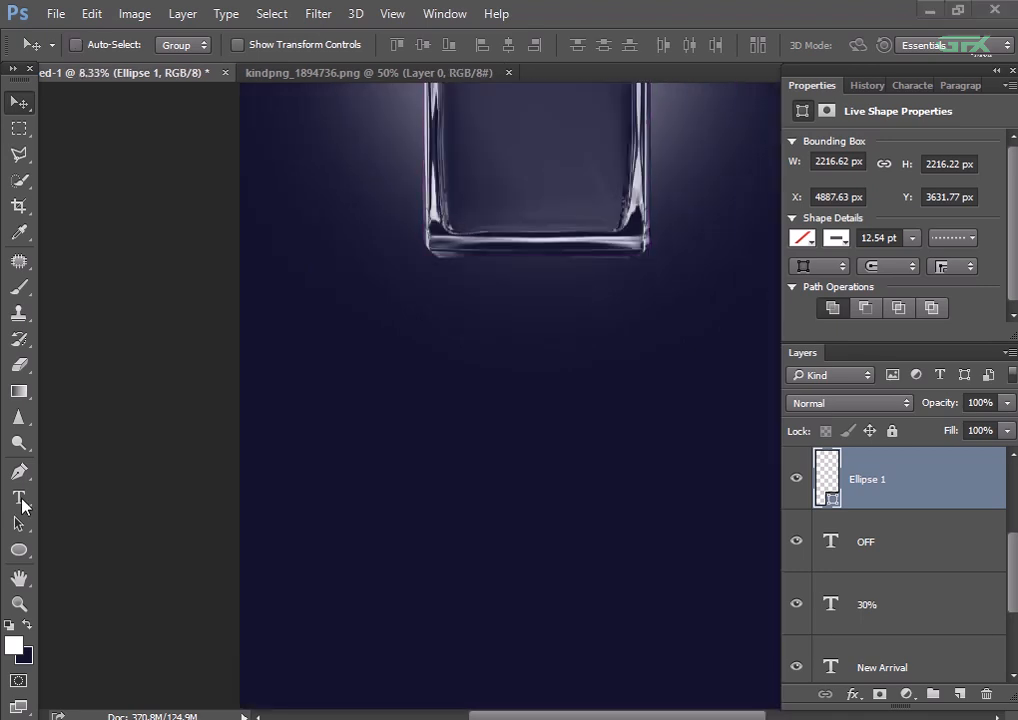
pyautogui.press('t')
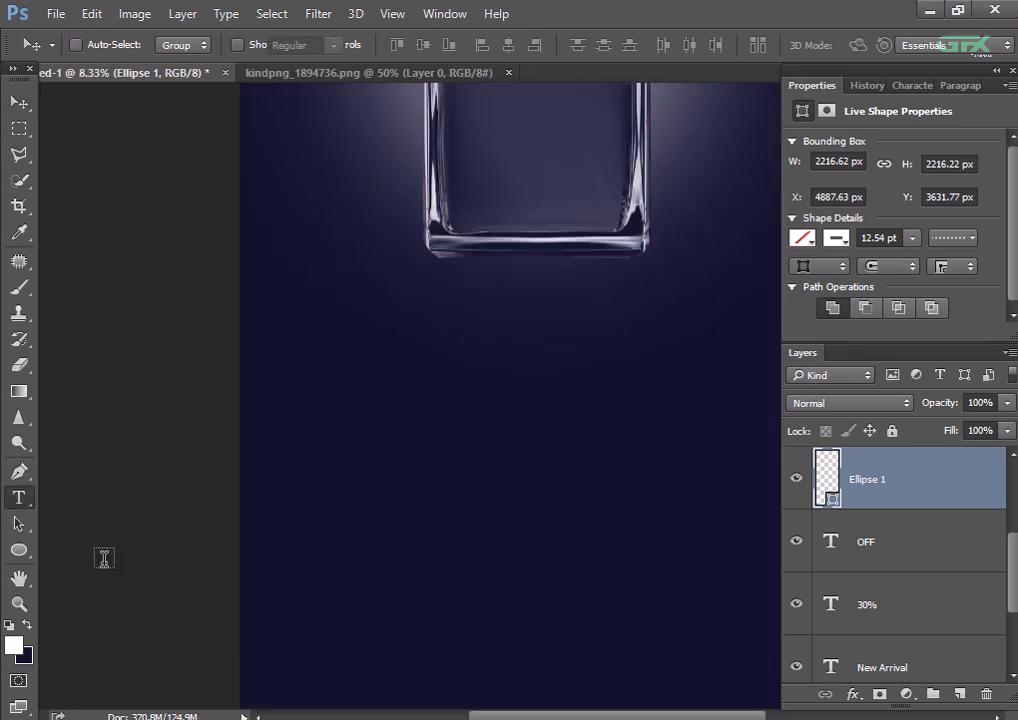
pyautogui.click(463, 411)
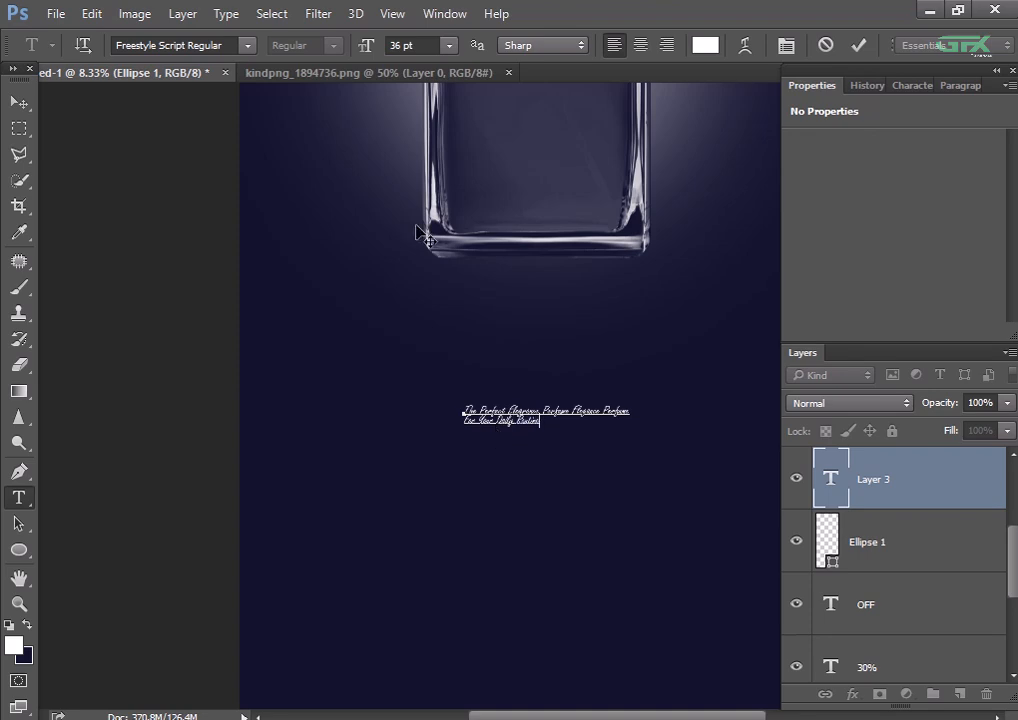
pyautogui.click(18, 102)
# - Scale the two-line tagline below the bottle proportionally around its centre to about 187%
pyautogui.hotkey('ctrl', 't')
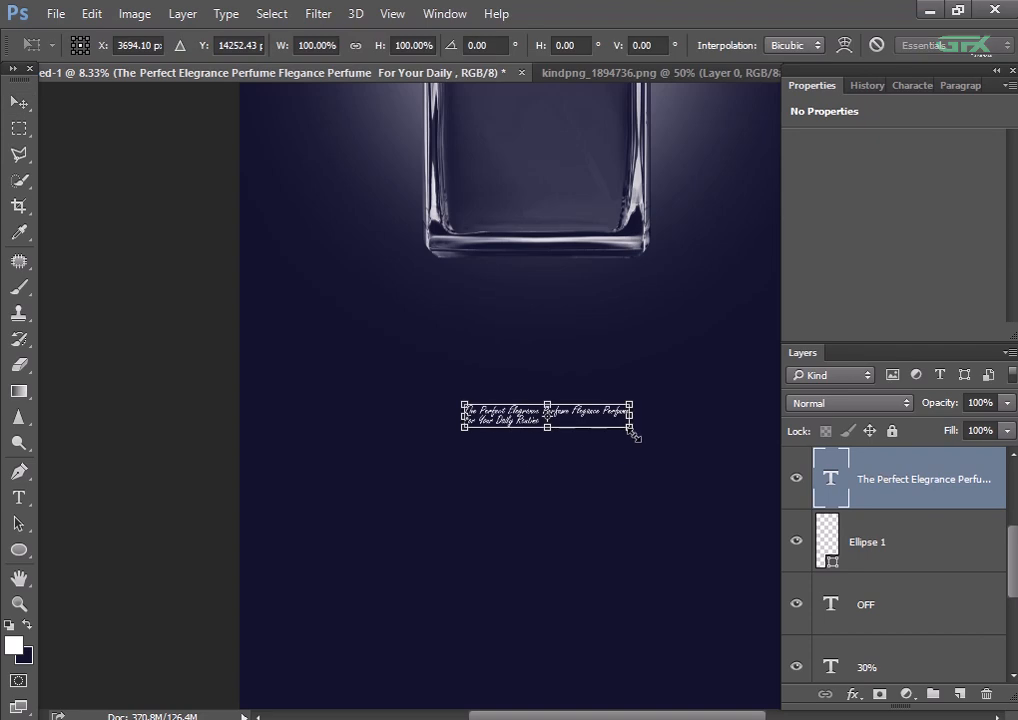
pyautogui.moveTo(630, 428); pyautogui.dragTo(690, 556)
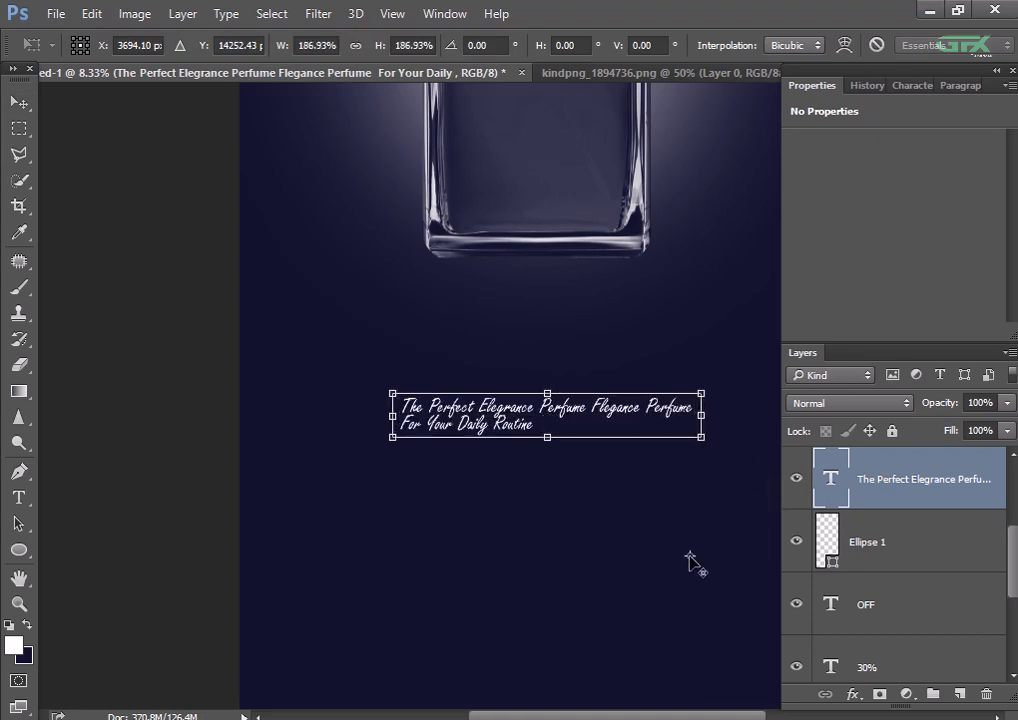
pyautogui.keyDown('alt'); pyautogui.click(690, 556); pyautogui.keyUp('alt')
pyautogui.press('Return')
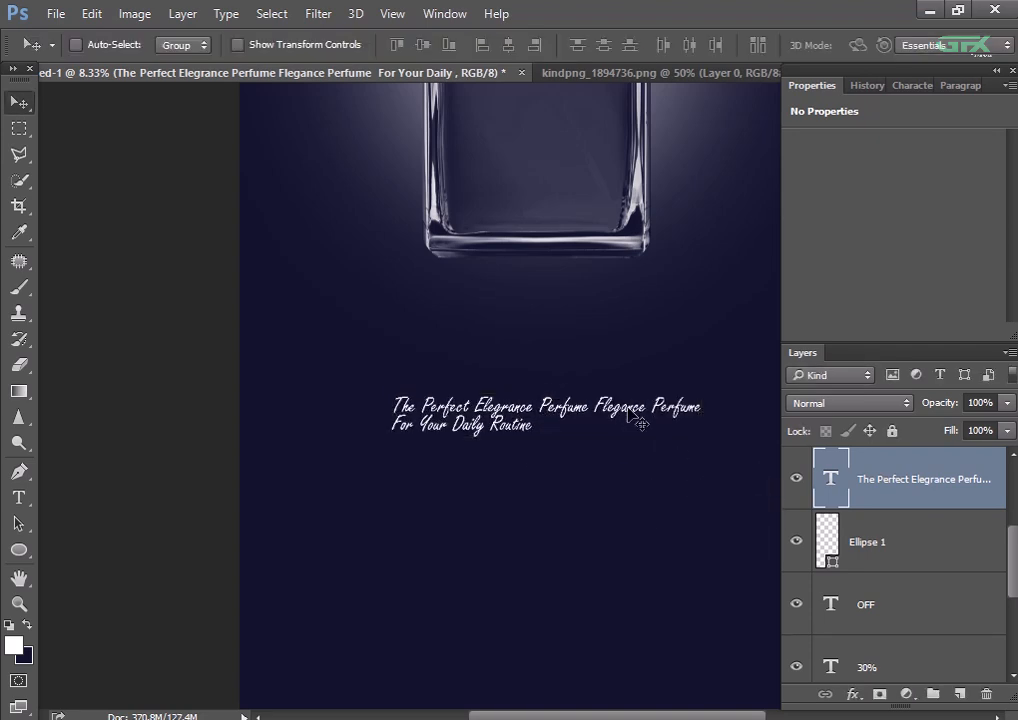
# - Change the font of the whole two-line tagline to Elephant Italic and shift the text slightly left
pyautogui.hotkey('ctrl', 't')
pyautogui.press('Return')
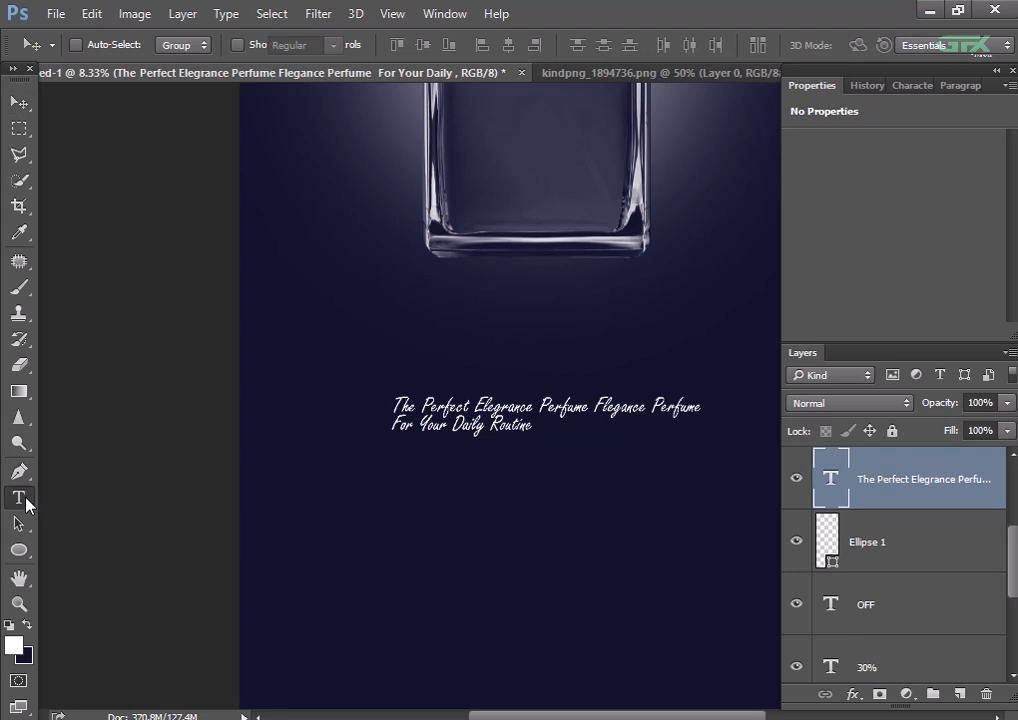
pyautogui.click(18, 497)
pyautogui.click(391, 407)
pyautogui.hotkey('shift', 'Right')
pyautogui.hotkey('shift', 'Right')
pyautogui.hotkey('shift', 'Right')
pyautogui.hotkey('shift', 'Right')
pyautogui.hotkey('shift', 'Right')
pyautogui.hotkey('shift', 'Right')
pyautogui.hotkey('shift', 'Right')
pyautogui.hotkey('shift', 'Right')
pyautogui.hotkey('shift', 'Right')
pyautogui.hotkey('shift', 'Right')
pyautogui.hotkey('shift', 'Right')
pyautogui.hotkey('shift', 'Right')
pyautogui.hotkey('shift', 'Right')
pyautogui.hotkey('shift', 'Right')
pyautogui.hotkey('shift', 'Right')
pyautogui.hotkey('shift', 'Right')
pyautogui.hotkey('shift', 'Right')
pyautogui.hotkey('shift', 'Right')
pyautogui.hotkey('shift', 'Right')
pyautogui.hotkey('shift', 'Right')
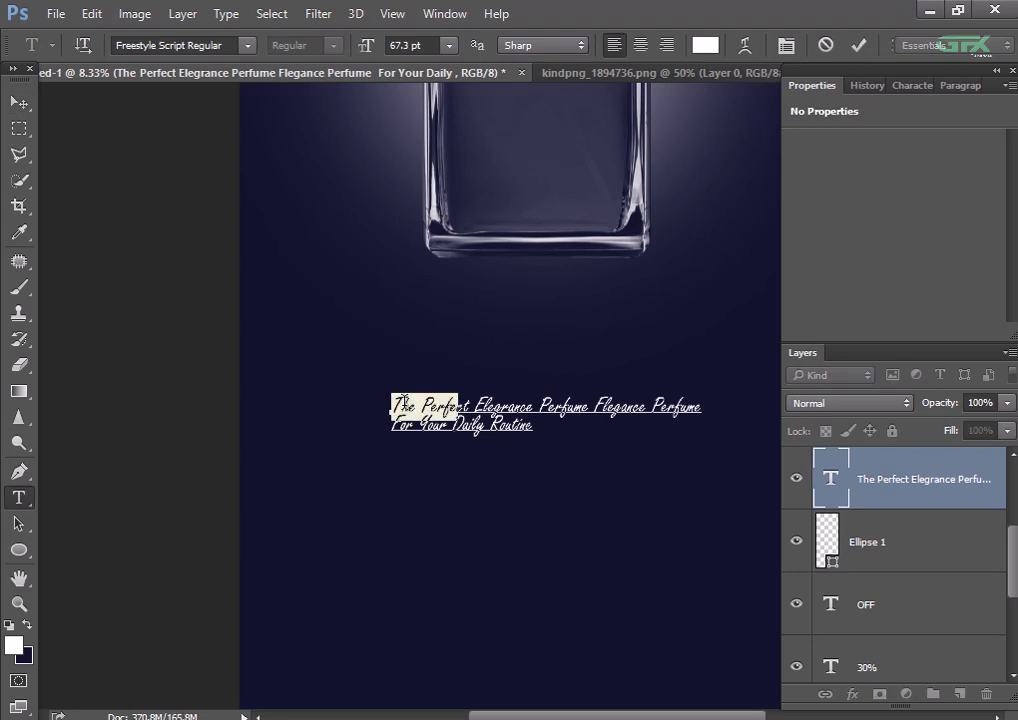
pyautogui.hotkey('shift', 'Right')
pyautogui.hotkey('shift', 'Right')
pyautogui.hotkey('shift', 'Right')
pyautogui.hotkey('shift', 'Right')
pyautogui.hotkey('shift', 'Right')
pyautogui.hotkey('shift', 'Right')
pyautogui.hotkey('shift', 'Right')
pyautogui.hotkey('shift', 'Right')
pyautogui.hotkey('shift', 'Right')
pyautogui.hotkey('shift', 'Right')
pyautogui.hotkey('shift', 'Right')
pyautogui.hotkey('shift', 'Right')
pyautogui.hotkey('shift', 'Right')
pyautogui.hotkey('shift', 'Right')
pyautogui.hotkey('shift', 'Right')
pyautogui.hotkey('shift', 'Right')
pyautogui.hotkey('shift', 'Right')
pyautogui.hotkey('shift', 'Right')
pyautogui.hotkey('shift', 'Right')
pyautogui.hotkey('shift', 'Right')
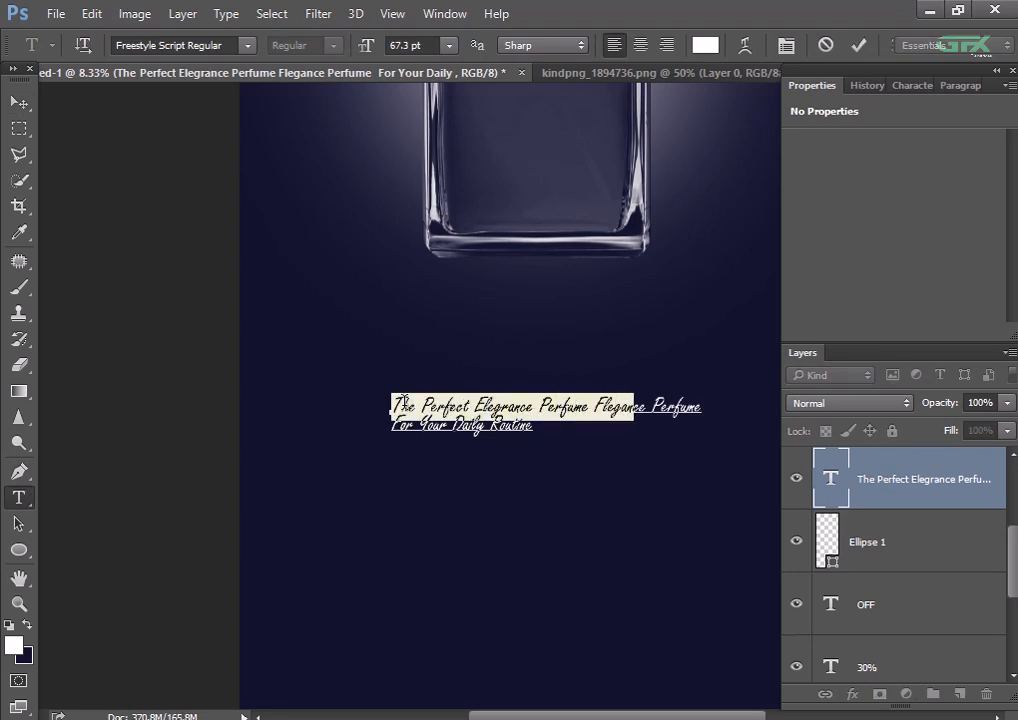
pyautogui.hotkey('shift', 'Right')
pyautogui.hotkey('shift', 'Right')
pyautogui.hotkey('shift', 'Right')
pyautogui.hotkey('shift', 'Right')
pyautogui.hotkey('shift', 'Right')
pyautogui.hotkey('shift', 'Right')
pyautogui.hotkey('shift', 'Right')
pyautogui.hotkey('shift', 'Right')
pyautogui.hotkey('shift', 'Right')
pyautogui.hotkey('shift', 'Right')
pyautogui.hotkey('shift', 'Right')
pyautogui.hotkey('shift', 'Right')
pyautogui.hotkey('shift', 'Right')
pyautogui.hotkey('shift', 'Right')
pyautogui.hotkey('shift', 'Right')
pyautogui.hotkey('shift', 'Right')
pyautogui.hotkey('shift', 'Right')
pyautogui.hotkey('shift', 'Right')
pyautogui.hotkey('shift', 'Right')
pyautogui.hotkey('shift', 'Right')
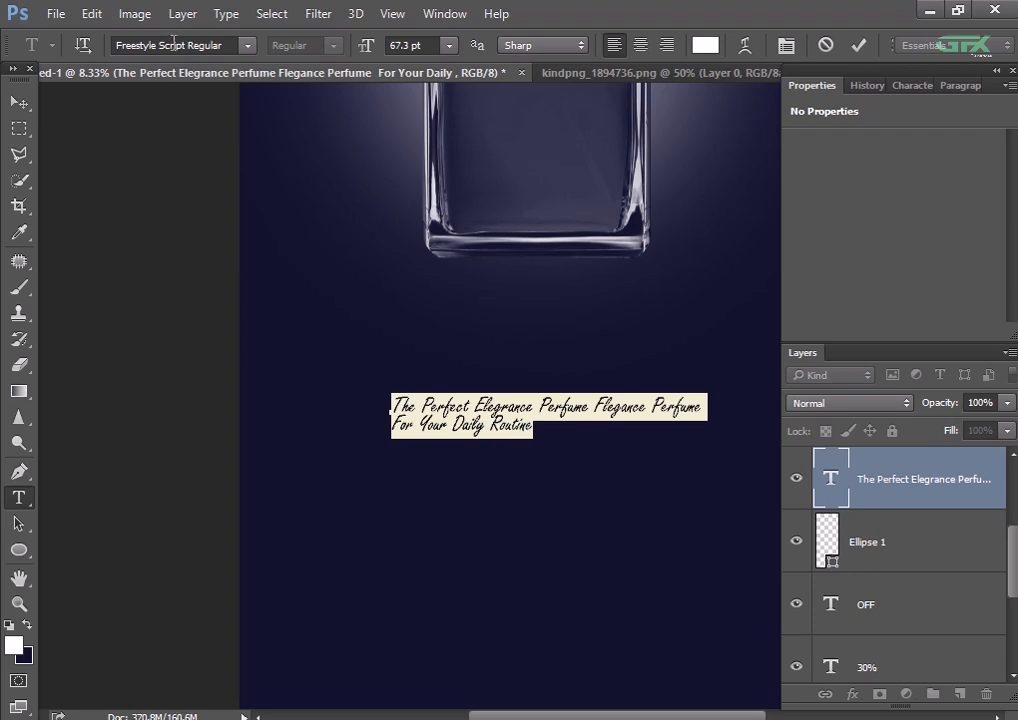
pyautogui.click(216, 44)
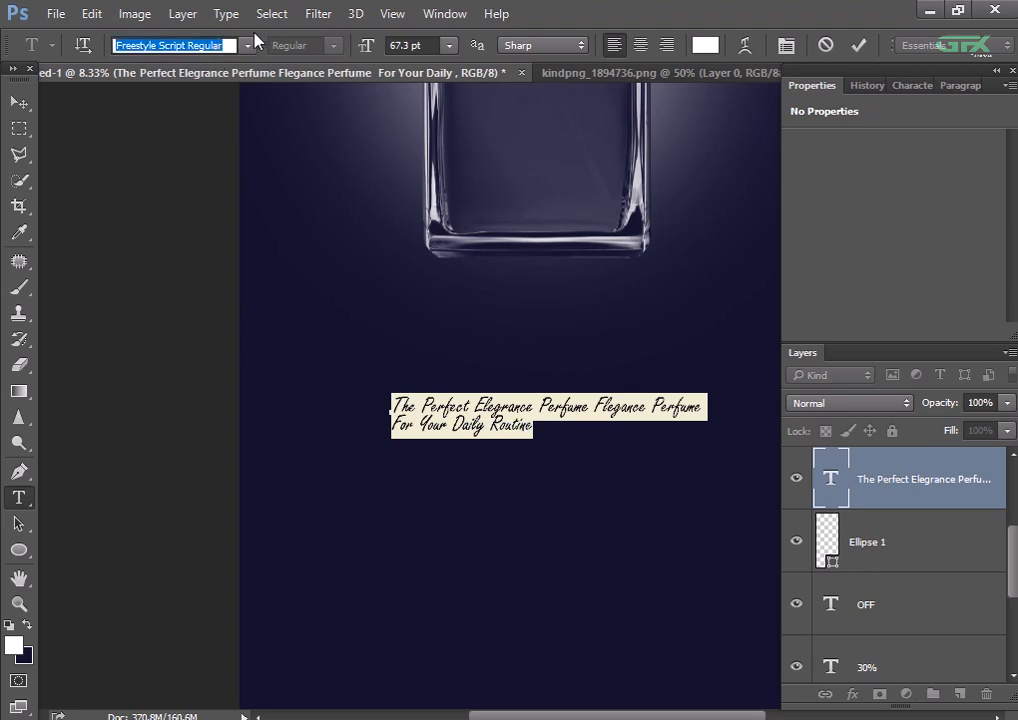
pyautogui.click(247, 45)
pyautogui.scroll(-10, 305, 220)
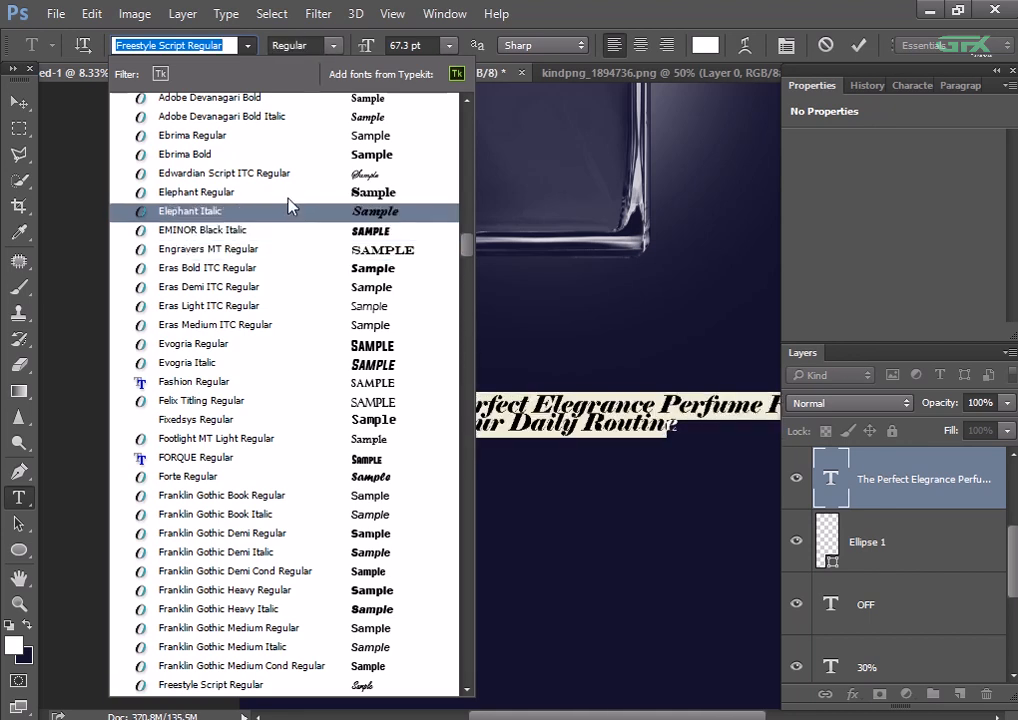
pyautogui.click(295, 215)
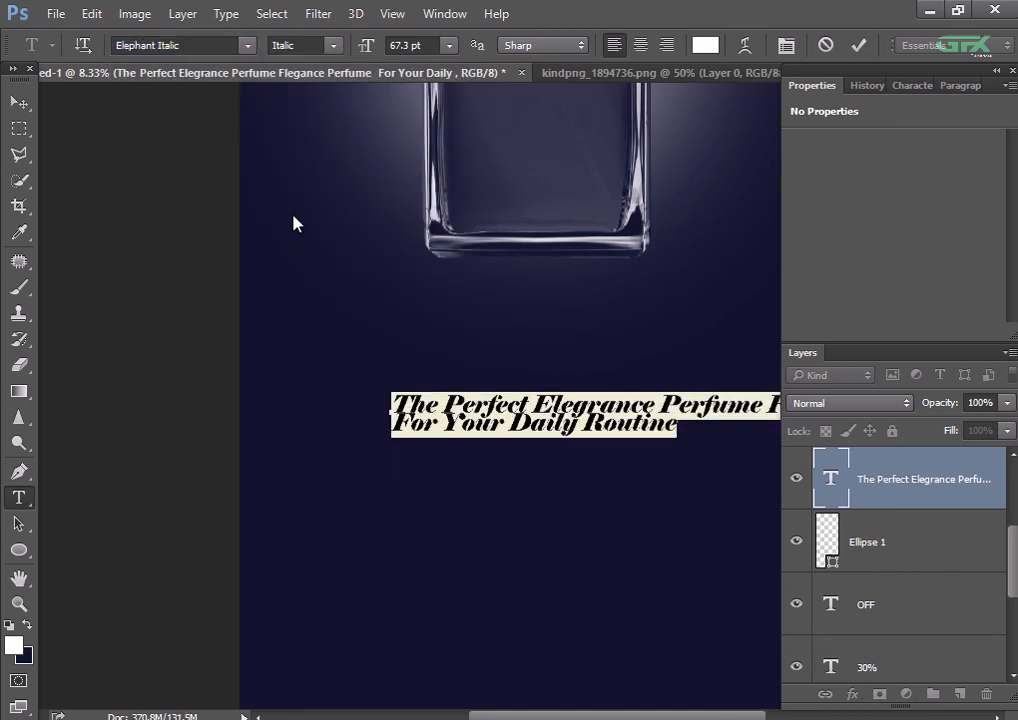
pyautogui.click(18, 102)
pyautogui.hotkey('ctrl', '-')
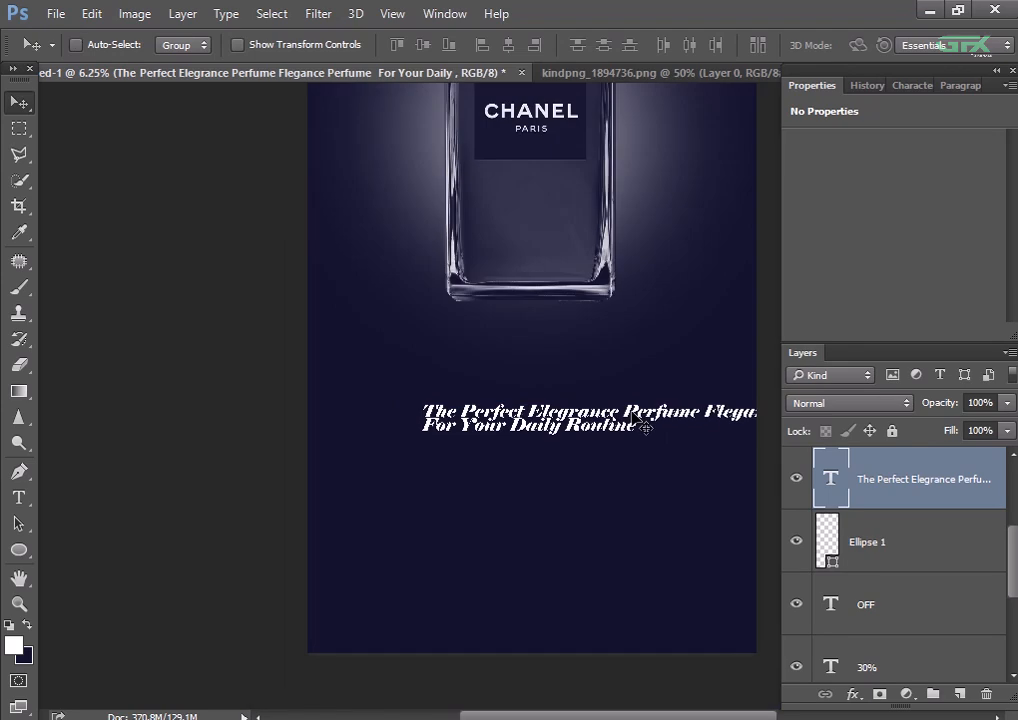
pyautogui.moveTo(645, 427); pyautogui.dragTo(599, 434)
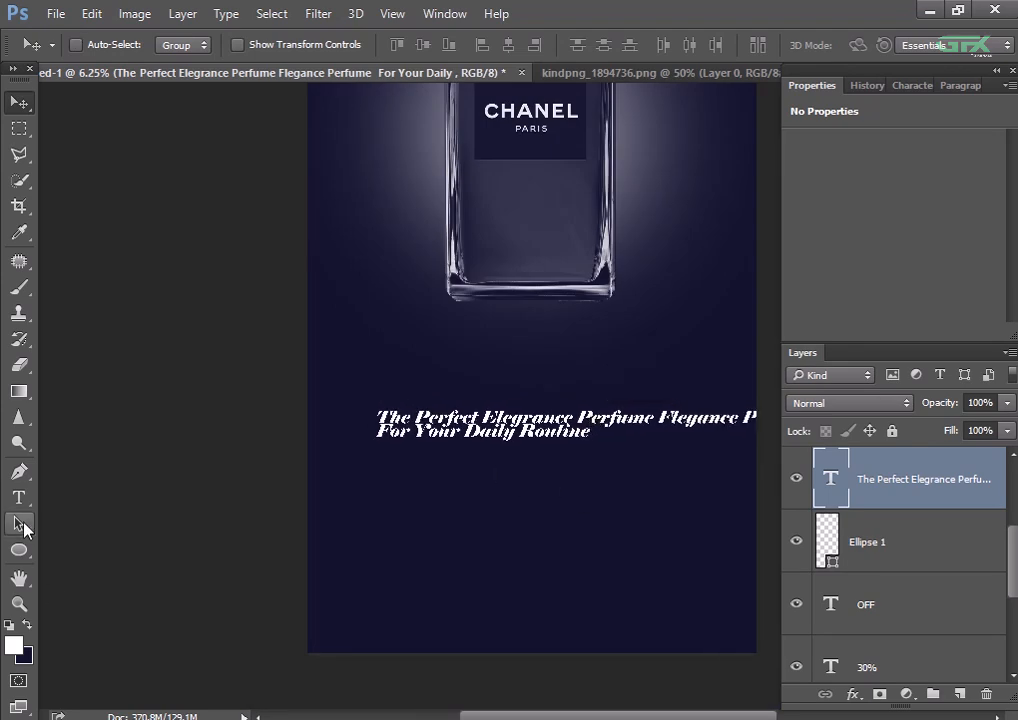
# - Rebreak the tagline into three lines: "The Perfect Elegrance Perfume", "Flegance PerfumeFor Your" and "Daily Routine"
pyautogui.click(18, 497)
pyautogui.click(652, 435)
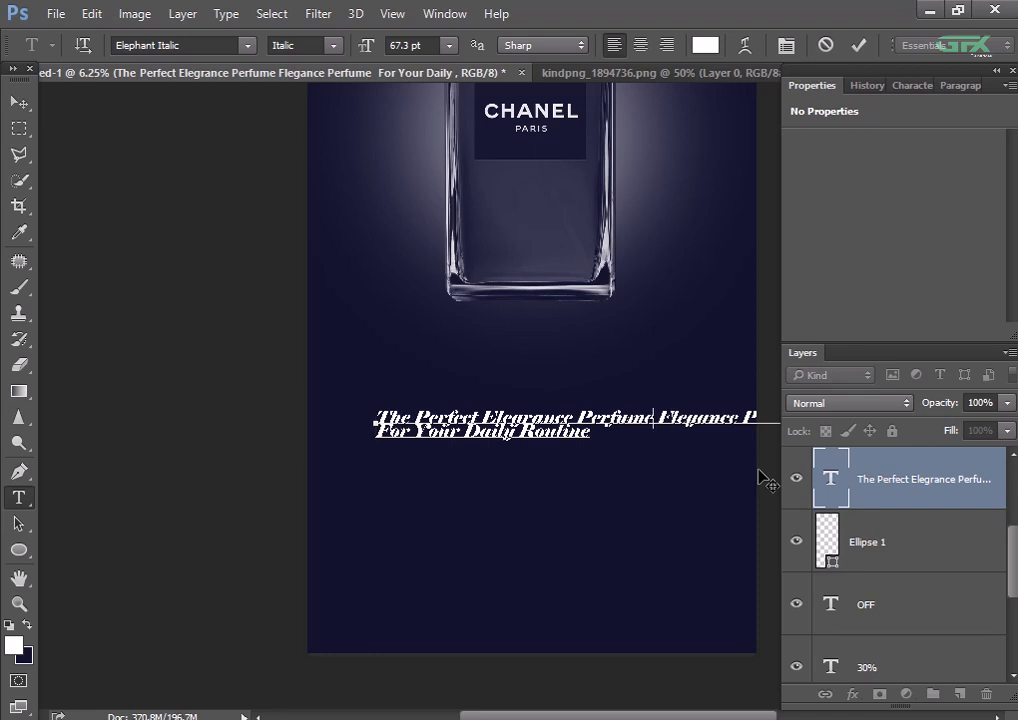
pyautogui.press('Return')
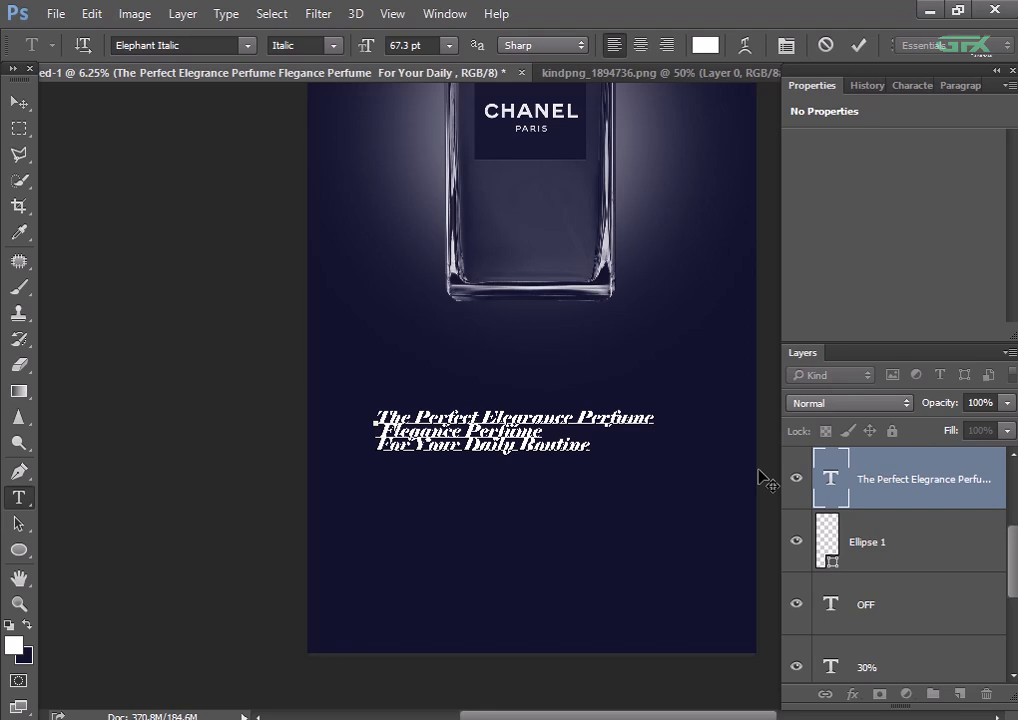
pyautogui.hotkey('alt', 'Down')
pyautogui.press('Down')
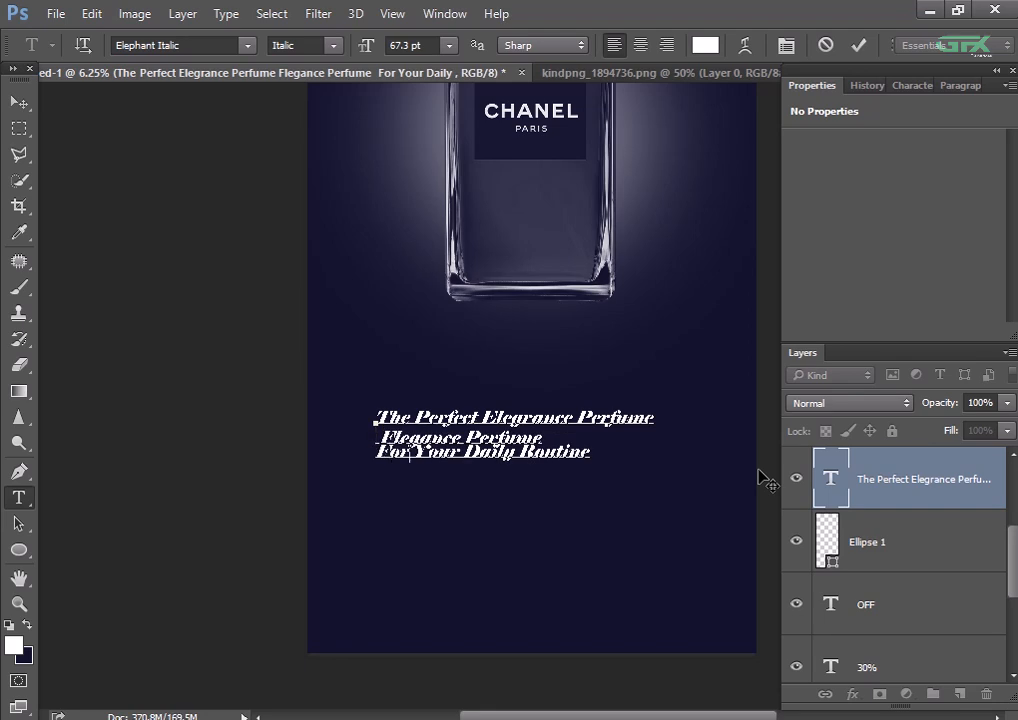
pyautogui.hotkey('alt', 'Up')
pyautogui.press('Delete')
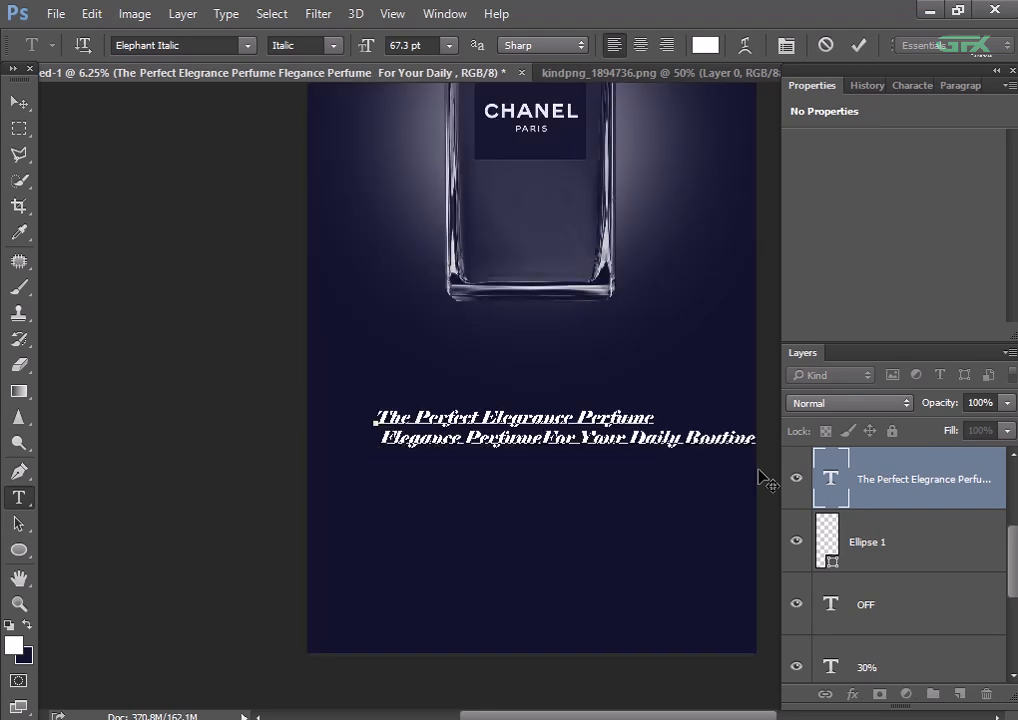
pyautogui.press('Return')
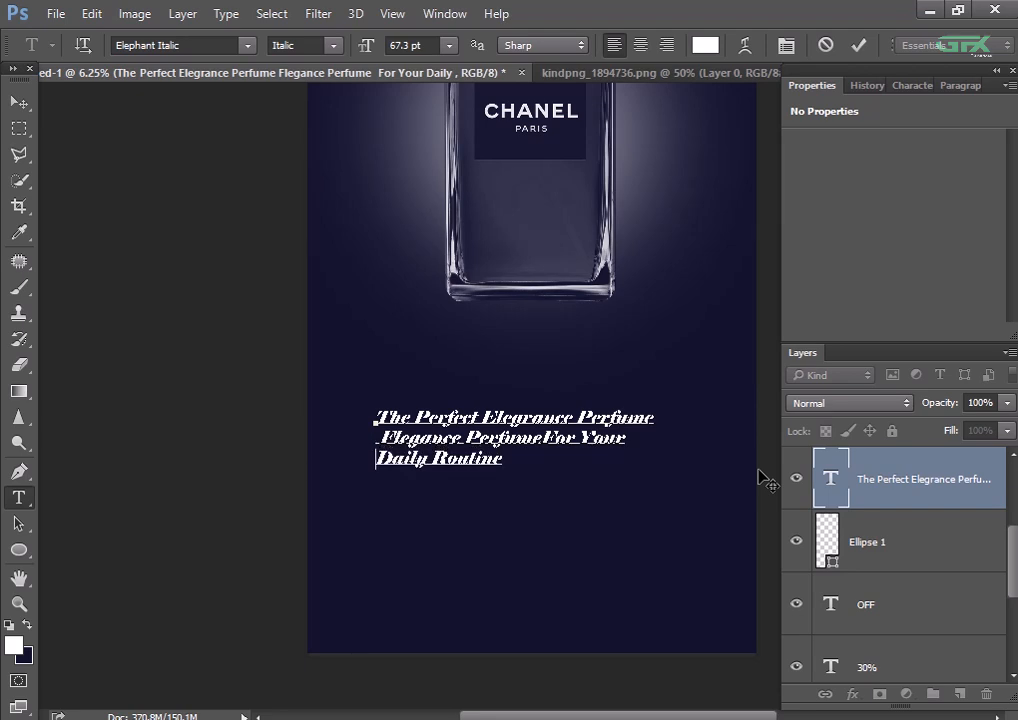
pyautogui.click(21, 103)
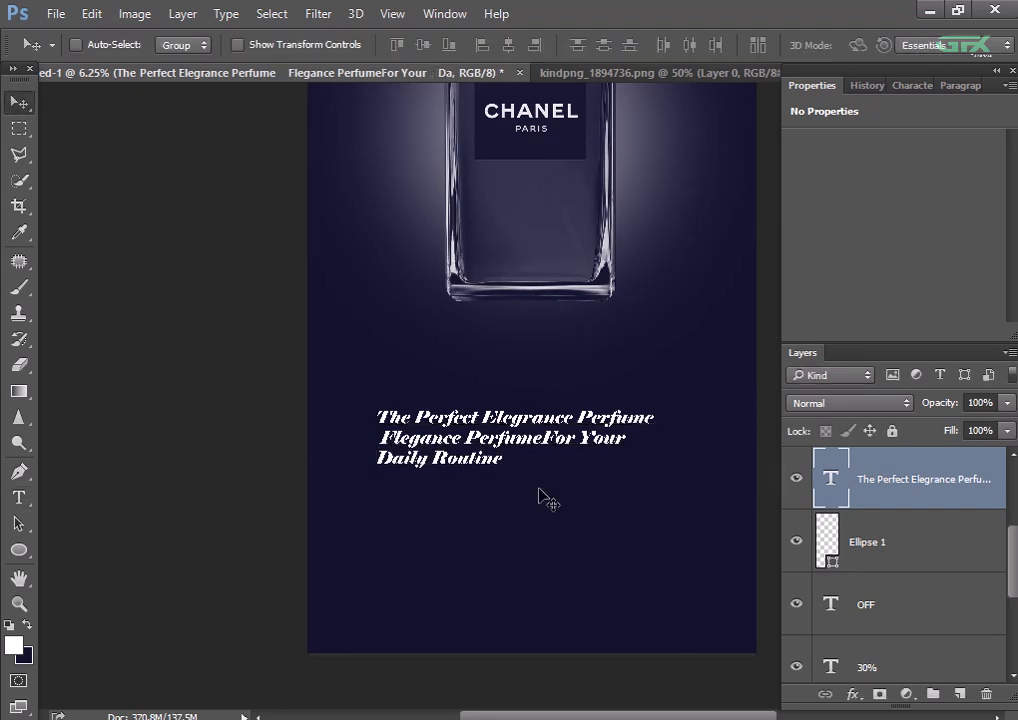
# - Scale the three-line tagline proportionally around its centre to about 136% and position it beneath the bottle
pyautogui.moveTo(533, 438); pyautogui.dragTo(561, 450)
pyautogui.hotkey('ctrl', 't')
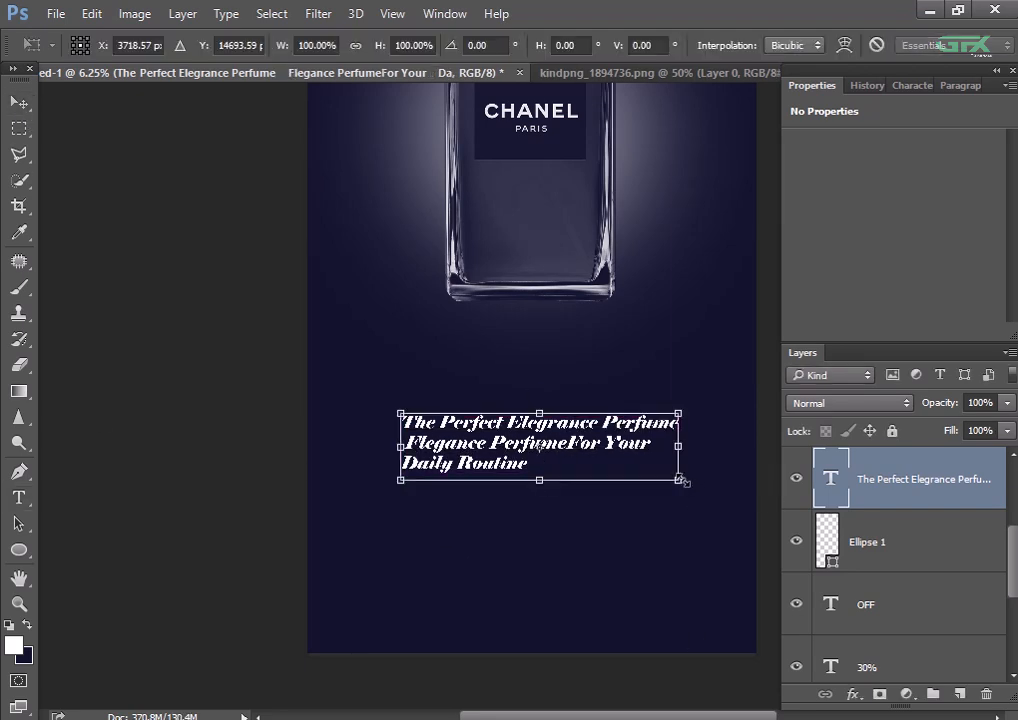
pyautogui.moveTo(682, 481); pyautogui.dragTo(718, 541)
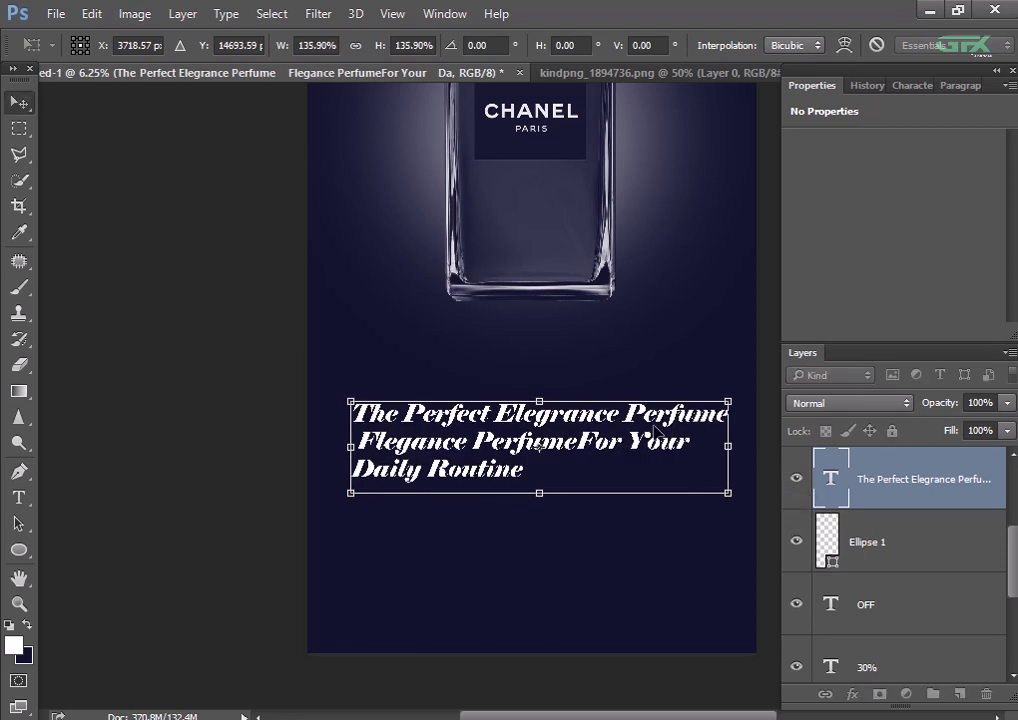
pyautogui.press('Return')
pyautogui.moveTo(652, 446); pyautogui.dragTo(659, 444)
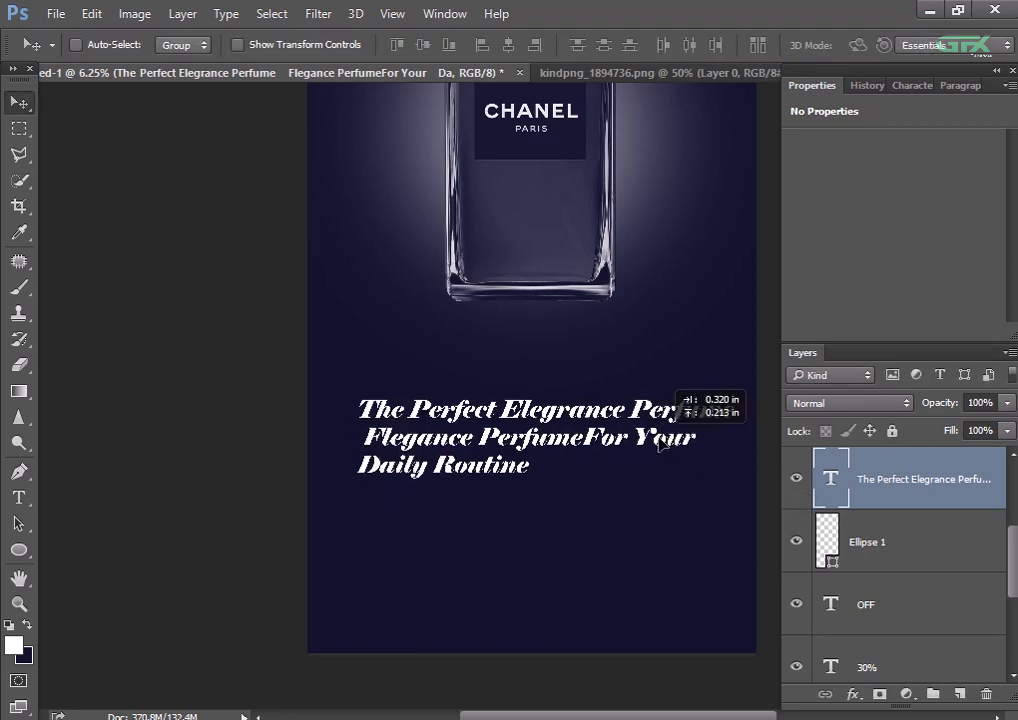
pyautogui.moveTo(659, 444); pyautogui.dragTo(659, 444)
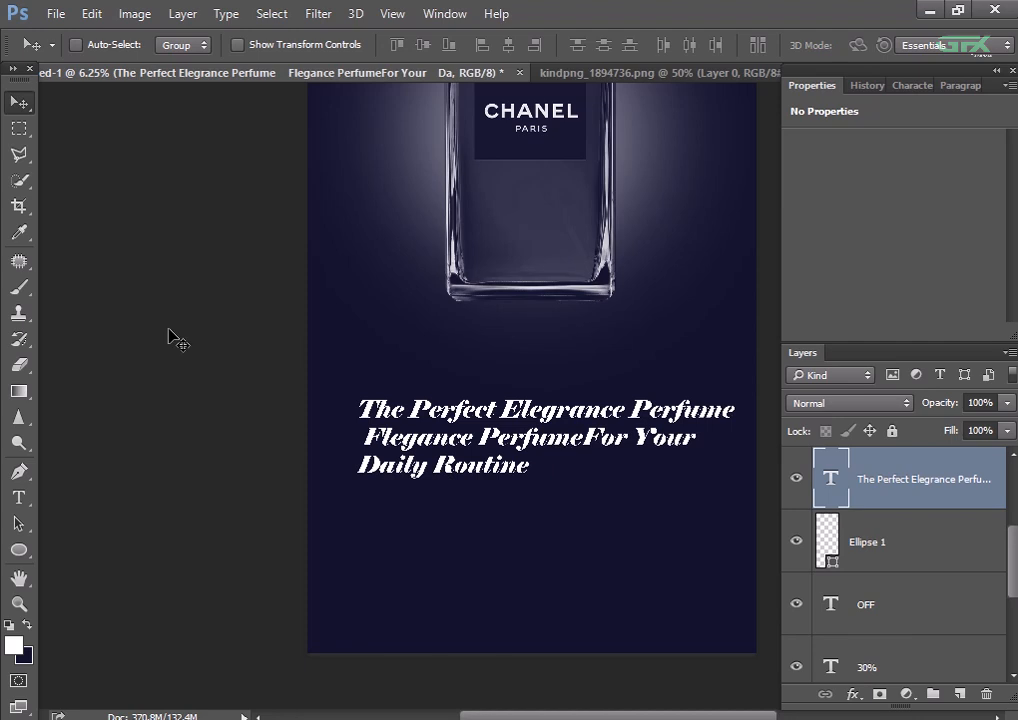
# - Switch the whole three-line tagline to Elephant Regular and move it up slightly
pyautogui.click(18, 497)
pyautogui.click(358, 409)
pyautogui.moveTo(358, 409); pyautogui.dragTo(453, 410)
pyautogui.hotkey('shift', 'Right')
pyautogui.hotkey('shift', 'Right')
pyautogui.hotkey('shift', 'Right')
pyautogui.hotkey('shift', 'Right')
pyautogui.hotkey('shift', 'Right')
pyautogui.hotkey('shift', 'Right')
pyautogui.hotkey('shift', 'Right')
pyautogui.hotkey('shift', 'Right')
pyautogui.hotkey('shift', 'Right')
pyautogui.hotkey('shift', 'Right')
pyautogui.hotkey('shift', 'Right')
pyautogui.hotkey('shift', 'Right')
pyautogui.hotkey('shift', 'Right')
pyautogui.hotkey('shift', 'Right')
pyautogui.hotkey('shift', 'Right')
pyautogui.hotkey('shift', 'Right')
pyautogui.hotkey('shift', 'Right')
pyautogui.hotkey('shift', 'Right')
pyautogui.hotkey('shift', 'Right')
pyautogui.hotkey('shift', 'Right')
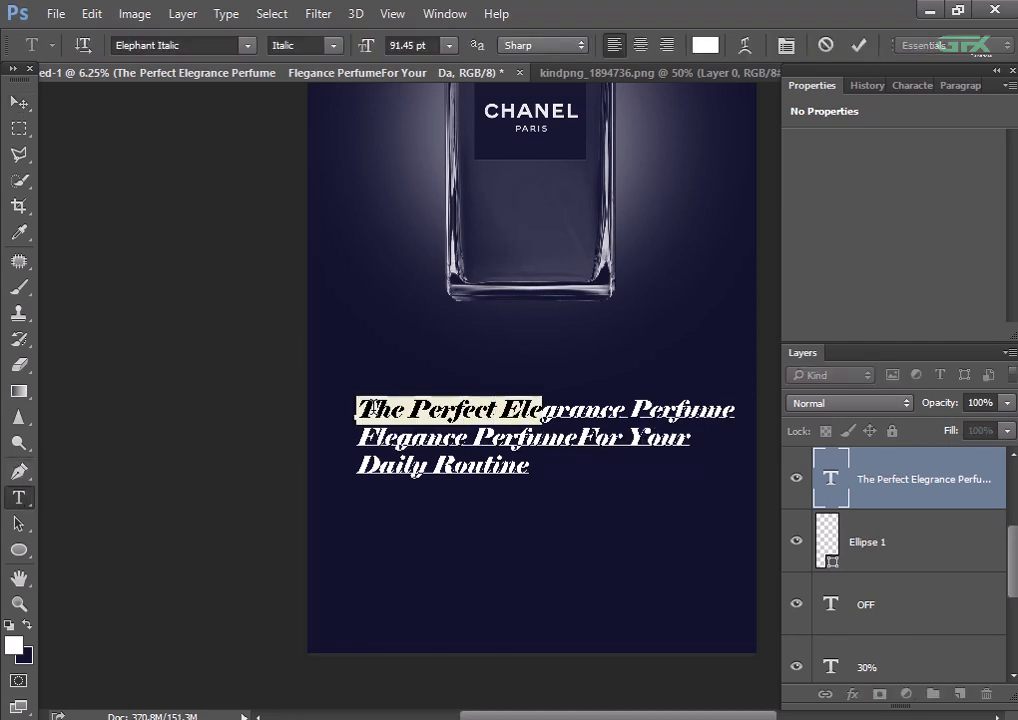
pyautogui.hotkey('shift', 'Right')
pyautogui.hotkey('shift', 'Right')
pyautogui.hotkey('shift', 'Right')
pyautogui.hotkey('shift', 'Right')
pyautogui.hotkey('shift', 'Right')
pyautogui.hotkey('shift', 'Right')
pyautogui.hotkey('shift', 'Right')
pyautogui.hotkey('shift', 'Right')
pyautogui.hotkey('shift', 'Right')
pyautogui.hotkey('shift', 'Right')
pyautogui.hotkey('shift', 'Right')
pyautogui.hotkey('shift', 'Right')
pyautogui.hotkey('shift', 'Right')
pyautogui.hotkey('shift', 'Right')
pyautogui.hotkey('shift', 'Right')
pyautogui.hotkey('shift', 'Right')
pyautogui.hotkey('shift', 'Right')
pyautogui.hotkey('shift', 'Right')
pyautogui.hotkey('shift', 'Right')
pyautogui.hotkey('shift', 'Right')
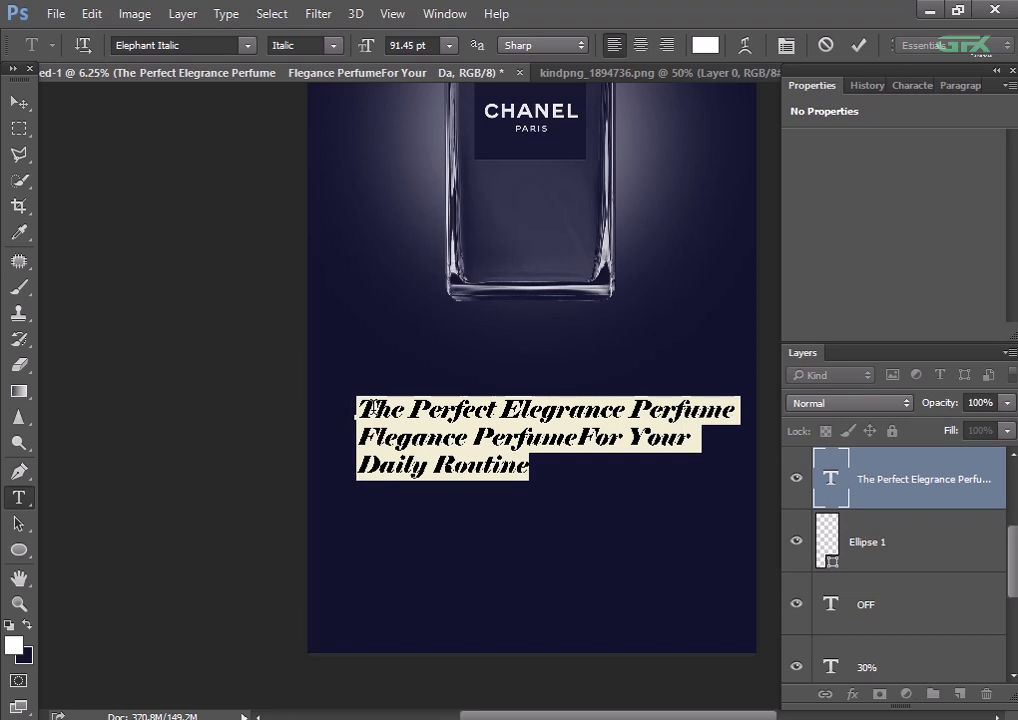
pyautogui.click(247, 45)
pyautogui.click(334, 47)
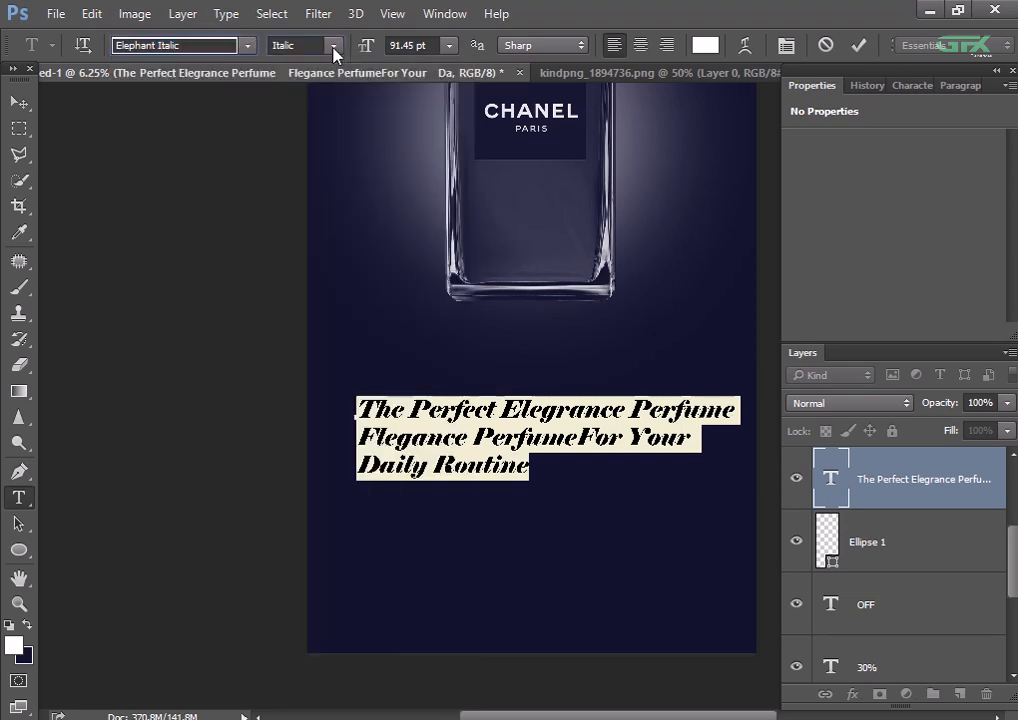
pyautogui.click(334, 70)
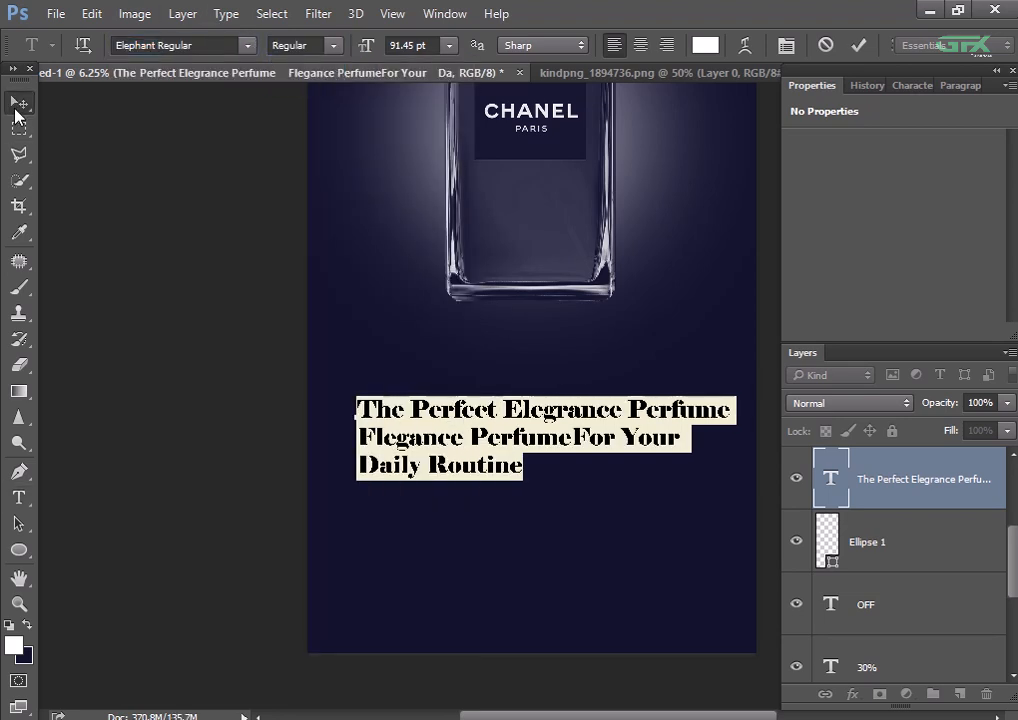
pyautogui.click(18, 102)
pyautogui.moveTo(541, 406)
pyautogui.mouseDown()
pyautogui.moveTo(538, 418)
pyautogui.moveTo(543, 393)
pyautogui.mouseUp()
# - Indent the tagline's second and third lines with spaces to centre them under the first, and nudge the text left
pyautogui.click(18, 497)
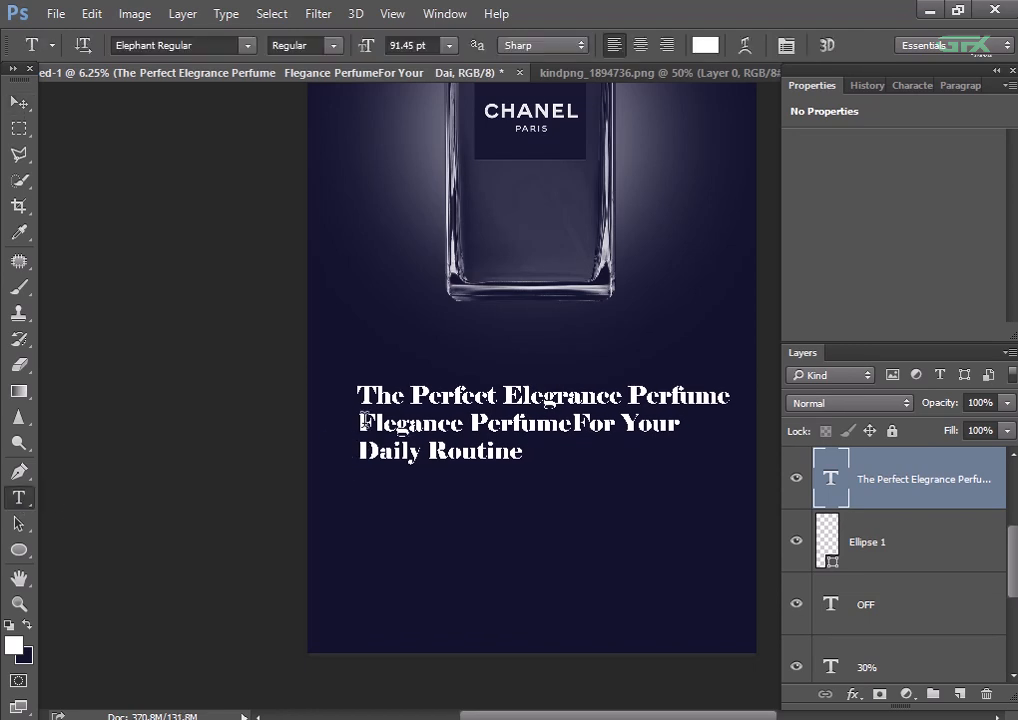
pyautogui.click(360, 424)
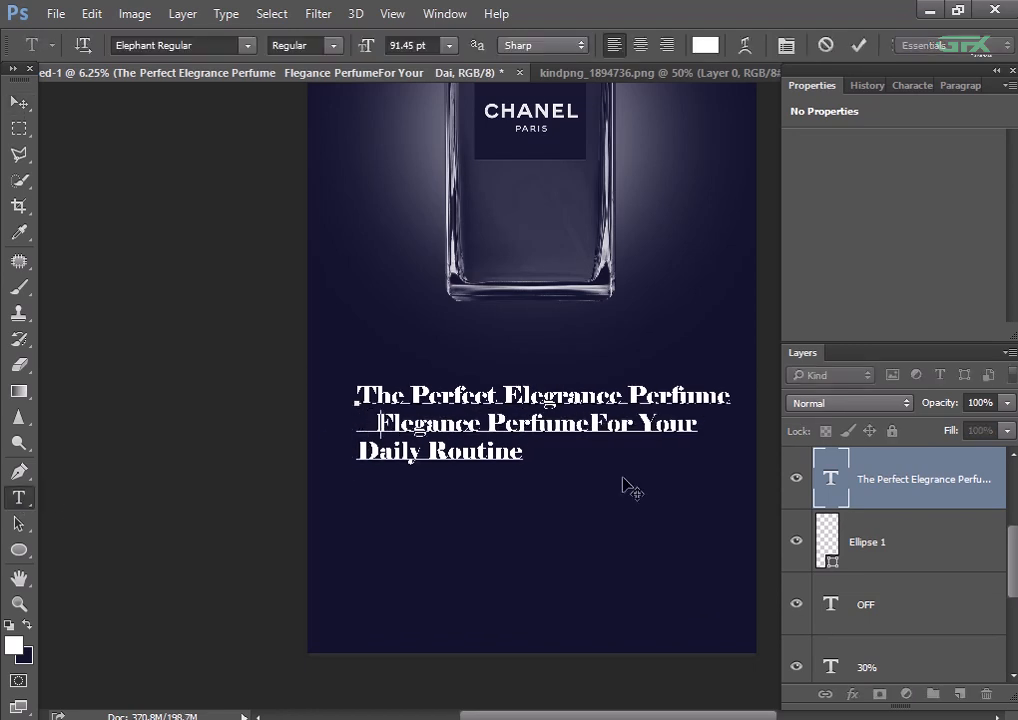
pyautogui.press('Home')
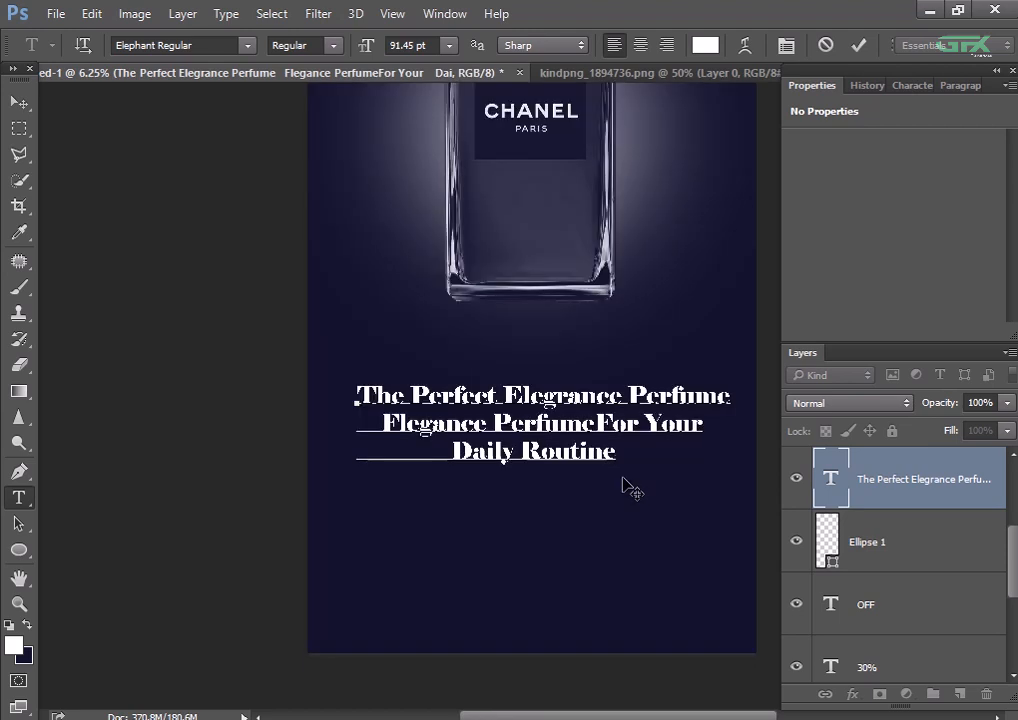
pyautogui.click(21, 104)
pyautogui.moveTo(559, 424); pyautogui.dragTo(552, 425)
# - Enlarge the tagline proportionally around its centre to 99.91 pt and move it down, farther from the bottle
pyautogui.hotkey('ctrl', '-')
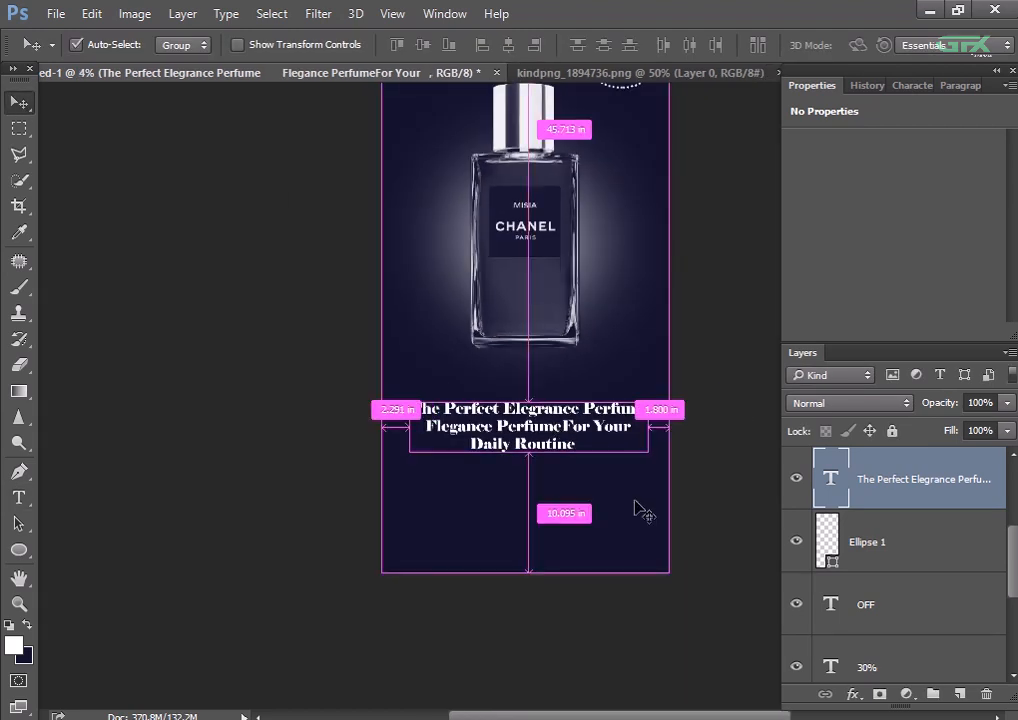
pyautogui.hotkey('ctrl', 't')
pyautogui.moveTo(647, 460); pyautogui.dragTo(661, 468)
pyautogui.press('Return')
pyautogui.moveTo(596, 434); pyautogui.dragTo(596, 454)
pyautogui.hotkey('ctrl', '-')
pyautogui.hotkey('ctrl', '+')
pyautogui.hotkey('ctrl', '+')
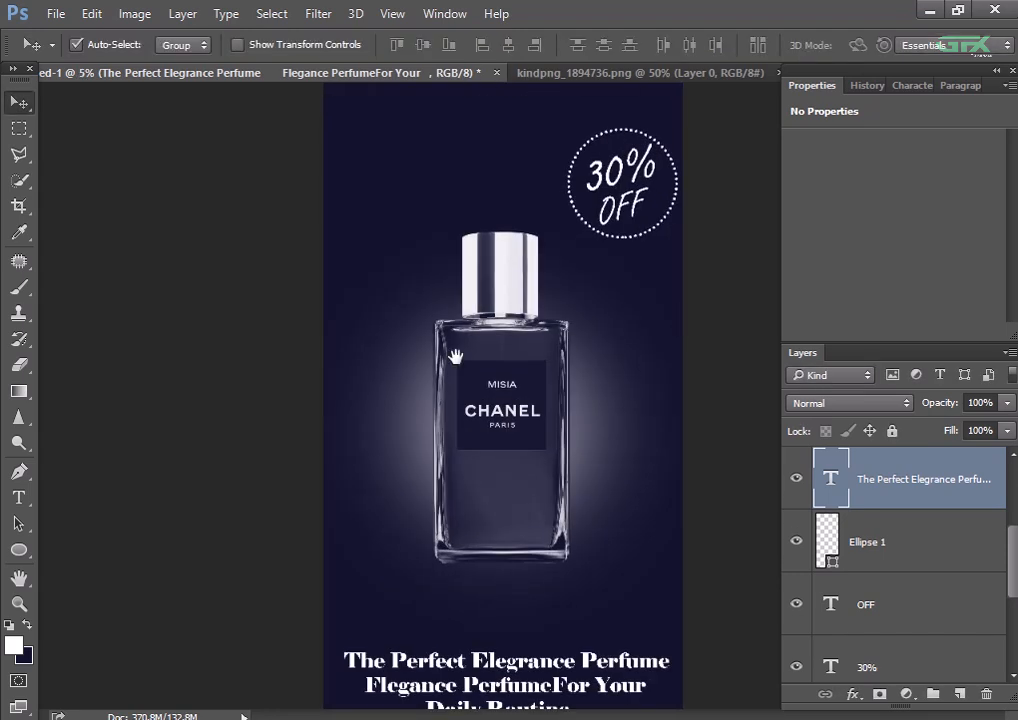
# - Add the white text "20 ml" in Elephant Regular, 36 pt, between the bottle and the tagline
pyautogui.moveTo(457, 357); pyautogui.dragTo(427, 227)
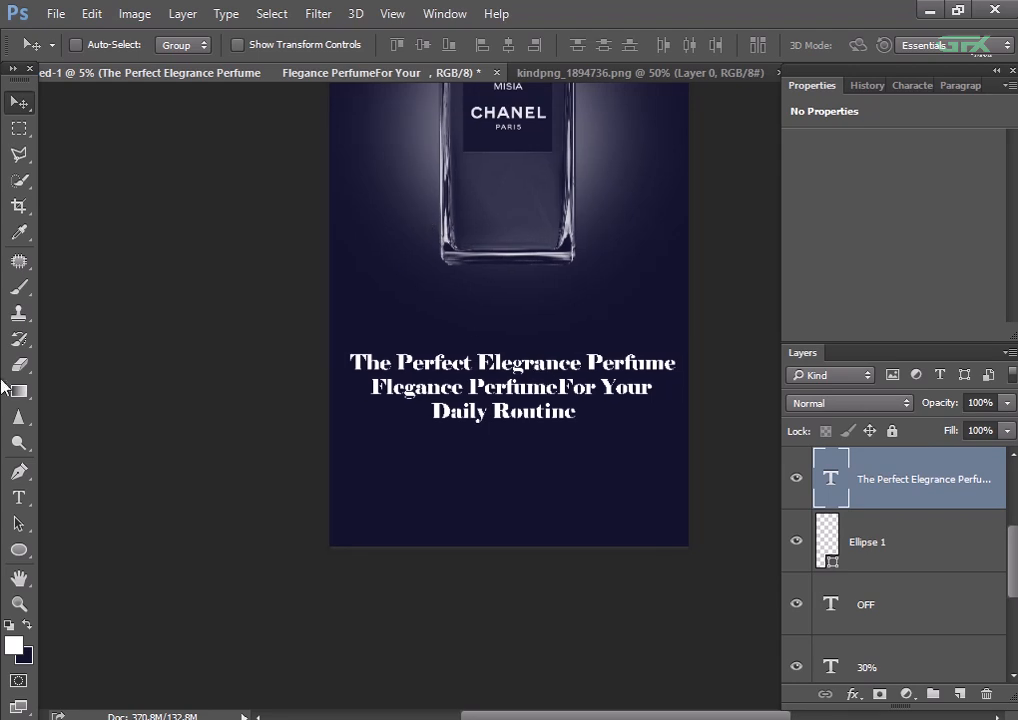
pyautogui.click(19, 497)
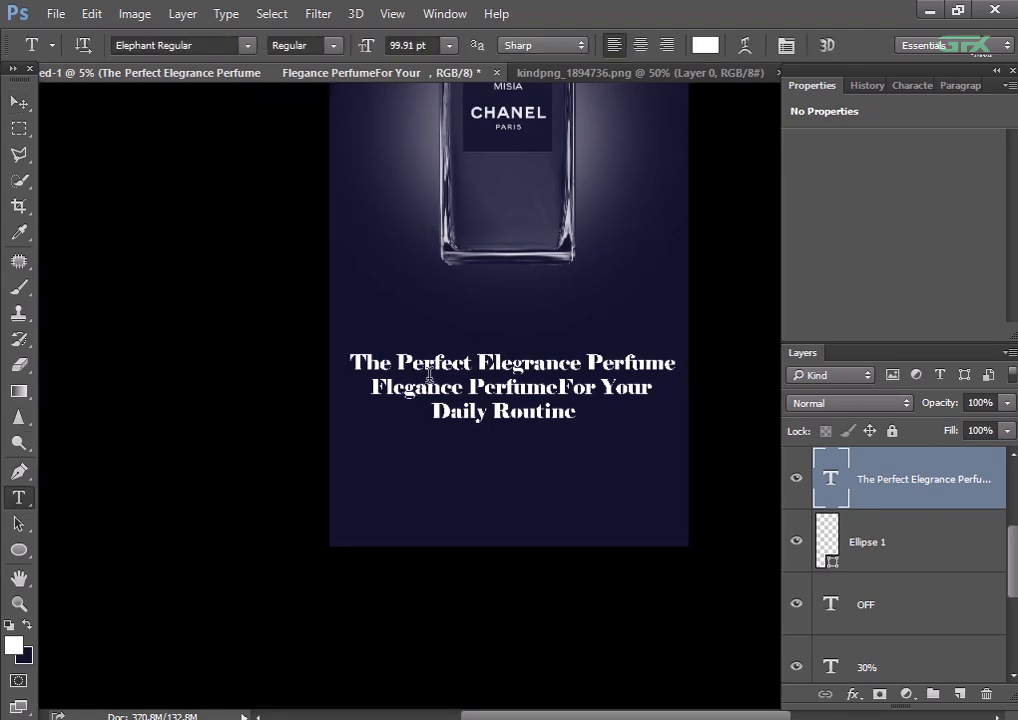
pyautogui.click(476, 311)
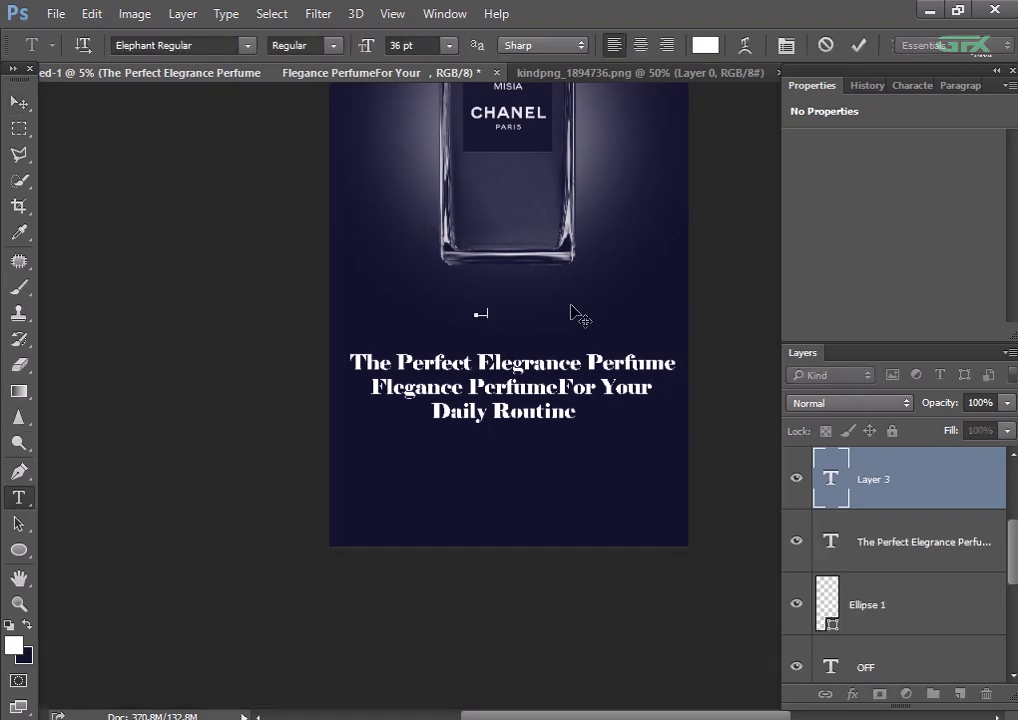
pyautogui.write('20 ml')
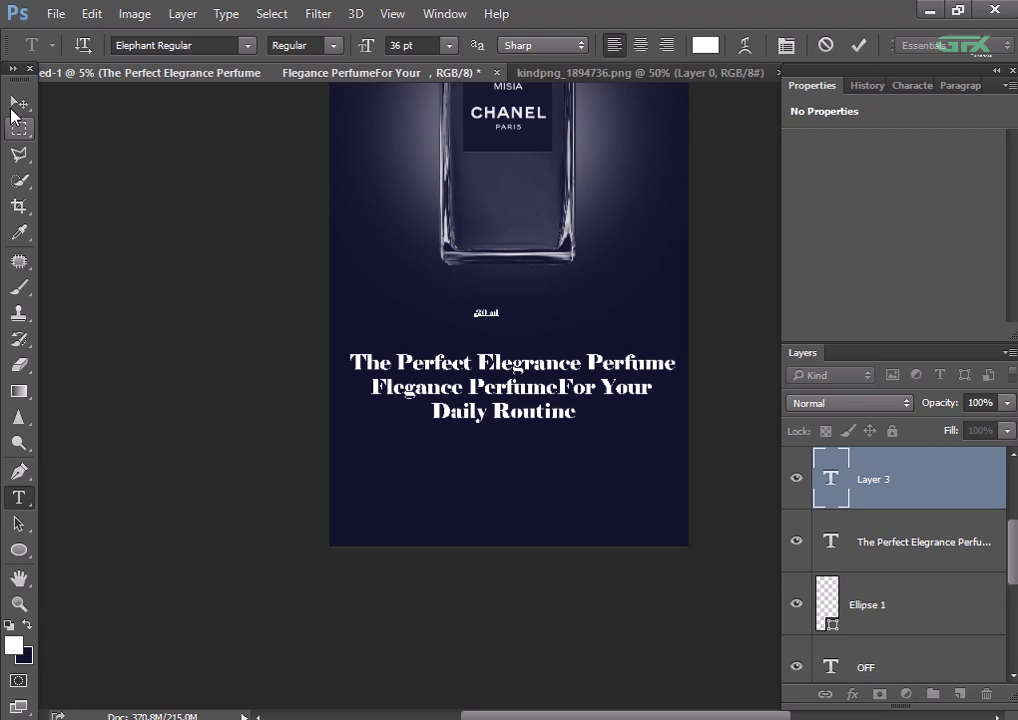
pyautogui.hotkey('ctrl', 'Return')
# - Scale the "20 ml" text proportionally around its centre to about 321% and centre it under the bottle
pyautogui.hotkey('ctrl', 't')
pyautogui.moveTo(507, 326); pyautogui.dragTo(525, 328)
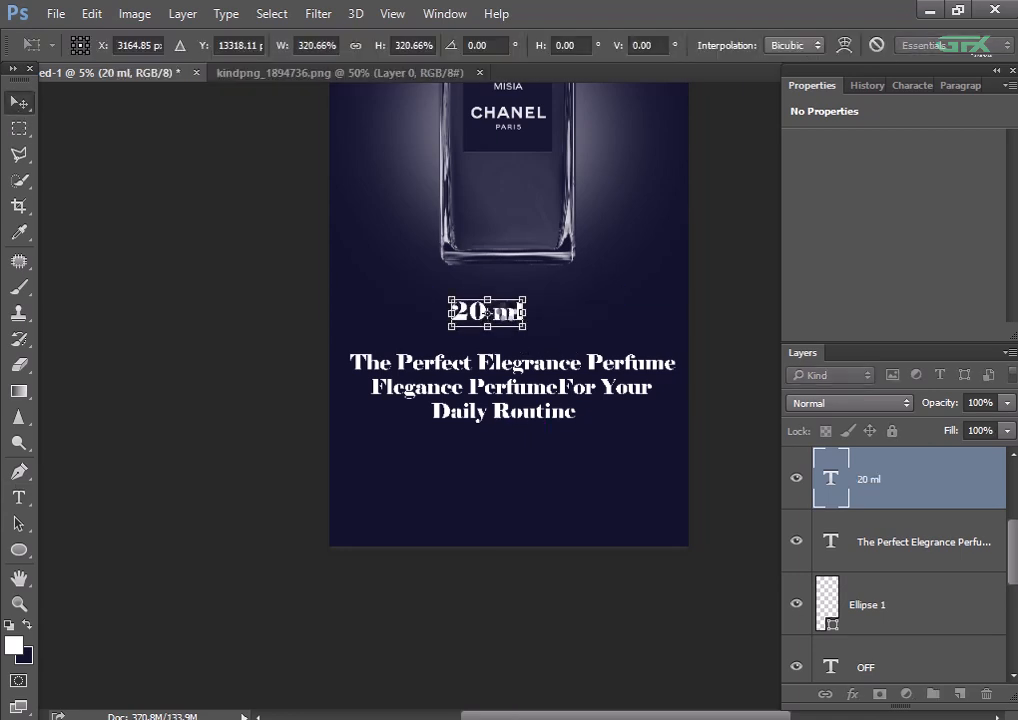
pyautogui.press('Return')
pyautogui.moveTo(404, 250); pyautogui.dragTo(421, 242)
# - Move the three-line tagline up closer to the "20 ml" text
pyautogui.click(830, 535)
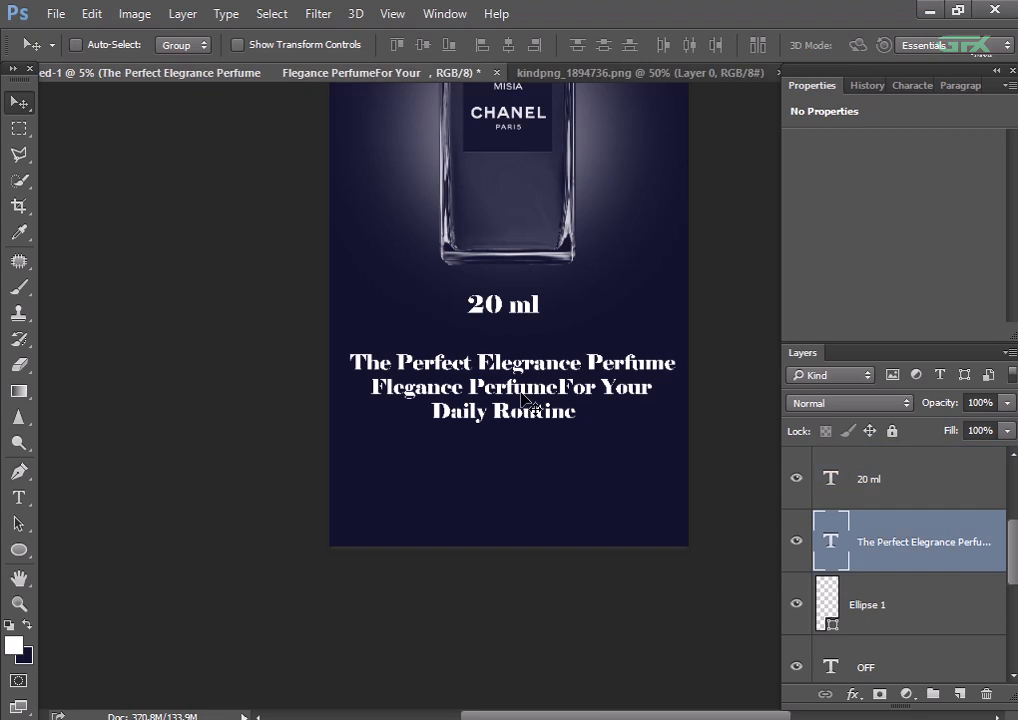
pyautogui.moveTo(518, 384); pyautogui.dragTo(519, 380)
pyautogui.hotkey('ctrl', '-')
pyautogui.moveTo(622, 334); pyautogui.dragTo(609, 404)
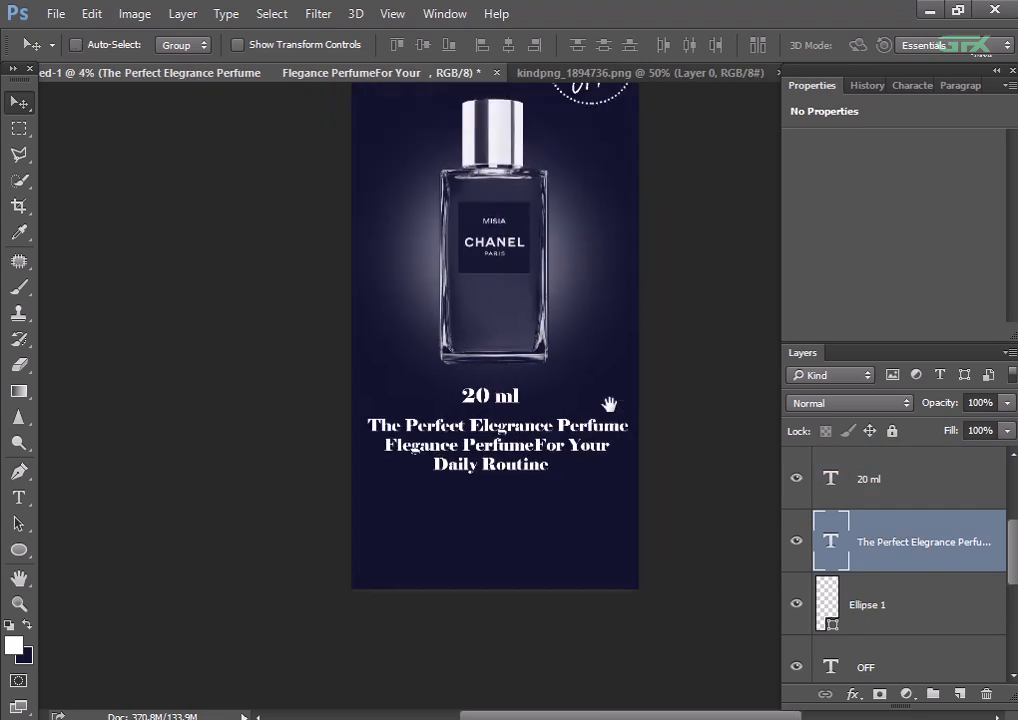
# - Change the font of the "20 ml" text below the bottle to Panton Black Caps
pyautogui.click(18, 497)
pyautogui.moveTo(639, 282); pyautogui.dragTo(607, 433)
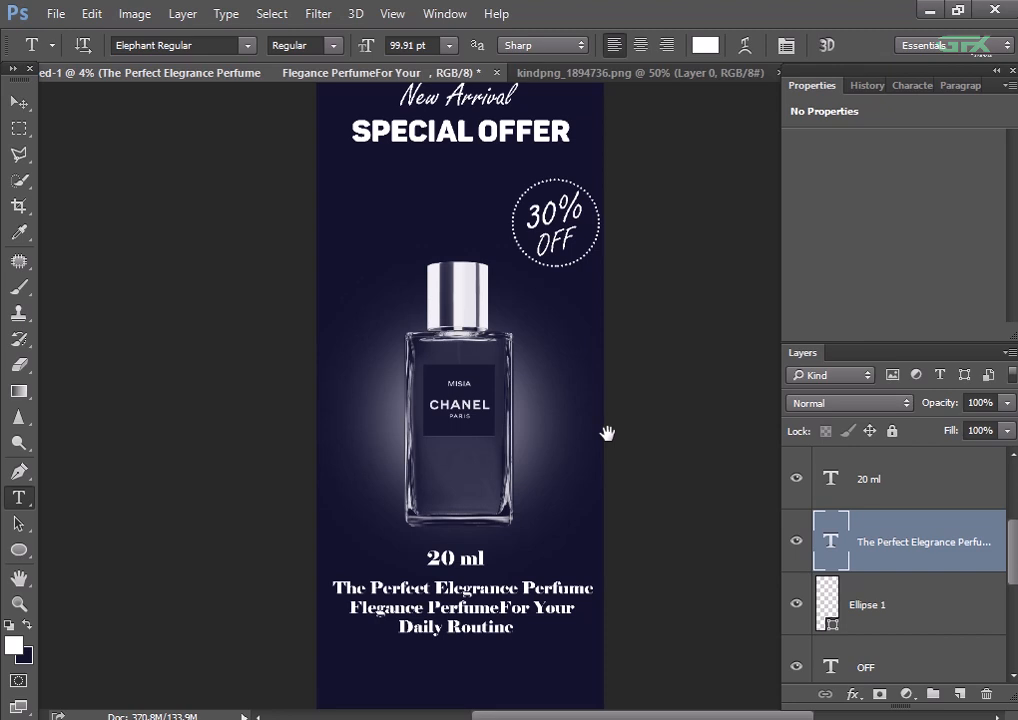
pyautogui.doubleClick(432, 558)
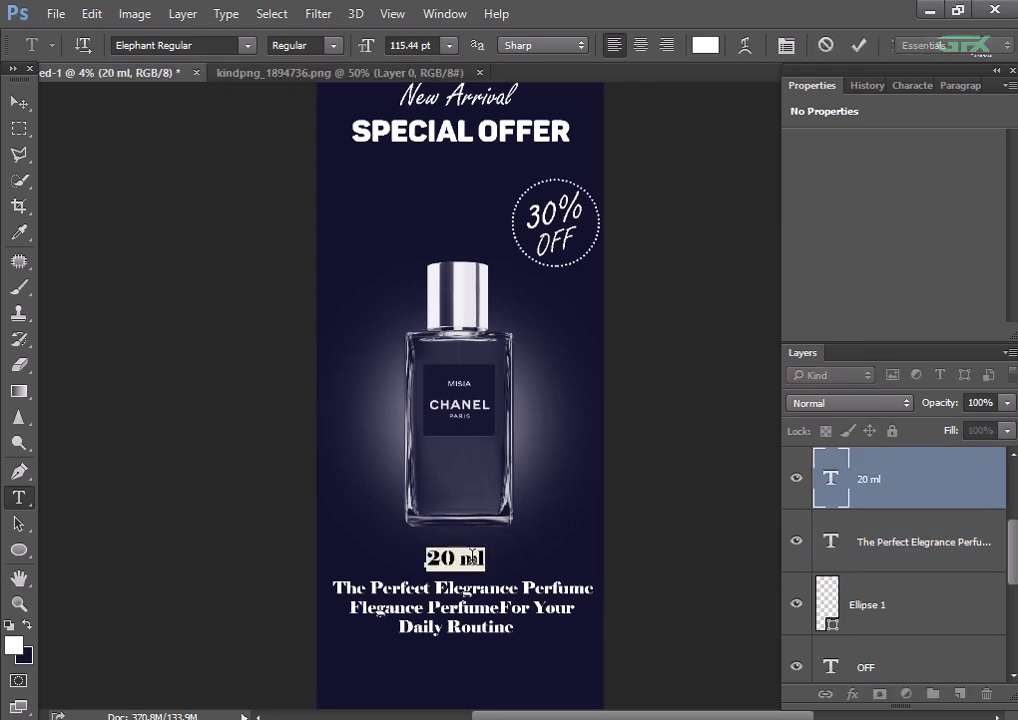
pyautogui.click(200, 45)
pyautogui.write('pant')
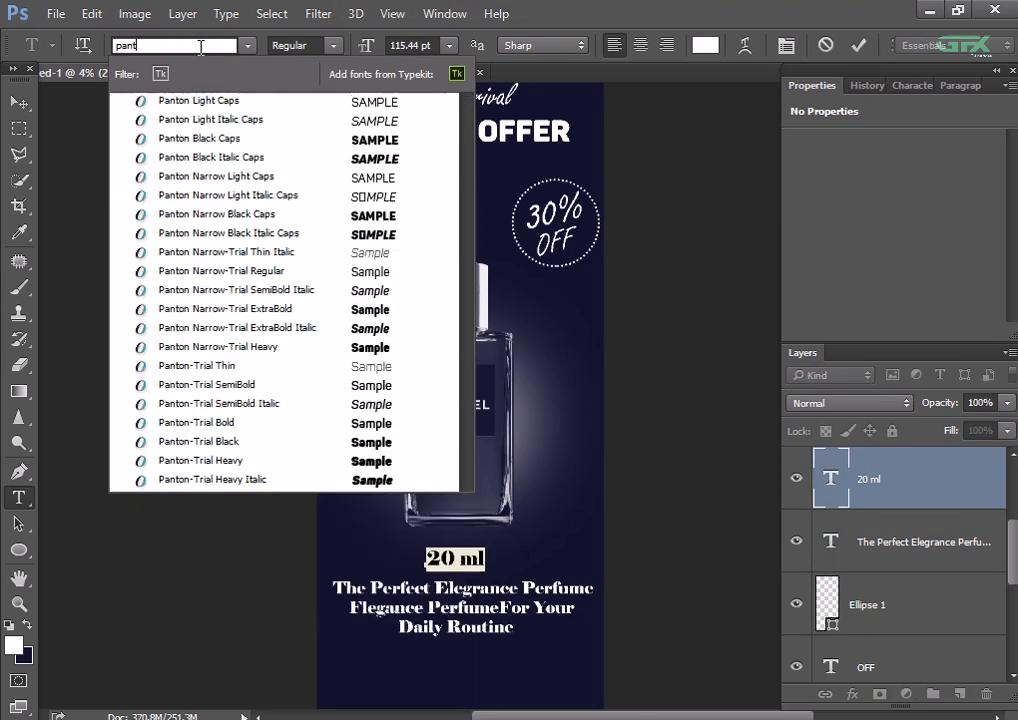
pyautogui.write('om')
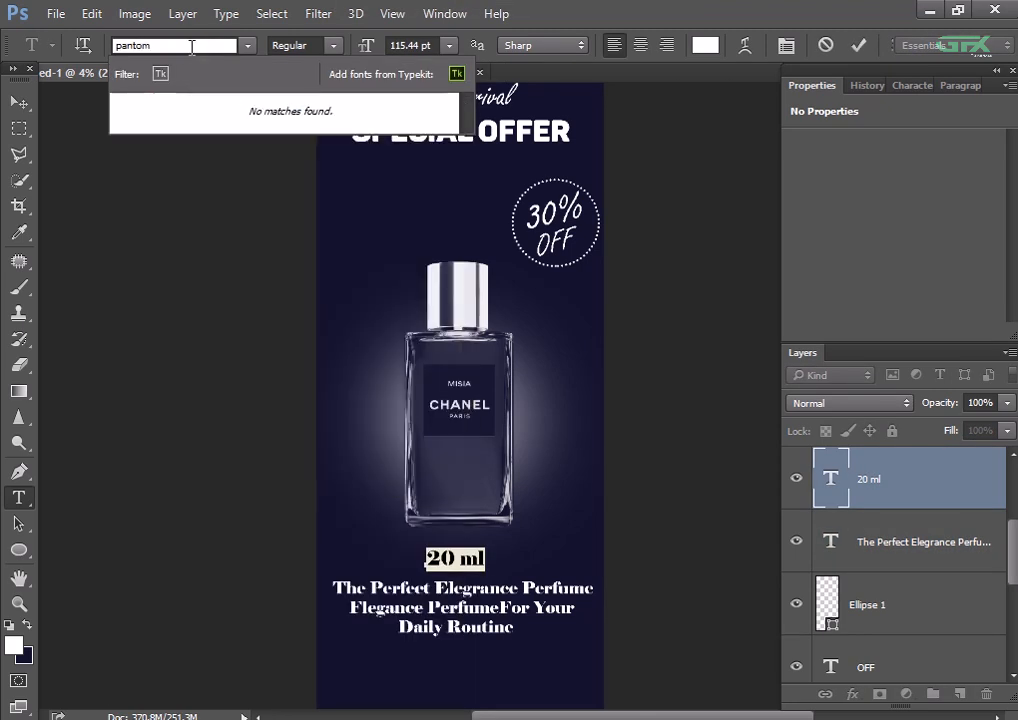
pyautogui.press('BackSpace')
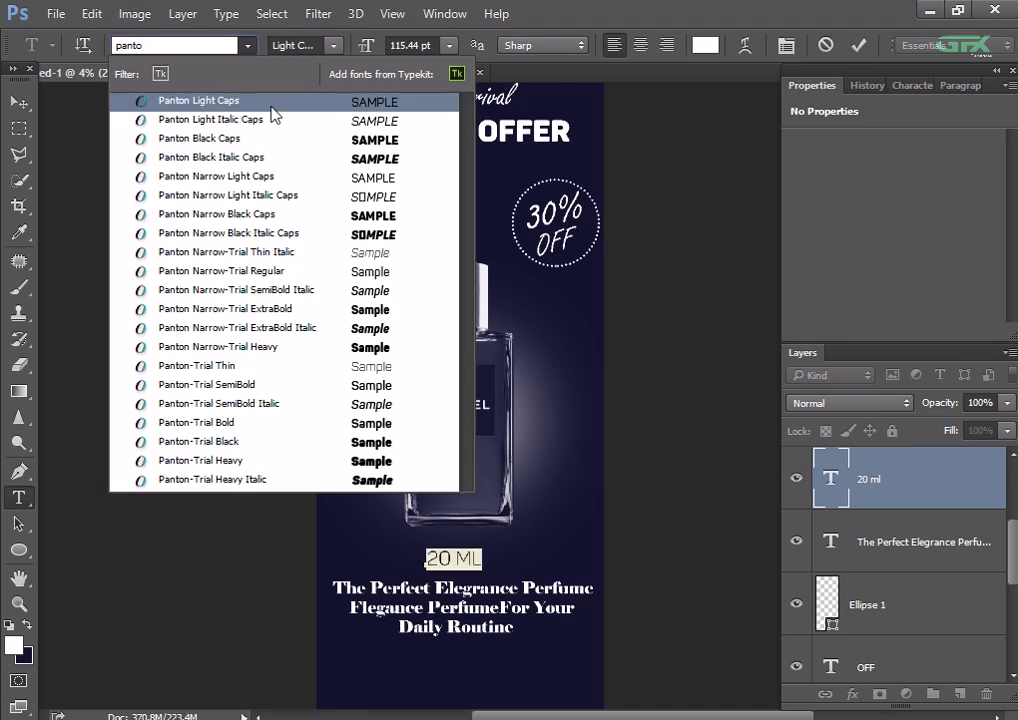
pyautogui.click(270, 103)
pyautogui.click(334, 46)
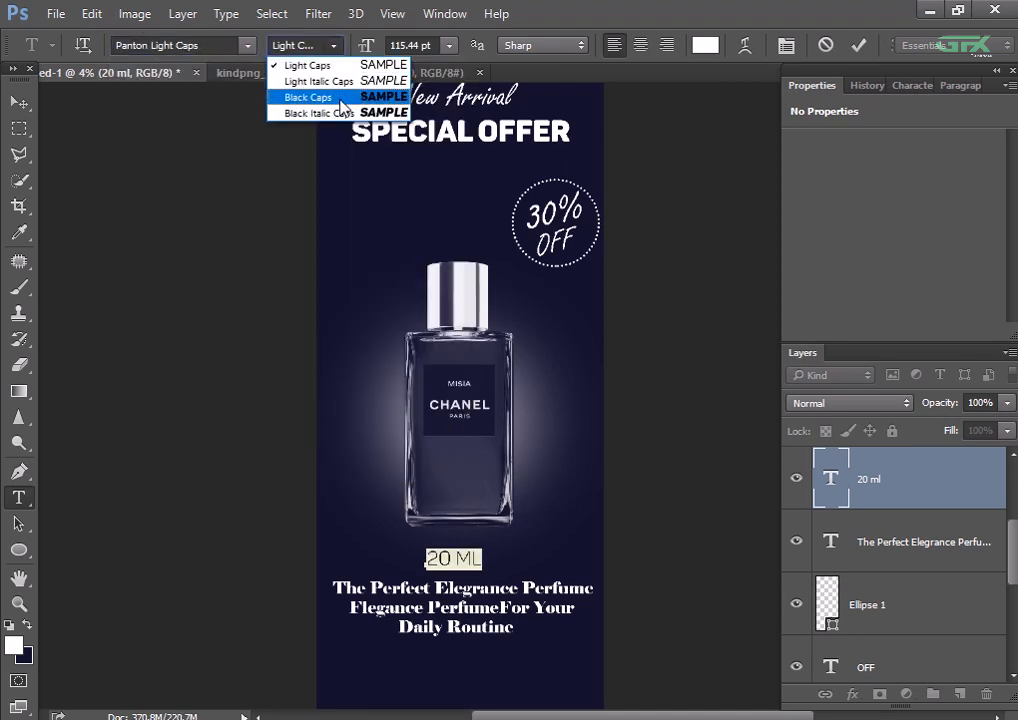
pyautogui.click(338, 98)
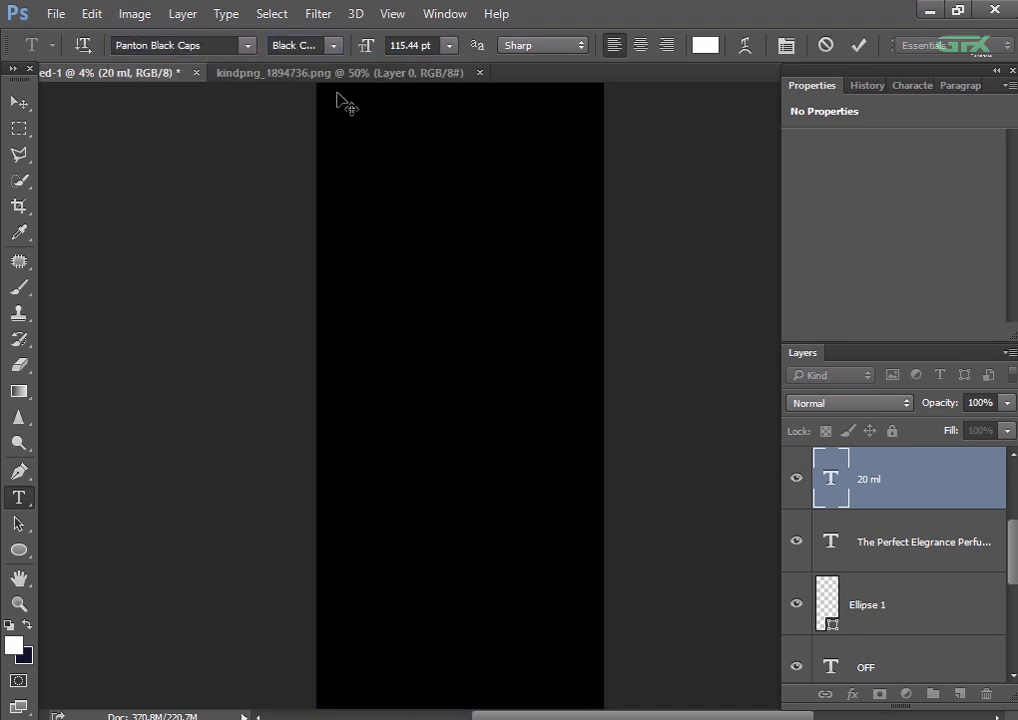
# - Move the "20 ml" text about 0.333 in to the right and 0.5 in up, closer to the bottle
pyautogui.click(16, 103)
pyautogui.click(312, 346)
pyautogui.moveTo(453, 558); pyautogui.dragTo(453, 552)
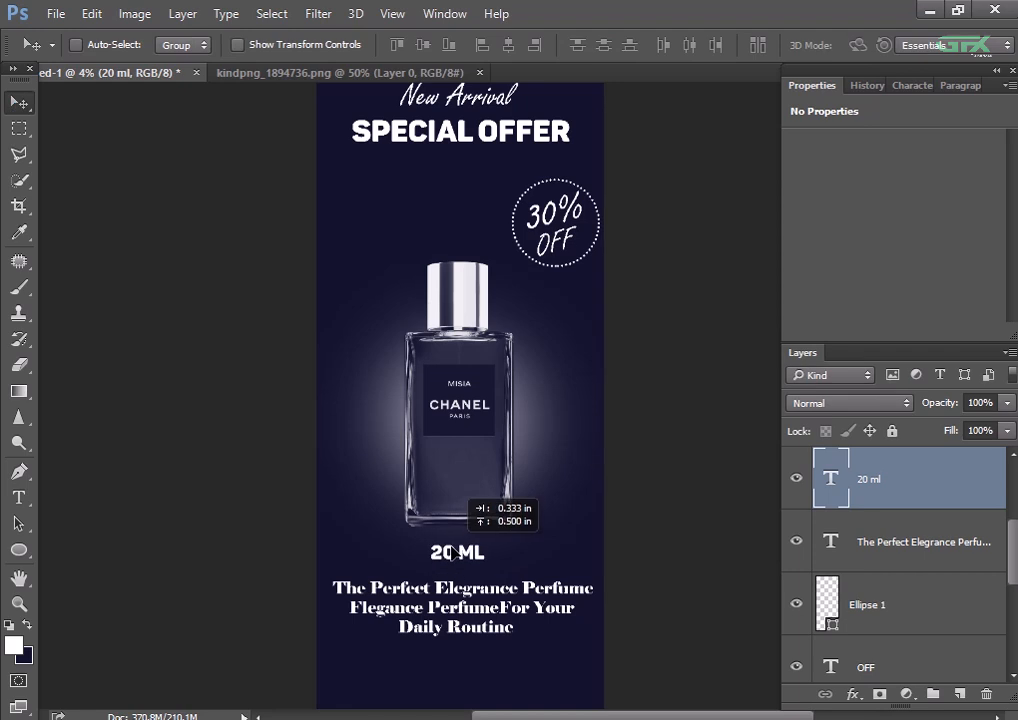
# - Switch the "20 ml" text to the Light Caps style of the Panton font
pyautogui.click(19, 497)
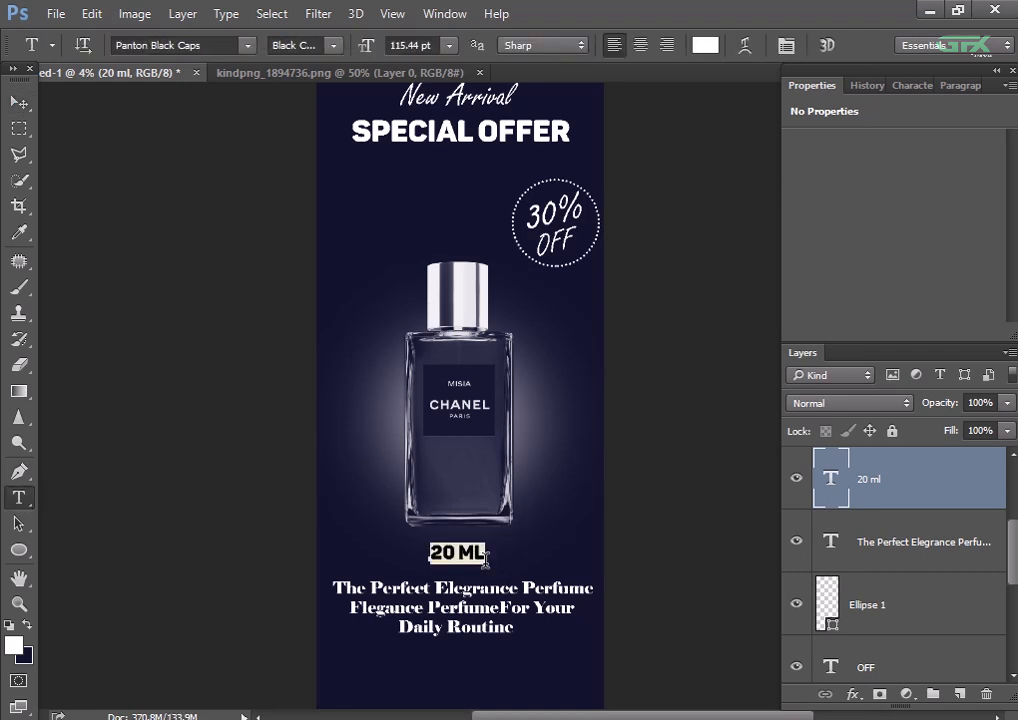
pyautogui.click(305, 45)
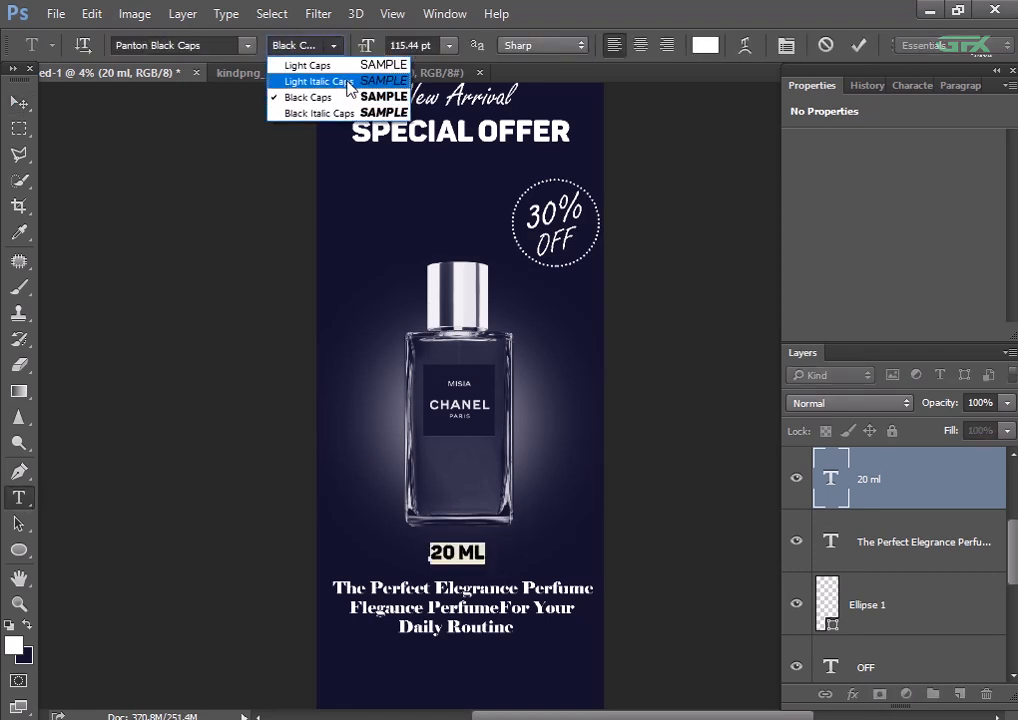
pyautogui.click(348, 88)
pyautogui.click(334, 44)
pyautogui.click(320, 65)
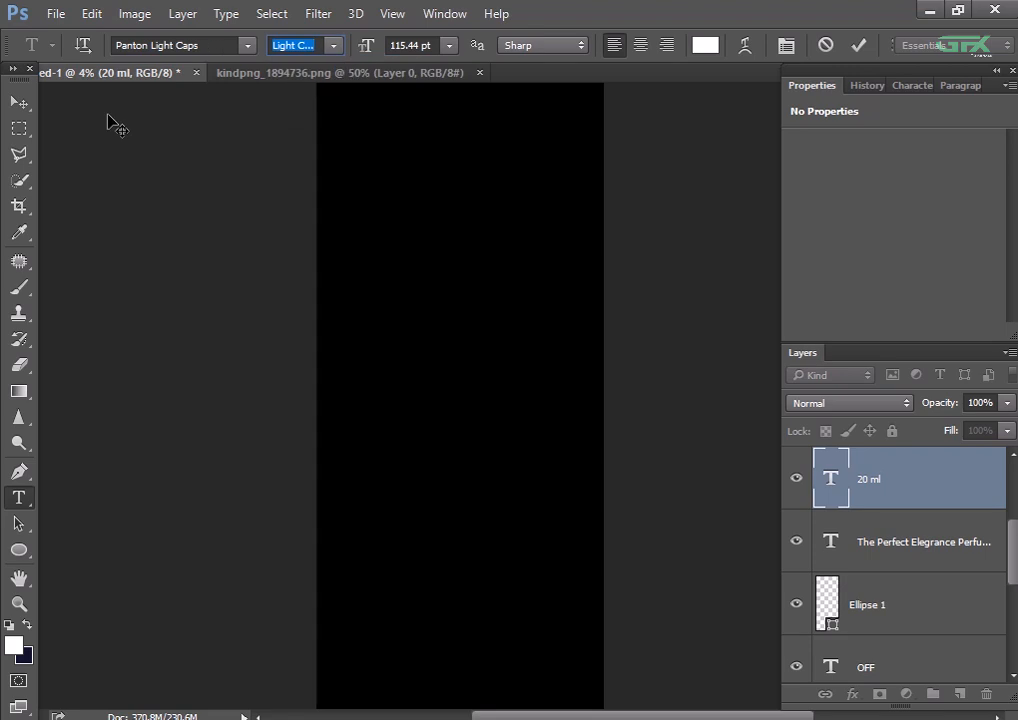
pyautogui.click(19, 102)
# - Scale the "20 ml" text down slightly and keep it under the bottle
pyautogui.hotkey('ctrl', '+')
pyautogui.moveTo(424, 317); pyautogui.dragTo(397, 237)
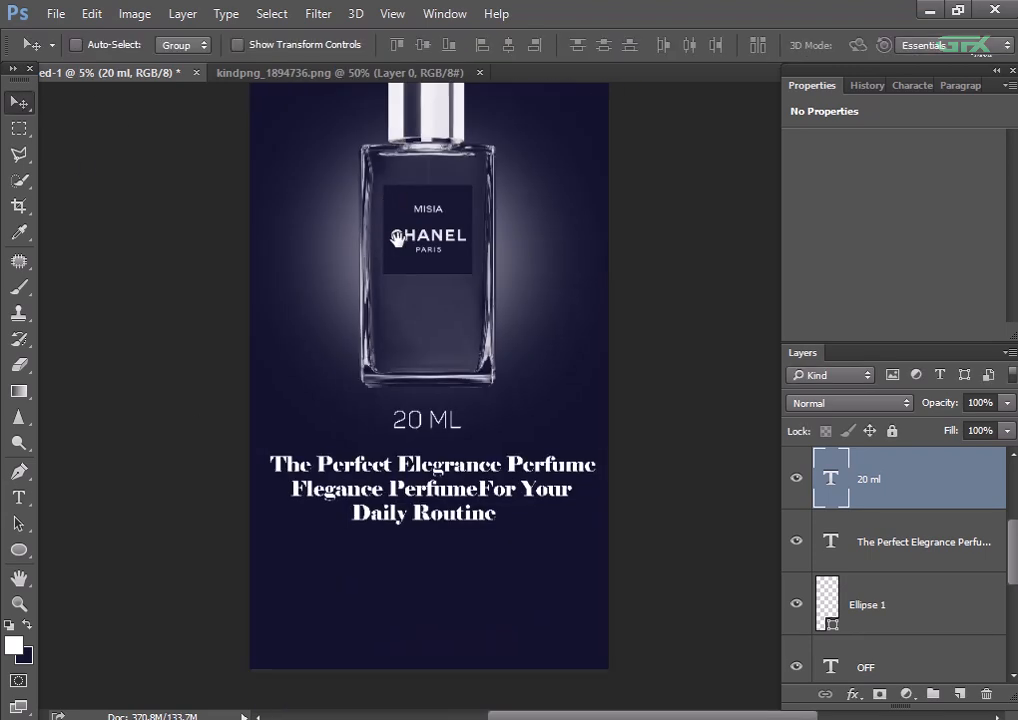
pyautogui.hotkey('ctrl', 't')
pyautogui.moveTo(461, 433); pyautogui.dragTo(452, 424)
pyautogui.press('Return')
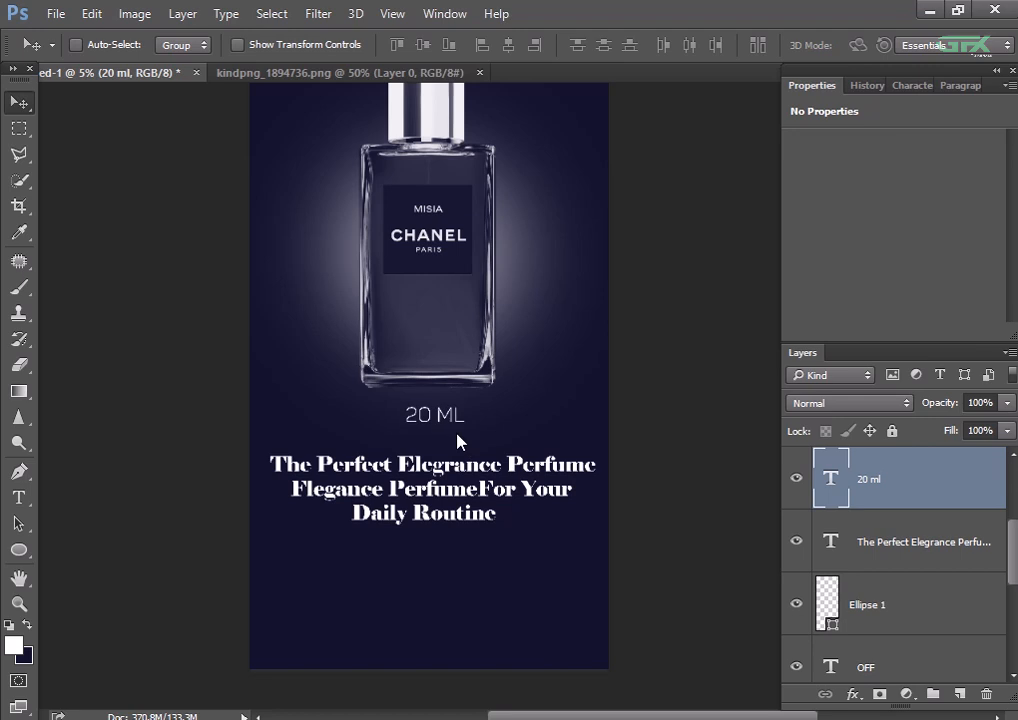
# - Nudge the three-line tagline up slightly, closer to the "20 ml" text
pyautogui.click(927, 540)
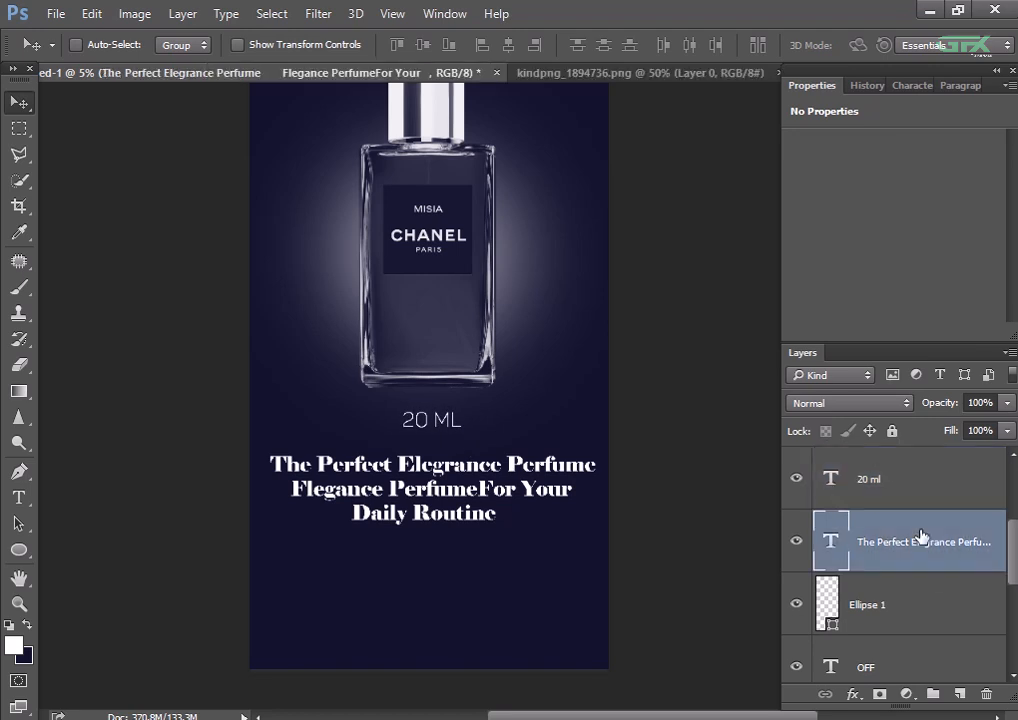
pyautogui.hotkey('shift', 'Up')
pyautogui.hotkey('shift', 'Up')
pyautogui.hotkey('shift', 'Up')
pyautogui.hotkey('shift', 'Up')
pyautogui.hotkey('shift', 'Up')
pyautogui.hotkey('shift', 'Up')
pyautogui.hotkey('shift', 'Up')
pyautogui.hotkey('shift', 'Up')
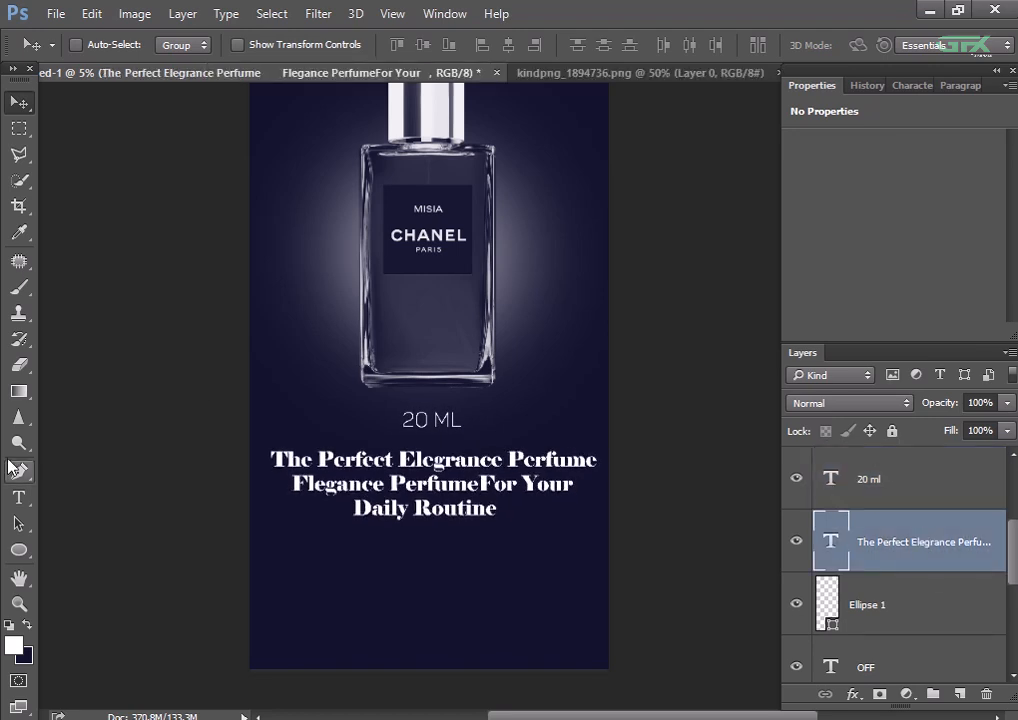
# - Add the contact phone number as white Elephant Regular text, 36 pt, near the banner's lower-left corner
pyautogui.hotkey('ctrl', '+')
pyautogui.moveTo(467, 500); pyautogui.dragTo(472, 216)
pyautogui.press('t')
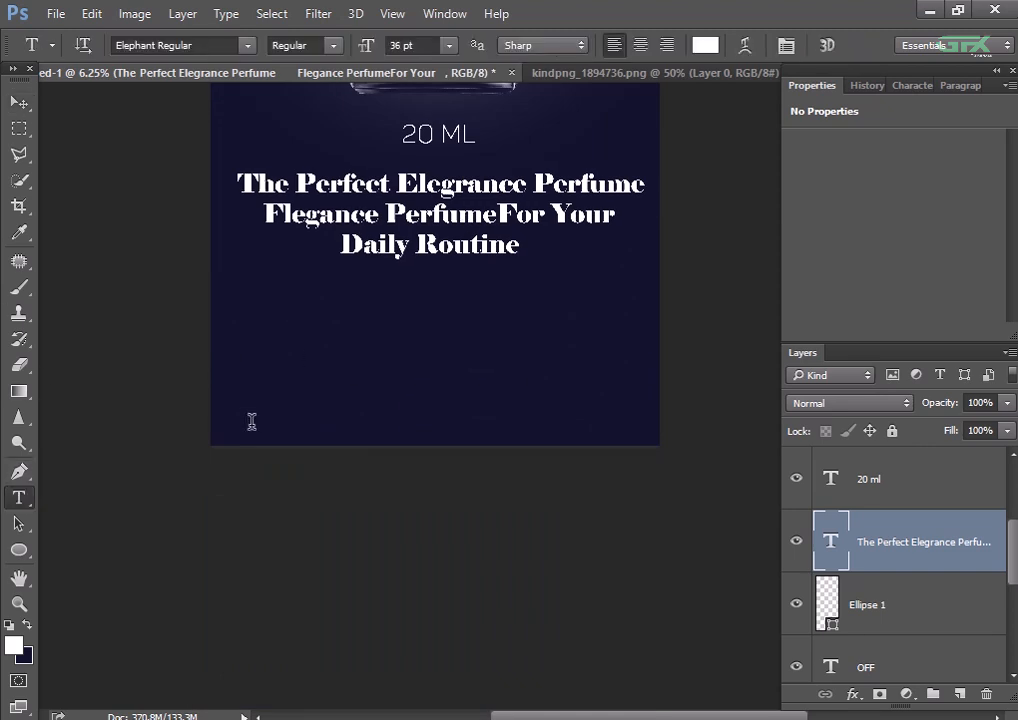
pyautogui.click(251, 421)
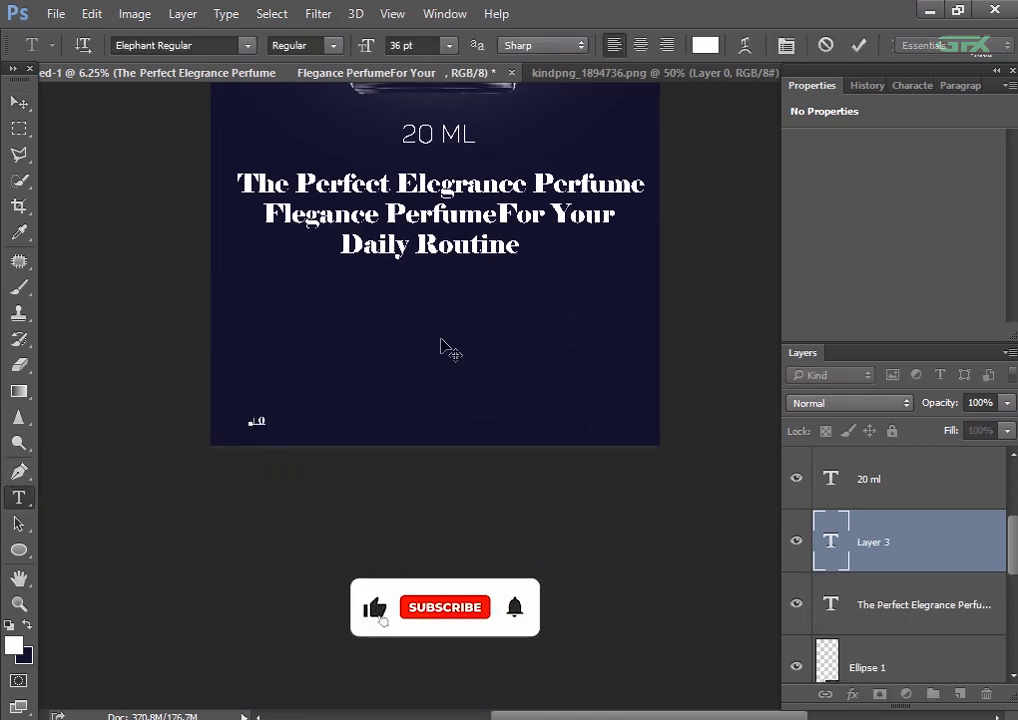
pyautogui.write('+0123-456-789')
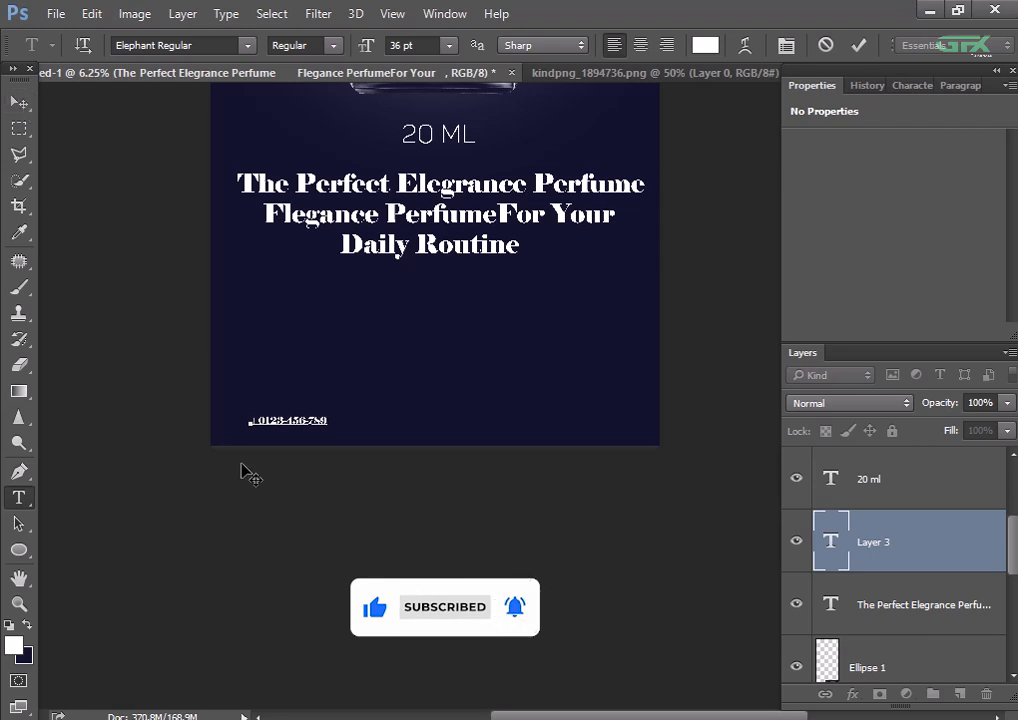
# - Change the font of the phone number text to Roboto Condensed
pyautogui.moveTo(256, 419); pyautogui.dragTo(321, 402)
pyautogui.moveTo(252, 421); pyautogui.dragTo(320, 428)
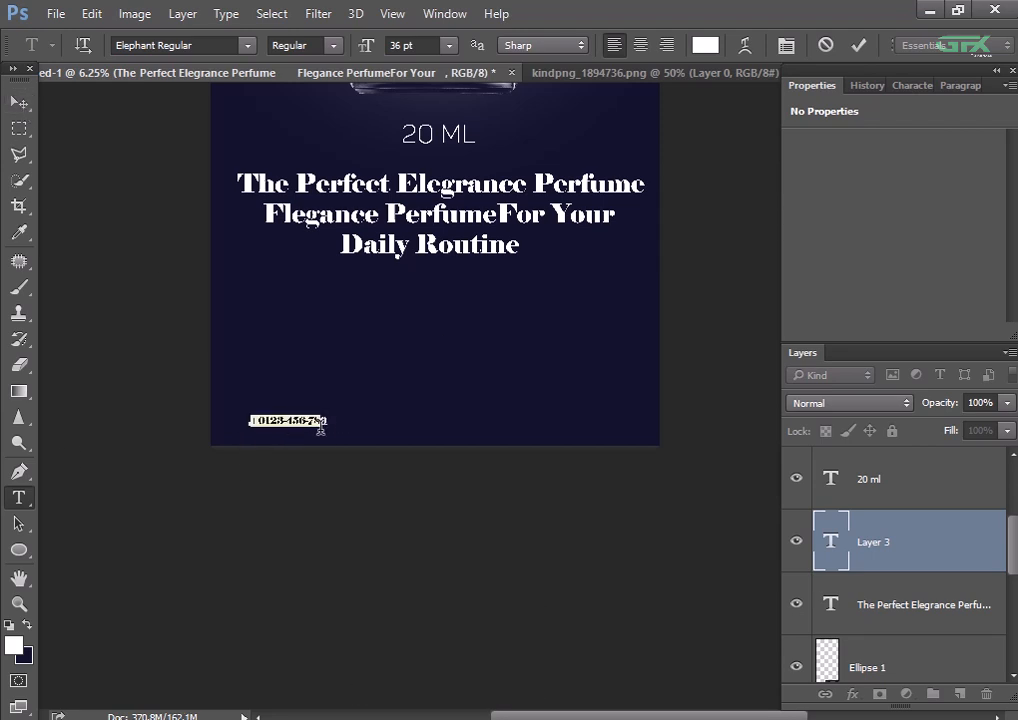
pyautogui.click(180, 45)
pyautogui.write('ro')
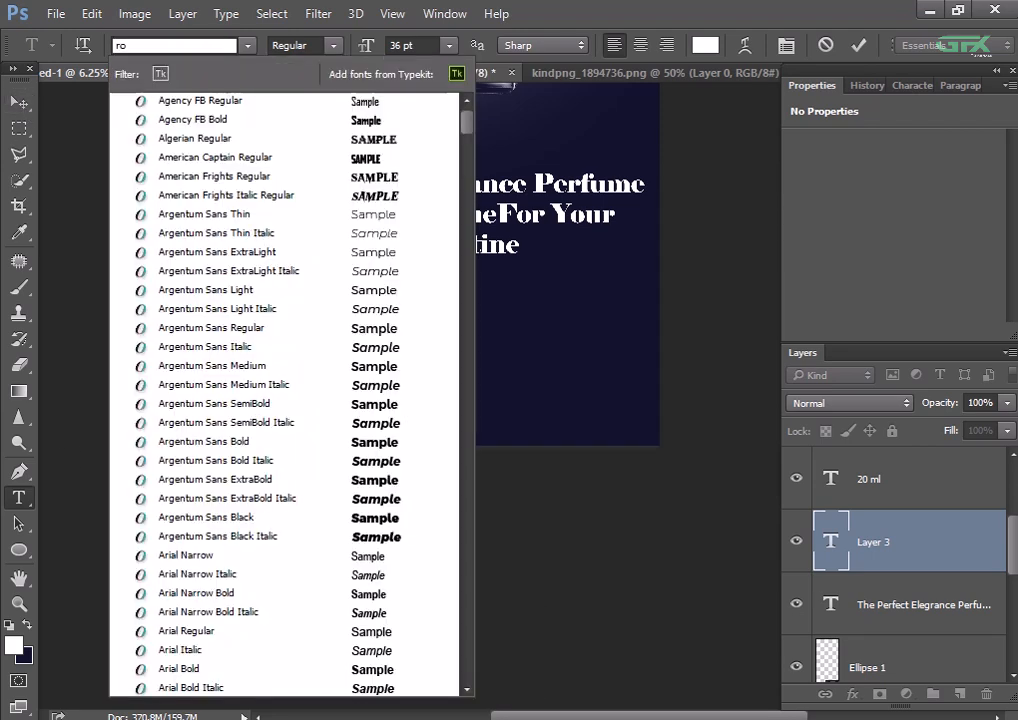
pyautogui.write('boto')
pyautogui.click(214, 100)
pyautogui.click(19, 102)
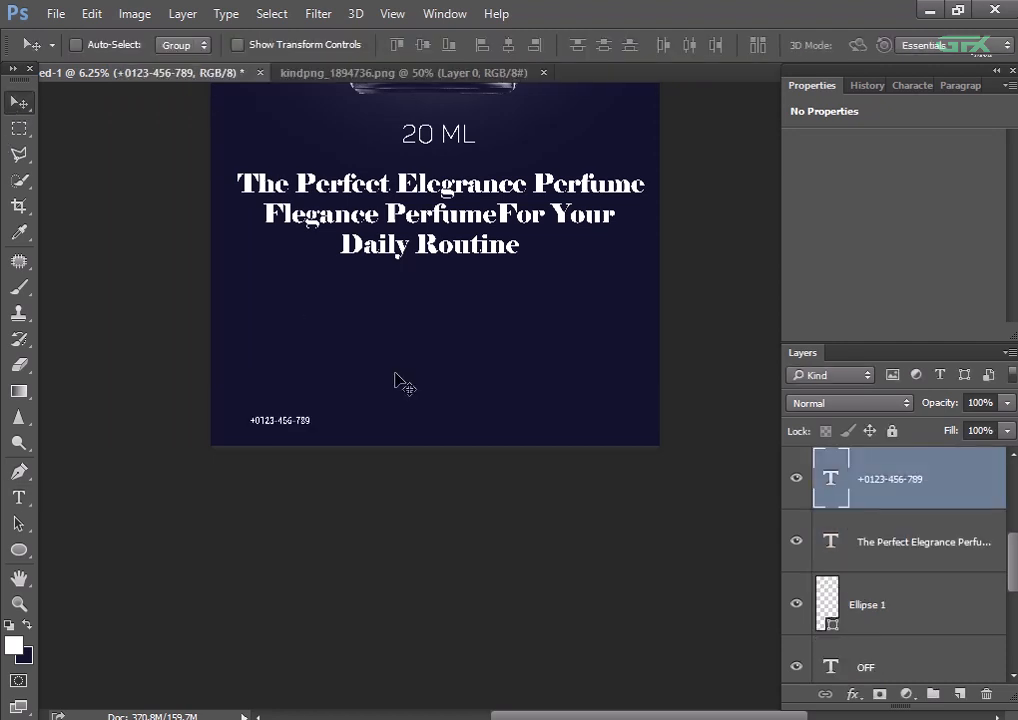
# - Enlarge the phone number text to 60.83 pt and place it near the banner's lower-left corner
pyautogui.hotkey('ctrl', 't')
pyautogui.moveTo(312, 427); pyautogui.dragTo(274, 429)
pyautogui.press('Return')
pyautogui.hotkey('ctrl', '+')
pyautogui.hotkey('ctrl', 't')
pyautogui.press('Return')
pyautogui.moveTo(424, 443); pyautogui.dragTo(377, 461)
pyautogui.hotkey('ctrl', 't')
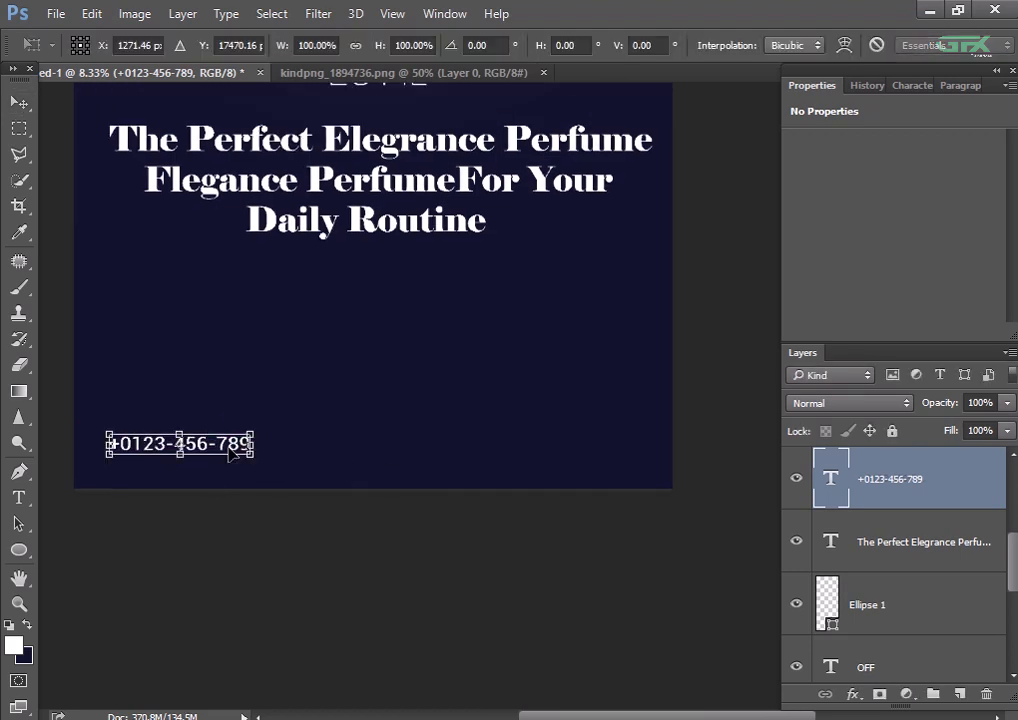
pyautogui.moveTo(259, 461); pyautogui.dragTo(228, 452)
pyautogui.hotkey('ctrl', 'z')
pyautogui.press('Return')
pyautogui.moveTo(427, 461); pyautogui.dragTo(465, 454)
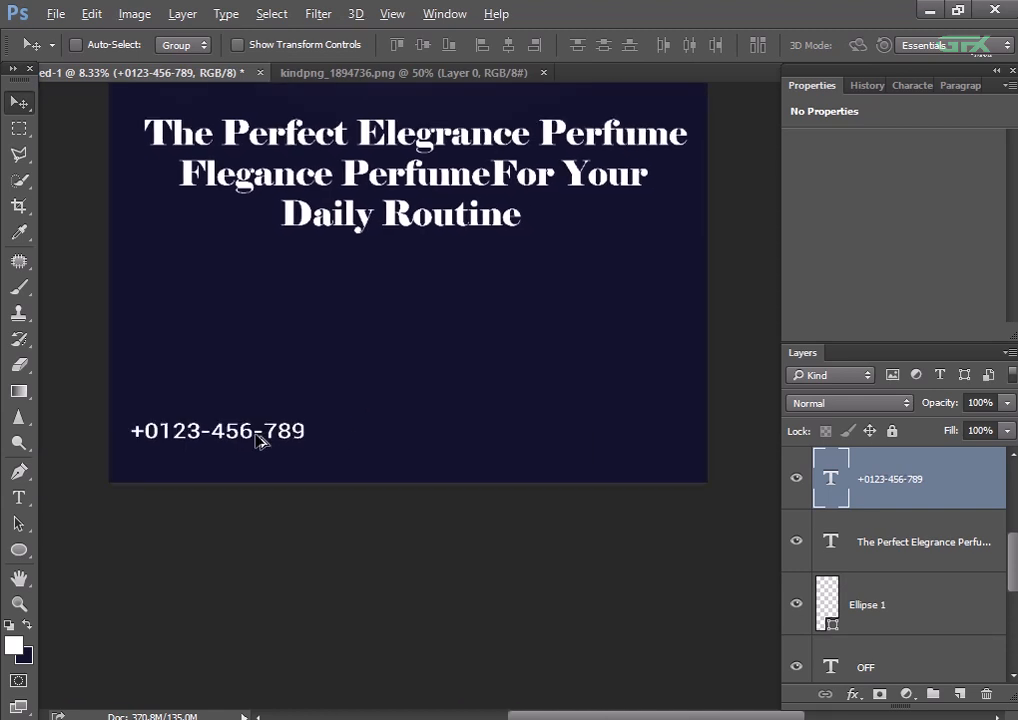
pyautogui.moveTo(262, 436); pyautogui.dragTo(645, 440)
pyautogui.click(18, 497)
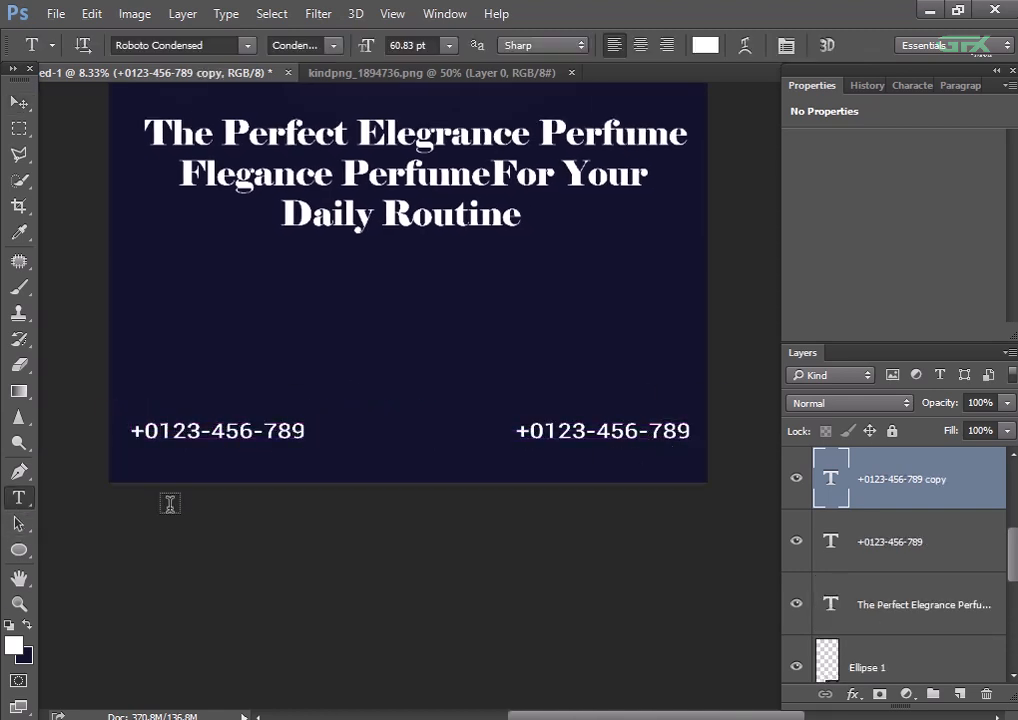
pyautogui.click(682, 432)
pyautogui.press('BackSpace')
pyautogui.press('BackSpace')
pyautogui.press('BackSpace')
pyautogui.press('BackSpace')
pyautogui.press('BackSpace')
pyautogui.press('BackSpace')
pyautogui.press('BackSpace')
pyautogui.press('BackSpace')
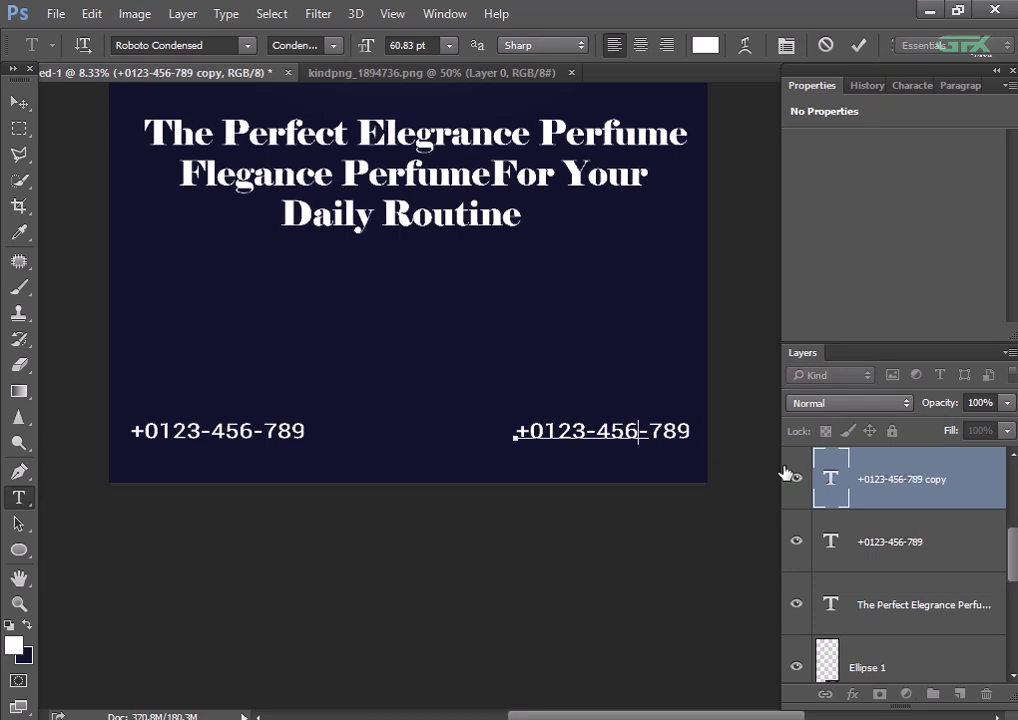
pyautogui.write('w')
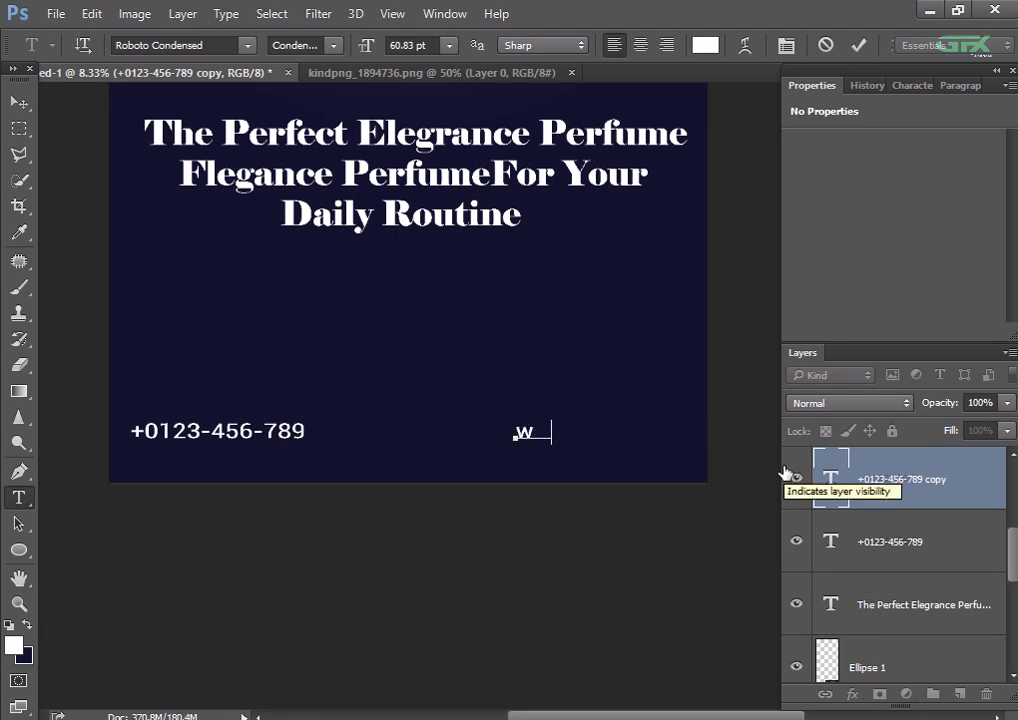
pyautogui.write('ww.web')
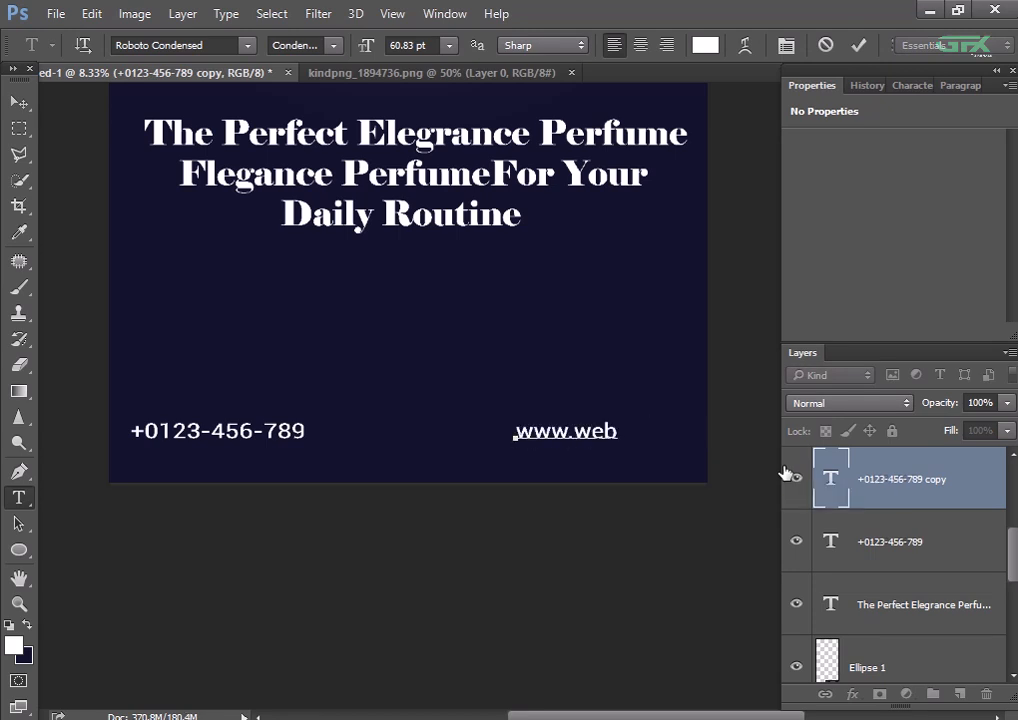
pyautogui.write('.com')
pyautogui.click(18, 103)
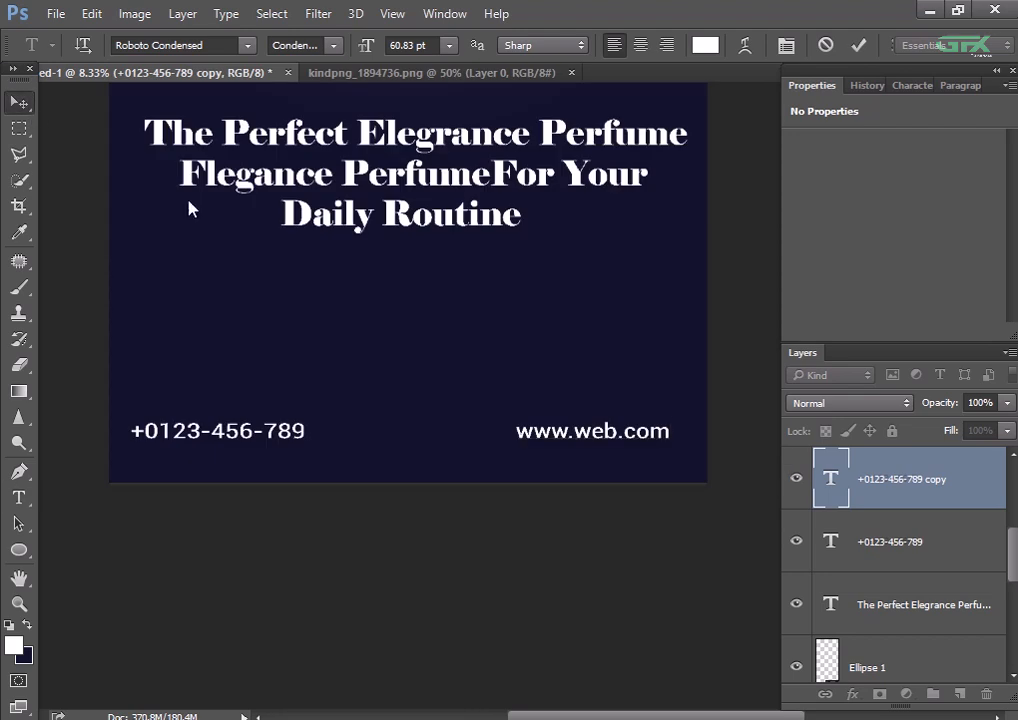
pyautogui.press('Right')
pyautogui.press('Right')
pyautogui.press('Right')
pyautogui.press('Right')
pyautogui.press('Right')
pyautogui.press('Right')
pyautogui.press('Right')
pyautogui.press('Right')
pyautogui.press('Right')
pyautogui.press('Right')
pyautogui.press('Right')
pyautogui.press('Right')
pyautogui.press('Right')
pyautogui.press('Right')
pyautogui.press('Right')
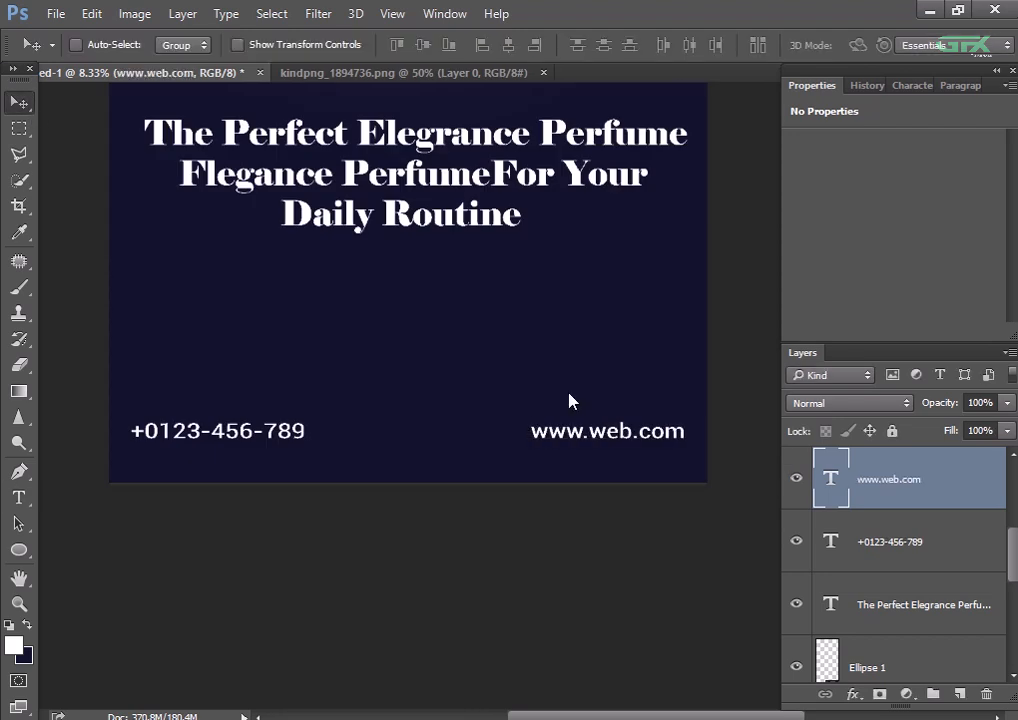
# - Select the website and phone number text layers together and nudge both down towards the banner's lower edge
pyautogui.keyDown('shift'); pyautogui.click(903, 557); pyautogui.keyUp('shift')
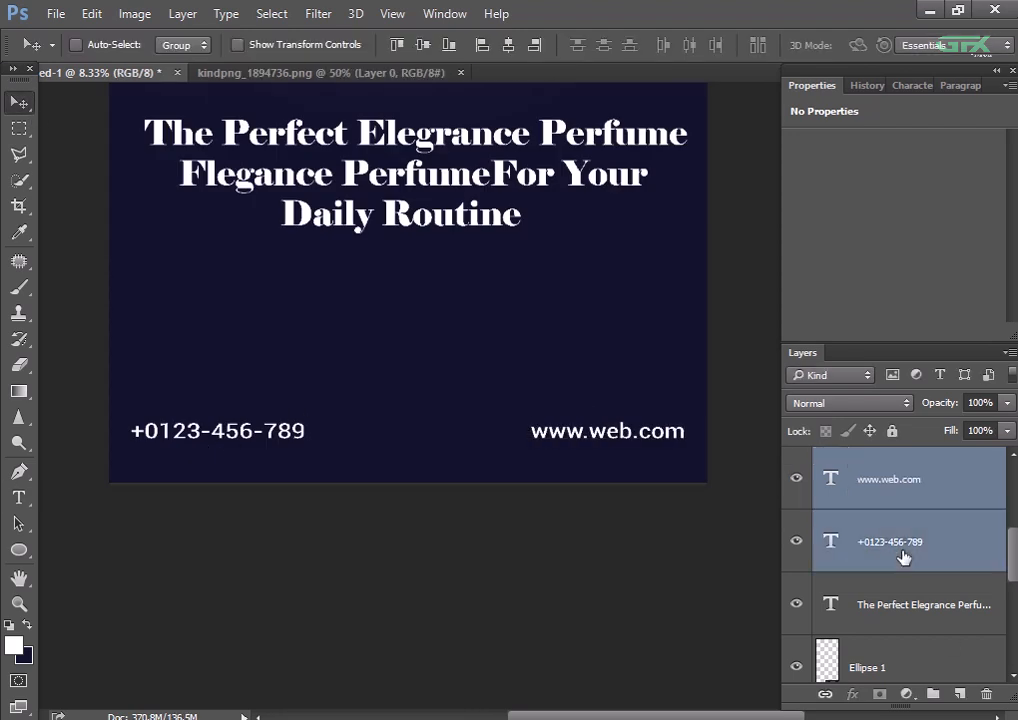
pyautogui.press('Down')
pyautogui.press('Down')
pyautogui.press('Down')
pyautogui.press('Down')
pyautogui.press('Down')
pyautogui.press('Down')
pyautogui.press('Down')
pyautogui.press('Down')
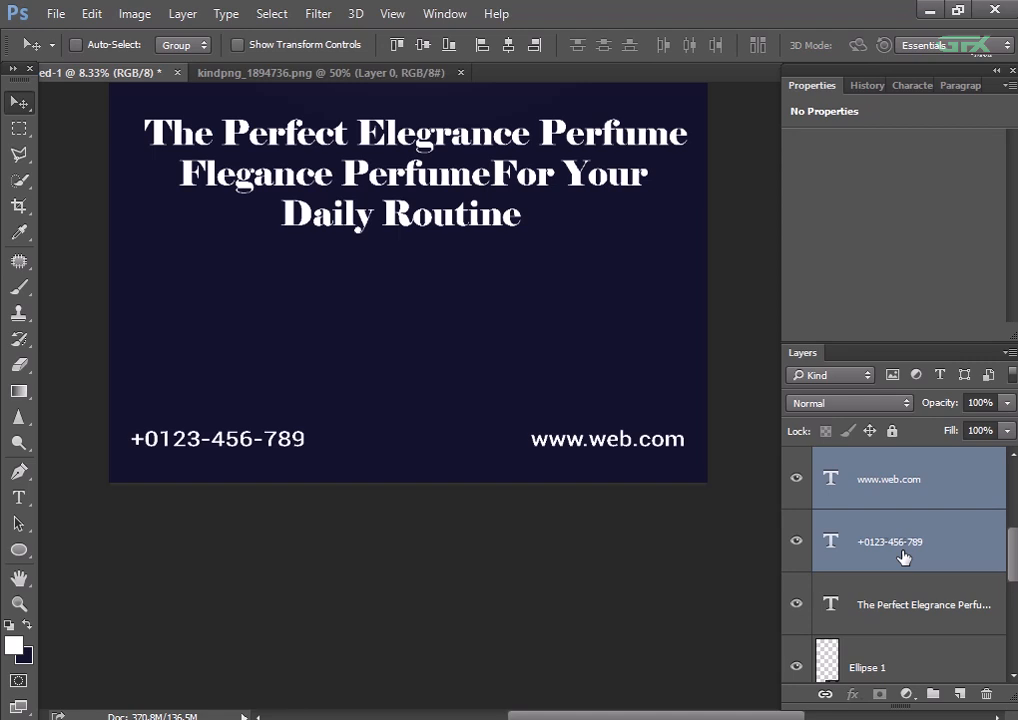
# - Examine the banner's overall layout and the spacing between the tagline and the contact details
pyautogui.click(941, 495)
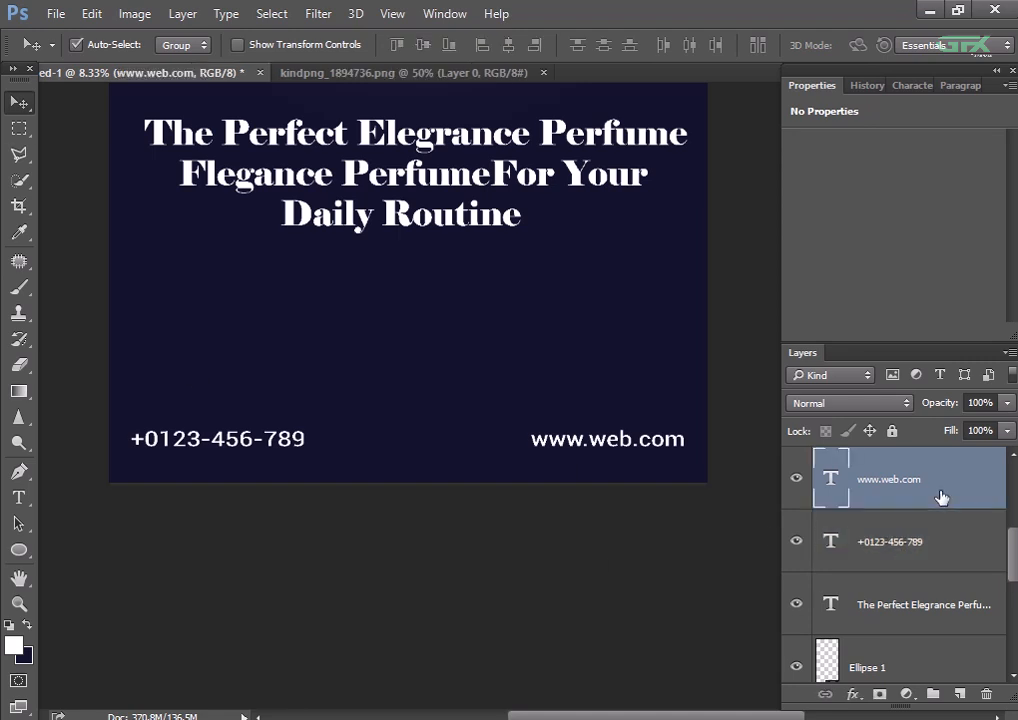
pyautogui.hotkey('ctrl', '-')
pyautogui.hotkey('ctrl', '-')
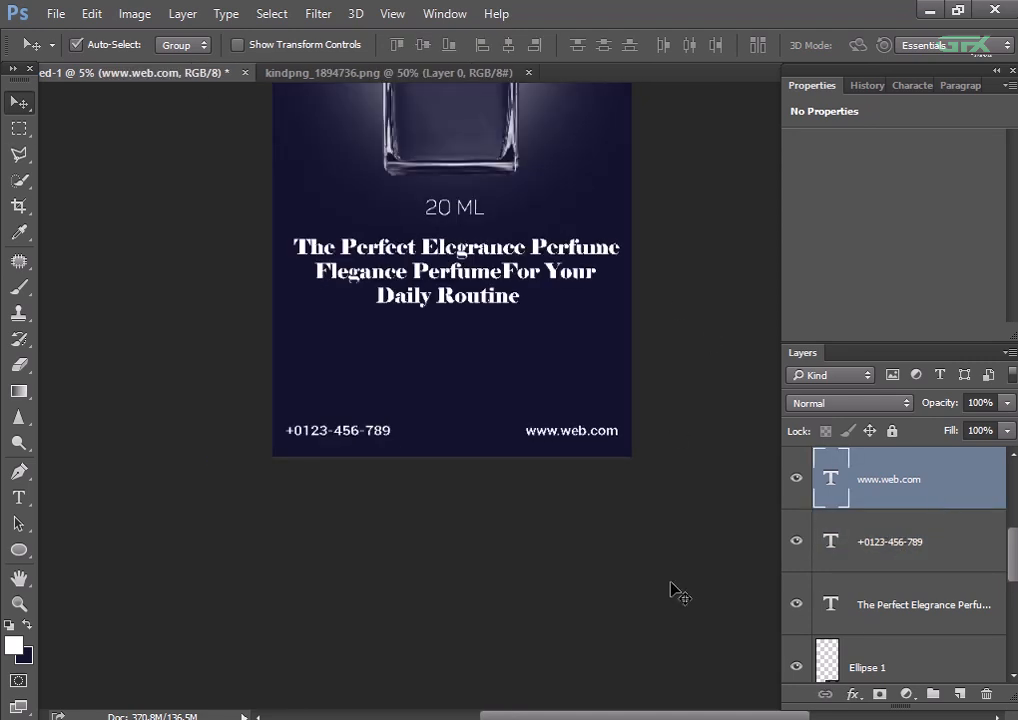
pyautogui.hotkey('ctrl', '-')
pyautogui.moveTo(603, 260); pyautogui.dragTo(597, 475)
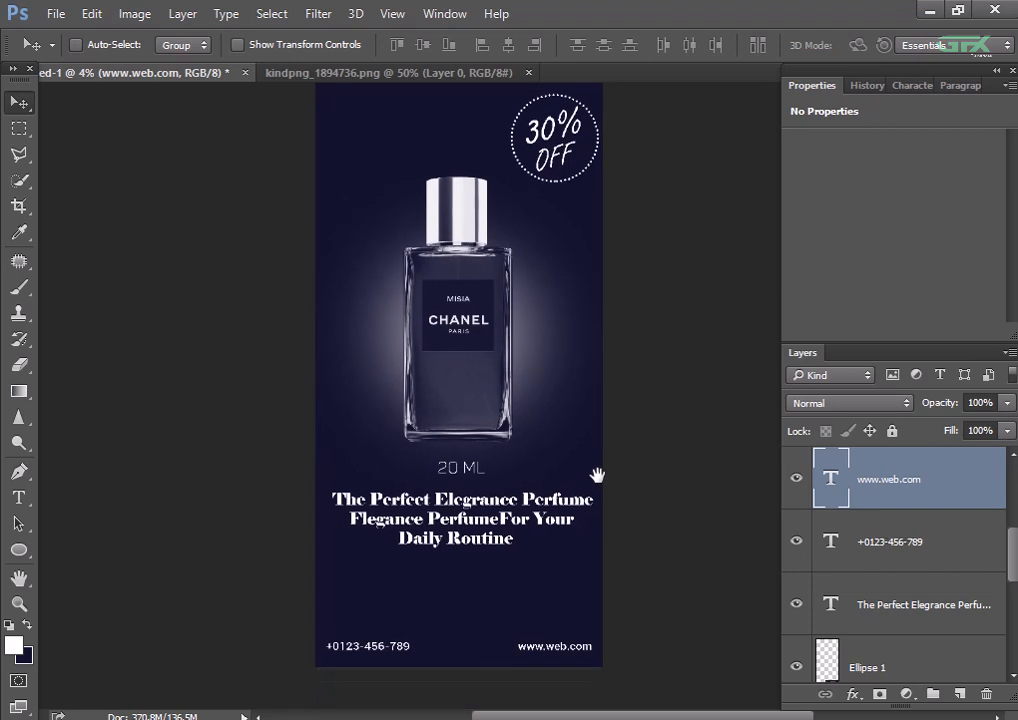
pyautogui.hotkey('ctrl', '+')
pyautogui.moveTo(668, 486); pyautogui.dragTo(662, 260)
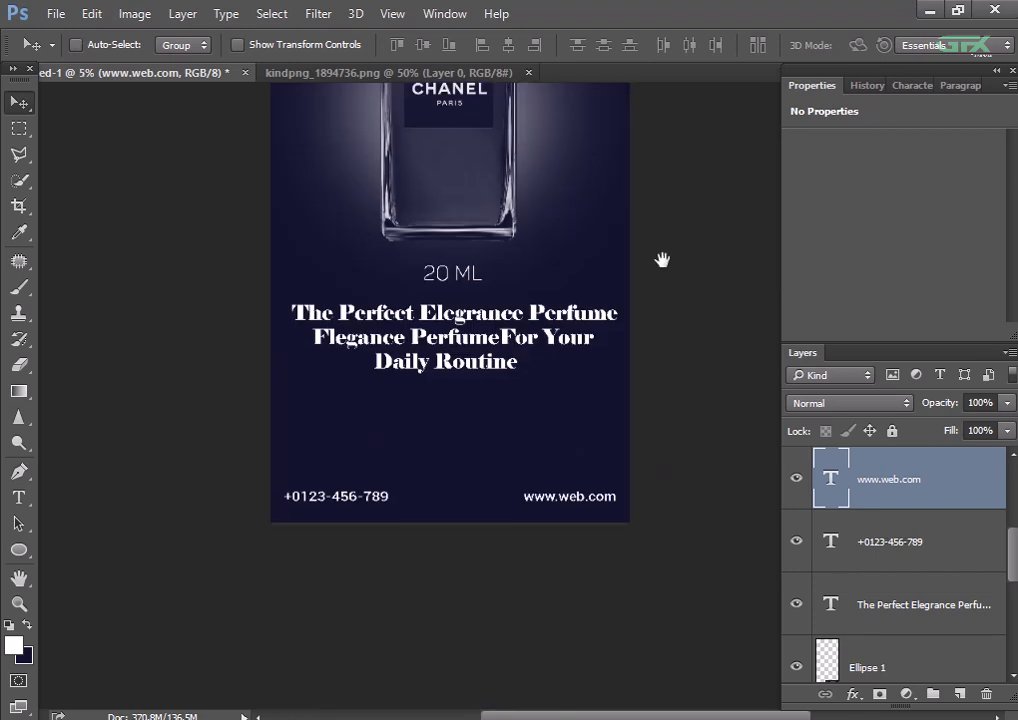
# - Draw a rectangle about 3104 by 496 px between the tagline and the contact details near the banner's lower edge
pyautogui.hotkey('ctrl', '+')
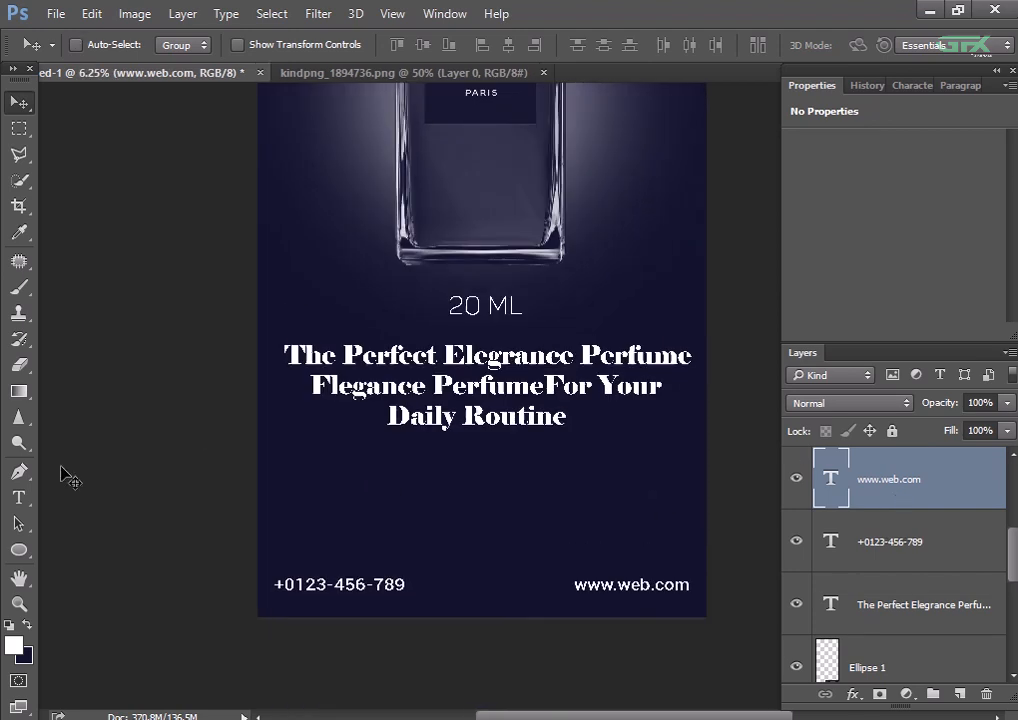
pyautogui.click(20, 552)
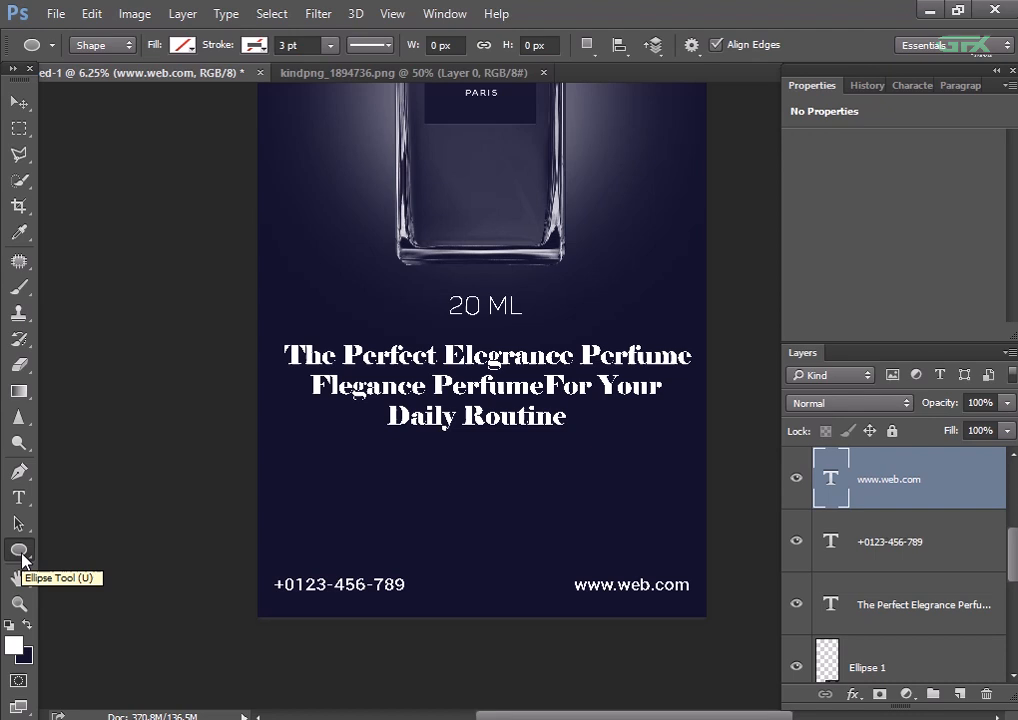
pyautogui.click(21, 553)
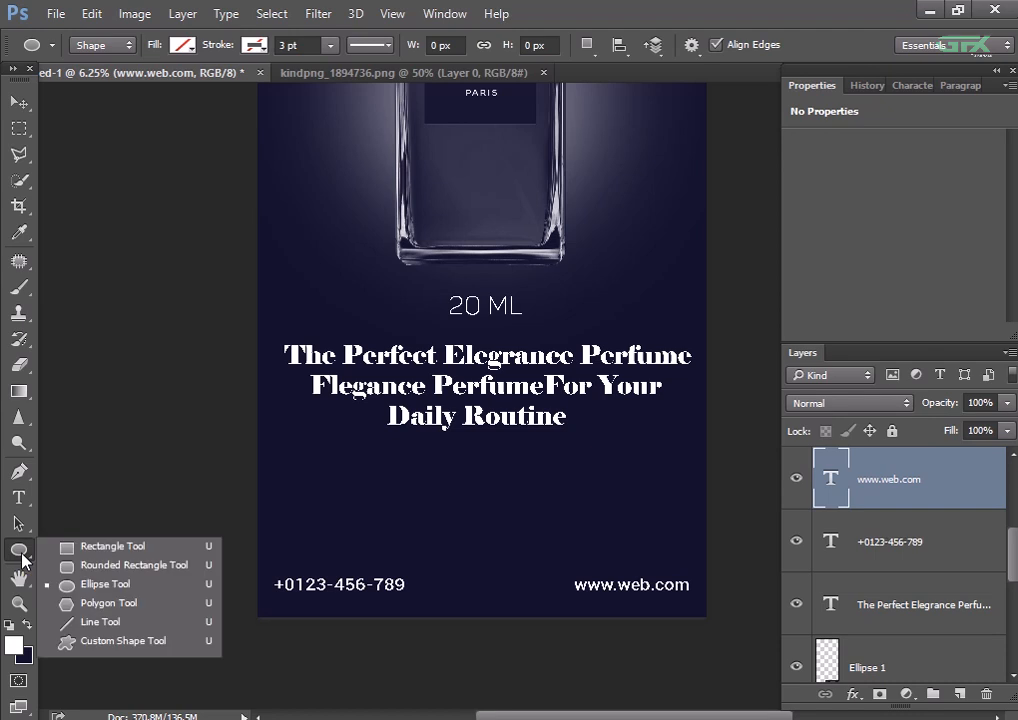
pyautogui.click(100, 548)
pyautogui.moveTo(395, 484); pyautogui.dragTo(587, 514)
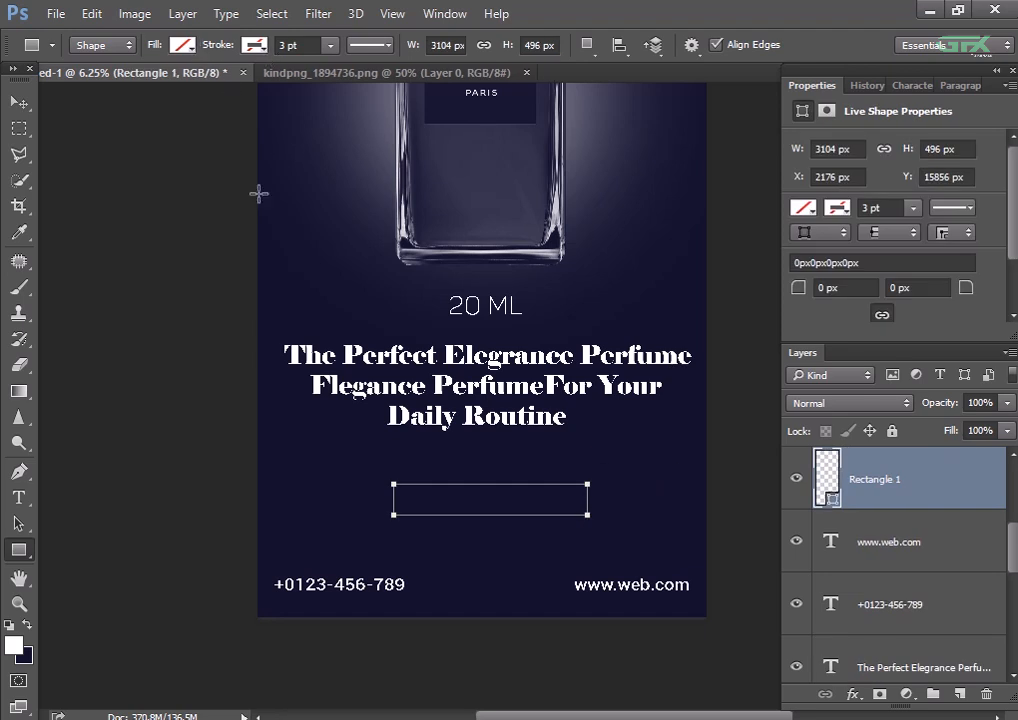
# - Fill the new rectangle with white and shift it slightly up and left beneath the tagline
pyautogui.click(185, 45)
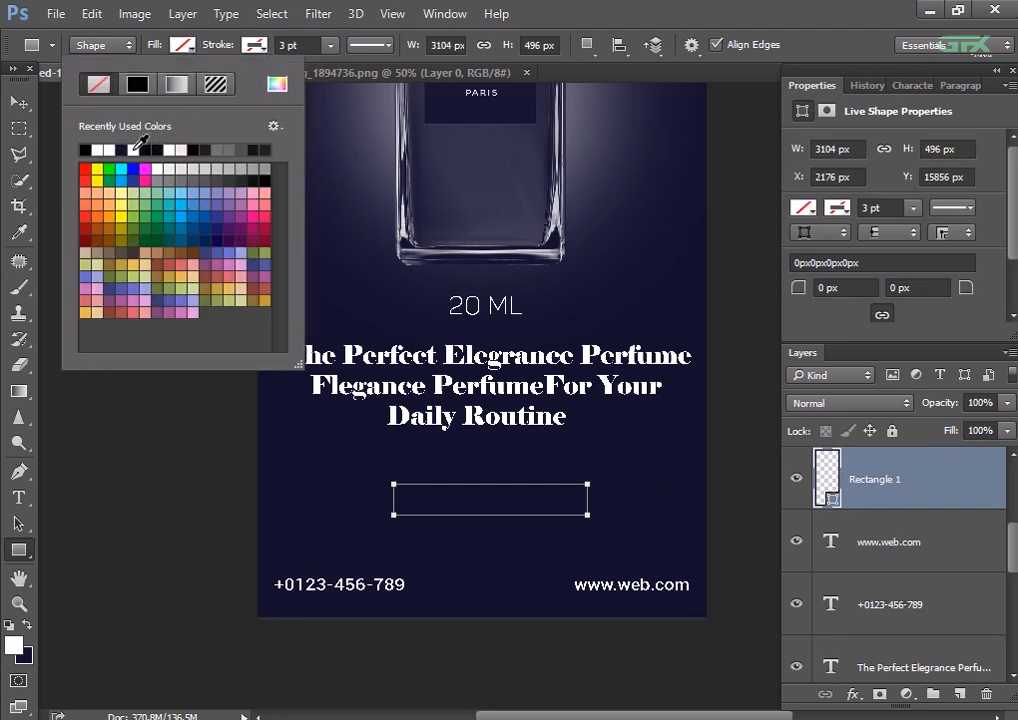
pyautogui.click(134, 149)
pyautogui.click(19, 102)
pyautogui.moveTo(496, 515); pyautogui.dragTo(495, 513)
# - Add "order now" text in Bebas Regular beside the white rectangle and scale it up to about 119 pt
pyautogui.click(19, 497)
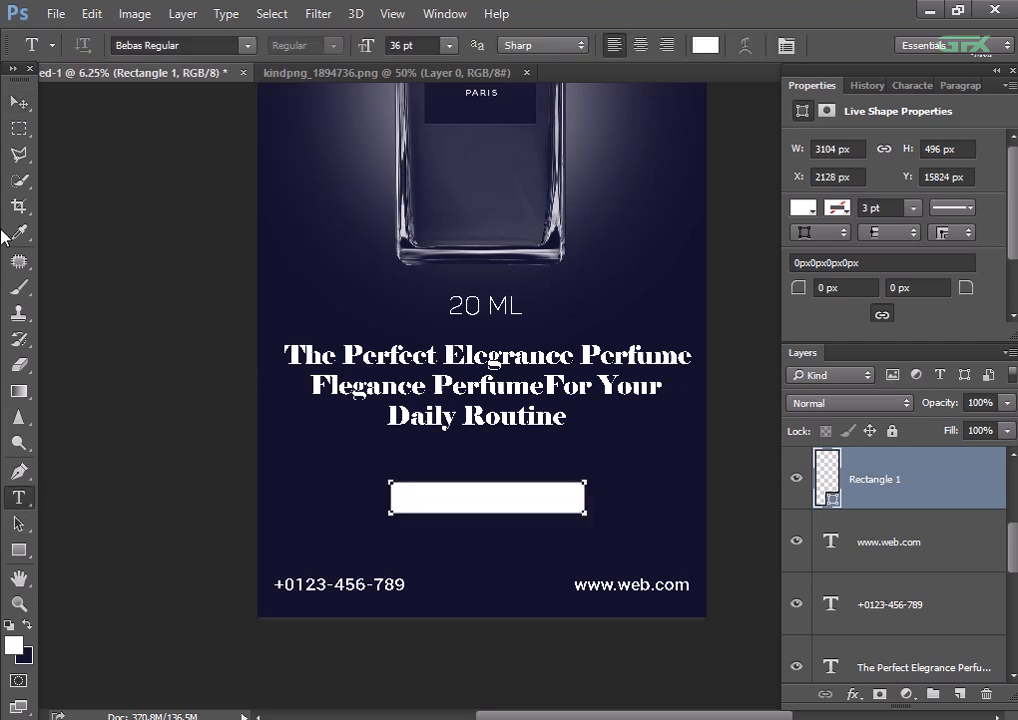
pyautogui.click(19, 102)
pyautogui.click(19, 497)
pyautogui.click(313, 458)
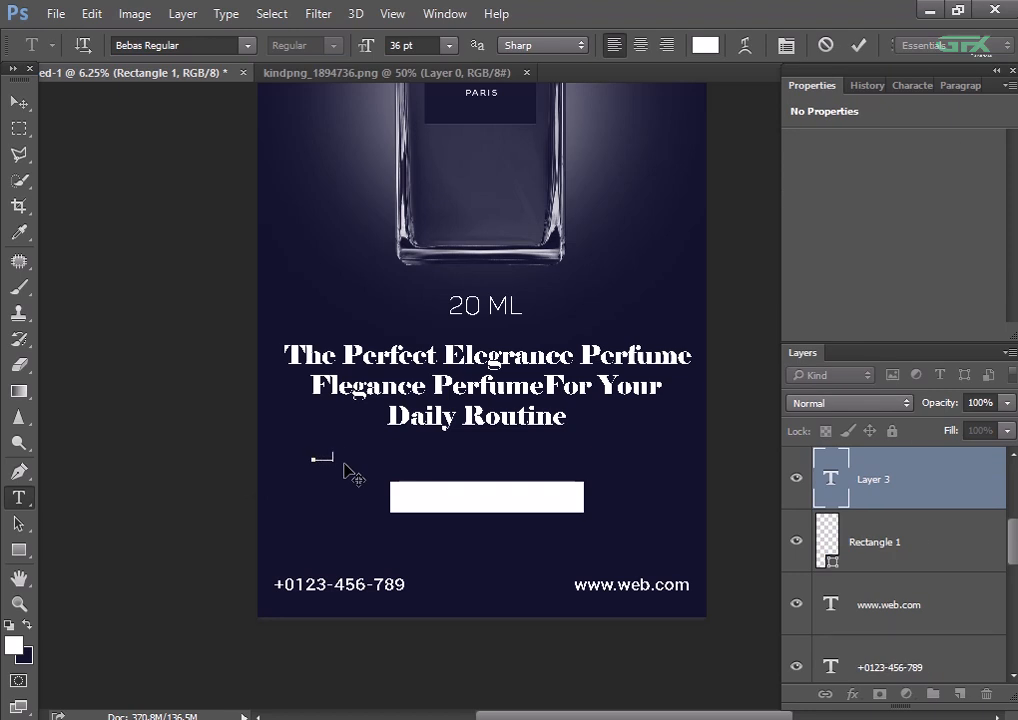
pyautogui.click(19, 100)
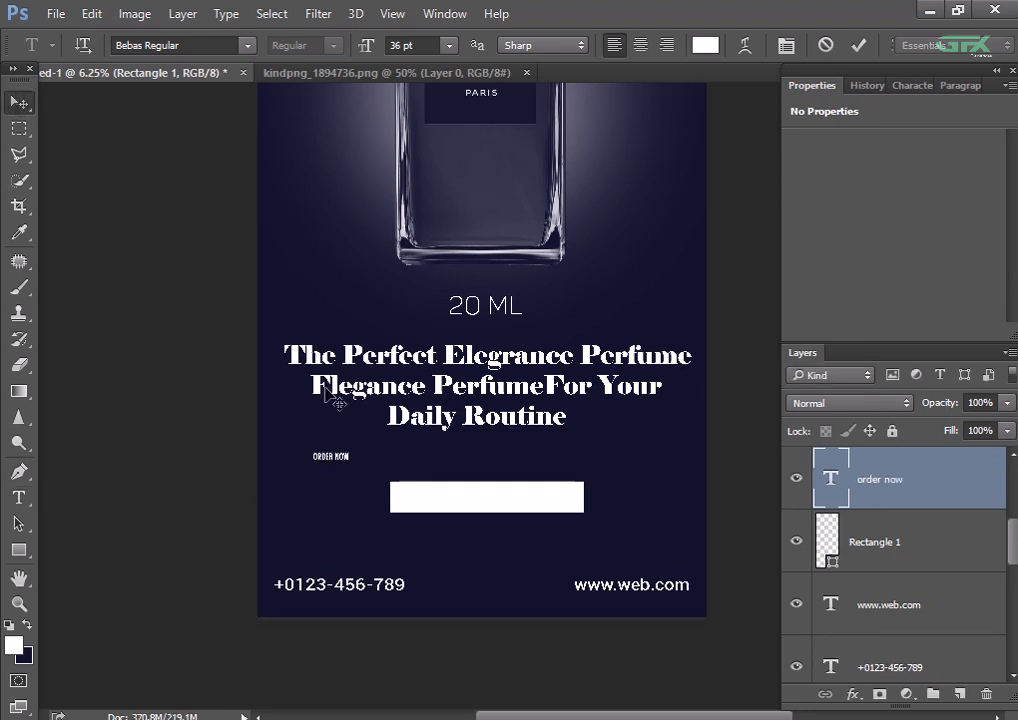
pyautogui.hotkey('ctrl', 't')
pyautogui.moveTo(365, 464)
pyautogui.mouseDown()
pyautogui.moveTo(395, 482)
pyautogui.moveTo(511, 495)
pyautogui.moveTo(509, 504)
pyautogui.moveTo(372, 472)
pyautogui.mouseUp()
pyautogui.press('Return')
# - Recolour the "order now" text to black (000000)
pyautogui.click(18, 497)
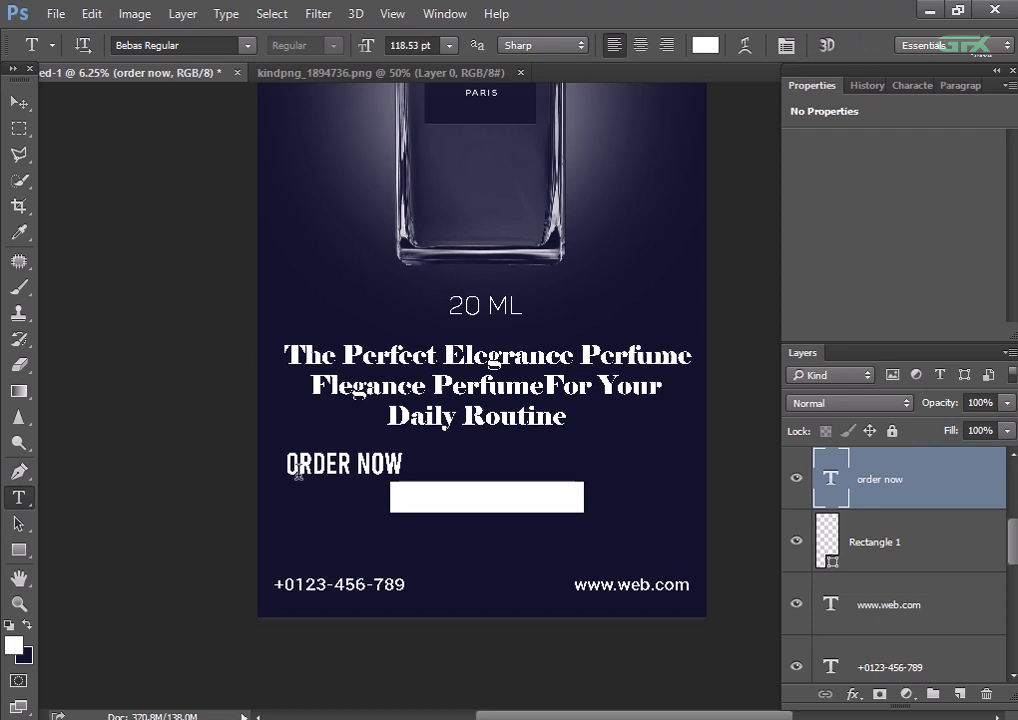
pyautogui.moveTo(288, 463); pyautogui.dragTo(440, 450)
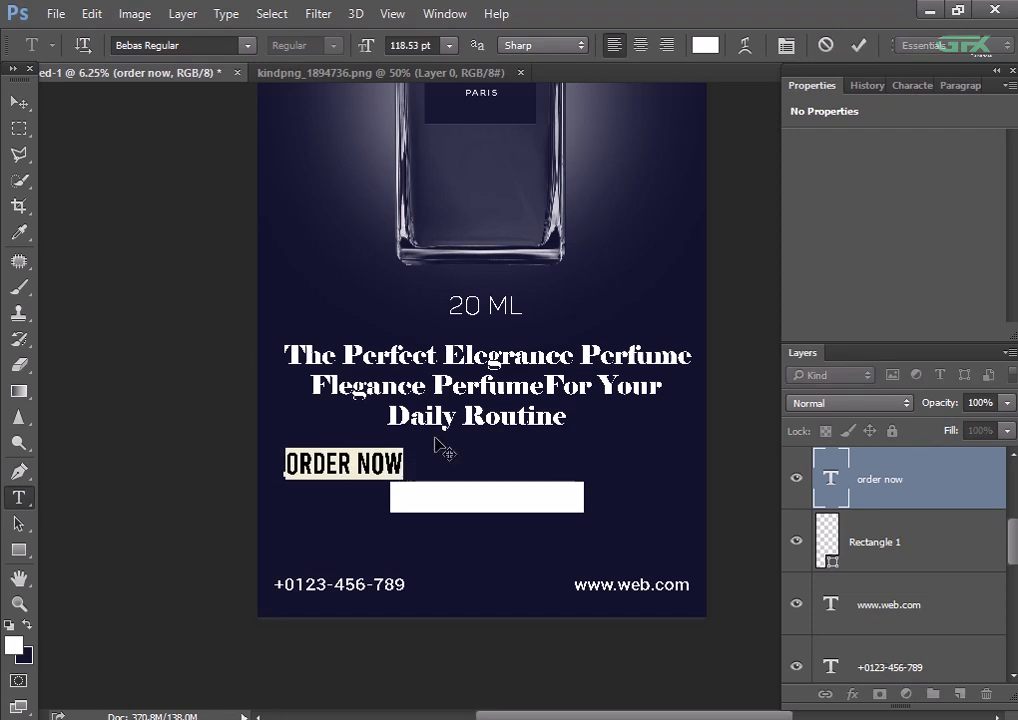
pyautogui.click(697, 48)
pyautogui.moveTo(391, 286); pyautogui.dragTo(245, 438)
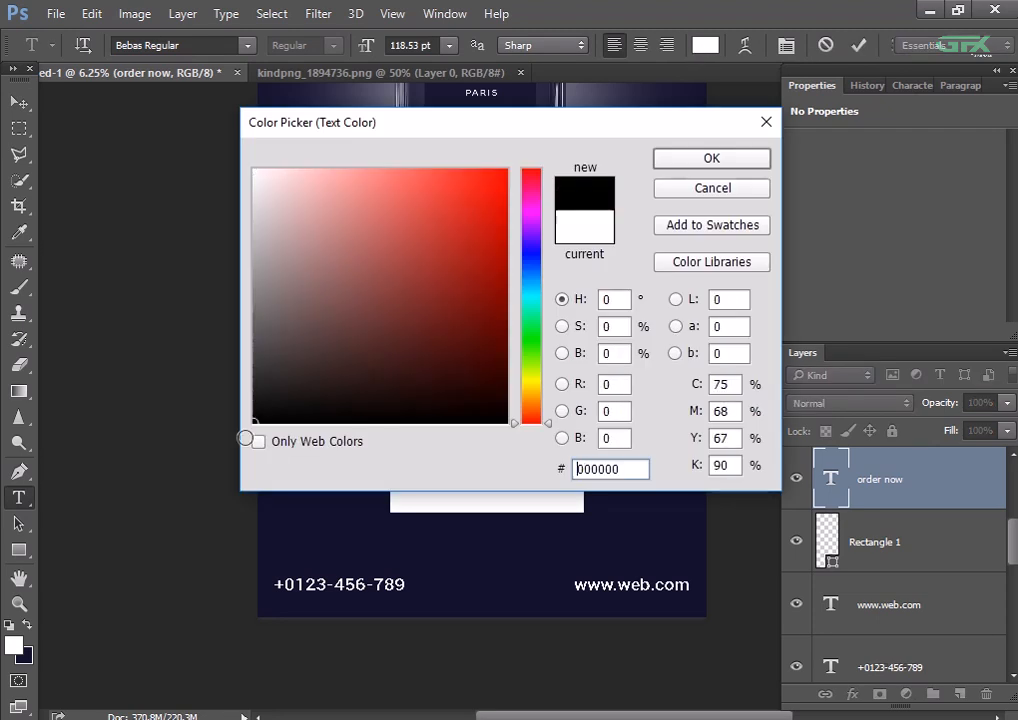
pyautogui.click(707, 160)
# - Move the "order now" text onto the middle of the white rectangle
pyautogui.click(19, 102)
pyautogui.moveTo(360, 470); pyautogui.dragTo(500, 503)
pyautogui.hotkey('ctrl', '-')
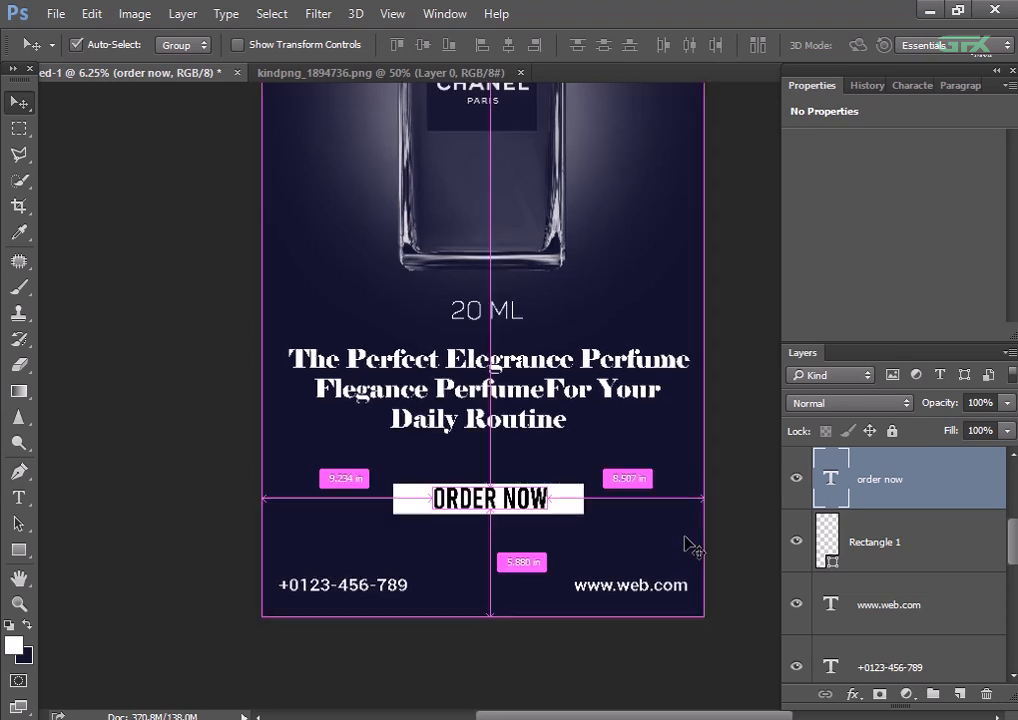
pyautogui.hotkey('ctrl', '+')
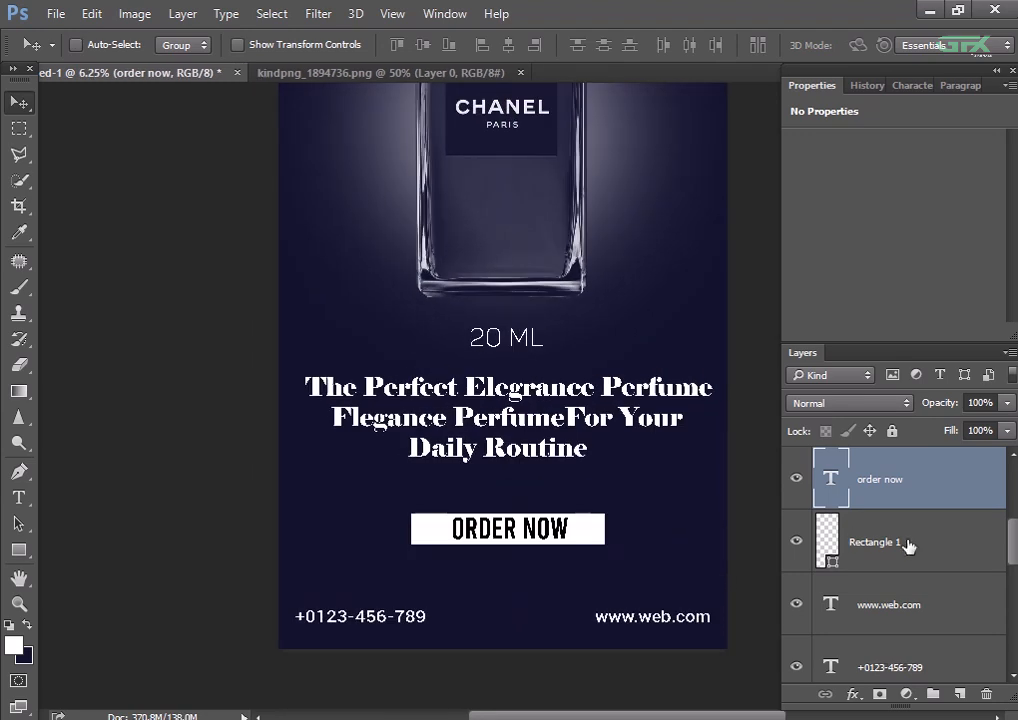
# - Stretch the white button rectangle upwards to a height of about 592 px, keeping its width
pyautogui.click(905, 545)
pyautogui.hotkey('ctrl', 't')
pyautogui.moveTo(510, 508); pyautogui.dragTo(509, 501)
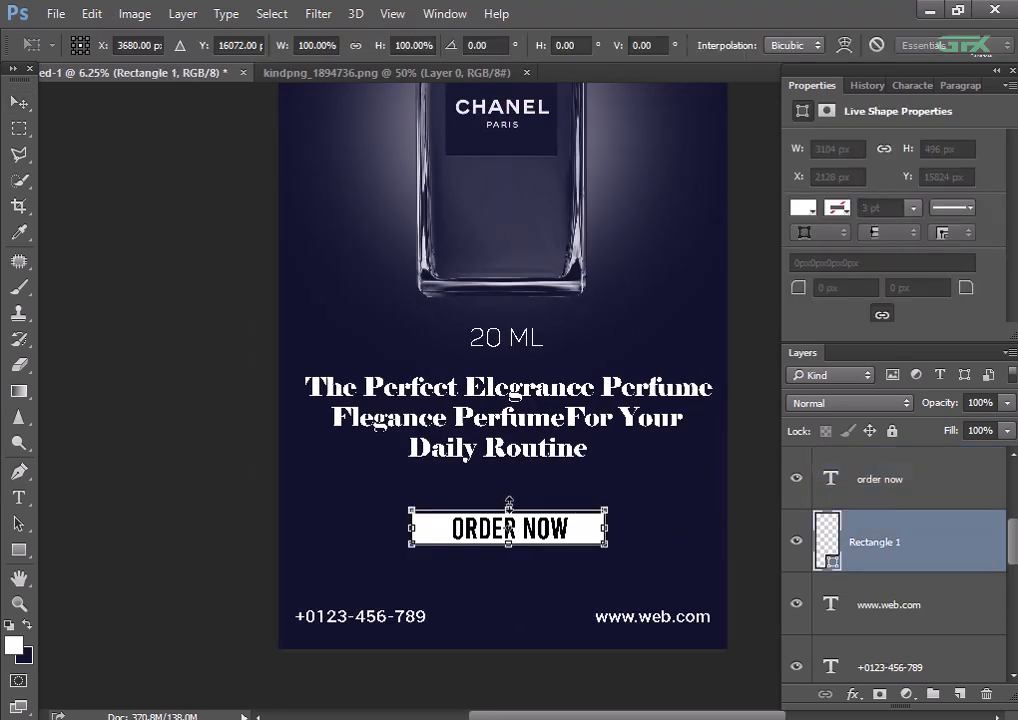
pyautogui.press('Return')
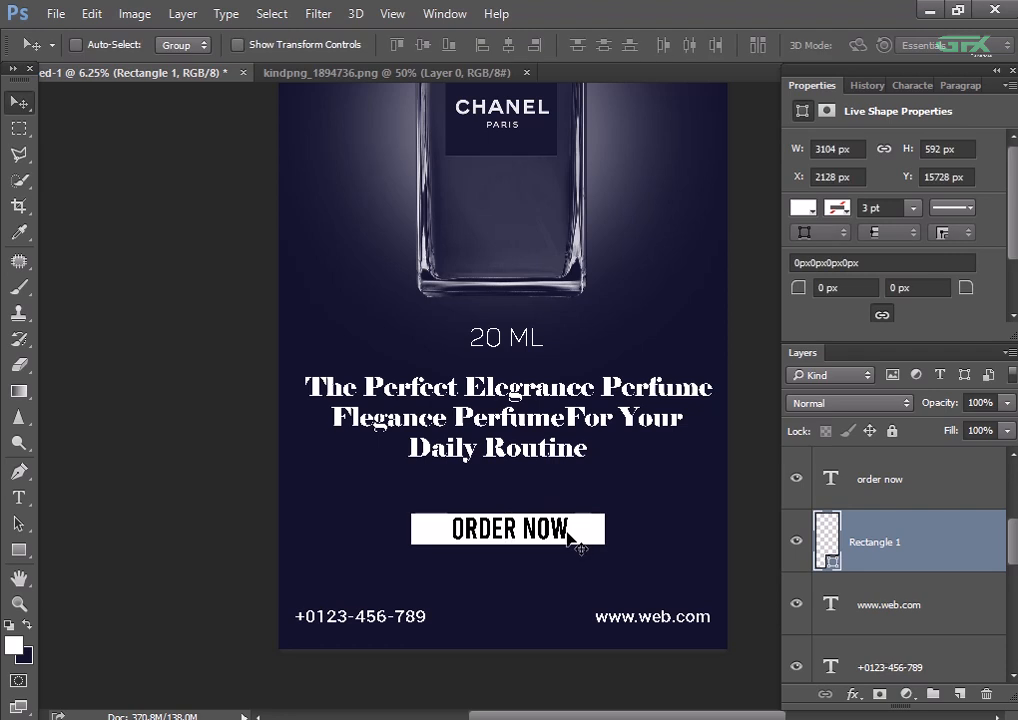
pyautogui.hotkey('ctrl', '-')
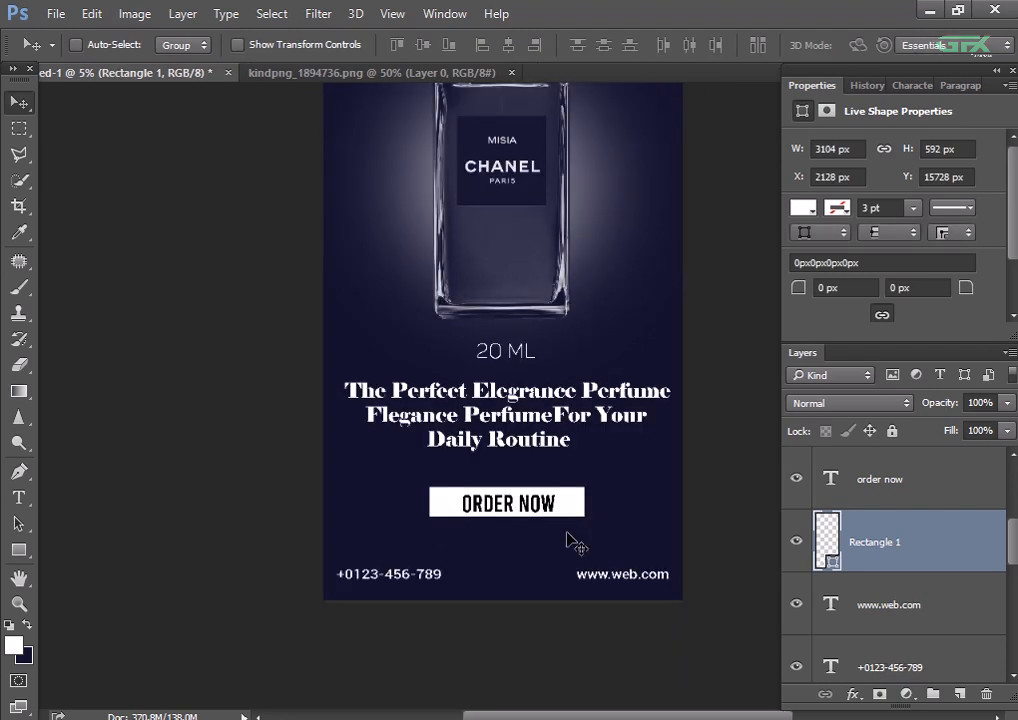
# - Select the "order now" text and Rectangle 1 layers together and align their centres
pyautogui.press('ctrl')
pyautogui.hotkey('ctrl', '+')
pyautogui.hotkey('ctrl', '+')
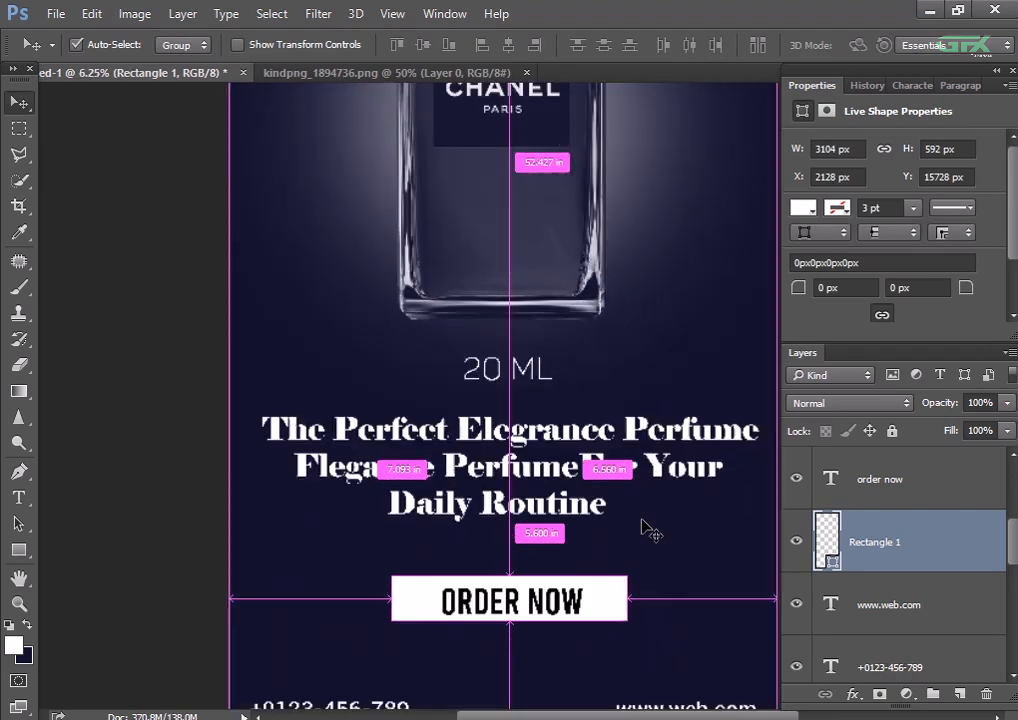
pyautogui.click(878, 497)
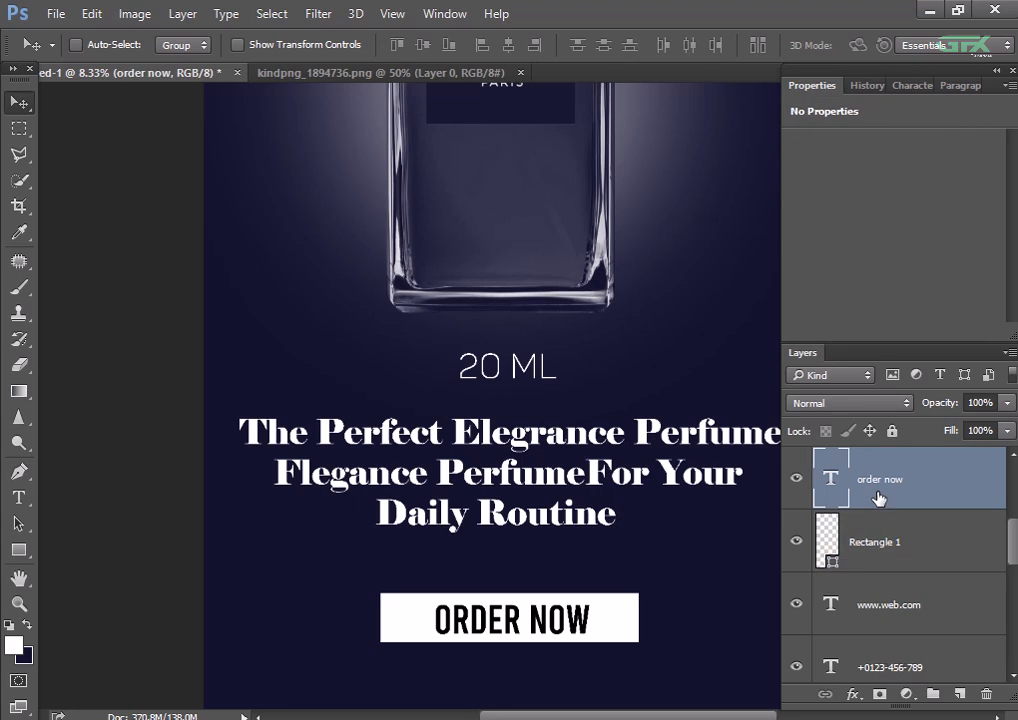
pyautogui.keyDown('ctrl'); pyautogui.click(872, 525); pyautogui.keyUp('ctrl')
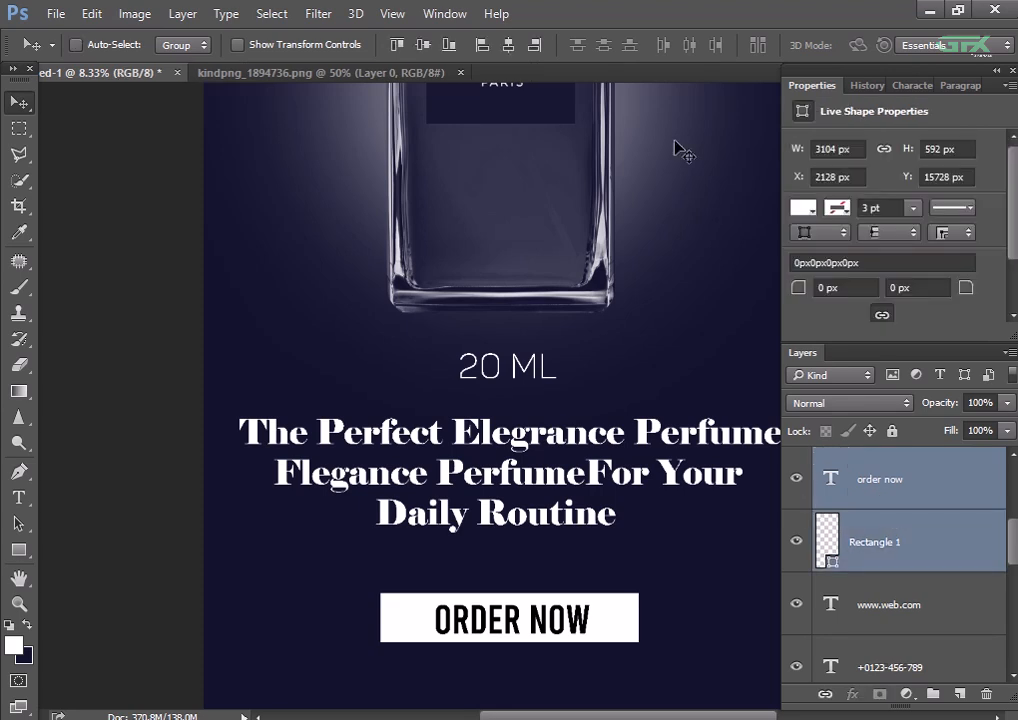
pyautogui.click(508, 45)
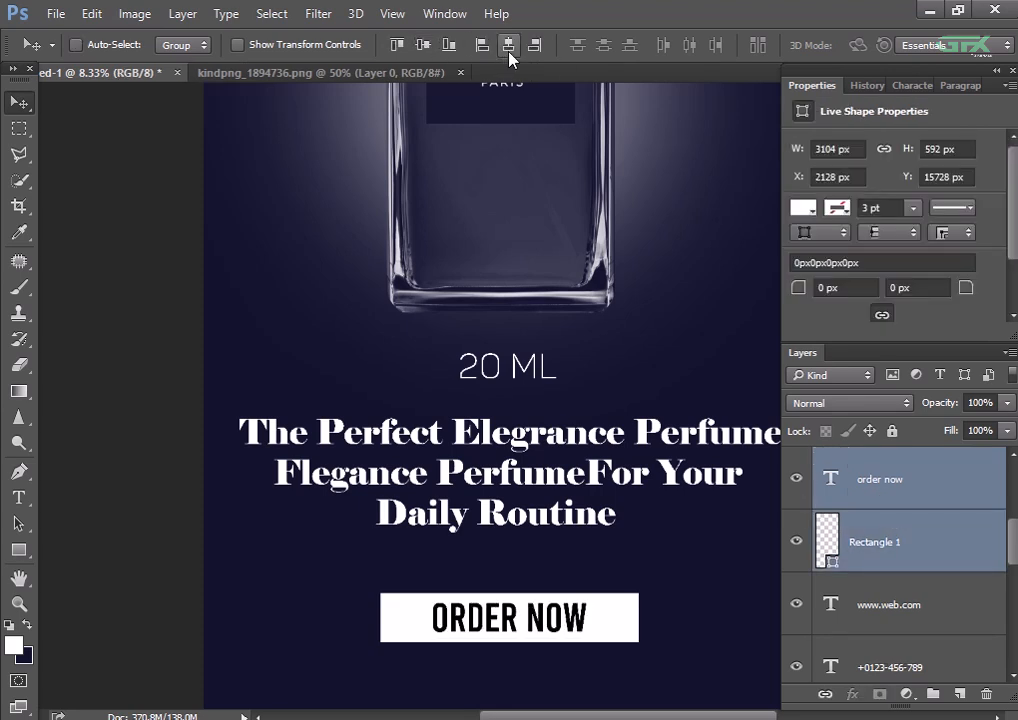
pyautogui.hotkey('ctrl', '-')
pyautogui.hotkey('ctrl', '-')
pyautogui.scroll(2, 386, 295)
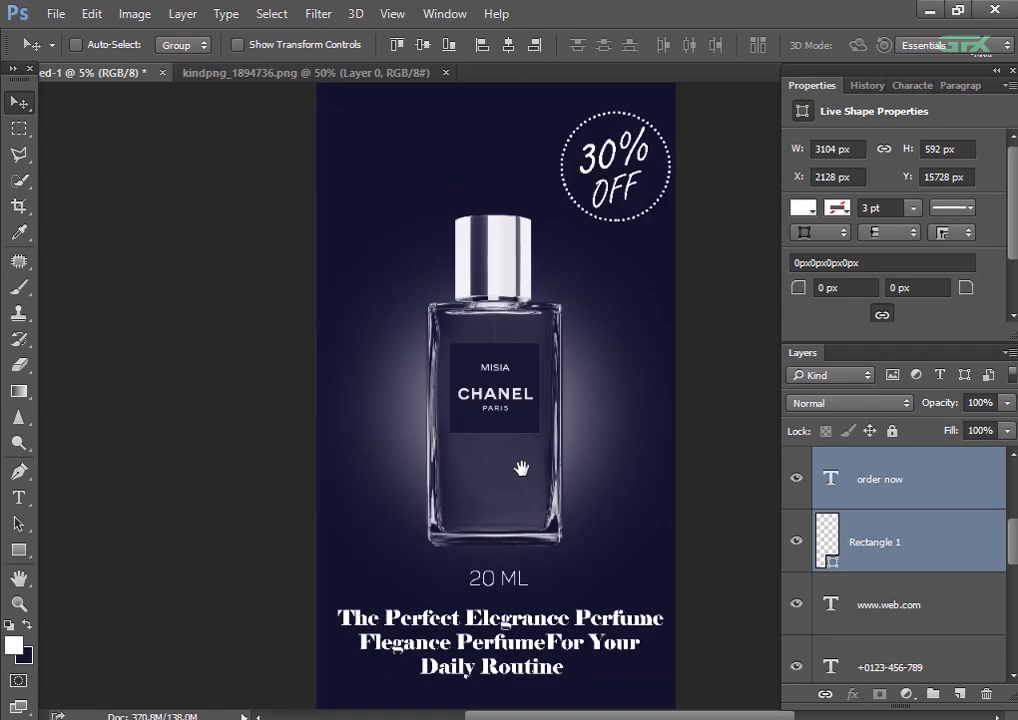
pyautogui.hotkey('ctrl', '-')
pyautogui.hotkey('ctrl', '-')
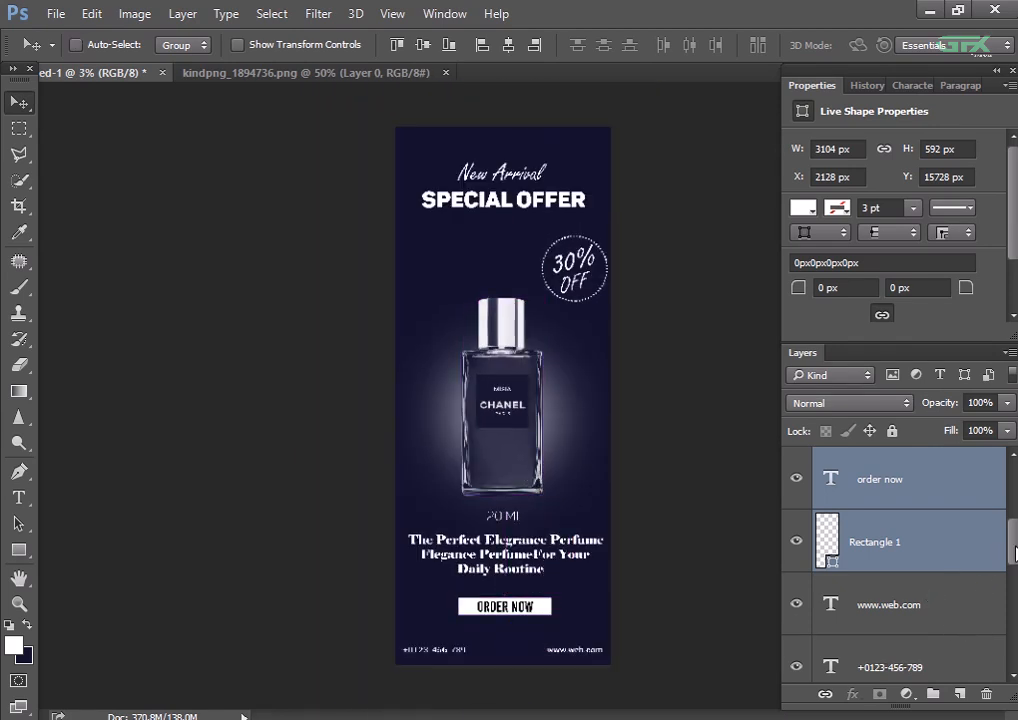
pyautogui.moveTo(1014, 550); pyautogui.dragTo(1015, 592)
pyautogui.click(928, 546)
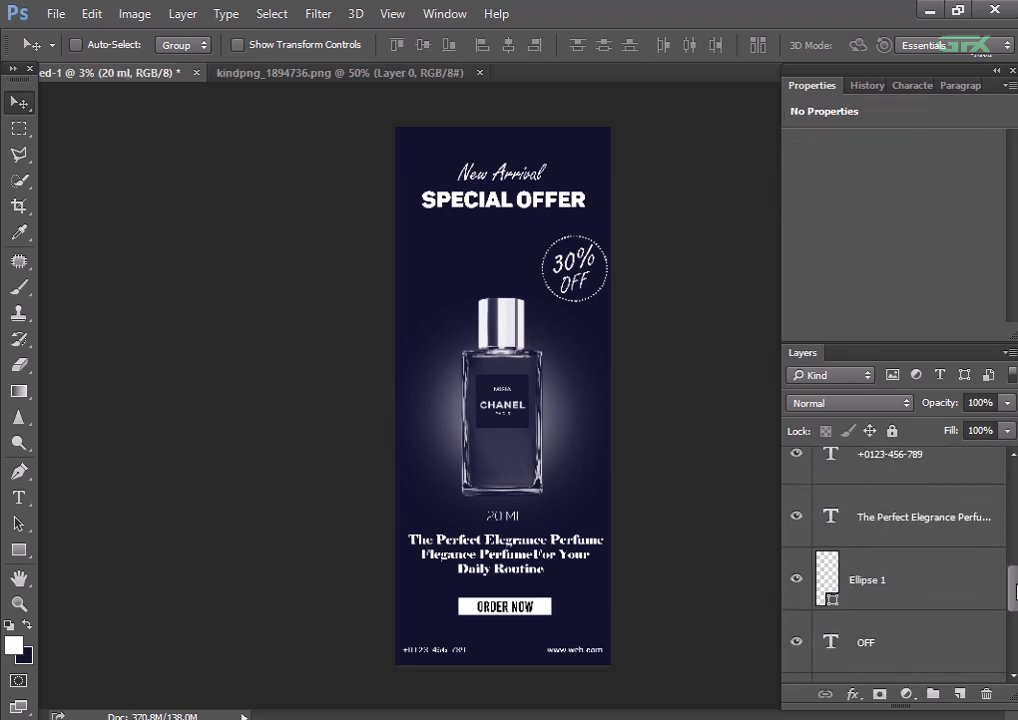
pyautogui.keyDown('ctrl'); pyautogui.click(961, 577); pyautogui.keyUp('ctrl')
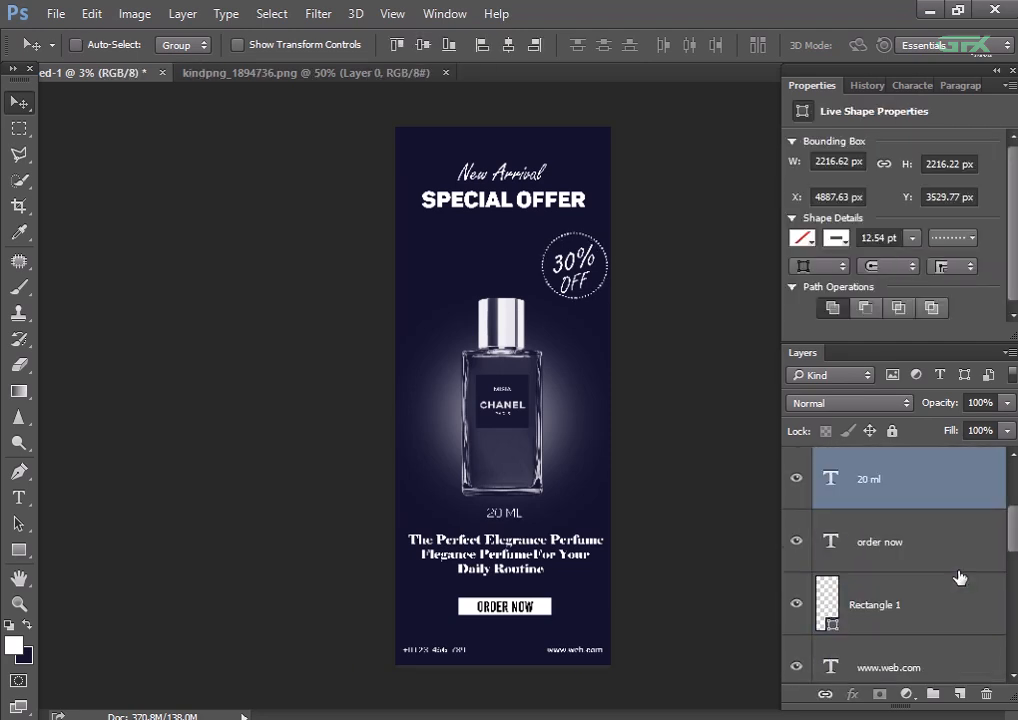
pyautogui.press('Down')
pyautogui.press('Down')
pyautogui.press('Down')
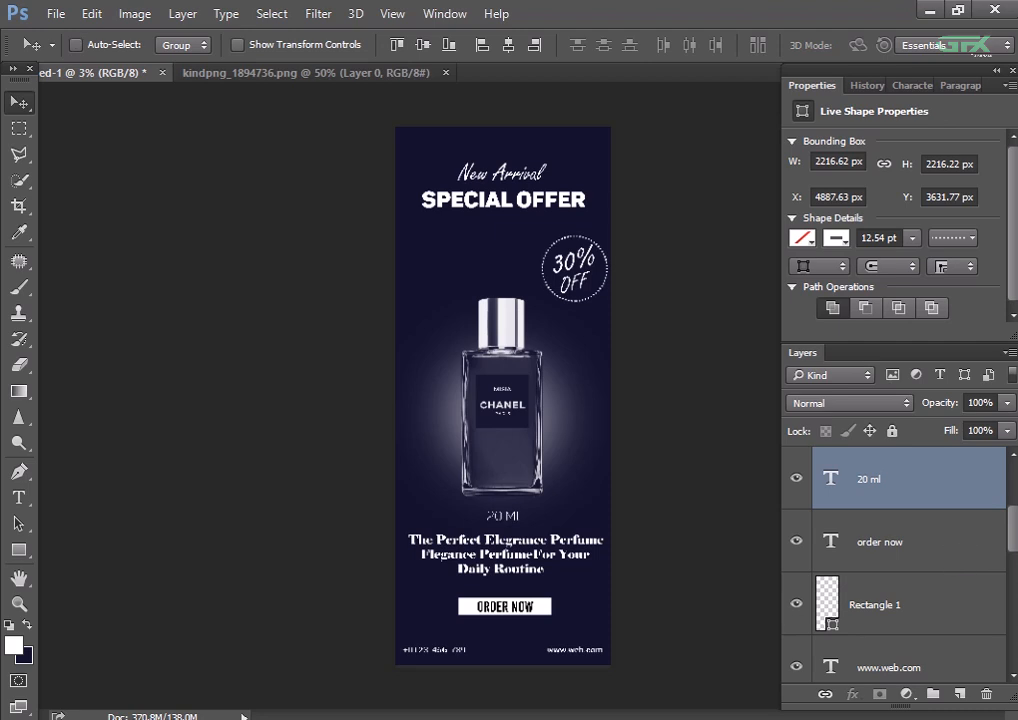
# - Select the bottle layer and the "20 ml" text together and nudge both slightly upwards
pyautogui.scroll(1, 976, 538)
pyautogui.moveTo(1012, 535); pyautogui.dragTo(1012, 478)
pyautogui.click(876, 543)
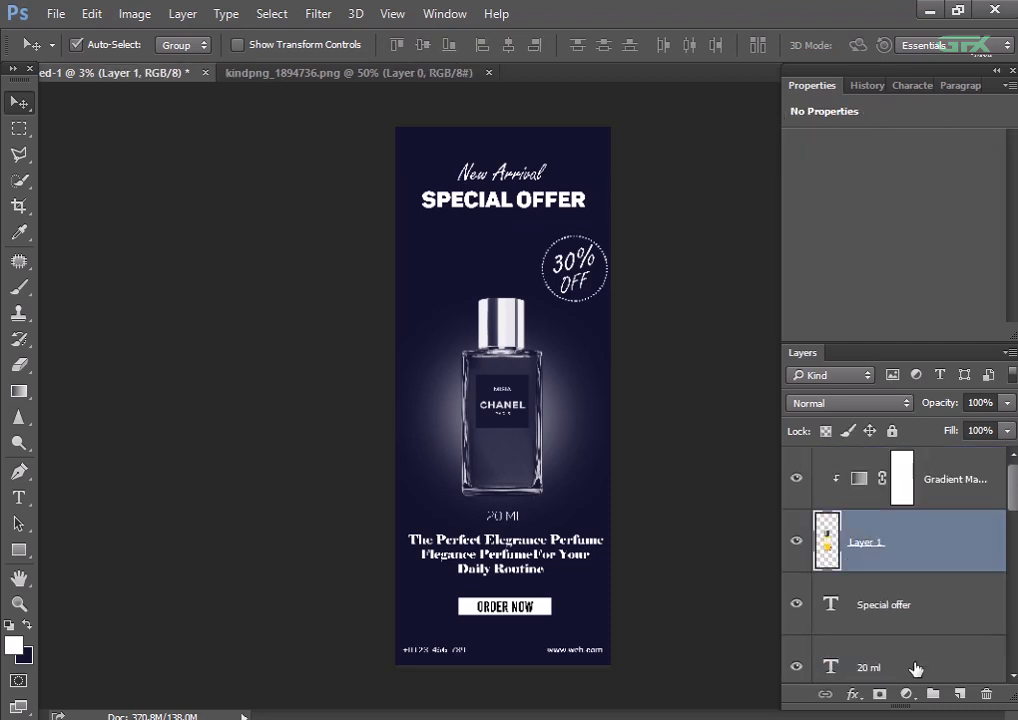
pyautogui.keyDown('ctrl'); pyautogui.click(915, 668); pyautogui.keyUp('ctrl')
pyautogui.press('Up')
pyautogui.press('Up')
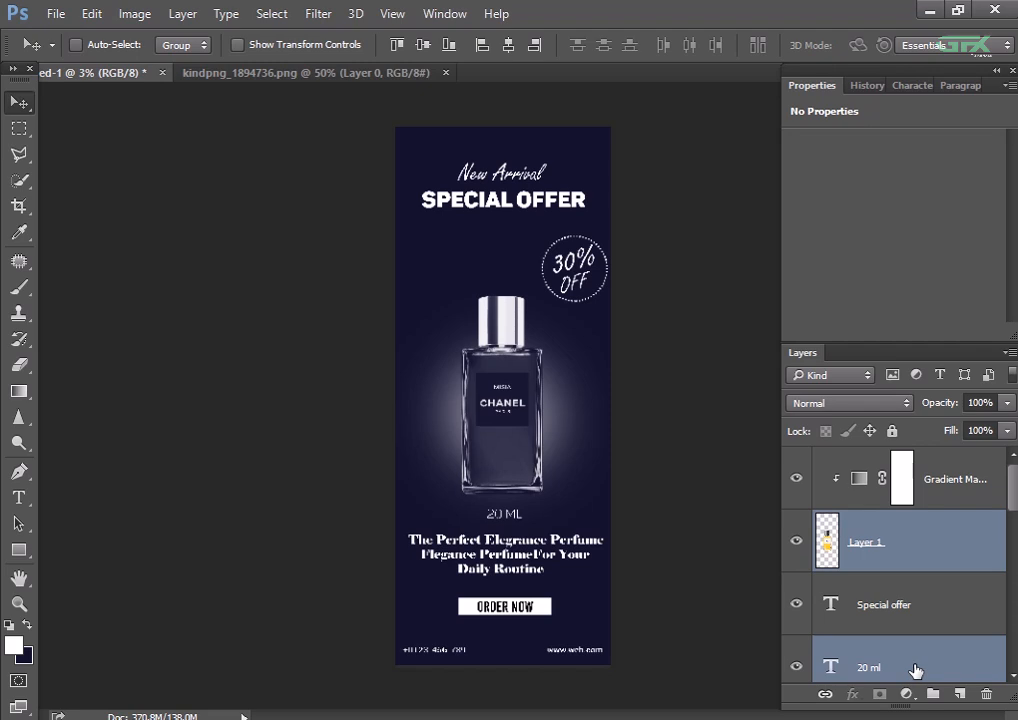
pyautogui.press('Up')
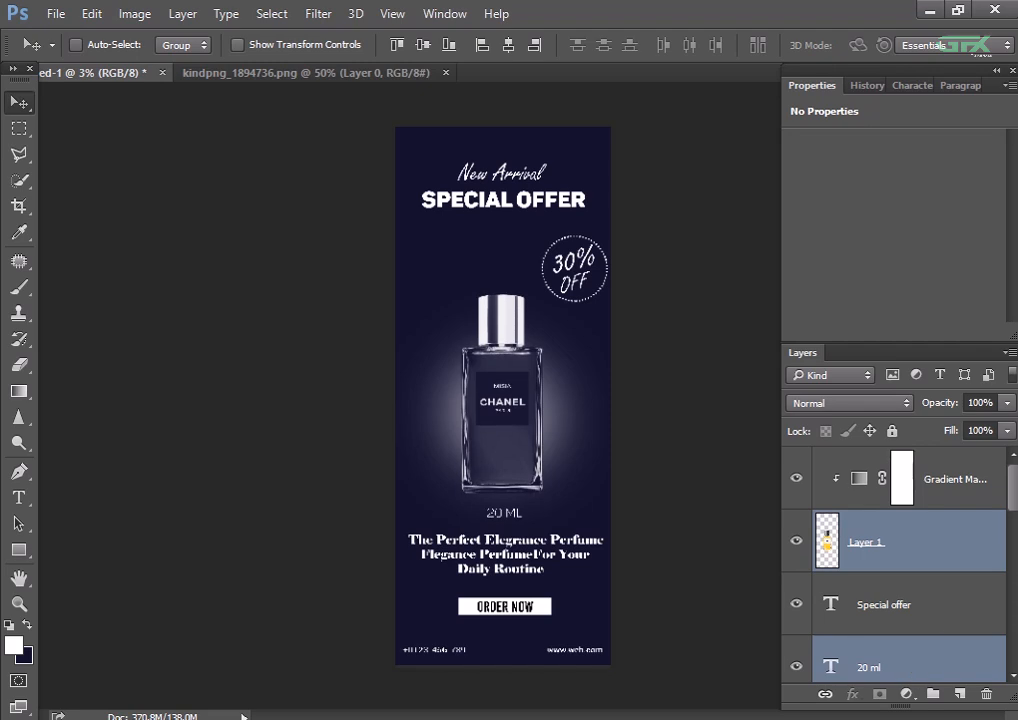
# - Select the glow layer behind the bottle (Layer 2) and scale it up slightly
pyautogui.scroll(-3, 1006, 564)
pyautogui.scroll(-2, 1013, 547)
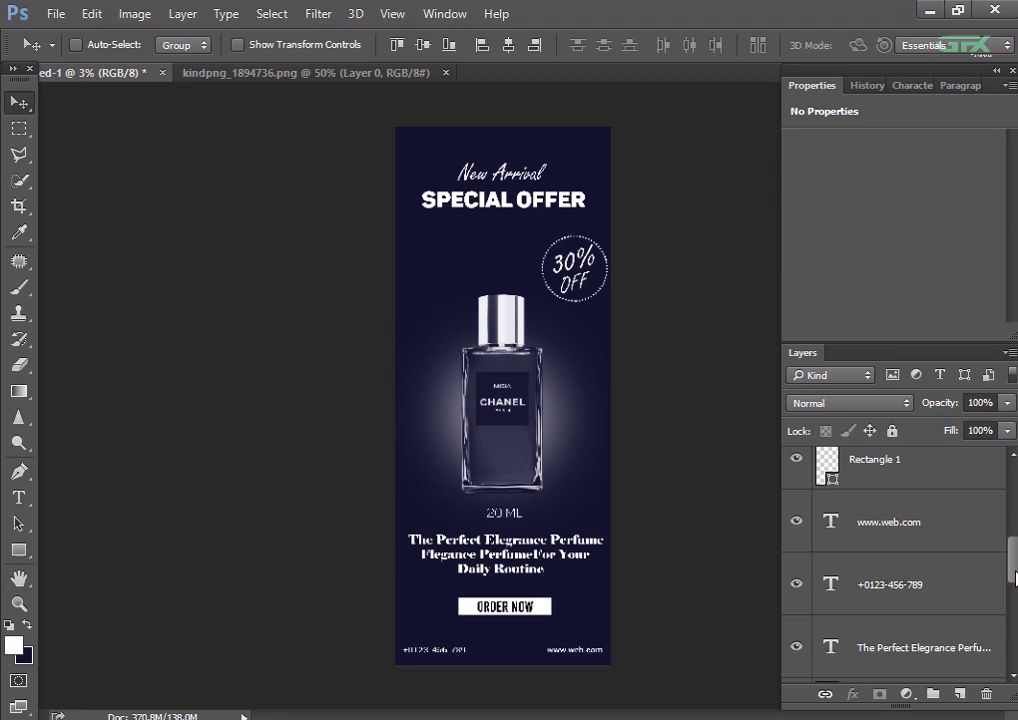
pyautogui.moveTo(1013, 577); pyautogui.dragTo(1014, 533)
pyautogui.scroll(-5, 987, 576)
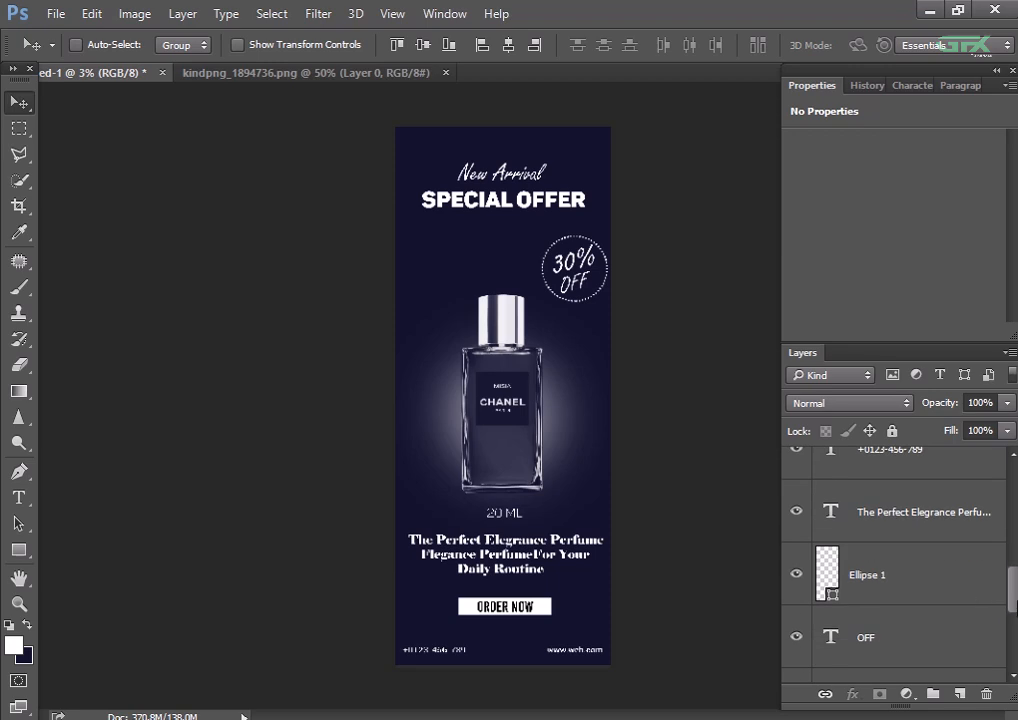
pyautogui.moveTo(1012, 596); pyautogui.dragTo(1012, 636)
pyautogui.click(904, 623)
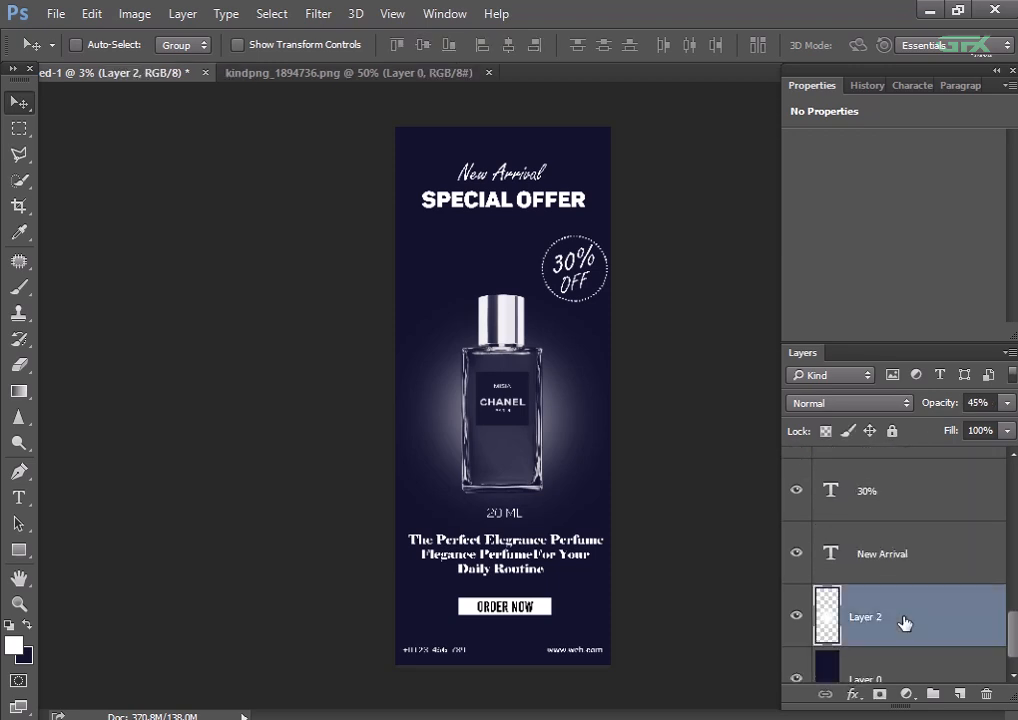
pyautogui.hotkey('ctrl', 't')
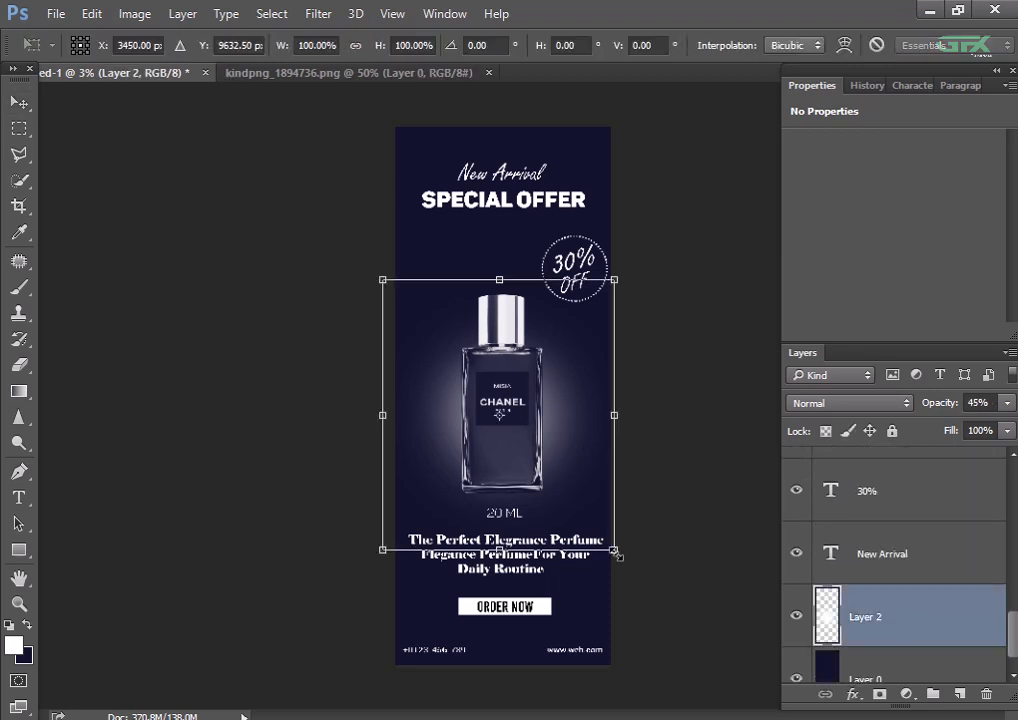
pyautogui.moveTo(617, 555); pyautogui.dragTo(623, 559)
pyautogui.press('Return')
# - Lower the opacity of the glow layer behind the bottle to 36%
pyautogui.hotkey('ctrl', '+')
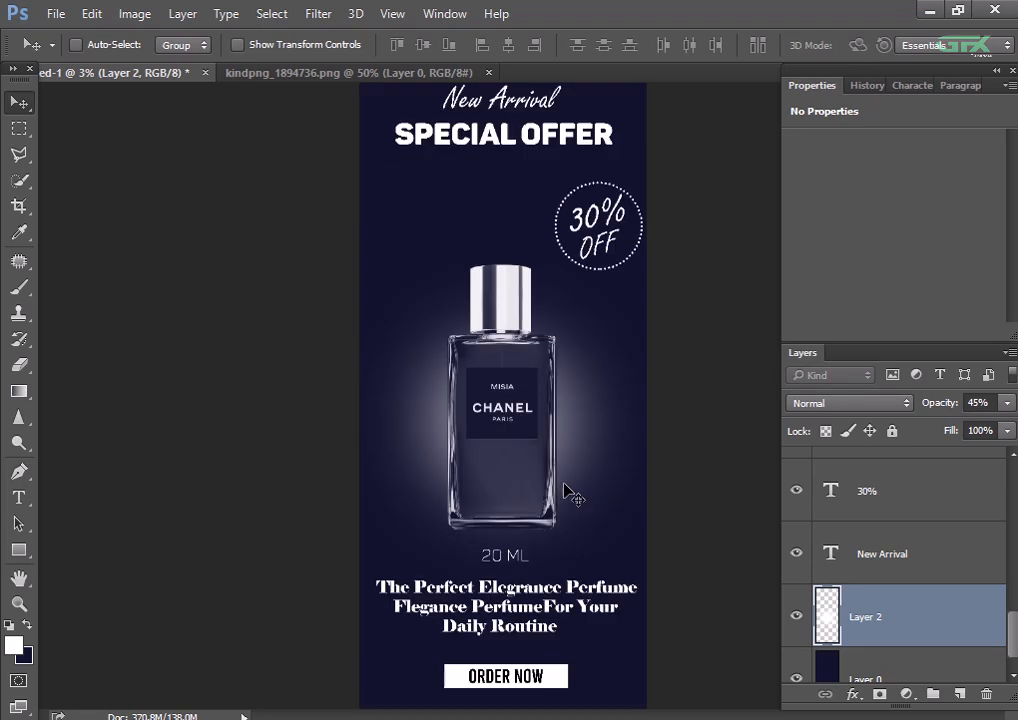
pyautogui.click(1006, 403)
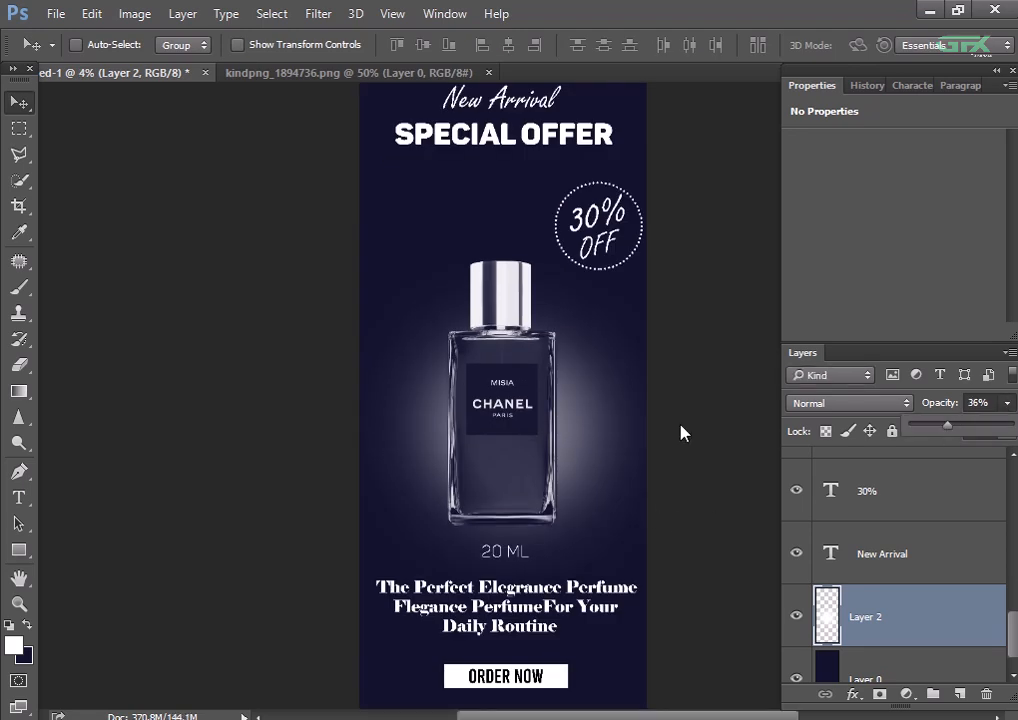
pyautogui.click(614, 419)
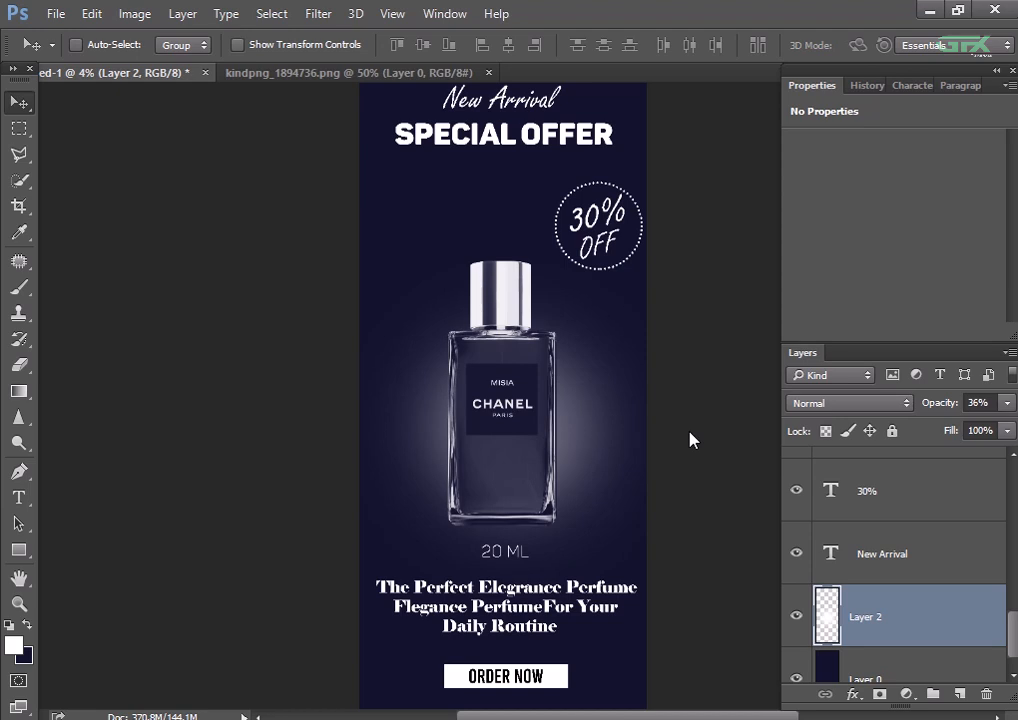
# - Select the "New Arrival" and "Special offer" text layers together and nudge both slightly downwards
pyautogui.moveTo(600, 428)
pyautogui.mouseDown()
pyautogui.moveTo(612, 428)
pyautogui.moveTo(604, 425)
pyautogui.mouseUp()
pyautogui.moveTo(666, 316); pyautogui.dragTo(664, 432)
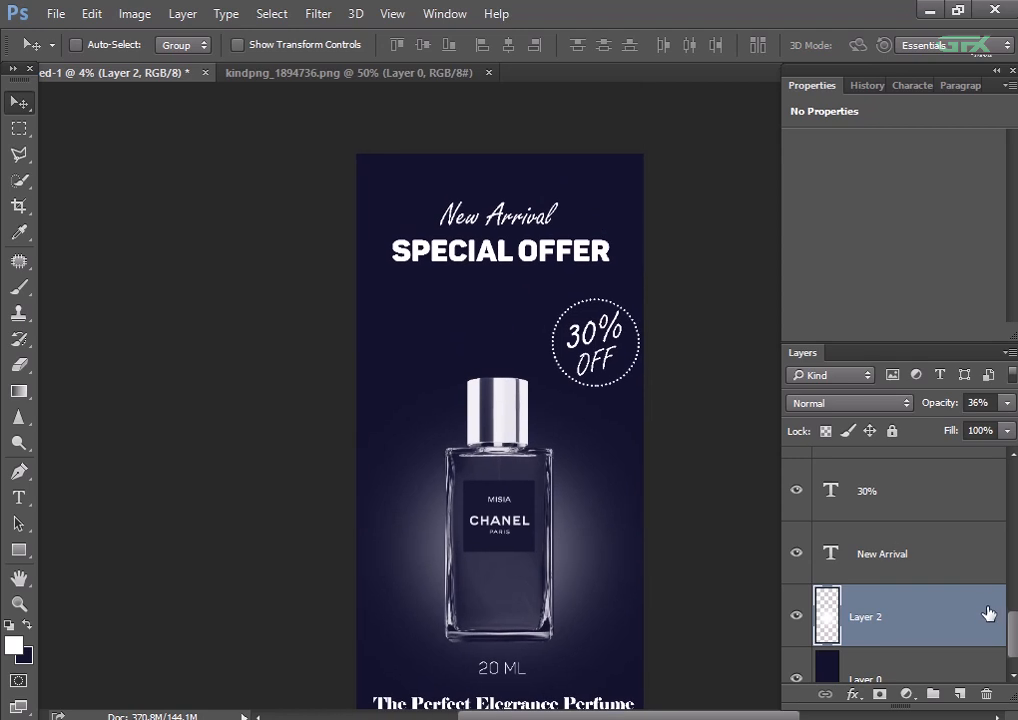
pyautogui.click(941, 571)
pyautogui.moveTo(1013, 663); pyautogui.dragTo(1012, 508)
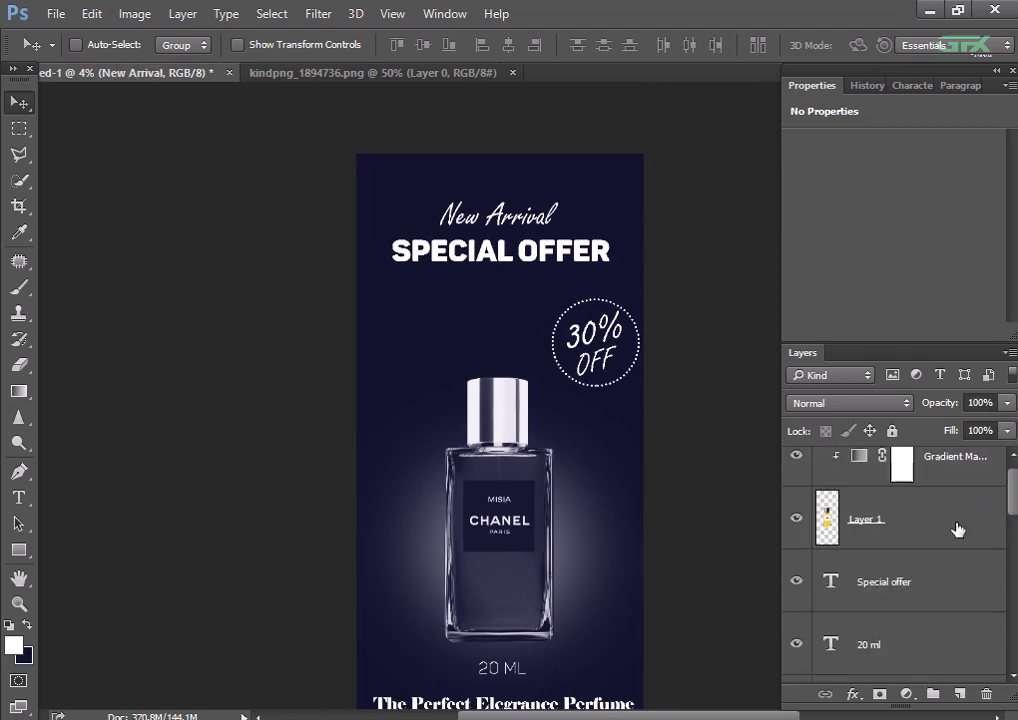
pyautogui.keyDown('ctrl'); pyautogui.click(908, 592); pyautogui.keyUp('ctrl')
pyautogui.press('Down')
pyautogui.press('Down')
pyautogui.press('Down')
pyautogui.press('Down')
pyautogui.press('Down')
pyautogui.press('Down')
pyautogui.press('Down')
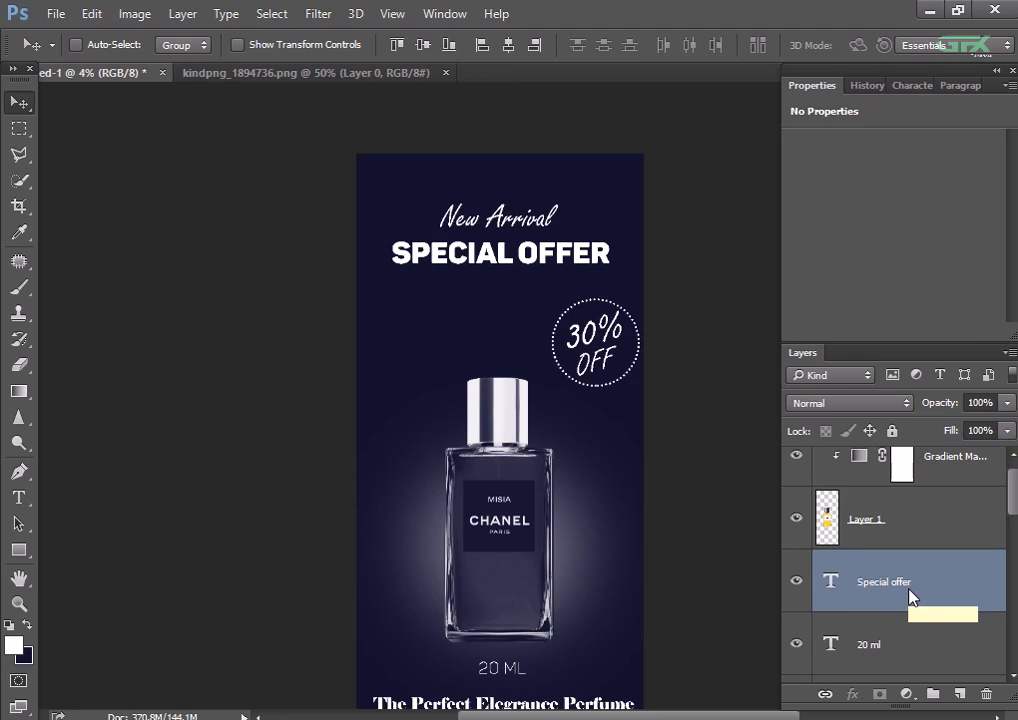
# - Nudge the dotted circle (Ellipse 1) around the "30% OFF" text slightly to the left
pyautogui.moveTo(1013, 491); pyautogui.dragTo(1013, 600)
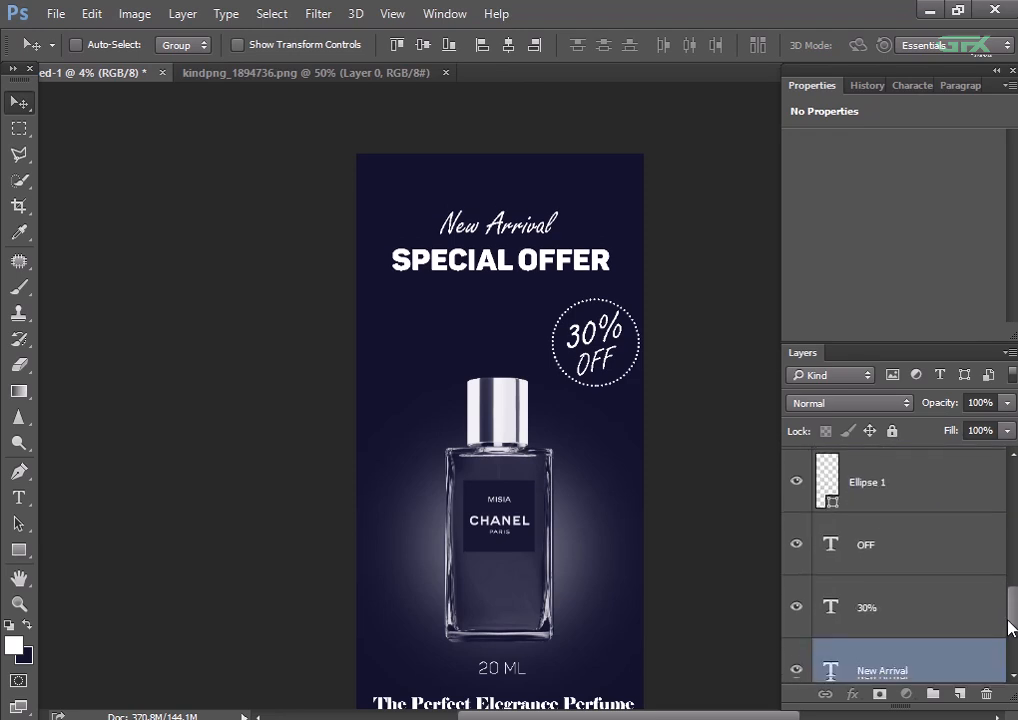
pyautogui.click(905, 562)
pyautogui.keyDown('ctrl'); pyautogui.click(908, 592); pyautogui.keyUp('ctrl')
pyautogui.keyDown('ctrl'); pyautogui.click(904, 487); pyautogui.keyUp('ctrl')
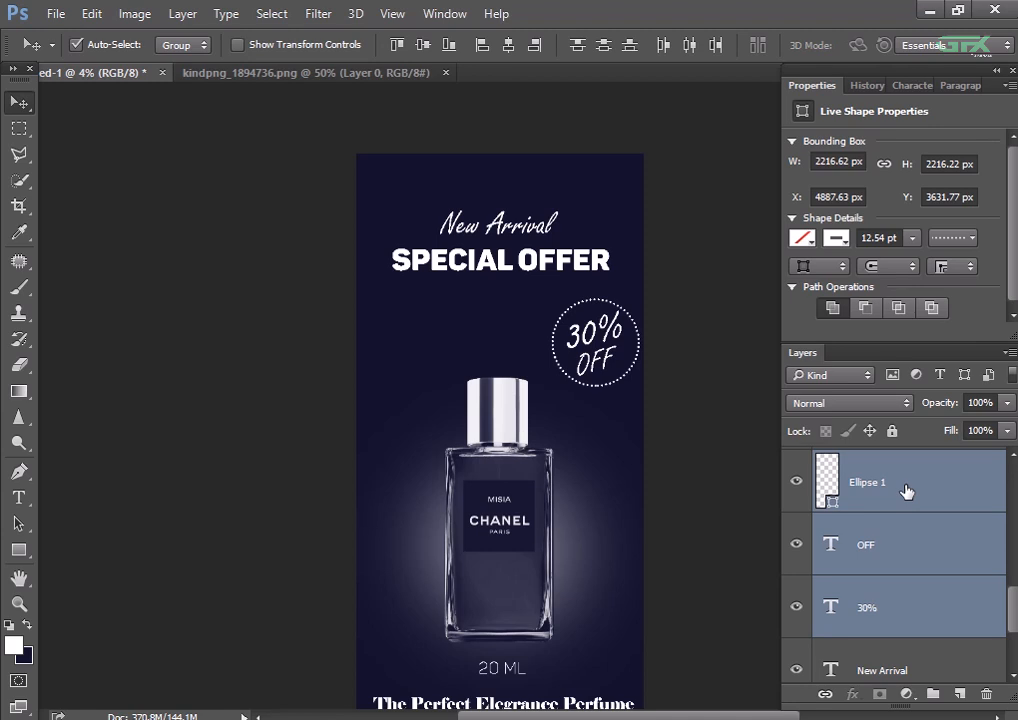
pyautogui.click(890, 498)
pyautogui.press('Left')
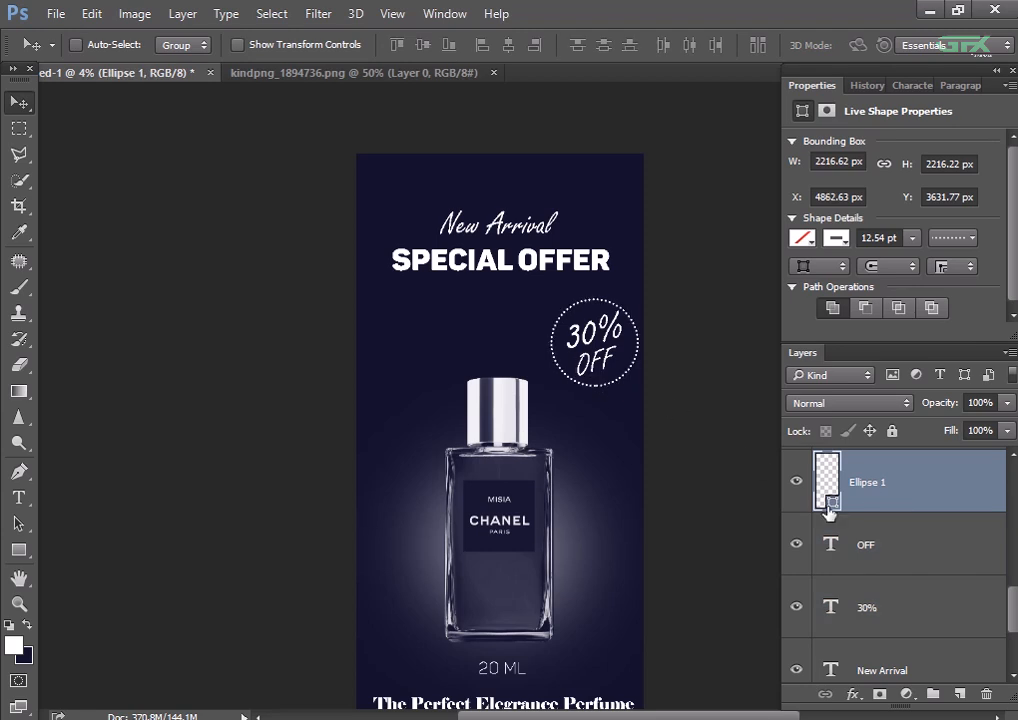
# - Select the dotted circle, "OFF" and "30%" layers together and scale them down to about 95.5%
pyautogui.keyDown('ctrl'); pyautogui.click(900, 553); pyautogui.keyUp('ctrl')
pyautogui.keyDown('ctrl'); pyautogui.click(888, 593); pyautogui.keyUp('ctrl')
pyautogui.hotkey('ctrl', 't')
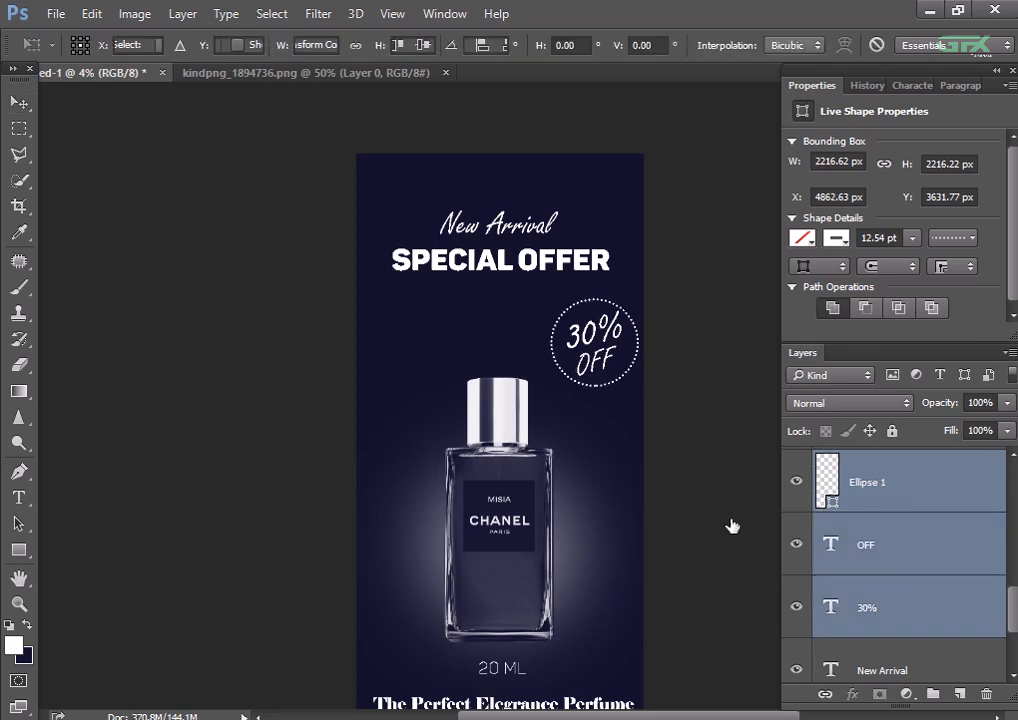
pyautogui.moveTo(640, 388); pyautogui.dragTo(626, 371)
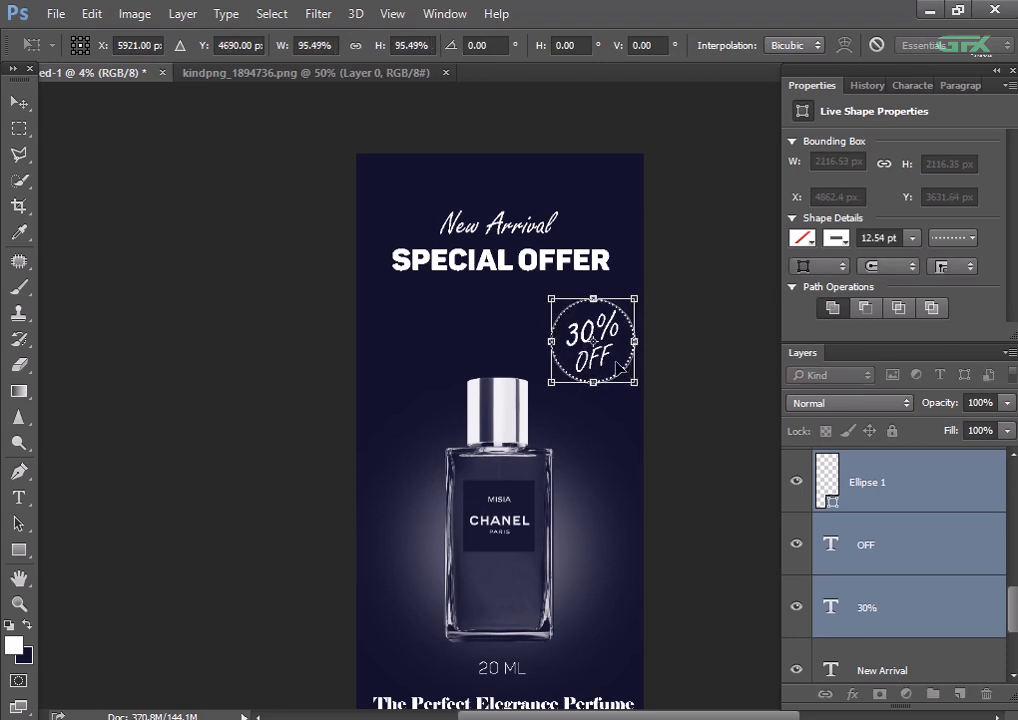
pyautogui.press('Return')
pyautogui.scroll(2, 668, 425)
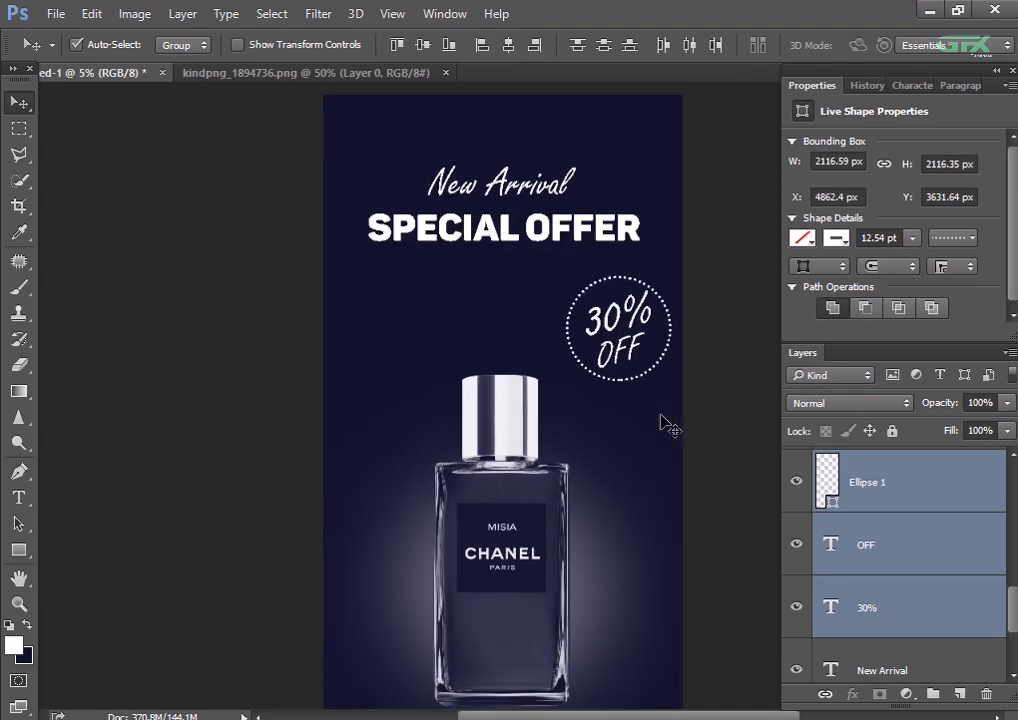
pyautogui.scroll(-3, 668, 425)
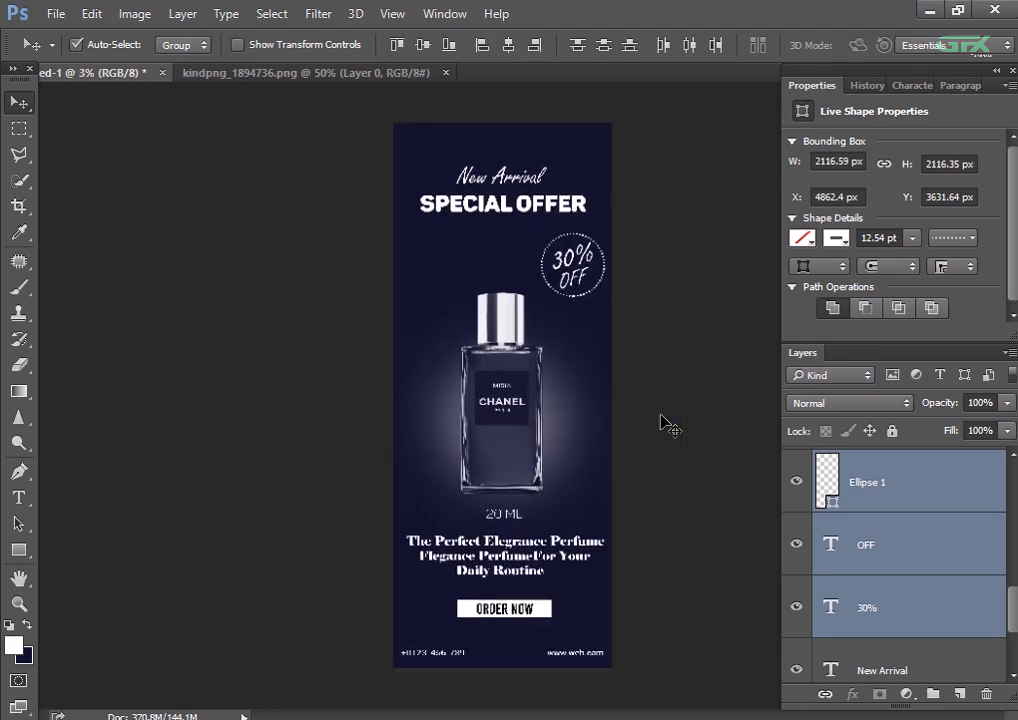
pyautogui.scroll(1, 668, 425)
pyautogui.scroll(3, 661, 422)
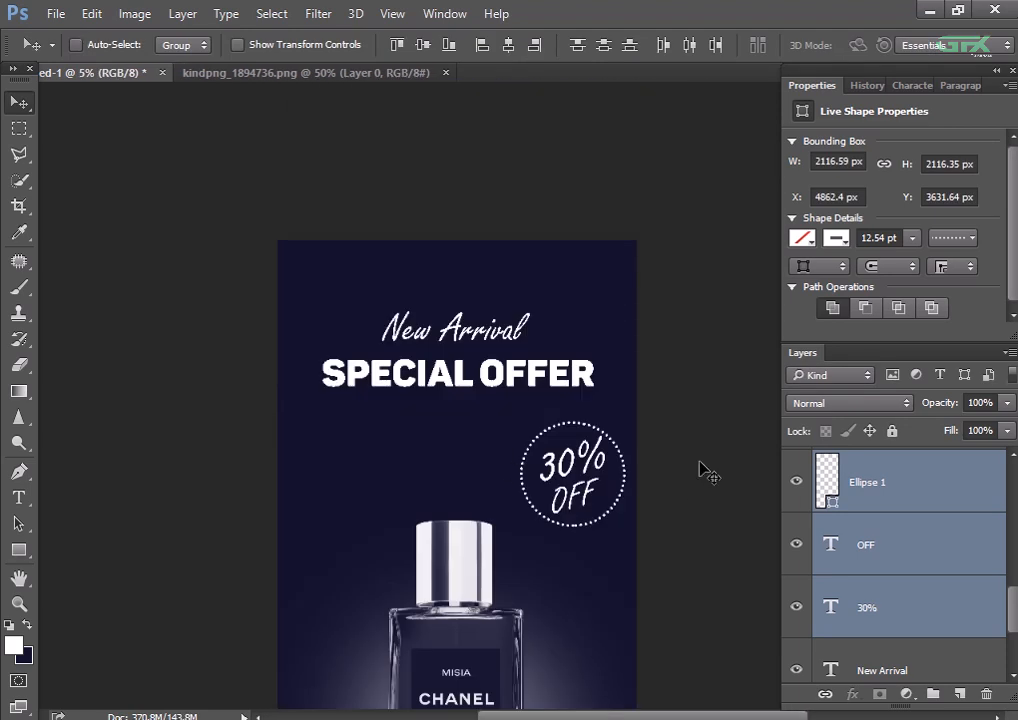
# - Move the "New Arrival" and "Special offer" texts together further down, closer to the "30% OFF" badge
pyautogui.click(905, 545)
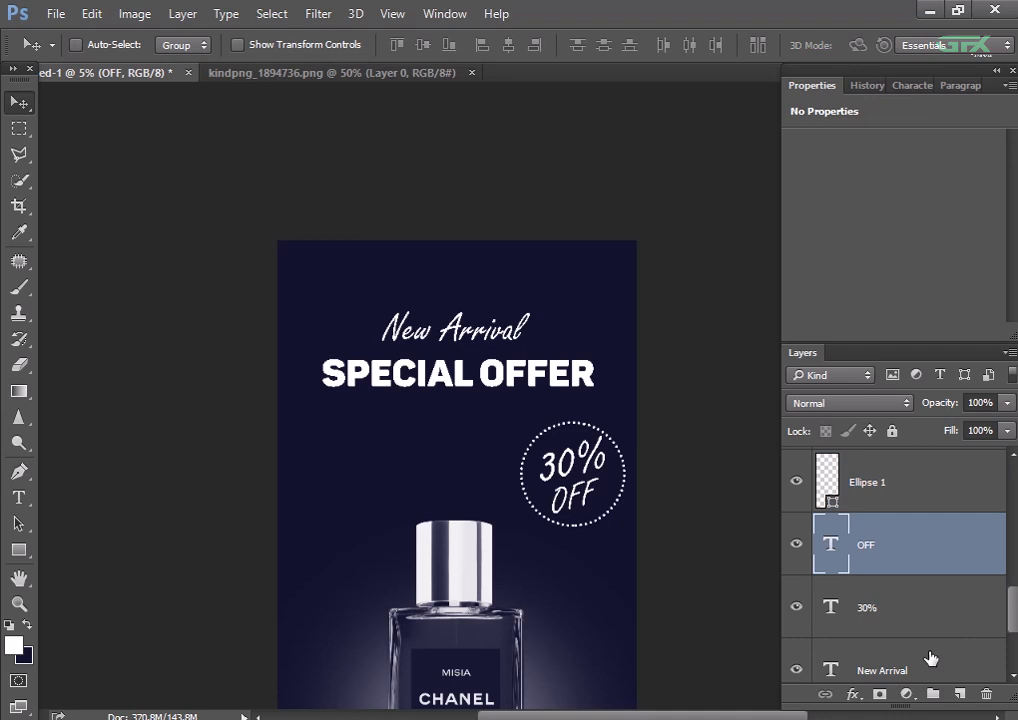
pyautogui.click(930, 657)
pyautogui.moveTo(1013, 610); pyautogui.dragTo(1013, 472)
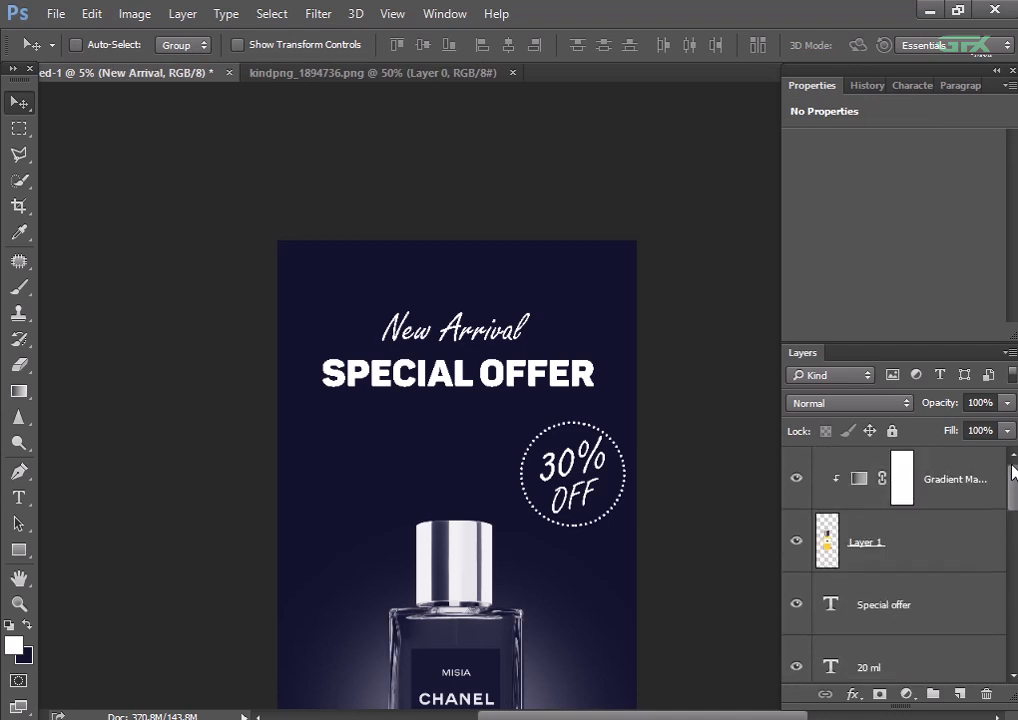
pyautogui.keyDown('ctrl'); pyautogui.click(940, 620); pyautogui.keyUp('ctrl')
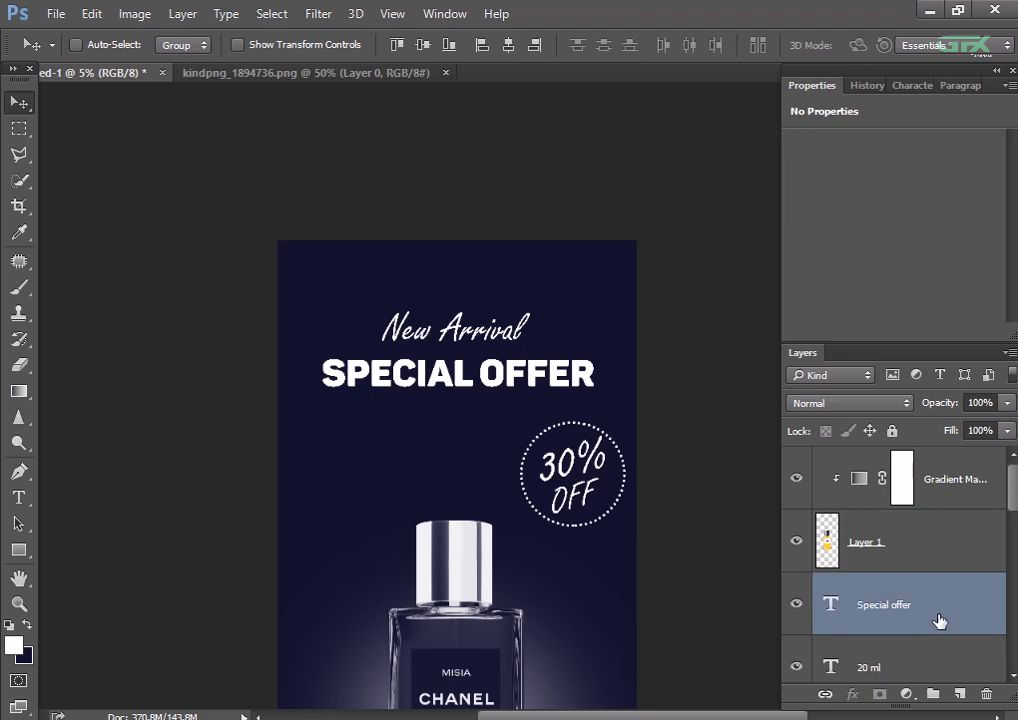
pyautogui.hotkey('shift', 'Down')
pyautogui.hotkey('shift', 'Down')
pyautogui.hotkey('shift', 'Down')
pyautogui.hotkey('shift', 'Down')
pyautogui.hotkey('shift', 'Down')
pyautogui.hotkey('shift', 'Down')
pyautogui.hotkey('shift', 'Down')
pyautogui.hotkey('shift', 'Down')
pyautogui.hotkey('shift', 'Down')
pyautogui.hotkey('shift', 'Down')
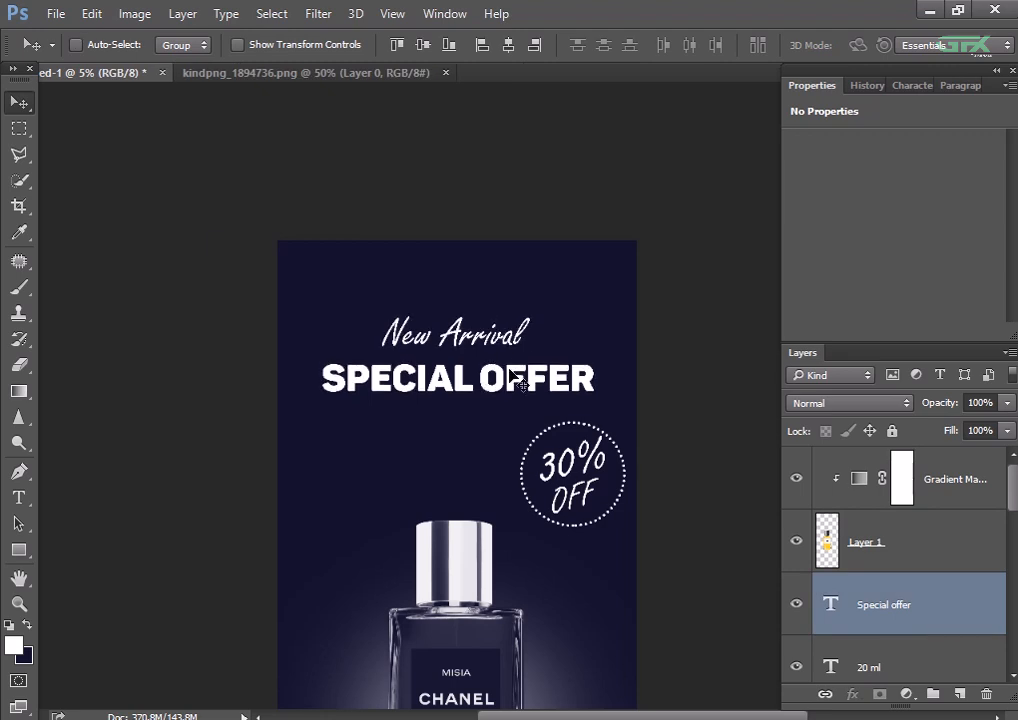
pyautogui.moveTo(512, 375); pyautogui.dragTo(513, 386)
pyautogui.hotkey('ctrl', '-')
pyautogui.hotkey('ctrl', '-')
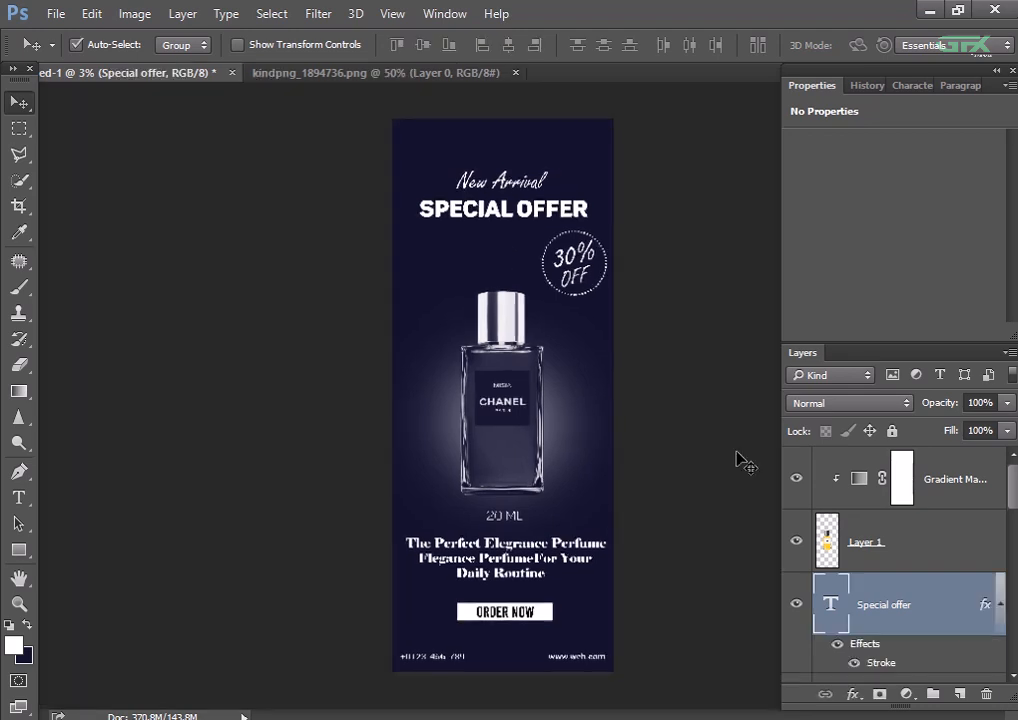
# - Select the three "30% OFF" badge layers together and move them slightly down, away from the headline
pyautogui.hotkey('ctrl', '+')
pyautogui.moveTo(698, 379); pyautogui.dragTo(678, 511)
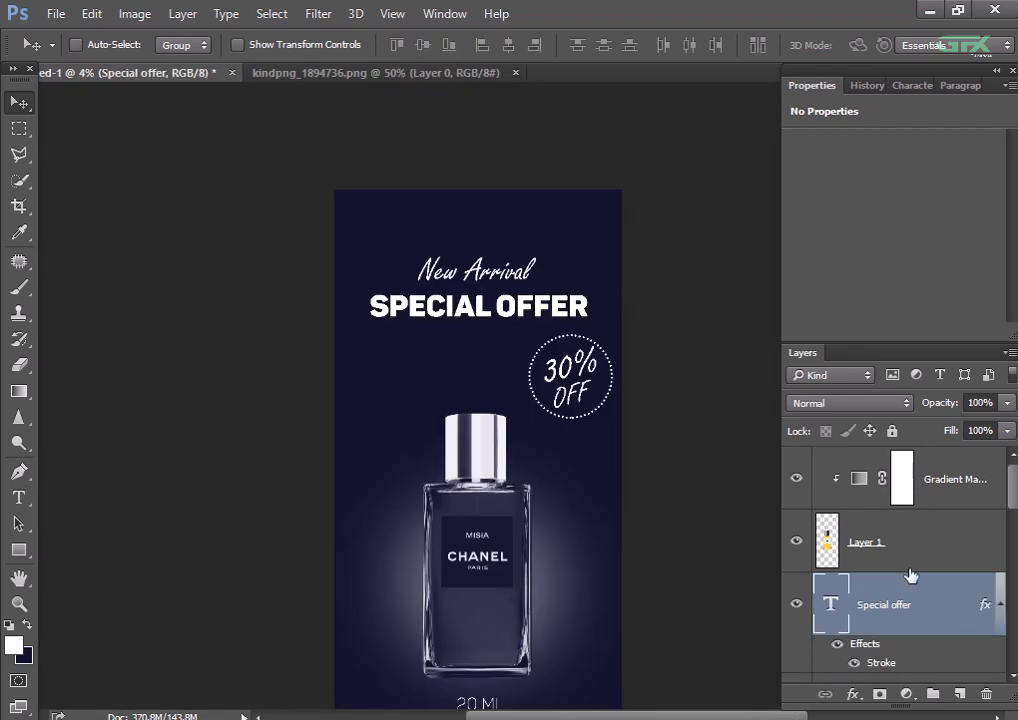
pyautogui.scroll(-5, 993, 524)
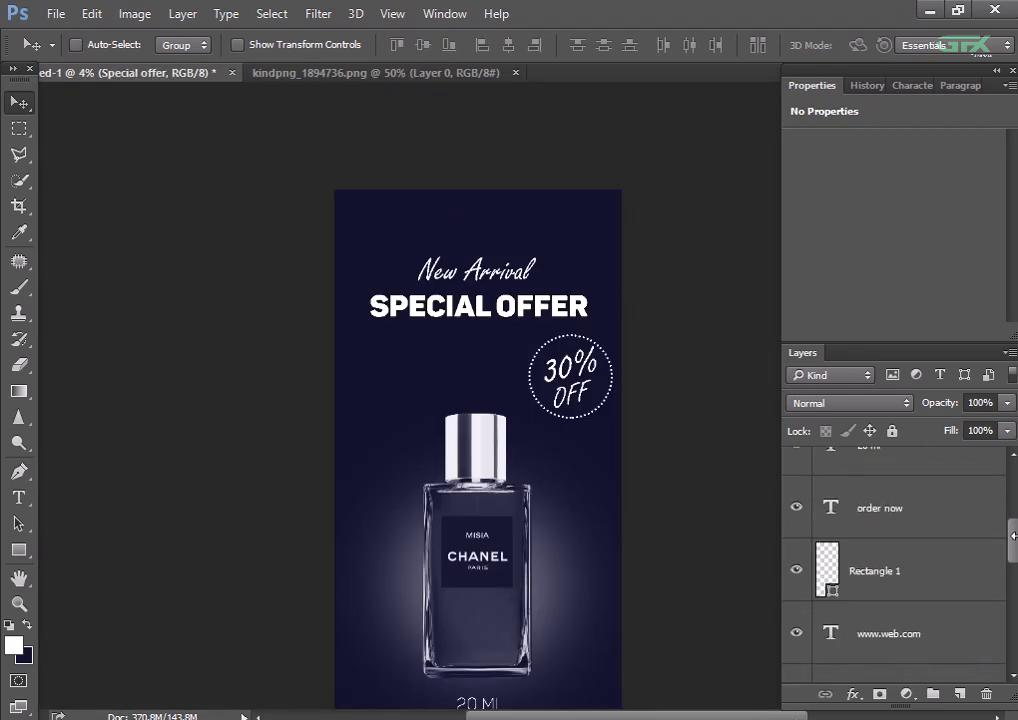
pyautogui.scroll(-8, 1012, 536)
pyautogui.click(902, 597)
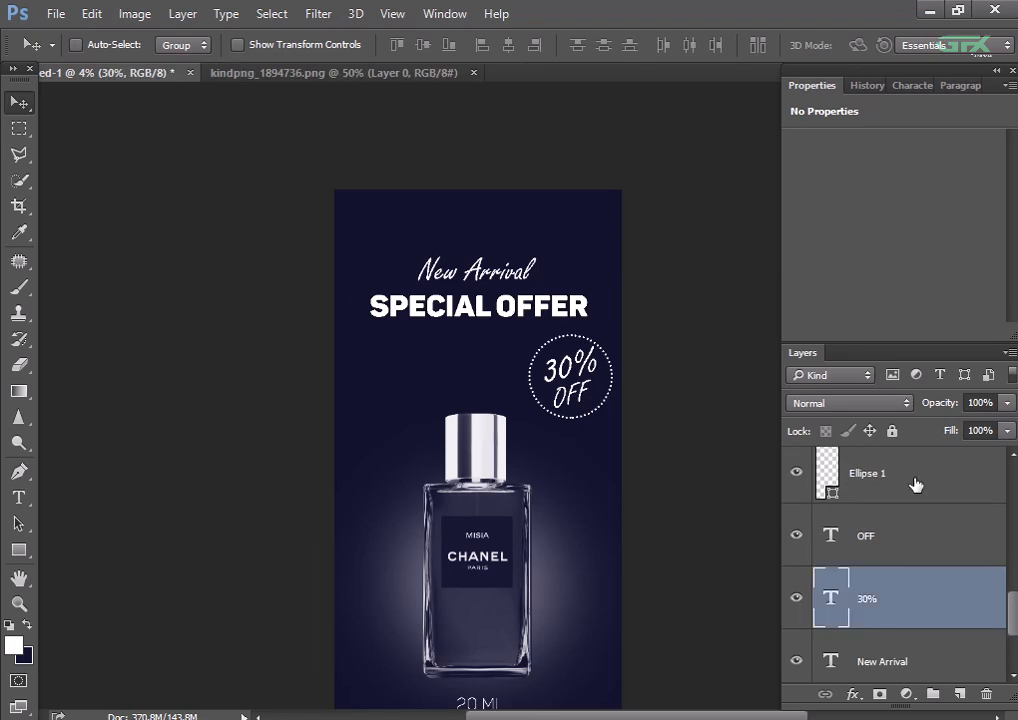
pyautogui.keyDown('shift'); pyautogui.click(915, 484); pyautogui.keyUp('shift')
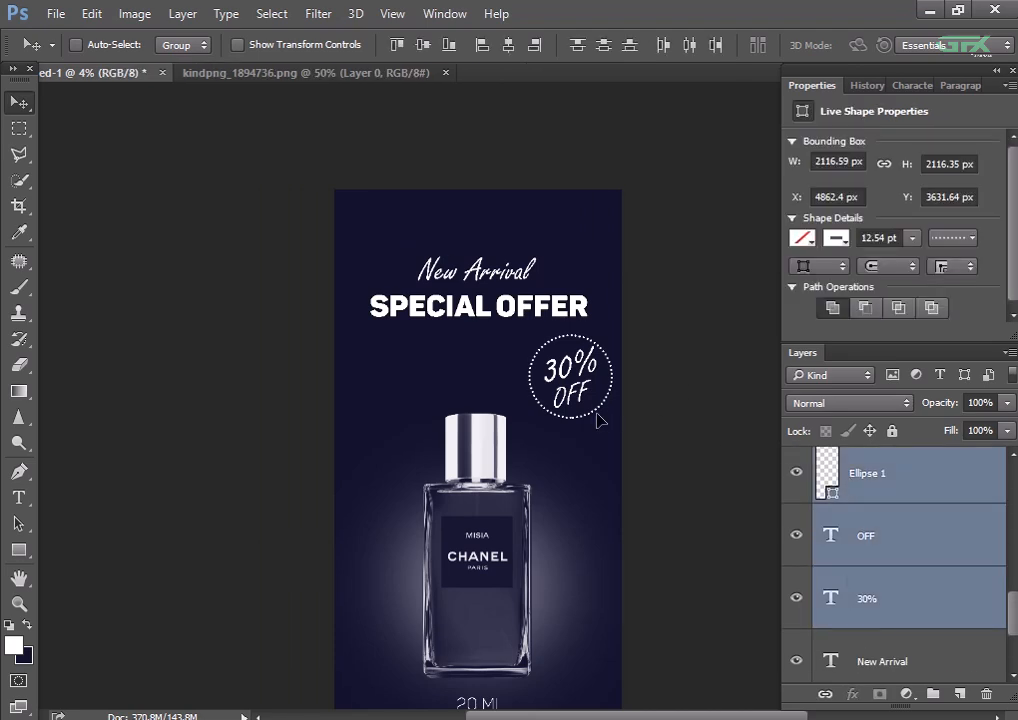
pyautogui.moveTo(597, 414); pyautogui.dragTo(606, 420)
pyautogui.hotkey('ctrl', '-')
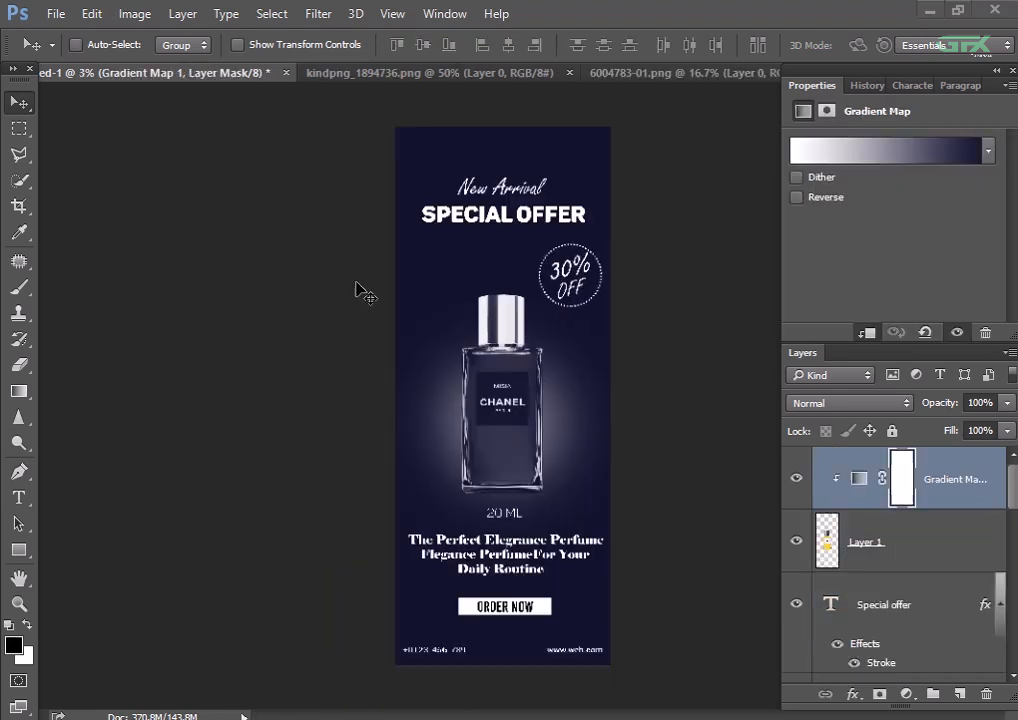
# - Open the blue-03 flower image and bring its flowers into the banner over the lower right of the bottle
pyautogui.hotkey('ctrl', '+')
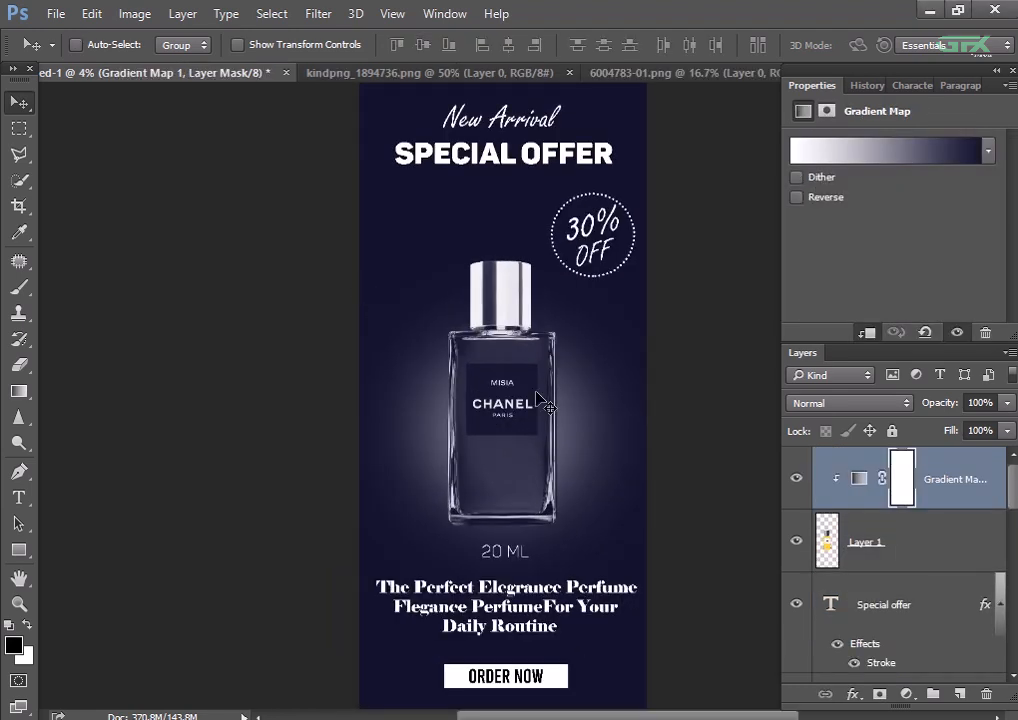
pyautogui.moveTo(582, 419); pyautogui.dragTo(579, 386)
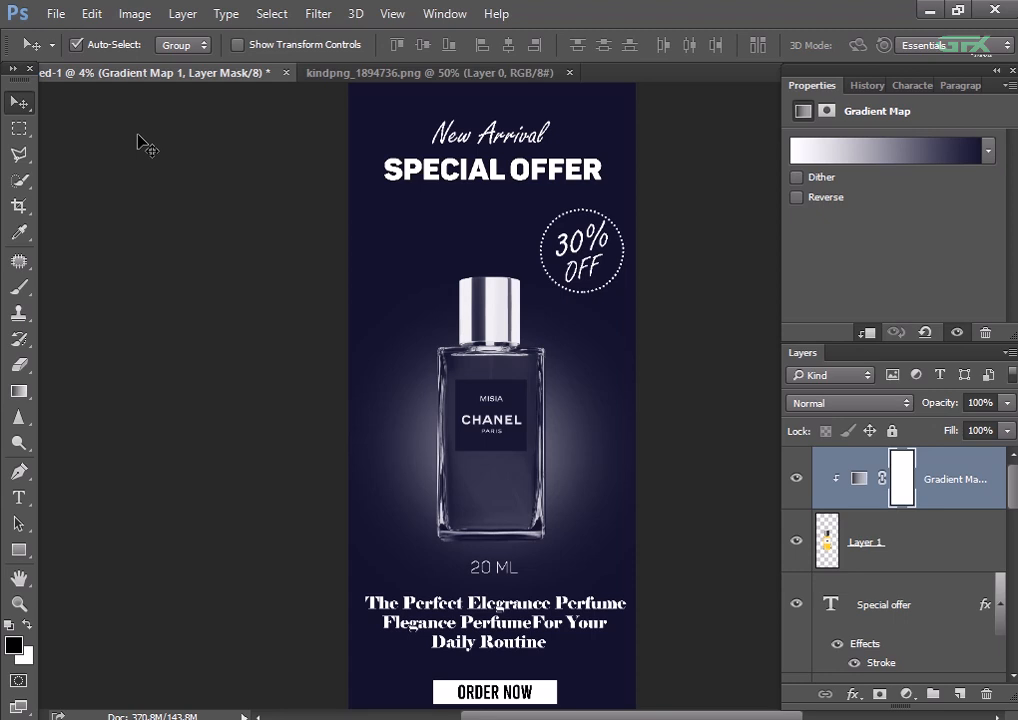
pyautogui.hotkey('ctrl', '-')
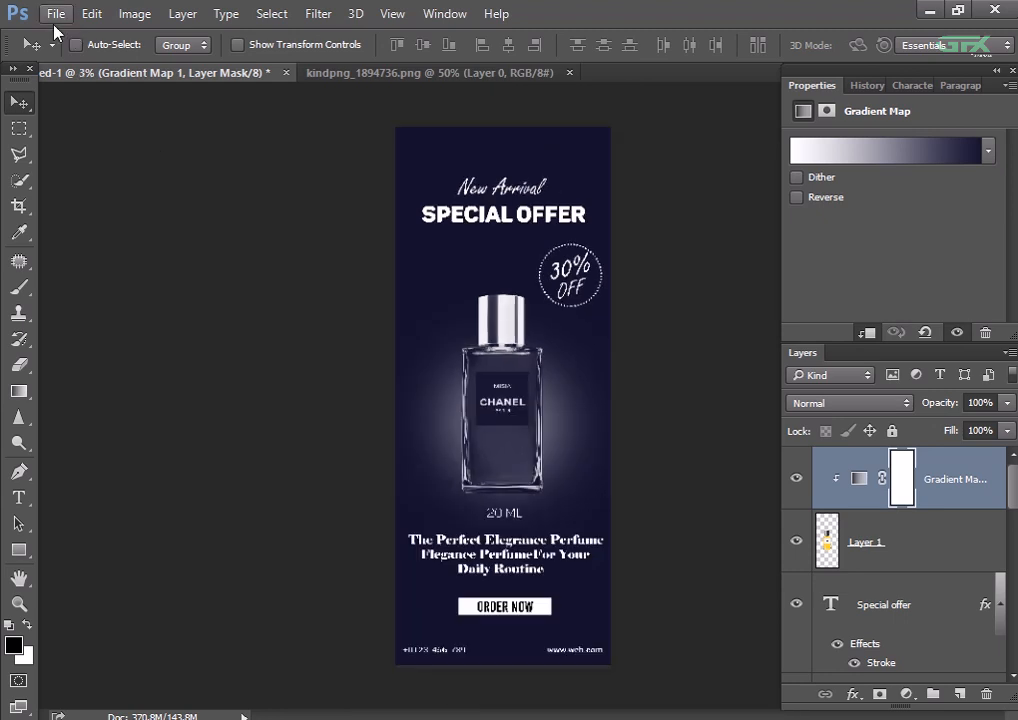
pyautogui.click(56, 16)
pyautogui.click(64, 55)
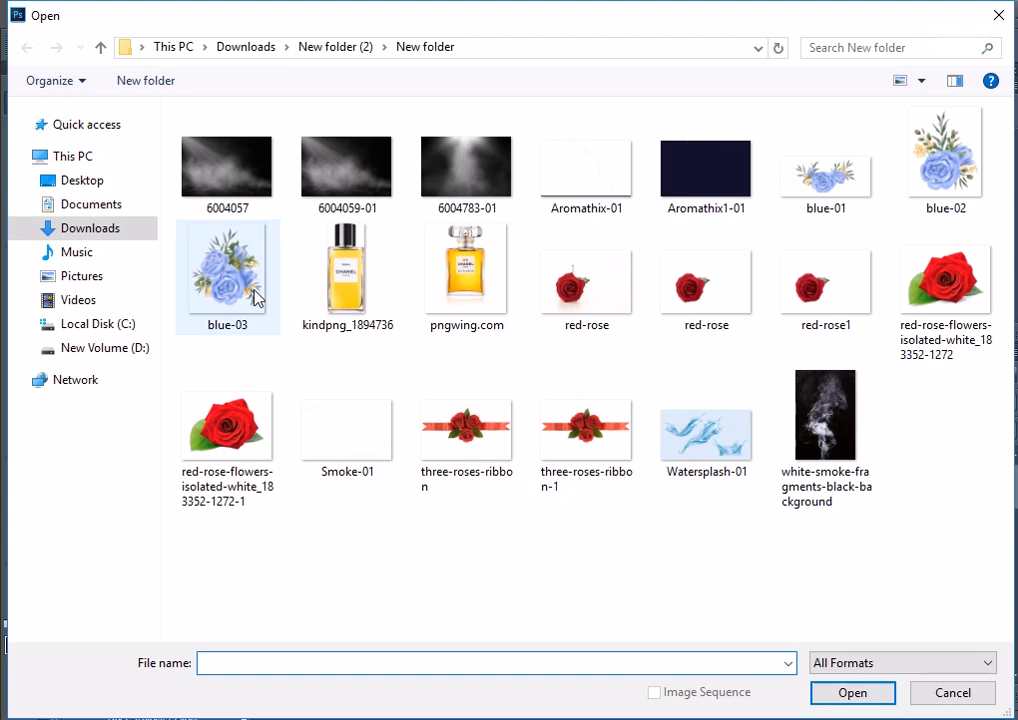
pyautogui.doubleClick(255, 295)
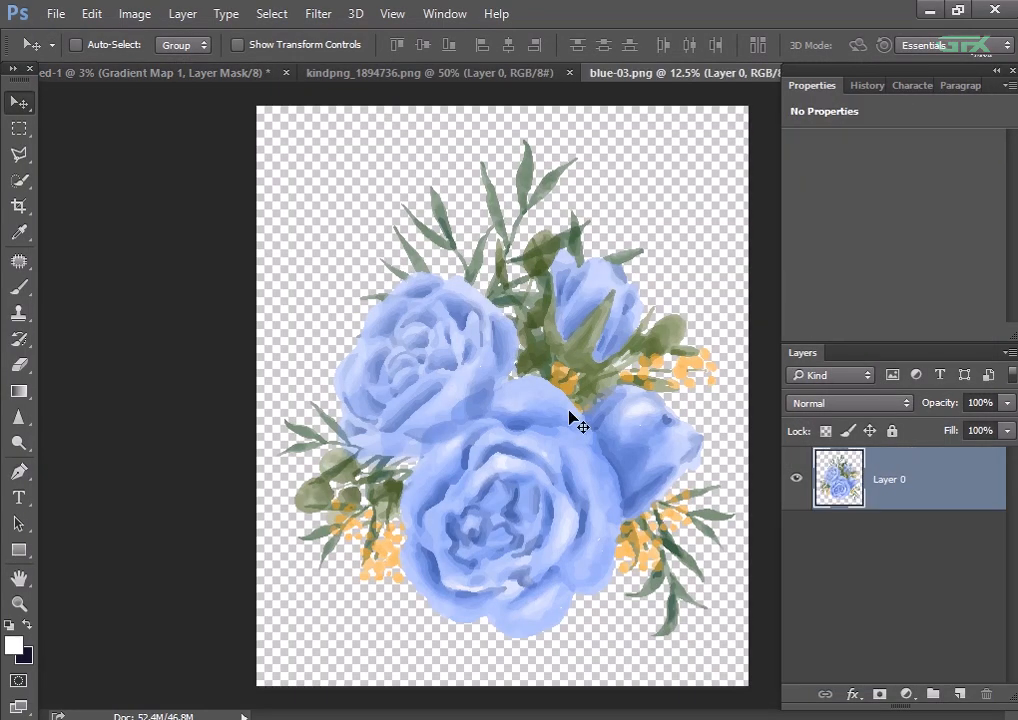
pyautogui.moveTo(579, 420); pyautogui.dragTo(568, 459)
pyautogui.moveTo(519, 433); pyautogui.dragTo(537, 463)
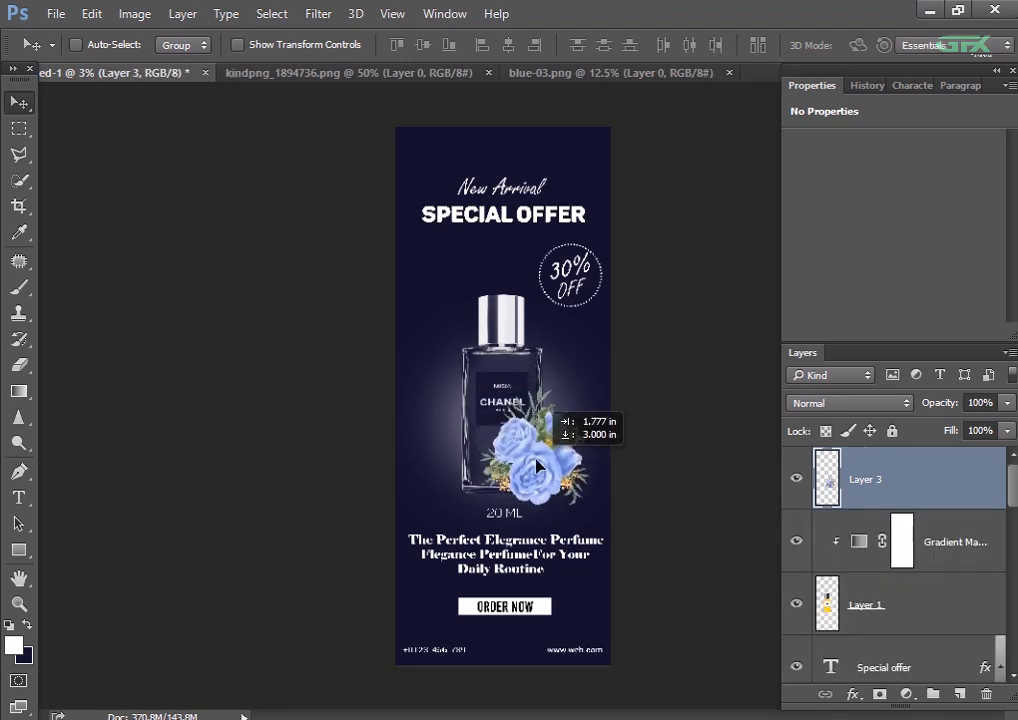
# - Scale the blue flowers layer (Layer 3) down to about 74%
pyautogui.hotkey('ctrl', '+')
pyautogui.hotkey('ctrl', '+')
pyautogui.hotkey('ctrl', '+')
pyautogui.moveTo(538, 367); pyautogui.dragTo(461, 239)
pyautogui.click(856, 85)
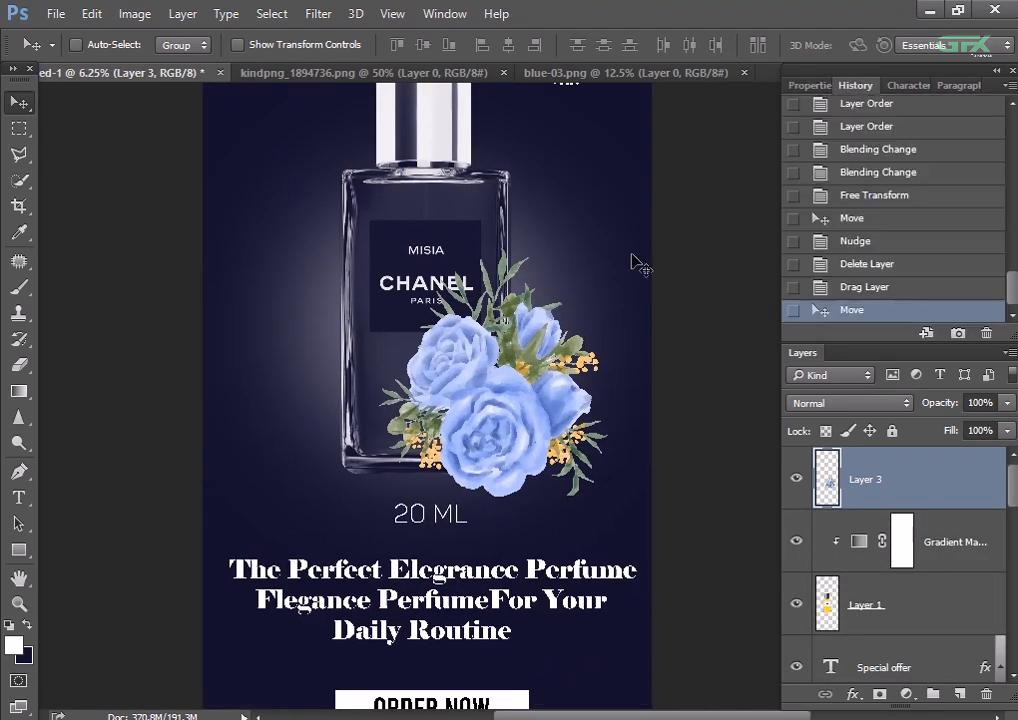
pyautogui.hotkey('ctrl', 't')
pyautogui.moveTo(613, 500); pyautogui.dragTo(570, 455)
pyautogui.press('Return')
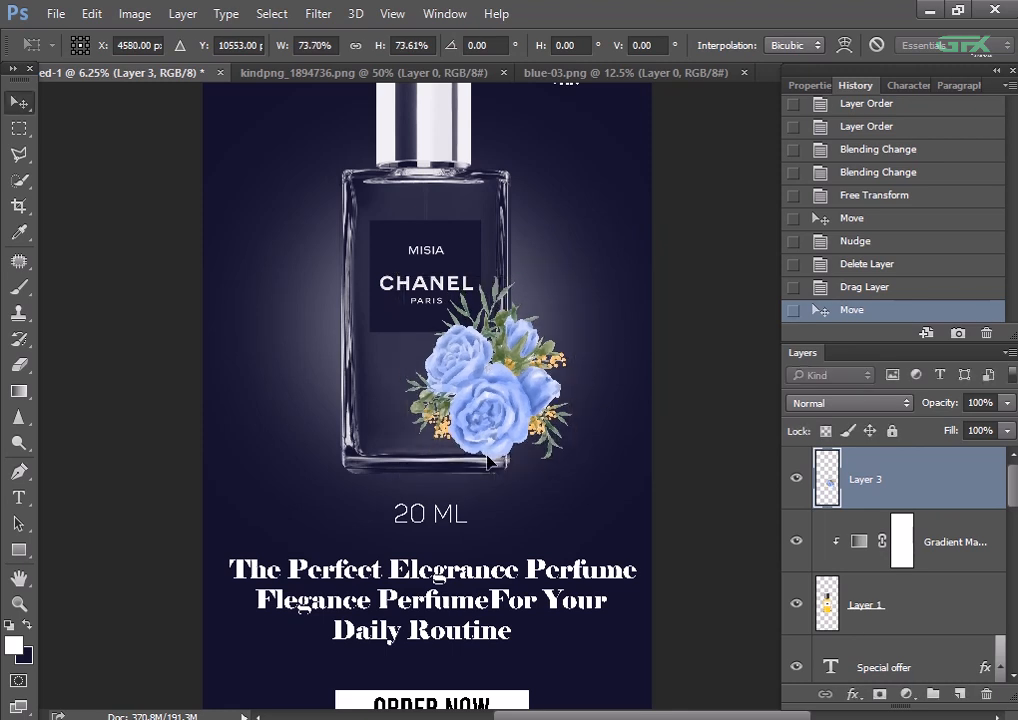
# - Scale the flowers down by a further factor of about 75% and place them over the bottle's lower-right corner
pyautogui.moveTo(487, 462); pyautogui.dragTo(512, 447)
pyautogui.hotkey('ctrl', 't')
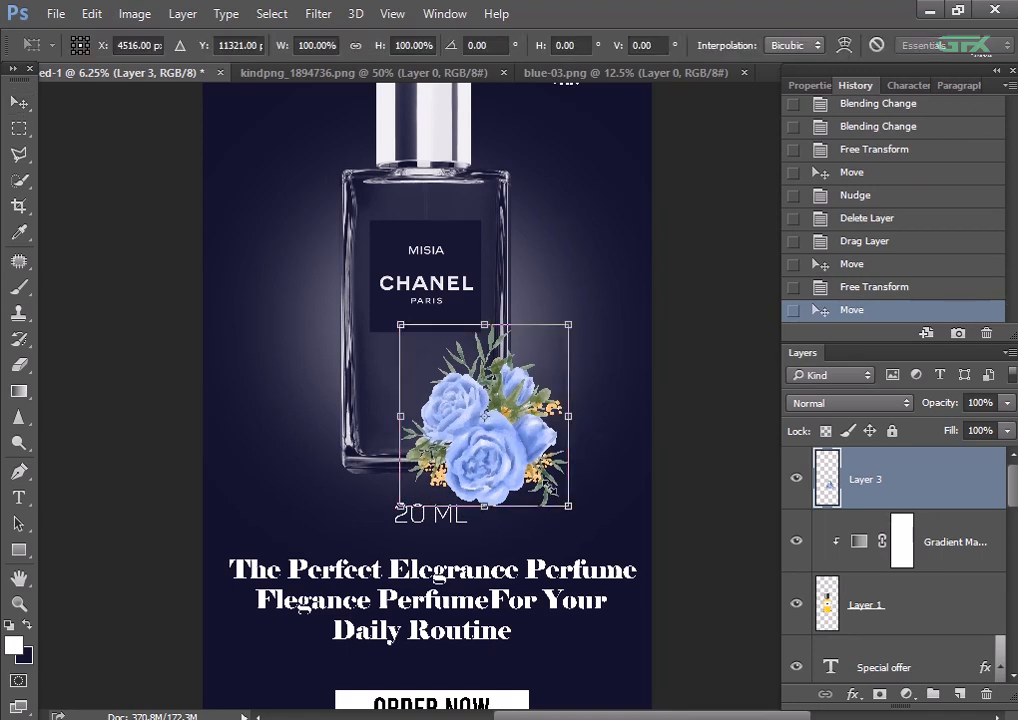
pyautogui.moveTo(552, 488); pyautogui.dragTo(552, 482)
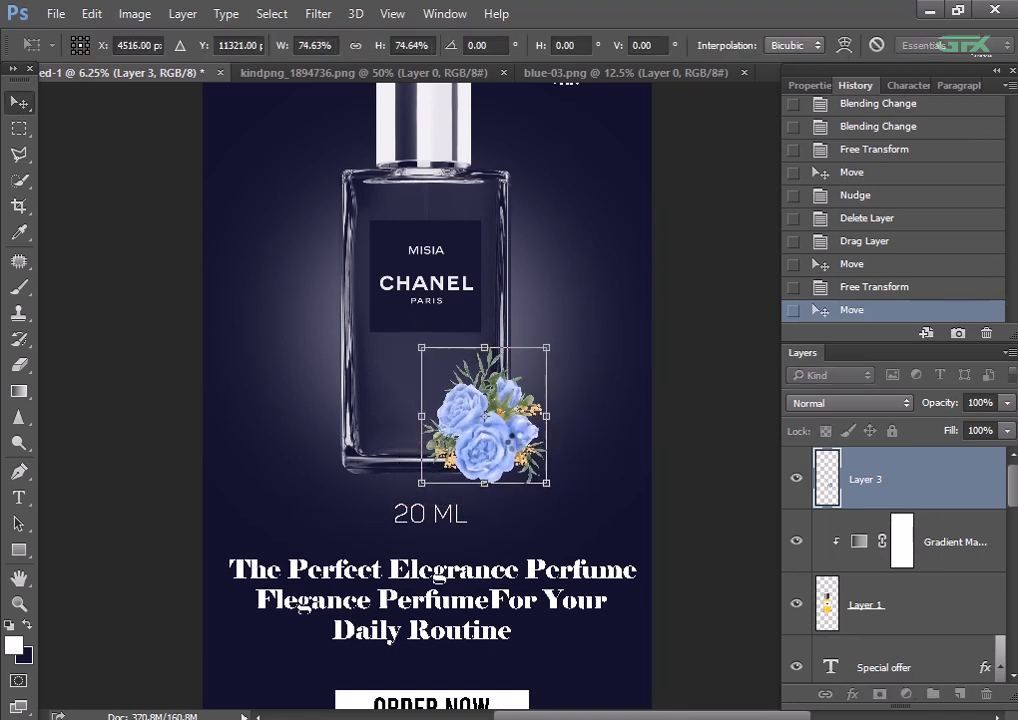
pyautogui.press('Return')
pyautogui.moveTo(513, 440); pyautogui.dragTo(522, 446)
pyautogui.scroll(1, 415, 120)
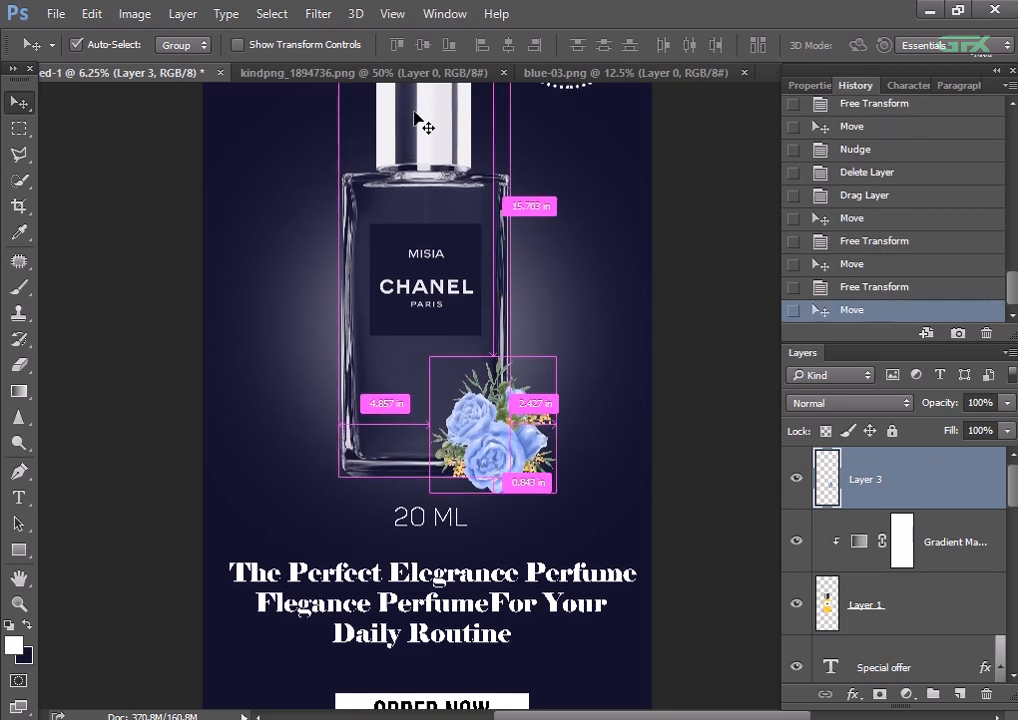
# - Check the blue flowers' placement over the bottle's lower-right corner at several zoom levels
pyautogui.hotkey('ctrl', '-')
pyautogui.hotkey('ctrl', '-')
pyautogui.hotkey('ctrl', '-')
pyautogui.hotkey('ctrl', '+')
pyautogui.hotkey('ctrl', '+')
pyautogui.hotkey('ctrl', '+')
pyautogui.hotkey('ctrl', '+')
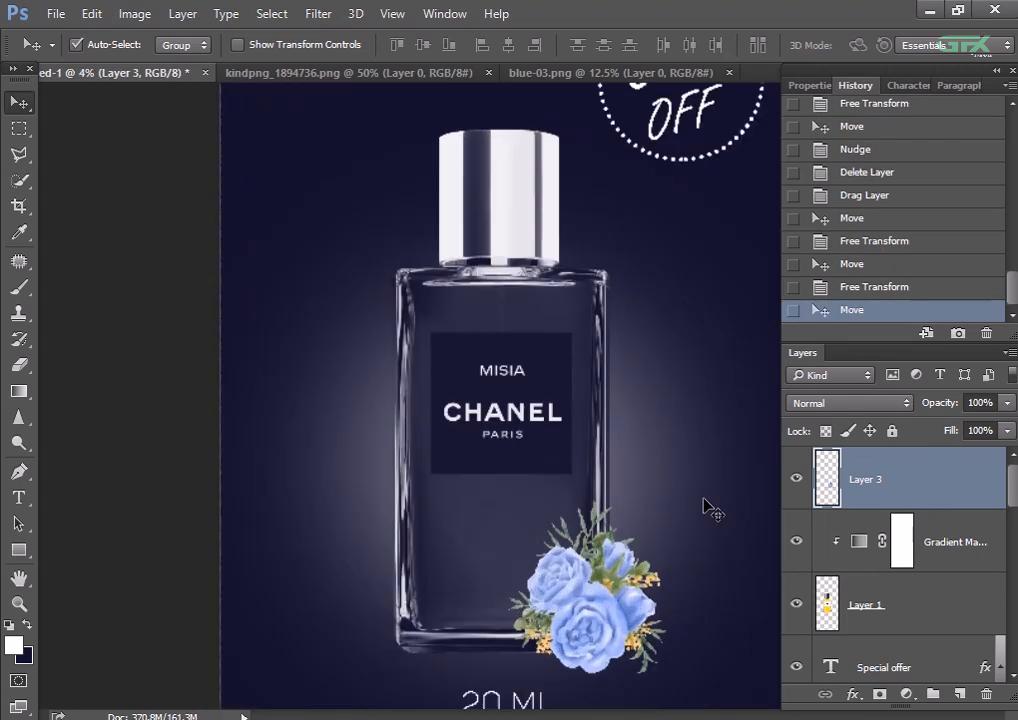
pyautogui.scroll(-5, 573, 352)
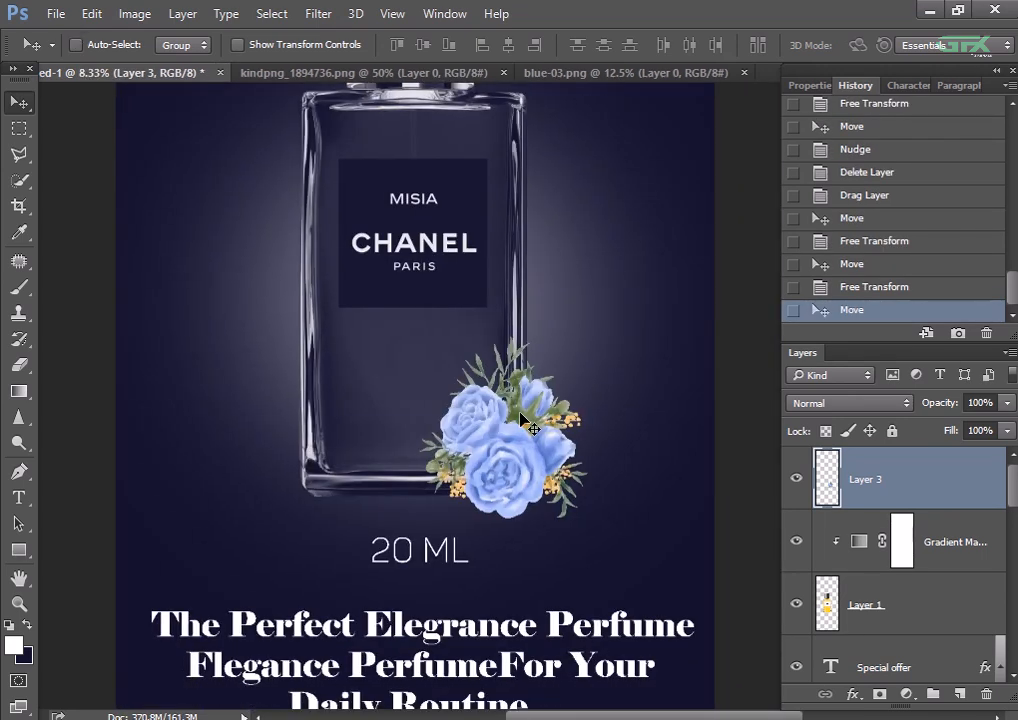
pyautogui.click(959, 693)
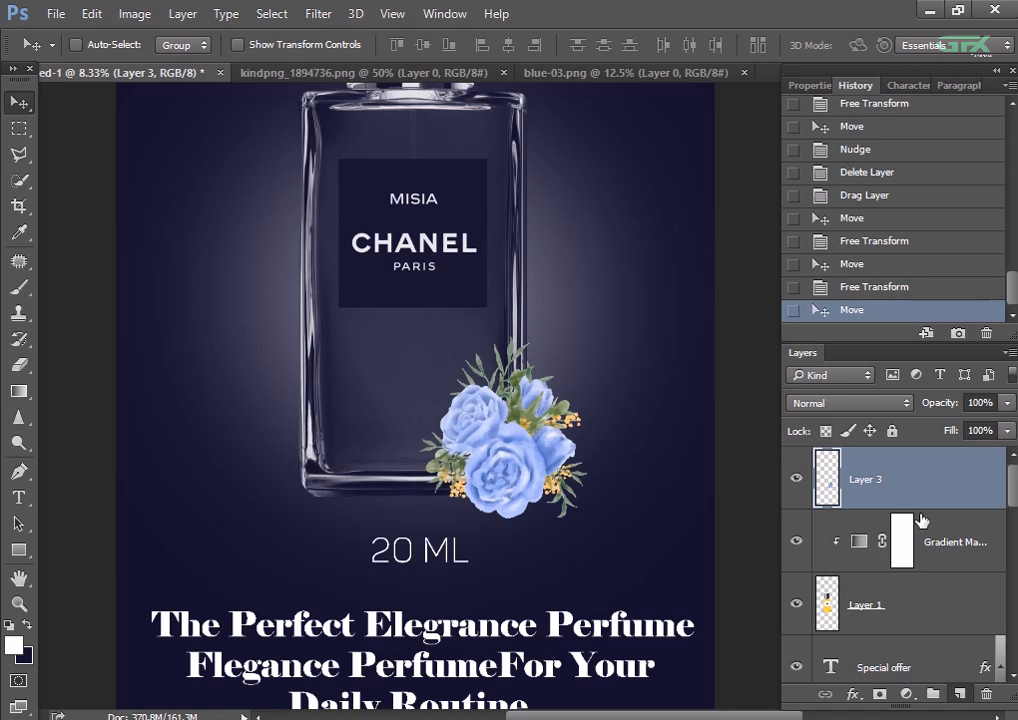
pyautogui.click(922, 539)
pyautogui.click(909, 496)
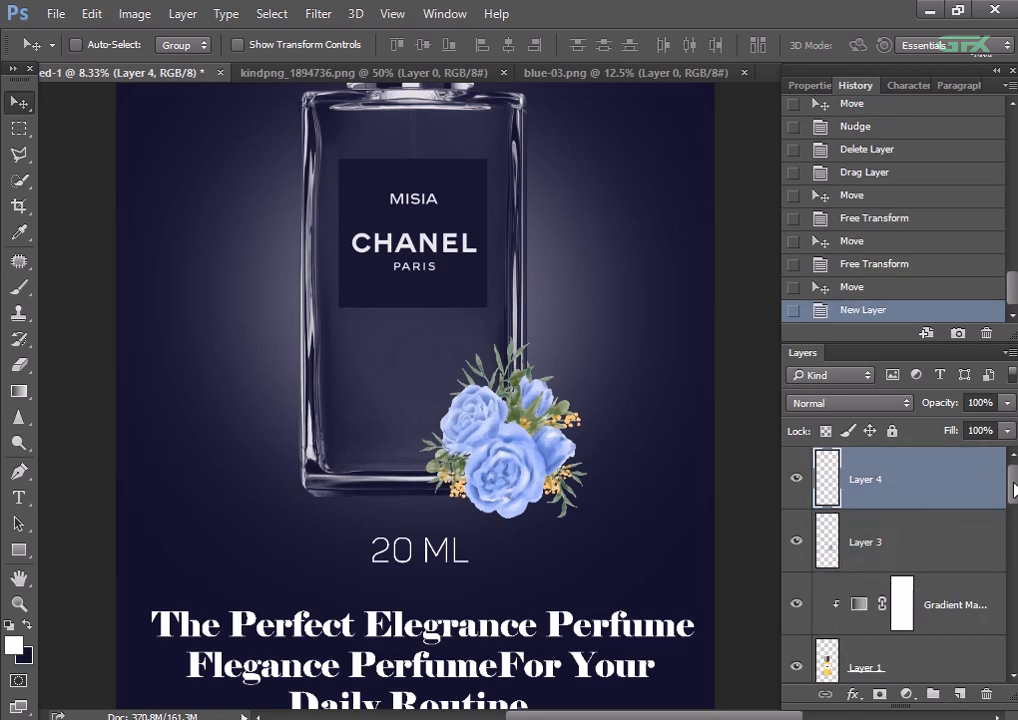
# - Add a new empty layer directly above the "20 ml" text layer
pyautogui.moveTo(1013, 490); pyautogui.dragTo(1013, 534)
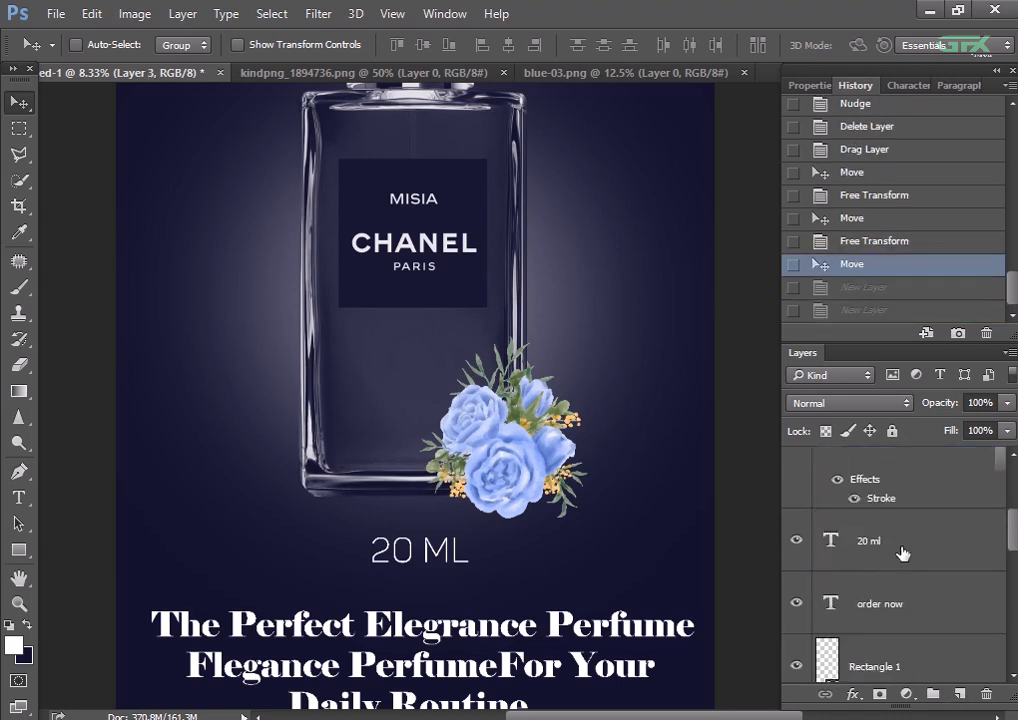
pyautogui.click(903, 553)
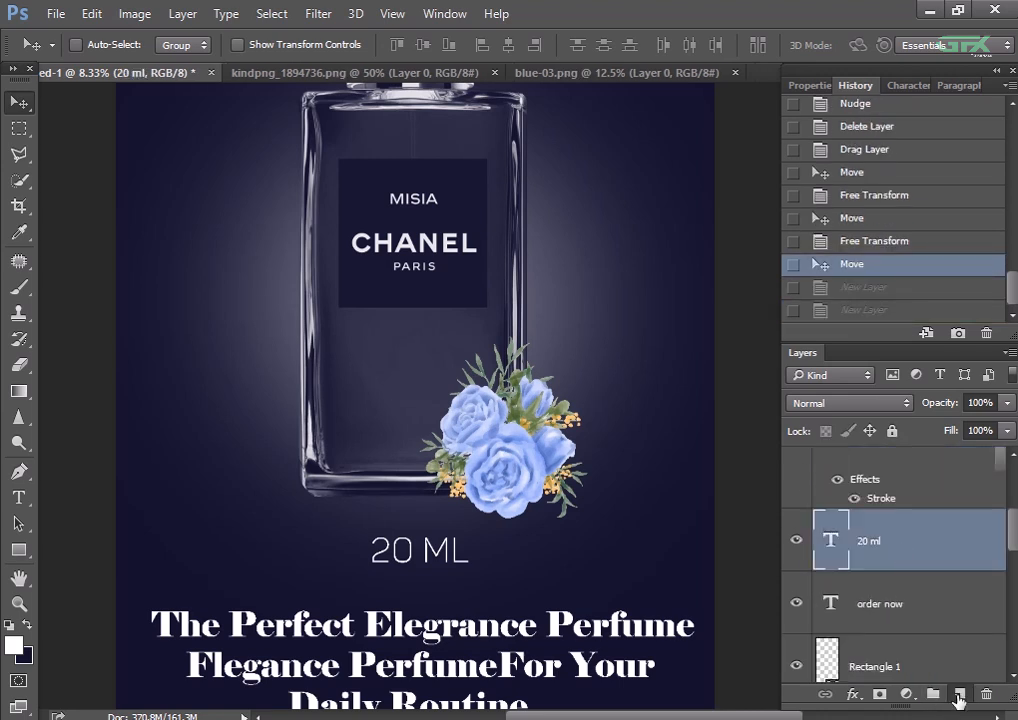
pyautogui.click(959, 693)
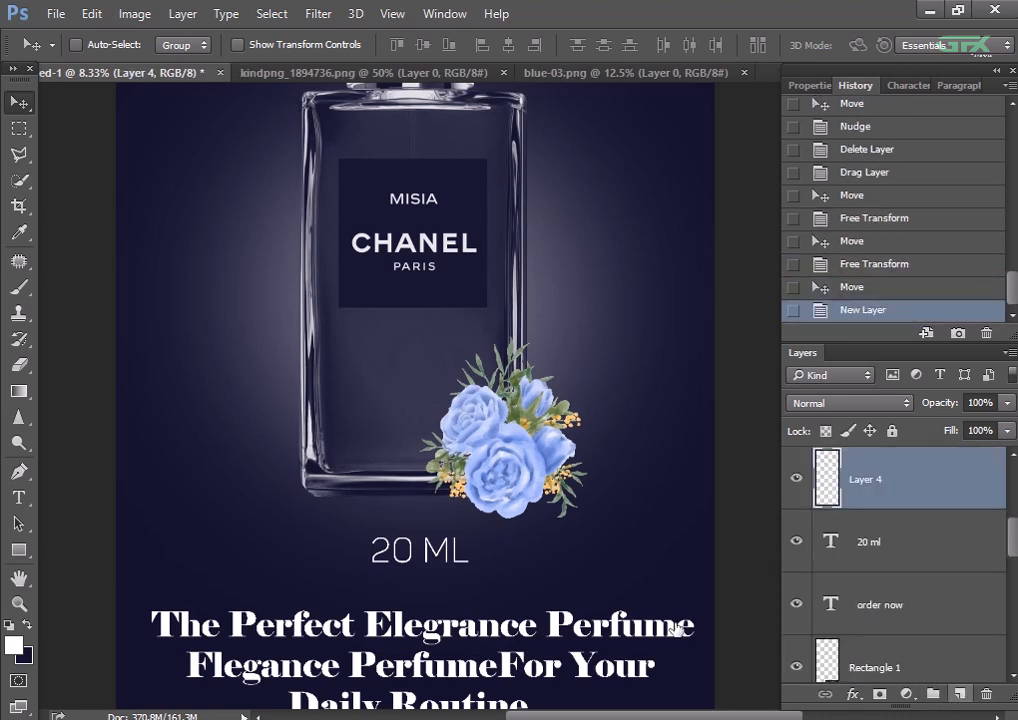
# - Paint a soft dark navy shadow along the bottle's base on Layer 4 with a 1000 px brush
pyautogui.click(20, 288)
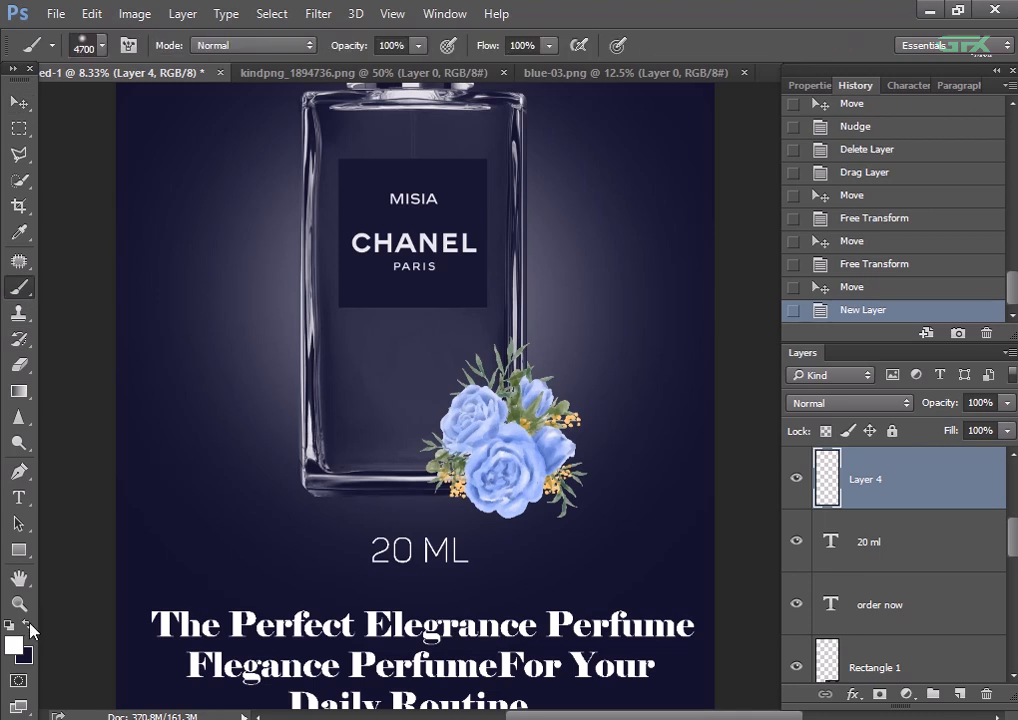
pyautogui.press('x')
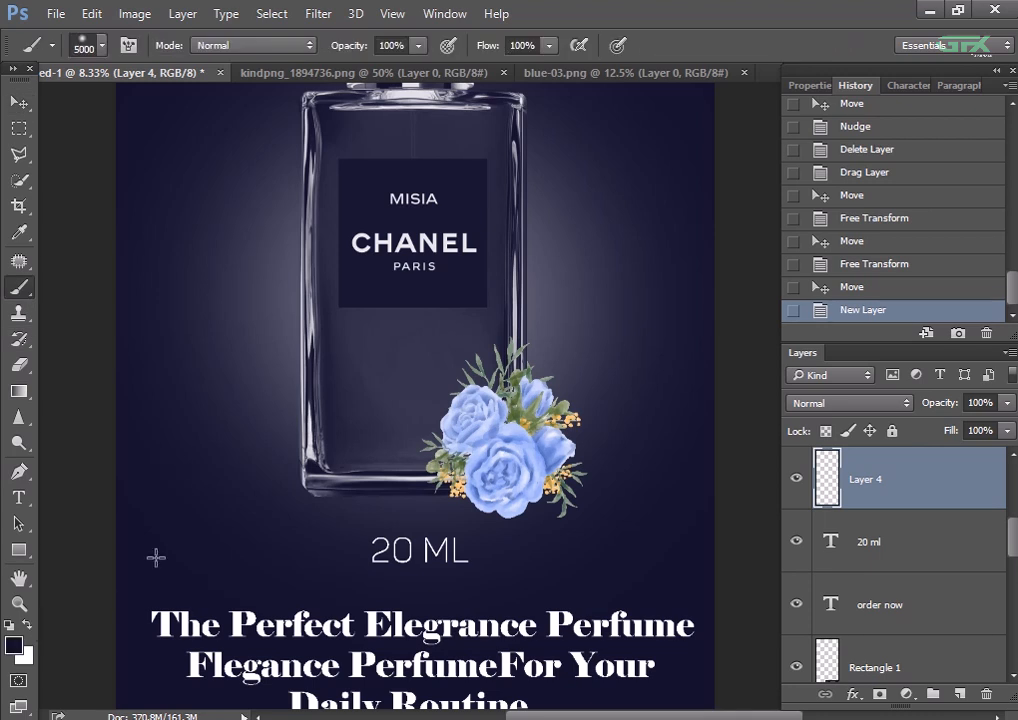
pyautogui.press('[')
pyautogui.press('[')
pyautogui.press('[')
pyautogui.press('[')
pyautogui.press('[')
pyautogui.press('[')
pyautogui.press('[')
pyautogui.press('[')
pyautogui.press('[')
pyautogui.press('[')
pyautogui.press('[')
pyautogui.press('[')
pyautogui.press('[')
pyautogui.press('[')
pyautogui.press('[')
pyautogui.press('[')
pyautogui.press('[')
pyautogui.press('[')
pyautogui.press('[')
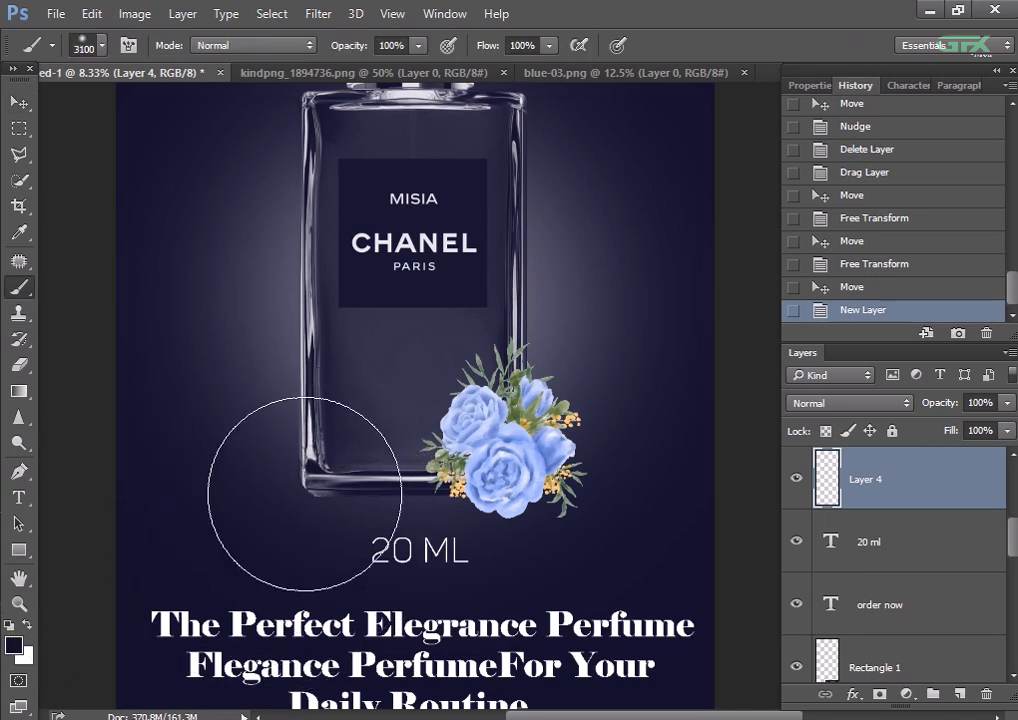
pyautogui.press('[')
pyautogui.press('[')
pyautogui.press('[')
pyautogui.press('[')
pyautogui.press('[')
pyautogui.press('[')
pyautogui.press('[')
pyautogui.press('[')
pyautogui.press('[')
pyautogui.press('[')
pyautogui.press('[')
pyautogui.press('[')
pyautogui.press('[')
pyautogui.press('[')
pyautogui.press('[')
pyautogui.press('[')
pyautogui.press('[')
pyautogui.press('[')
pyautogui.press('[')
pyautogui.press('[')
pyautogui.moveTo(334, 480)
pyautogui.mouseDown()
pyautogui.moveTo(502, 486)
pyautogui.moveTo(334, 487)
pyautogui.moveTo(448, 504)
pyautogui.mouseUp()
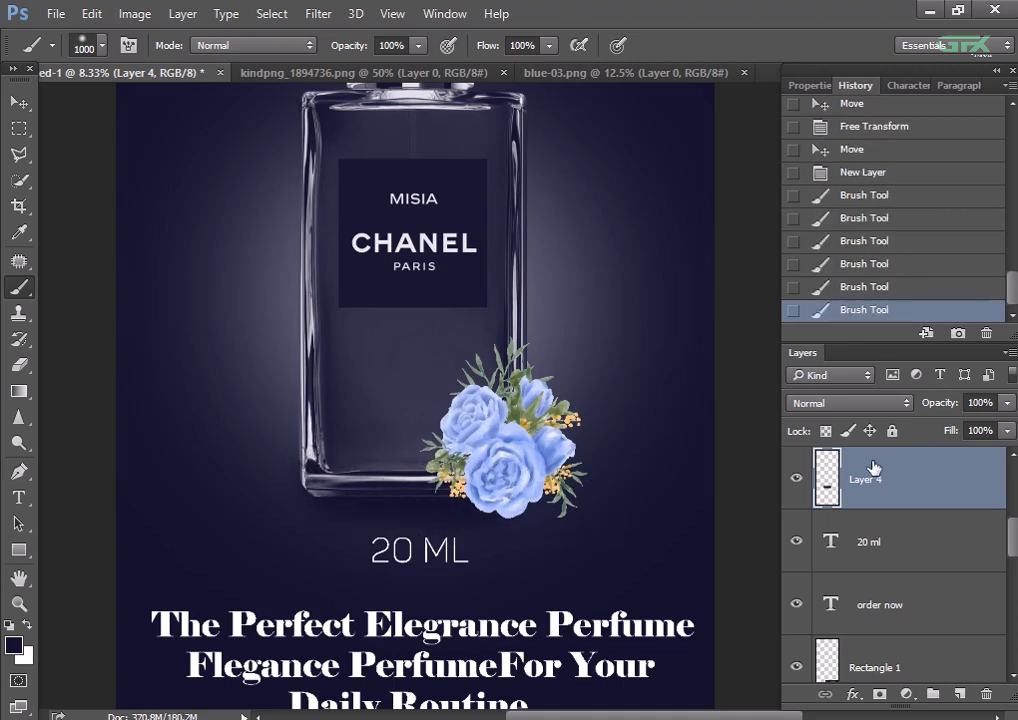
# - Build up the navy shadow under the bottle and flowers with further brush strokes and reduce the brush size to 600 px
pyautogui.hotkey('ctrl', '-')
pyautogui.hotkey('ctrl', '+')
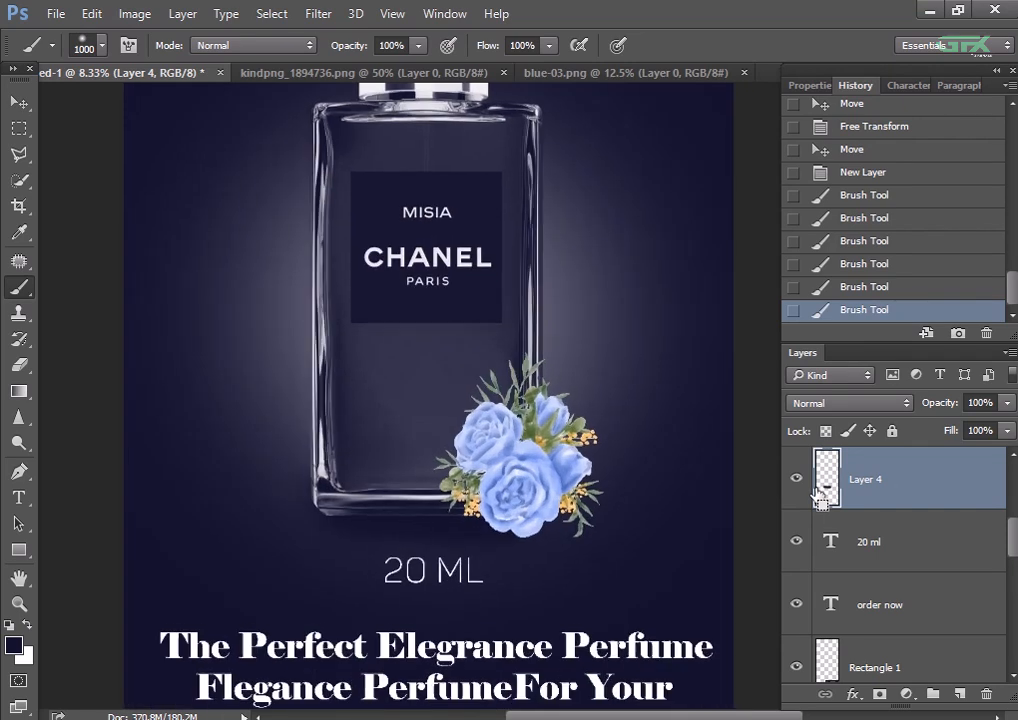
pyautogui.hotkey('ctrl', '+')
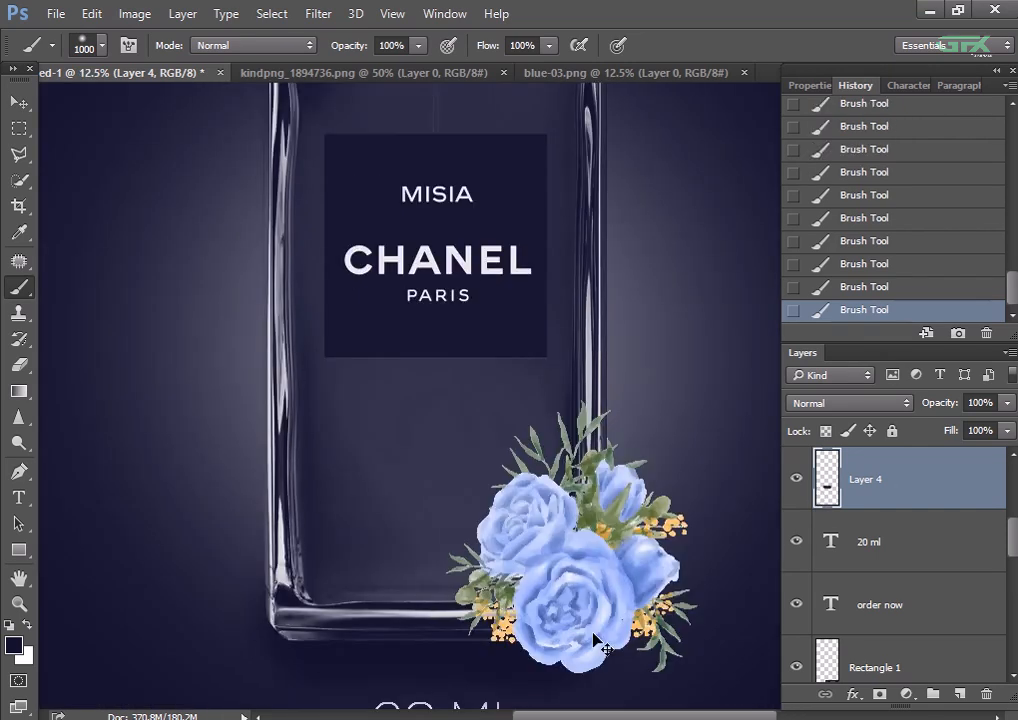
pyautogui.hotkey('ctrl', '-')
pyautogui.hotkey('ctrl', '-')
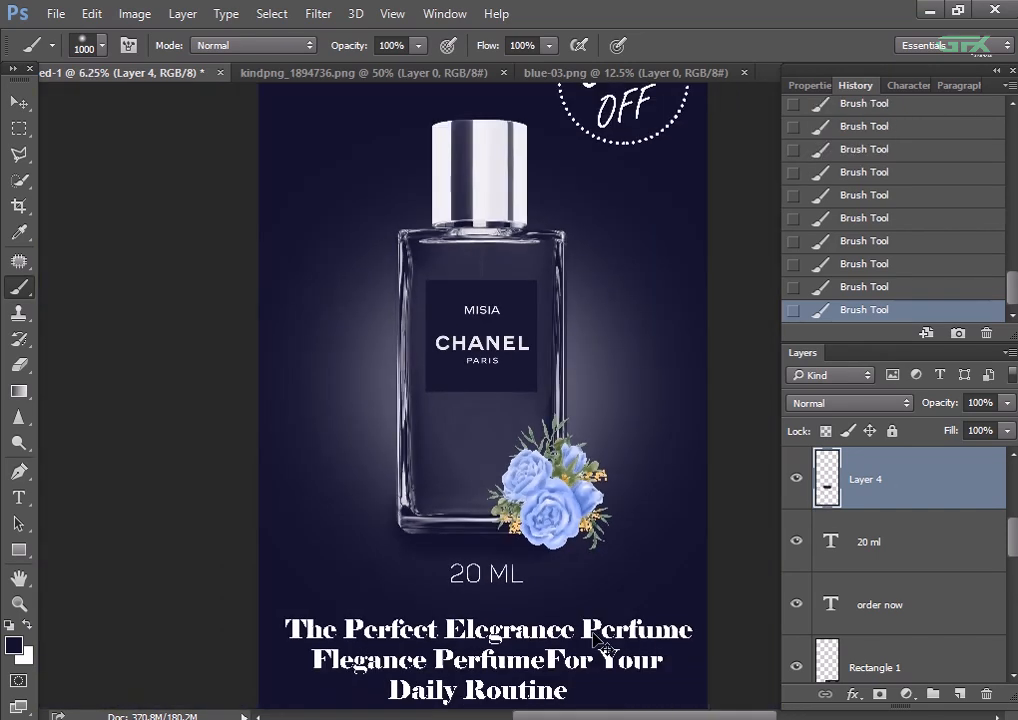
pyautogui.moveTo(606, 643); pyautogui.dragTo(512, 476)
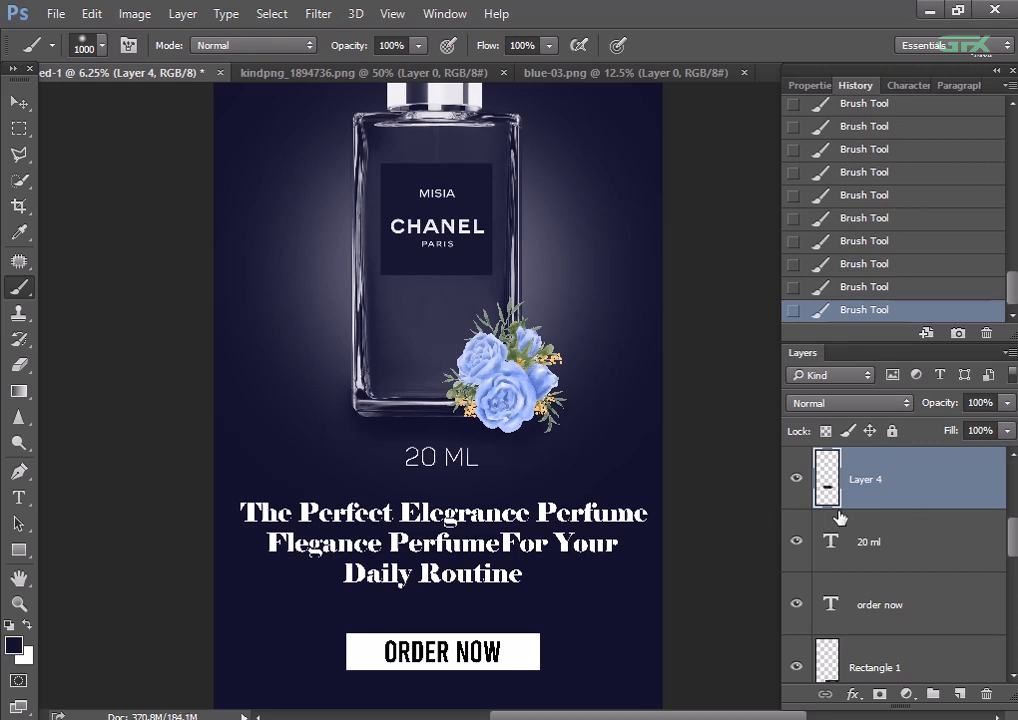
pyautogui.scroll(3, 582, 314)
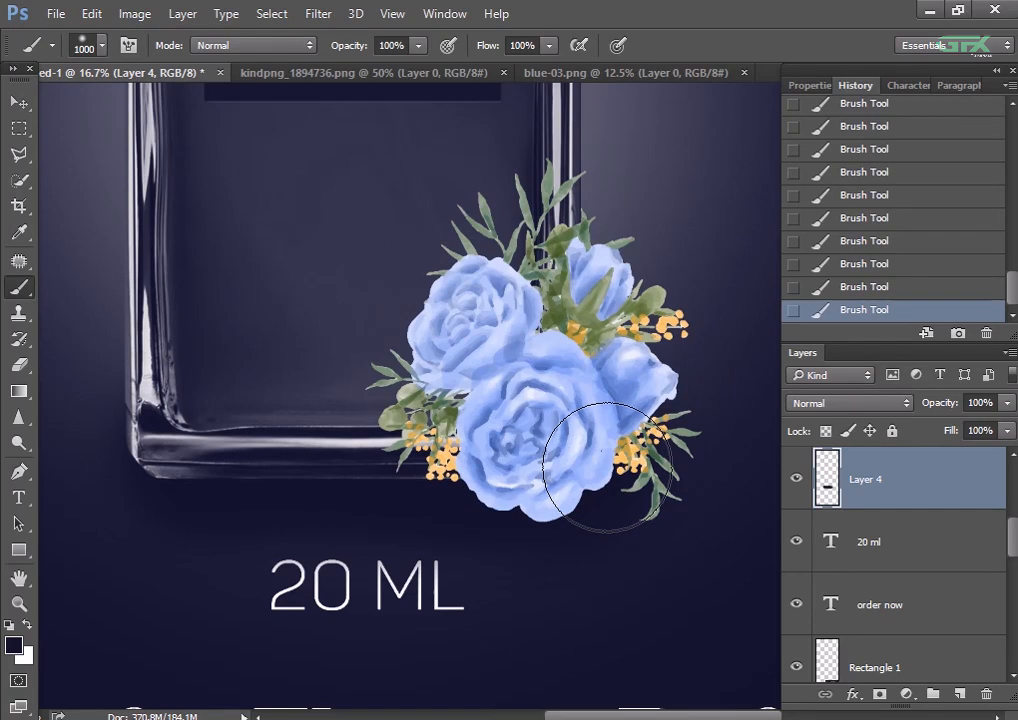
pyautogui.press('[')
pyautogui.press('[')
pyautogui.press('[')
pyautogui.press('[')
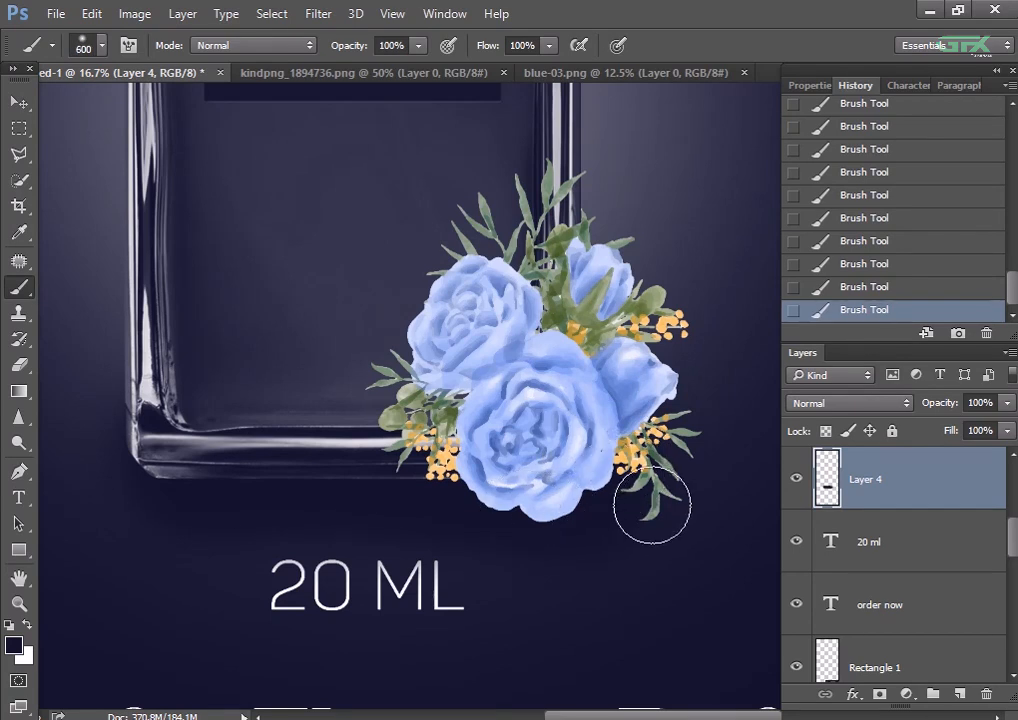
# - Review the whole banner, from the contact details up to the headline
pyautogui.hotkey('ctrl', '-')
pyautogui.hotkey('ctrl', '-')
pyautogui.hotkey('ctrl', '-')
pyautogui.hotkey('ctrl', '-')
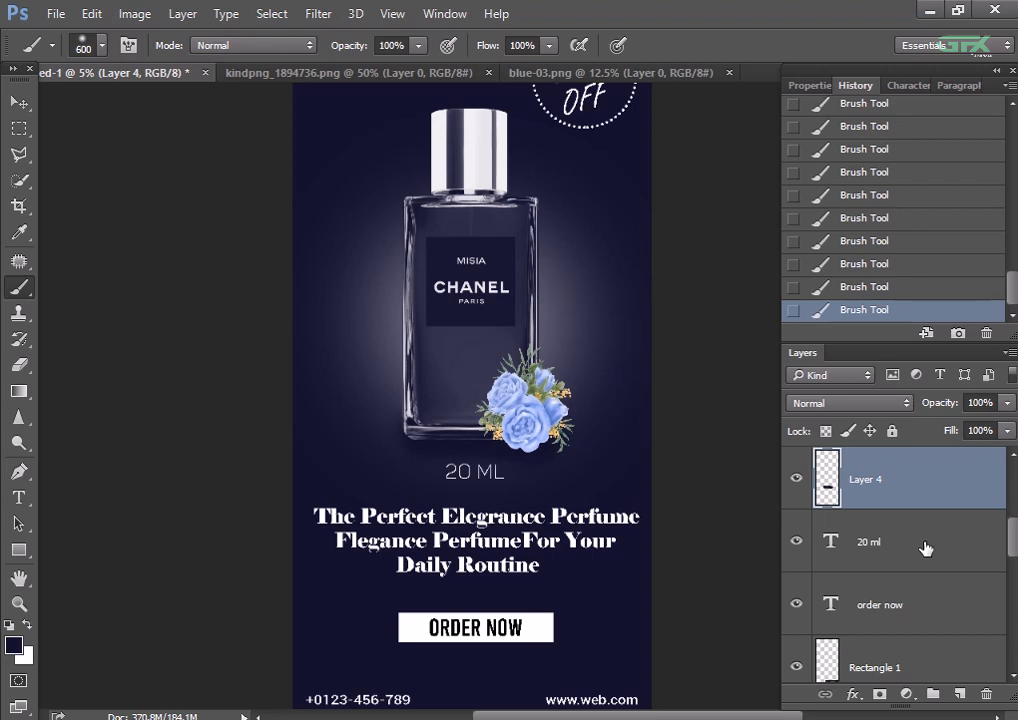
pyautogui.hotkey('ctrl', '-')
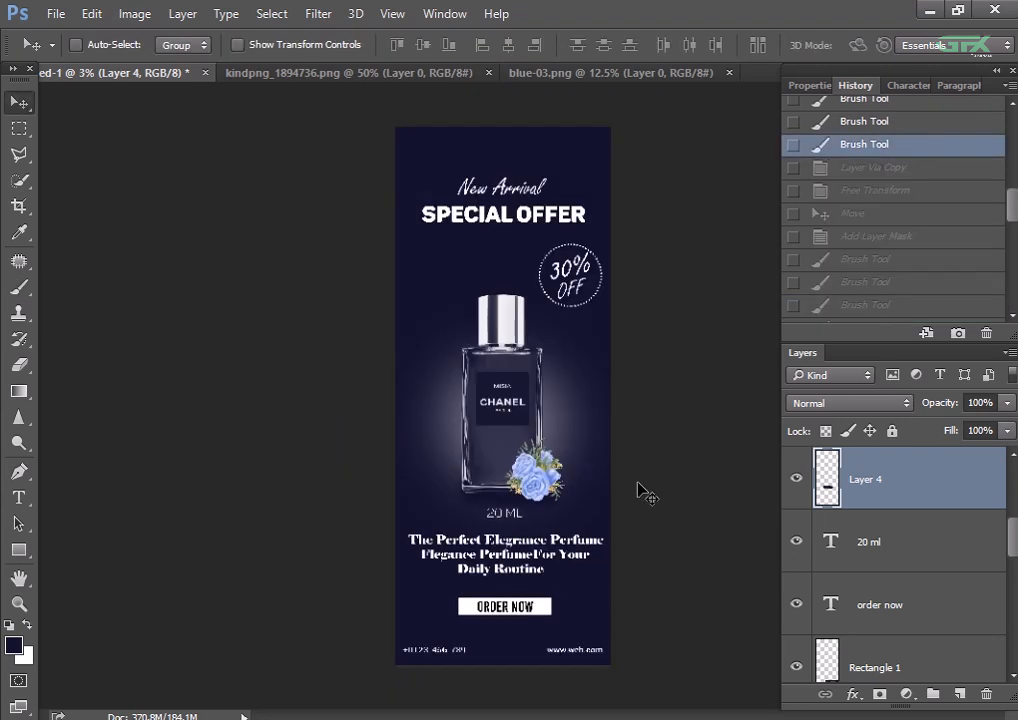
pyautogui.hotkey('ctrl', '+')
pyautogui.hotkey('ctrl', '+')
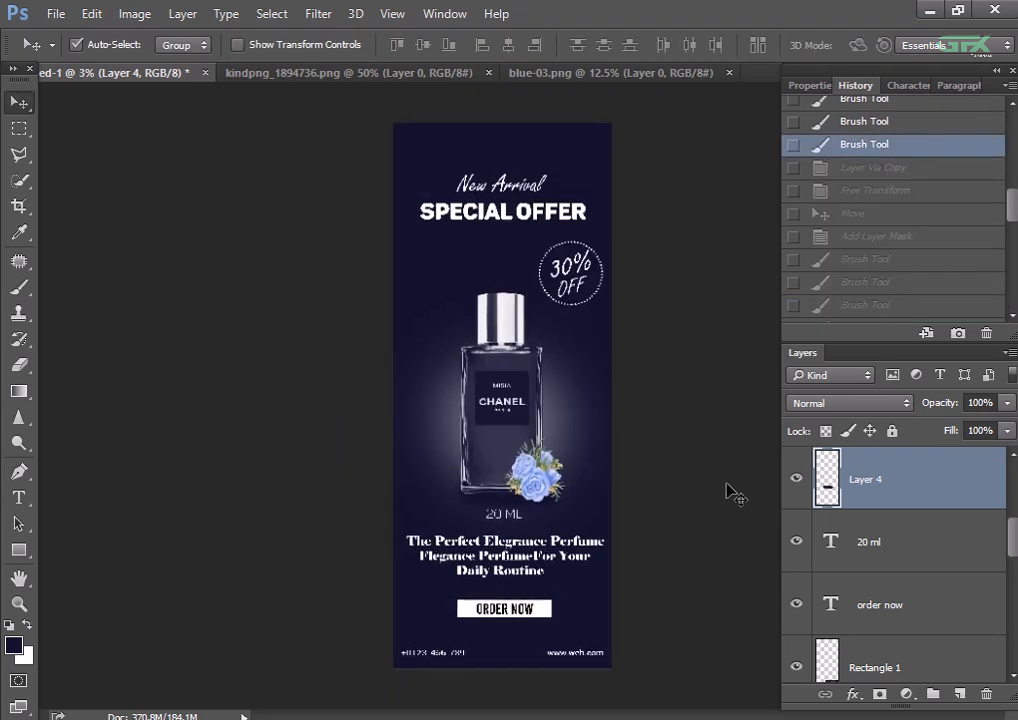
pyautogui.moveTo(655, 393); pyautogui.dragTo(646, 541)
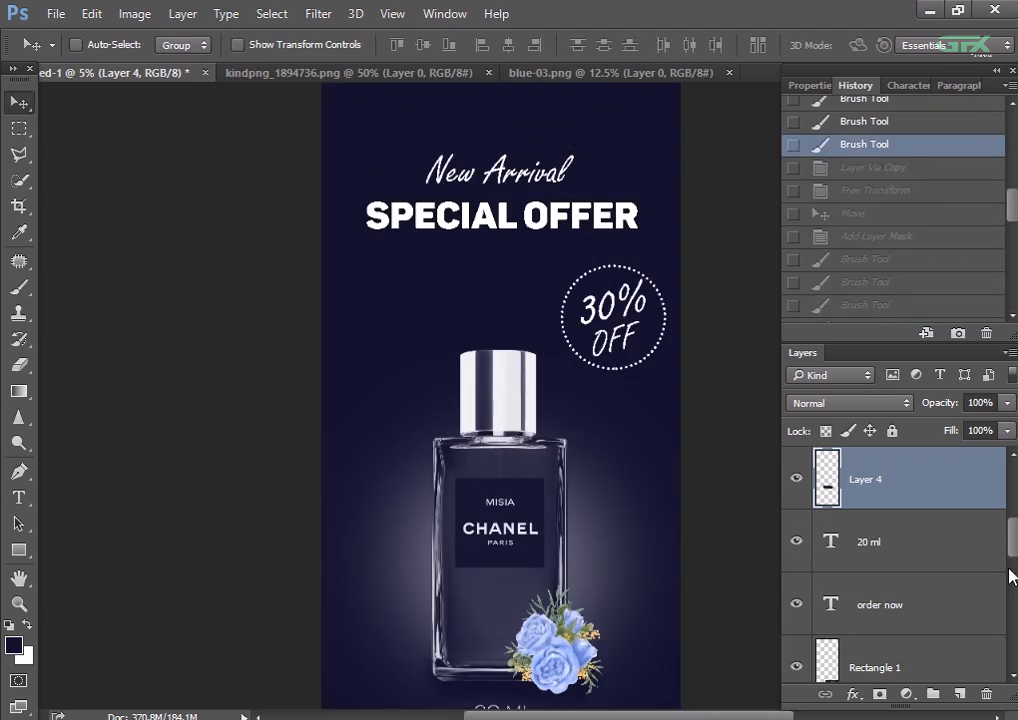
# - Select the "New Arrival" and "Special offer" text layers together and move them slightly down
pyautogui.moveTo(1012, 553)
pyautogui.mouseDown()
pyautogui.moveTo(1012, 668)
pyautogui.moveTo(1013, 535)
pyautogui.mouseUp()
pyautogui.click(869, 584)
pyautogui.click(947, 549)
pyautogui.press('Down')
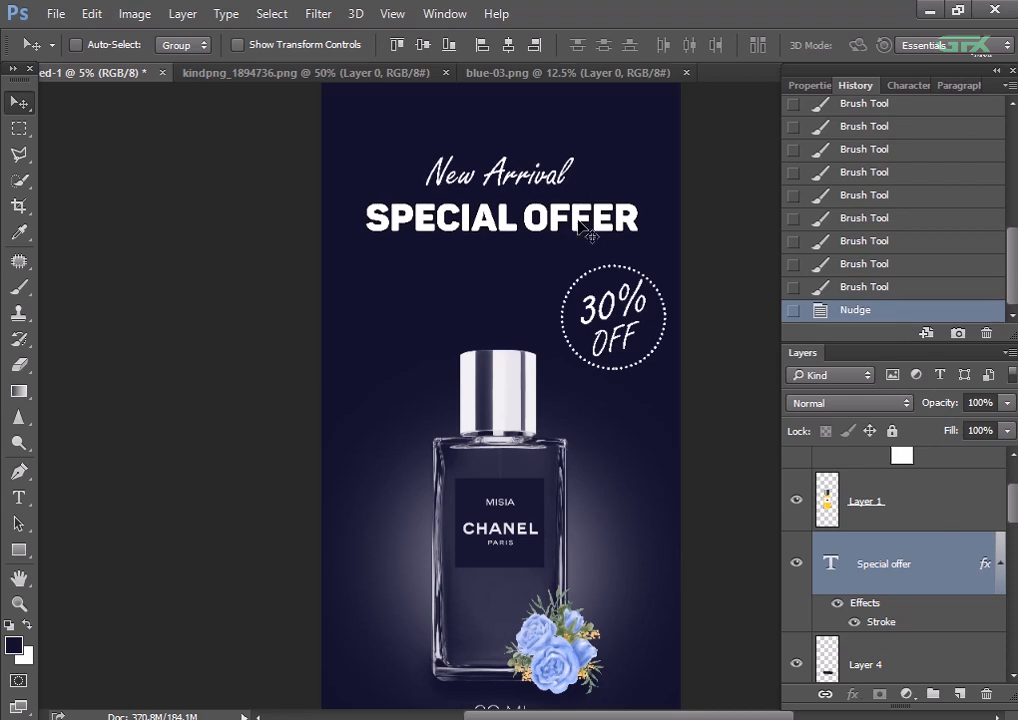
pyautogui.moveTo(578, 221); pyautogui.dragTo(580, 229)
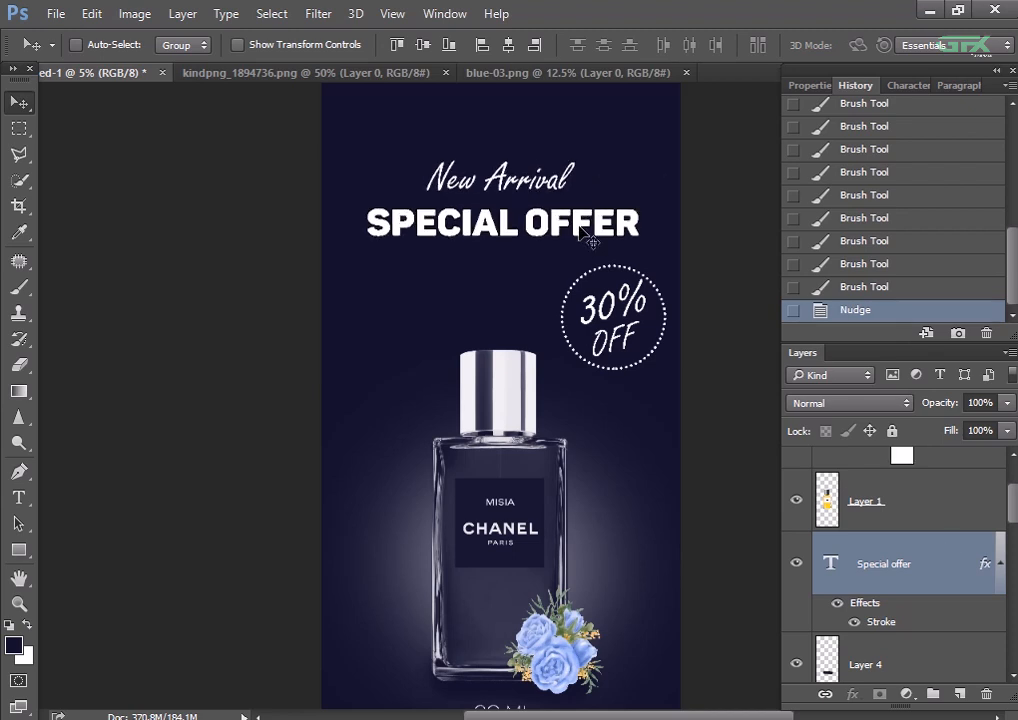
# - Add the white text "LOGO HERE" near the banner's upper edge, above the "New Arrival" line
pyautogui.hotkey('ctrl', '+')
pyautogui.press('t')
pyautogui.click(403, 321)
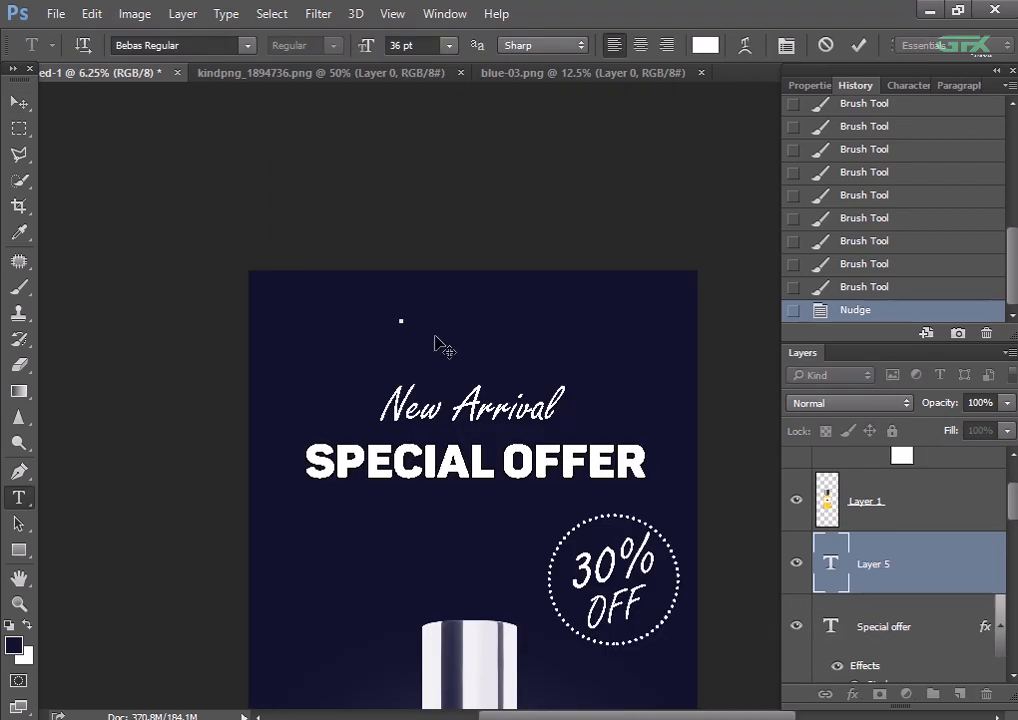
pyautogui.write('LOGO HERE')
pyautogui.click(19, 101)
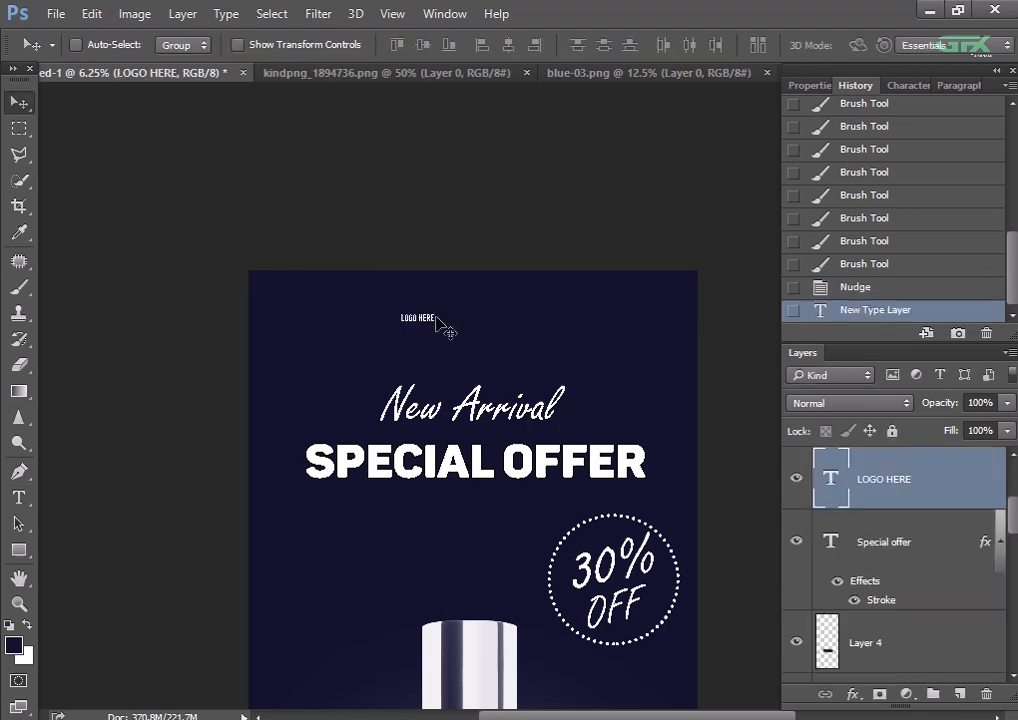
# - Scale the "LOGO HERE" text up to about 105 pt and reposition it above "New Arrival"
pyautogui.hotkey('ctrl', 't')
pyautogui.moveTo(434, 322); pyautogui.dragTo(465, 315)
pyautogui.press('Return')
# - Change the "LOGO HERE" text's font to Montserrat Regular
pyautogui.click(20, 502)
pyautogui.scroll(-1, 22, 508)
pyautogui.click(21, 506)
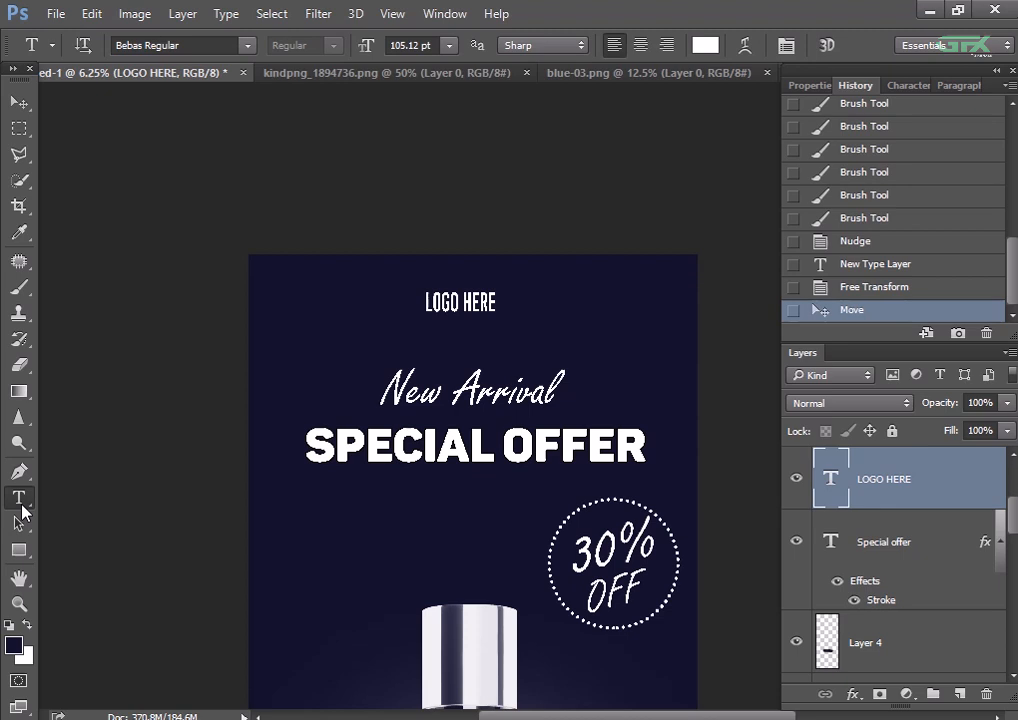
pyautogui.doubleClick(428, 301)
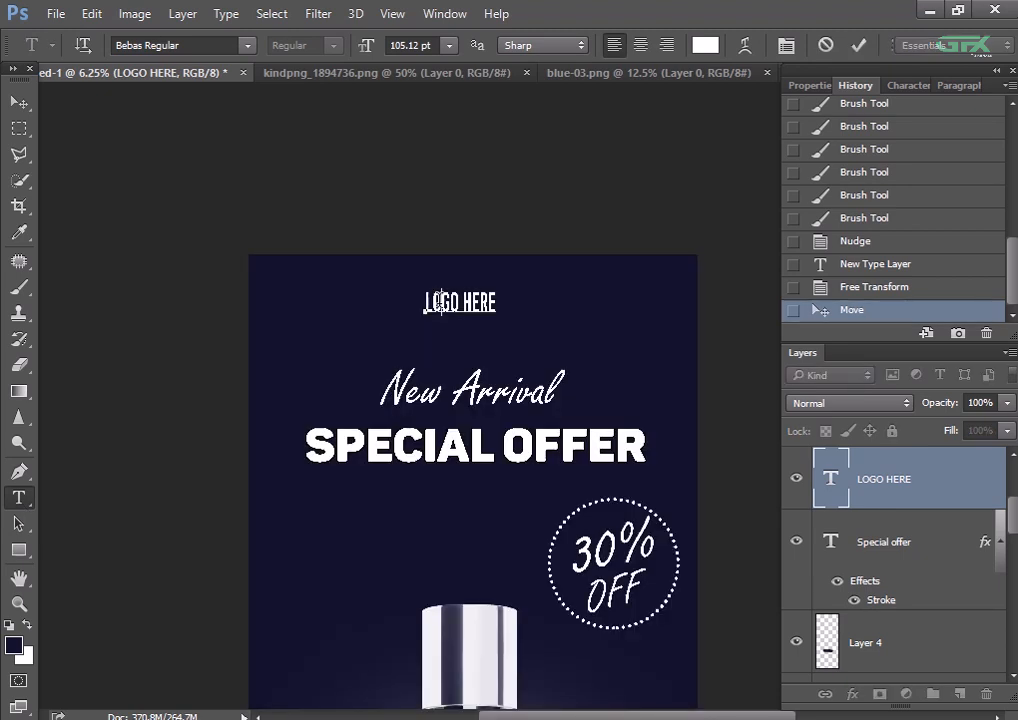
pyautogui.tripleClick(440, 302)
pyautogui.click(190, 45)
pyautogui.write('MONT')
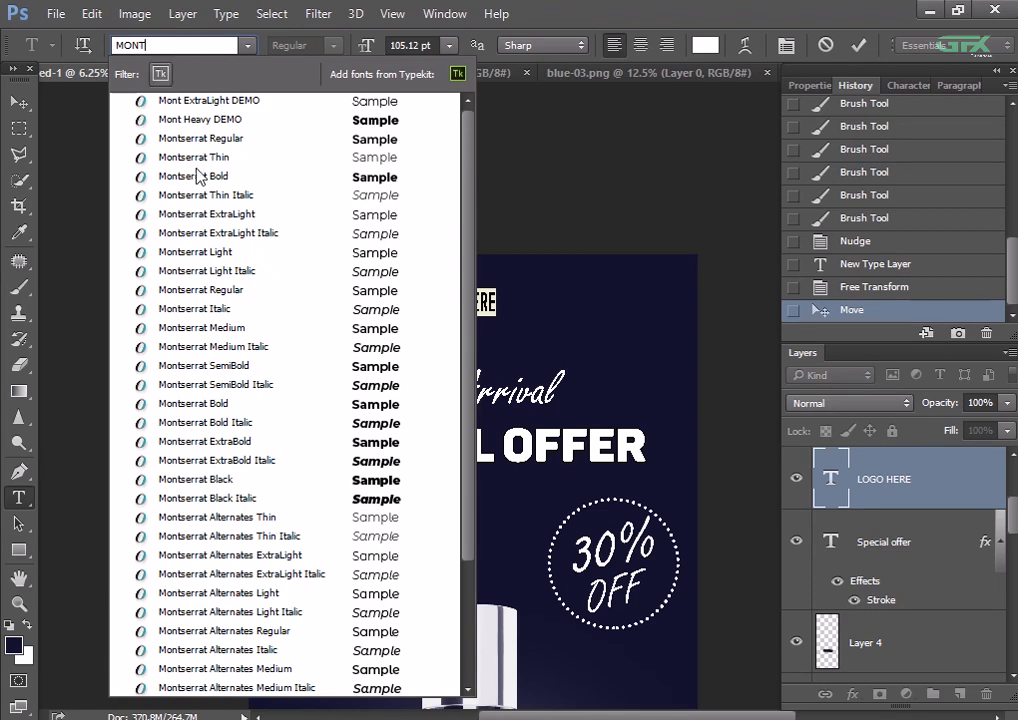
pyautogui.click(210, 290)
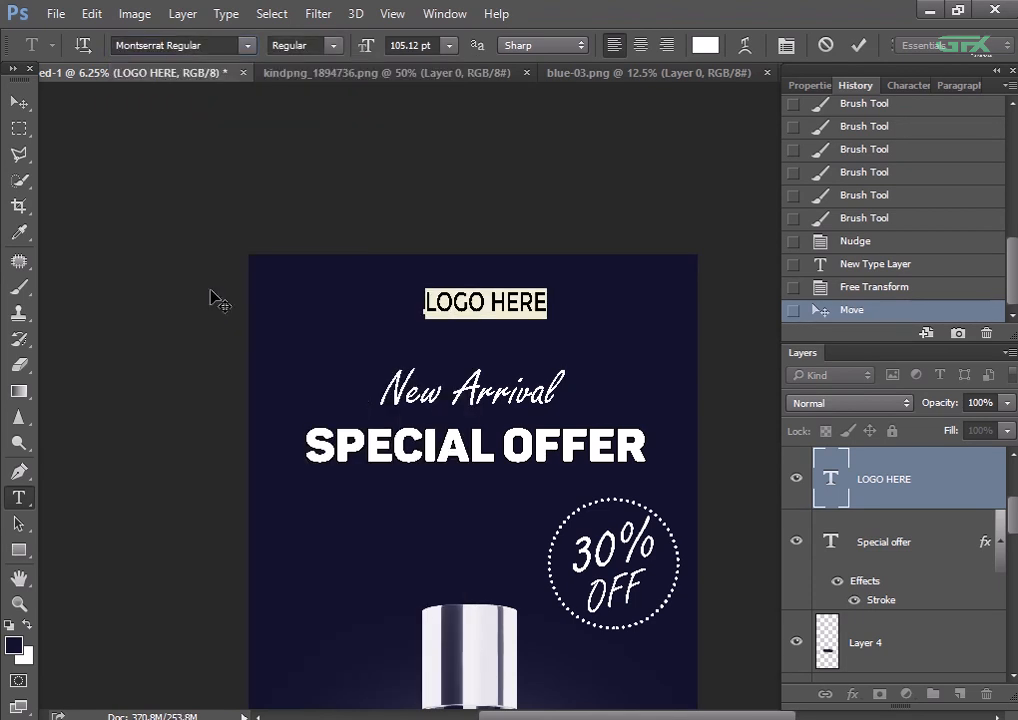
pyautogui.hotkey('ctrl', 'Return')
# - Move the "LOGO HERE" text slightly left and down so it is centred above the "New Arrival" line
pyautogui.press('v')
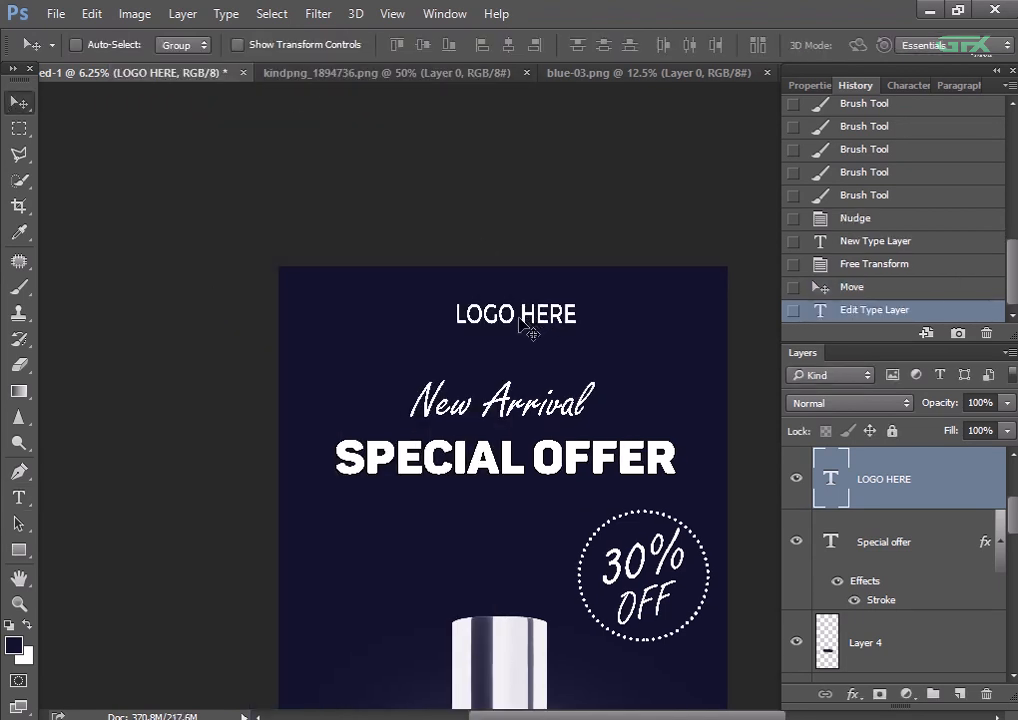
pyautogui.moveTo(516, 320); pyautogui.dragTo(506, 326)
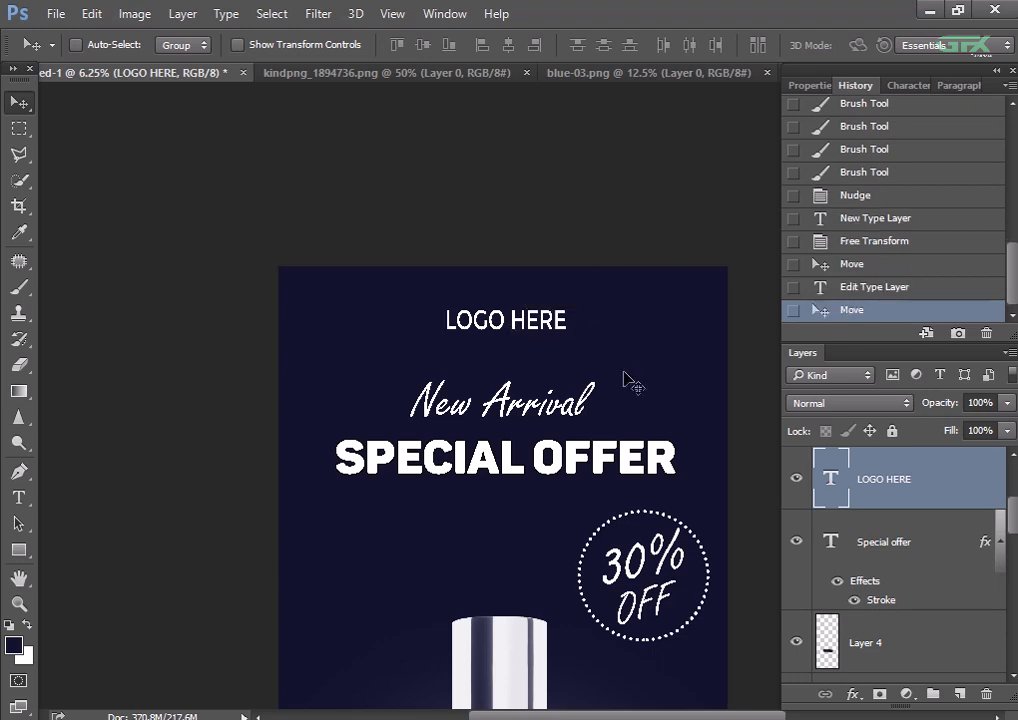
pyautogui.hotkey('ctrl', '-')
pyautogui.hotkey('ctrl', '-')
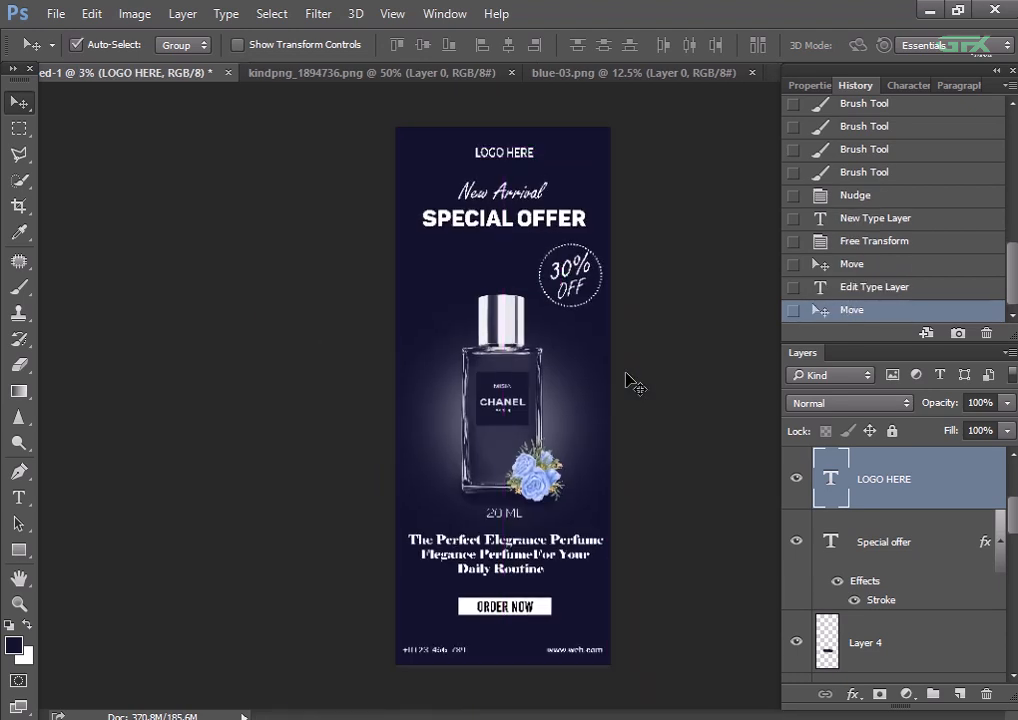
pyautogui.hotkey('ctrl', '+')
pyautogui.hotkey('ctrl', '+')
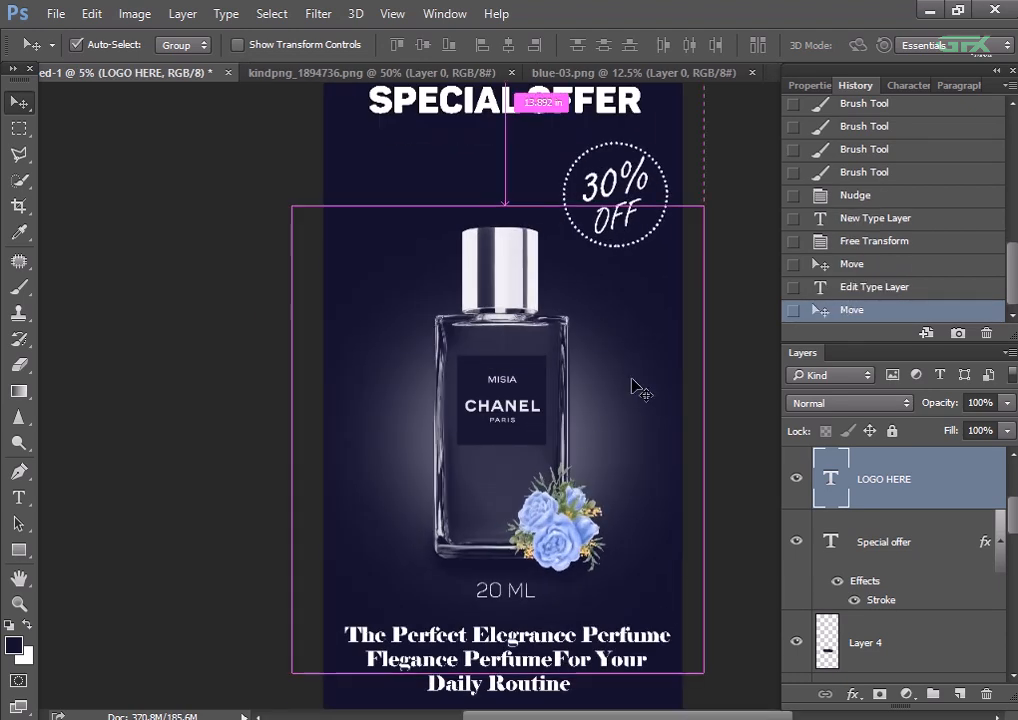
pyautogui.hotkey('ctrl', '-')
pyautogui.moveTo(627, 466); pyautogui.dragTo(638, 588)
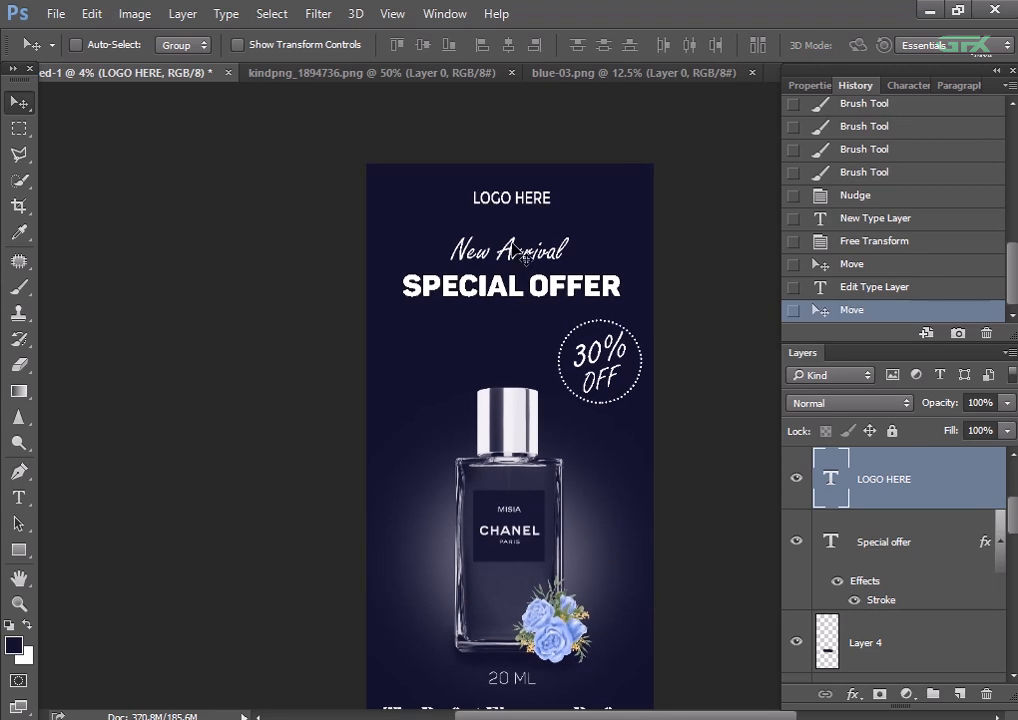
pyautogui.moveTo(533, 203); pyautogui.dragTo(529, 205)
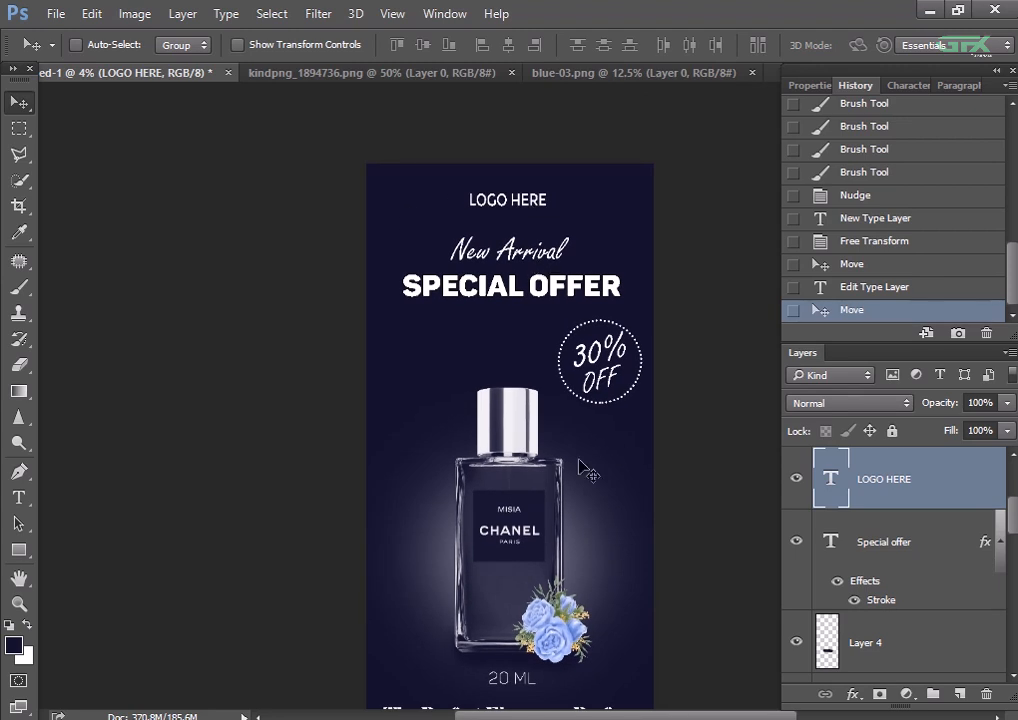
# - Centre the "Special Offer" and "New Arrival" text horizontally on the navy background layer
pyautogui.moveTo(1012, 526); pyautogui.dragTo(1013, 614)
pyautogui.click(953, 521)
pyautogui.scroll(-1, 993, 597)
pyautogui.click(951, 555)
pyautogui.click(920, 652)
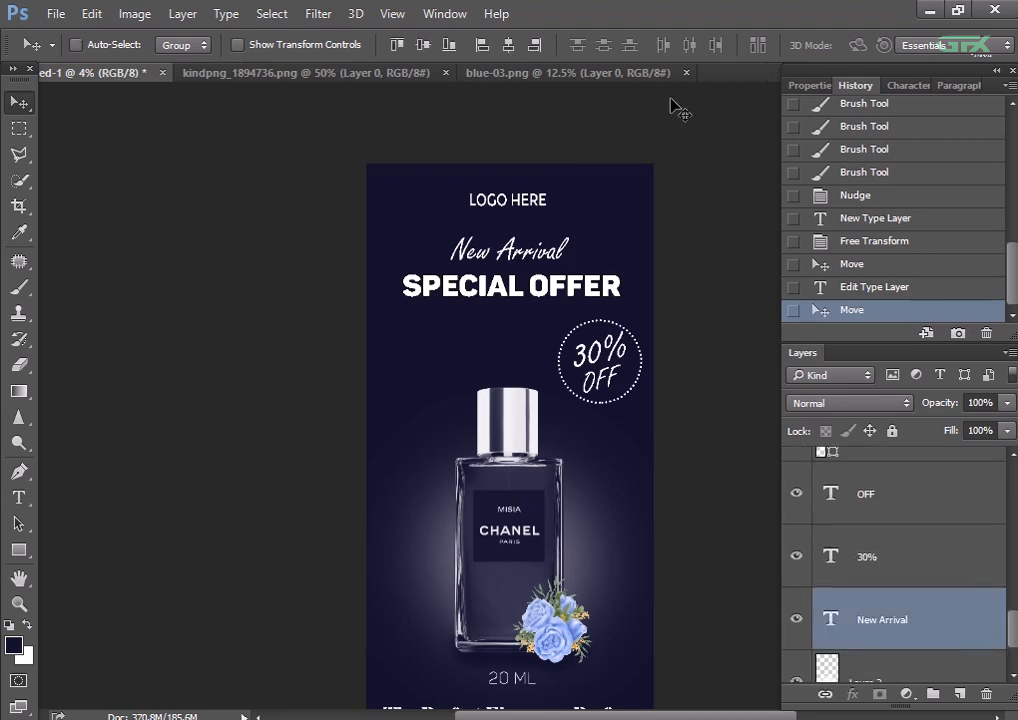
pyautogui.moveTo(1014, 641); pyautogui.dragTo(1014, 662)
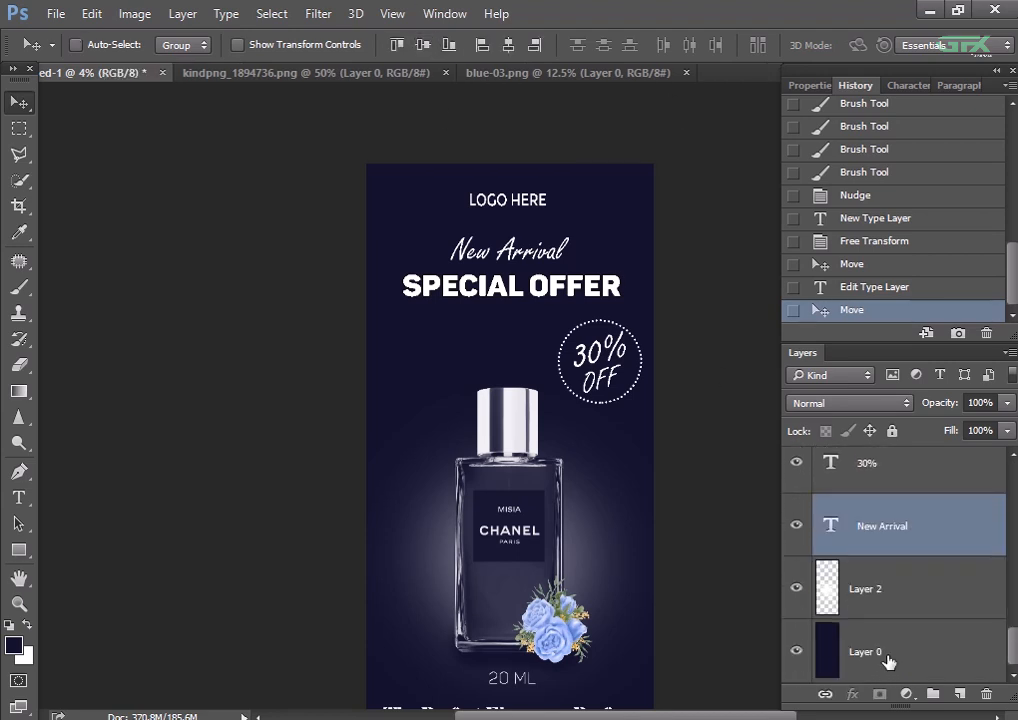
pyautogui.keyDown('ctrl'); pyautogui.click(888, 663); pyautogui.keyUp('ctrl')
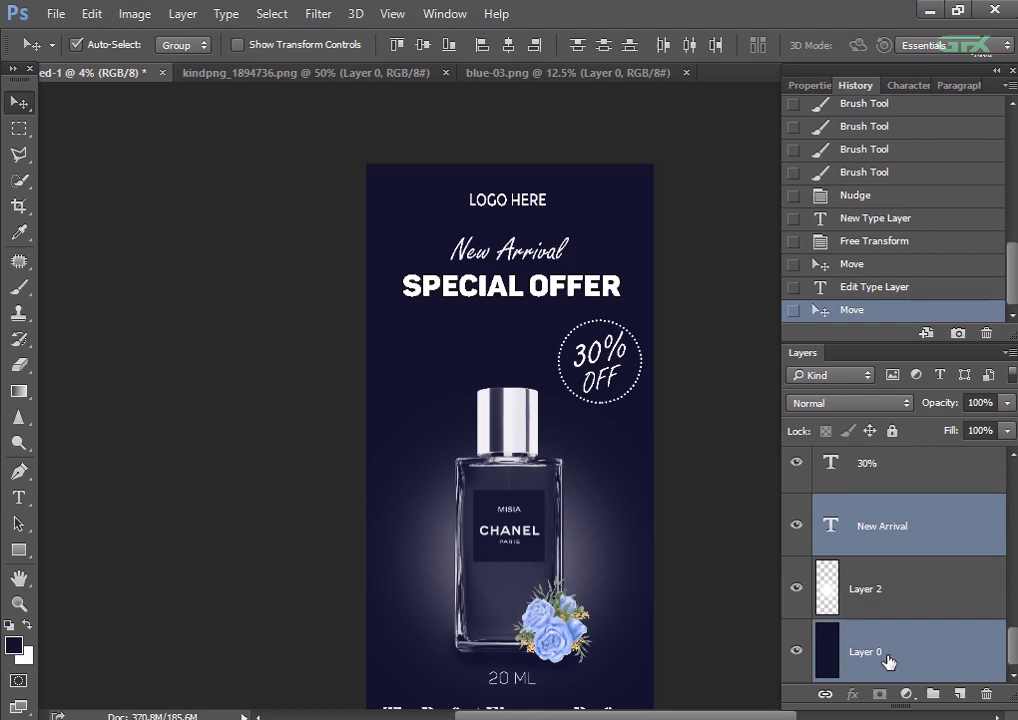
pyautogui.click(507, 45)
pyautogui.scroll(5, 900, 560)
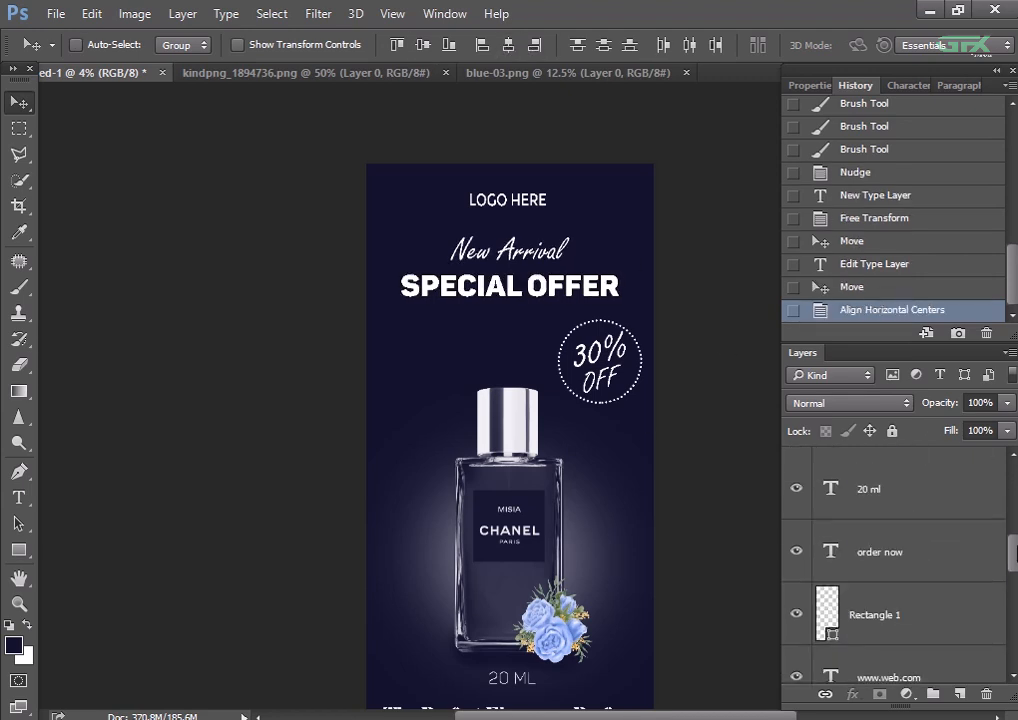
# - Align the perfume bottle layer to the navy background's vertical and horizontal centres
pyautogui.moveTo(1015, 553); pyautogui.dragTo(1012, 488)
pyautogui.click(926, 602)
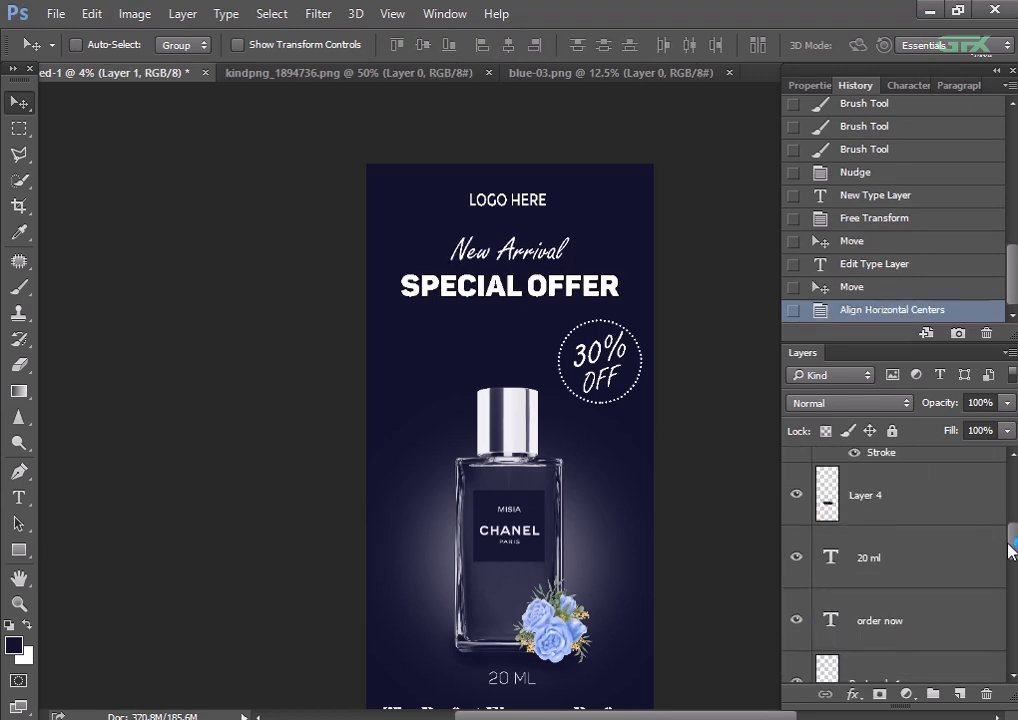
pyautogui.moveTo(1010, 548); pyautogui.dragTo(990, 640)
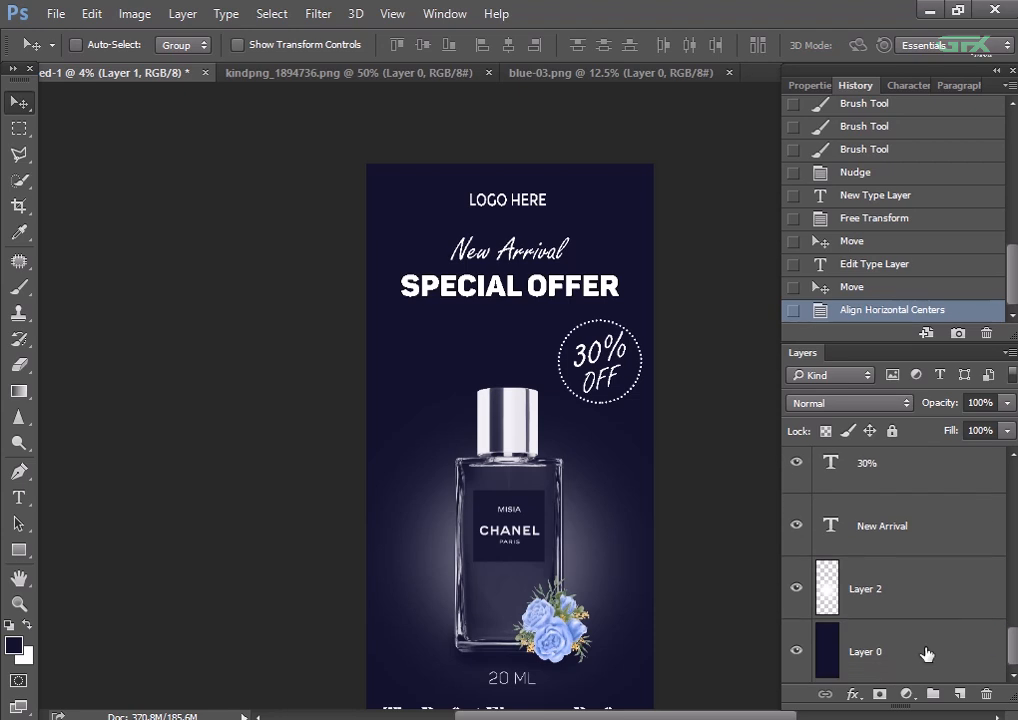
pyautogui.keyDown('ctrl'); pyautogui.click(926, 652); pyautogui.keyUp('ctrl')
pyautogui.click(424, 45)
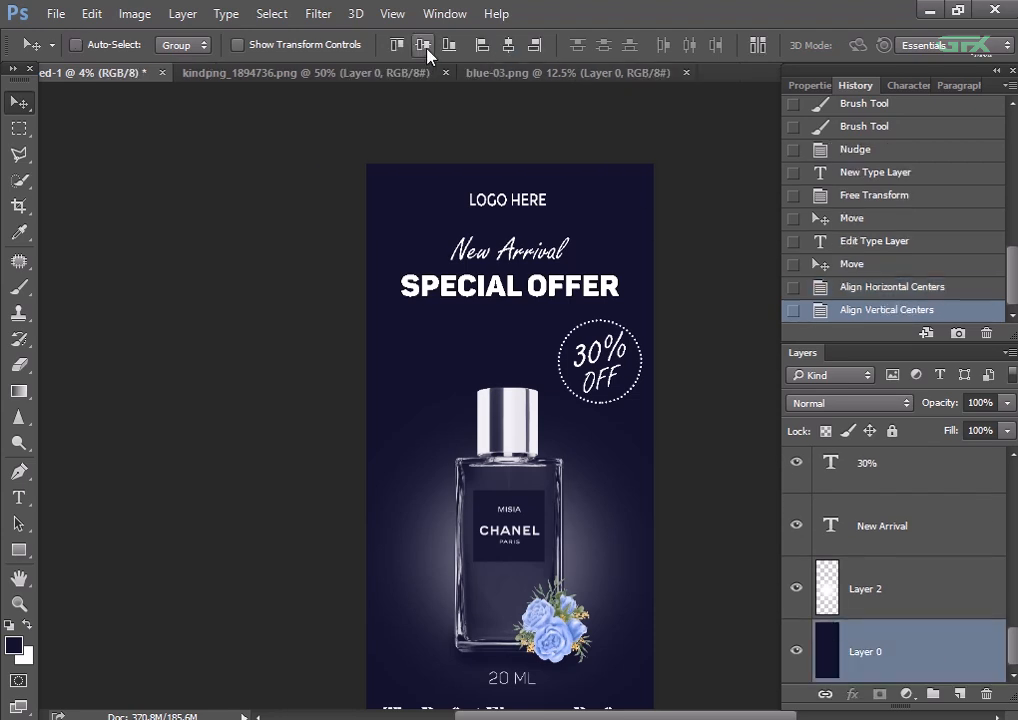
pyautogui.click(512, 46)
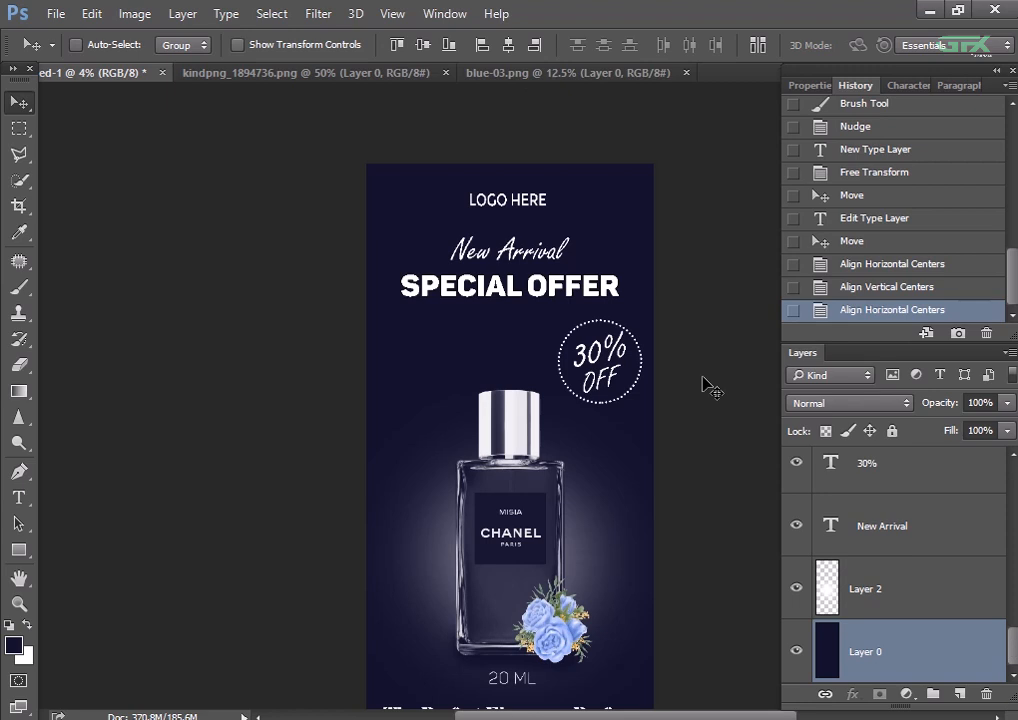
# - Centre the "Order Now" text vertically and horizontally on its white button rectangle
pyautogui.hotkey('ctrl', '-')
pyautogui.moveTo(1014, 648); pyautogui.dragTo(1010, 578)
pyautogui.click(899, 611)
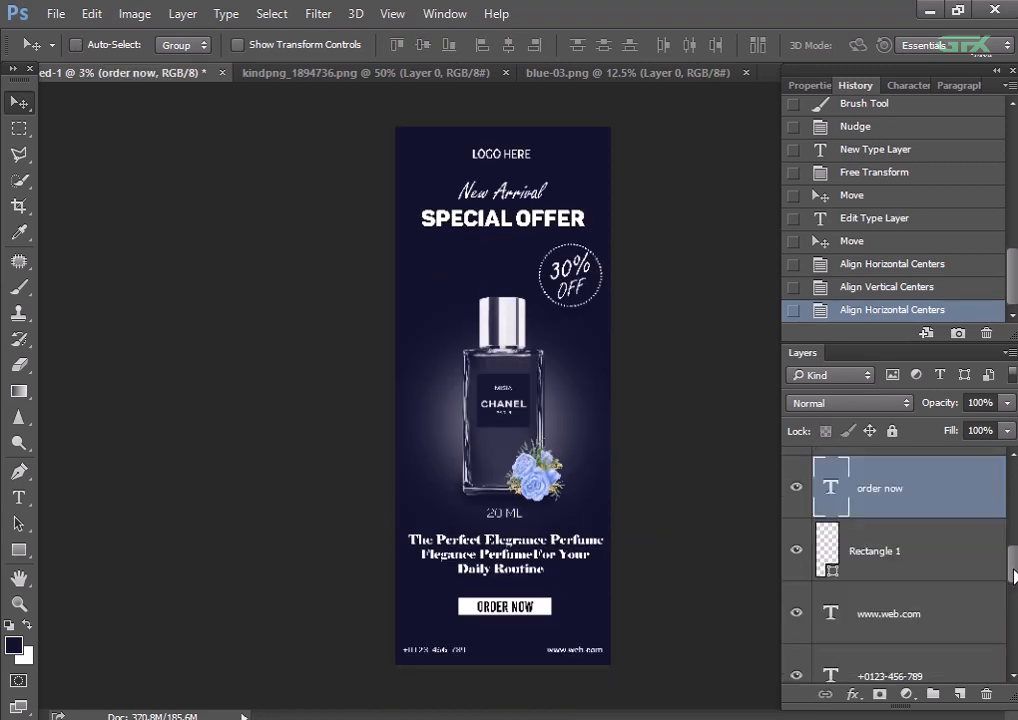
pyautogui.keyDown('ctrl'); pyautogui.click(951, 568); pyautogui.keyUp('ctrl')
pyautogui.rightClick(952, 569)
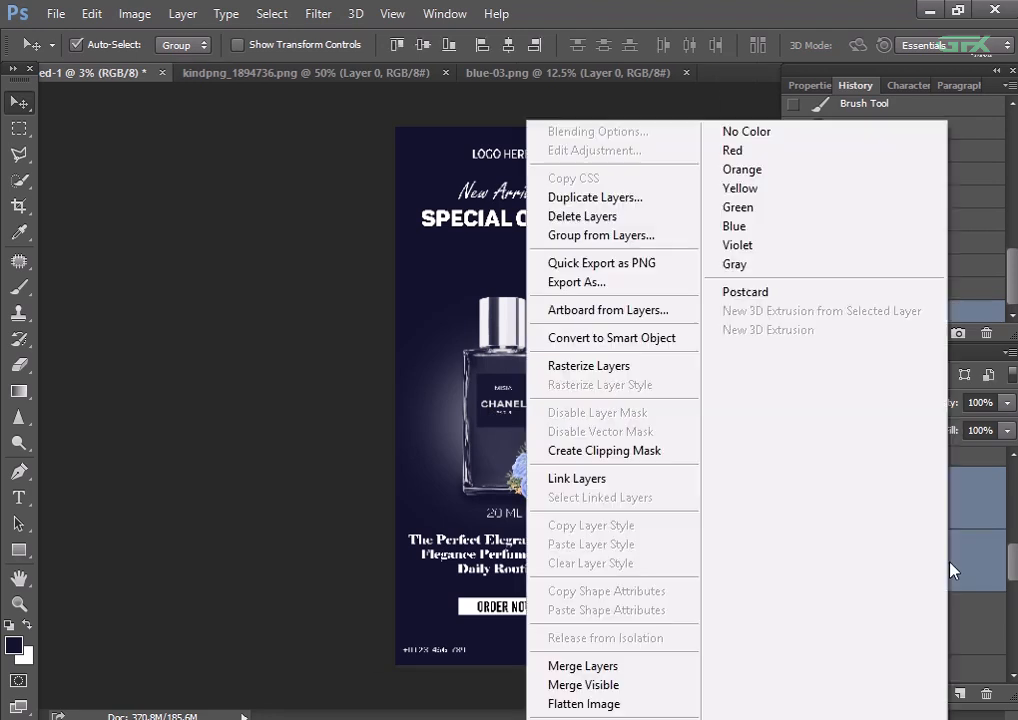
pyautogui.click(308, 490)
pyautogui.doubleClick(423, 47)
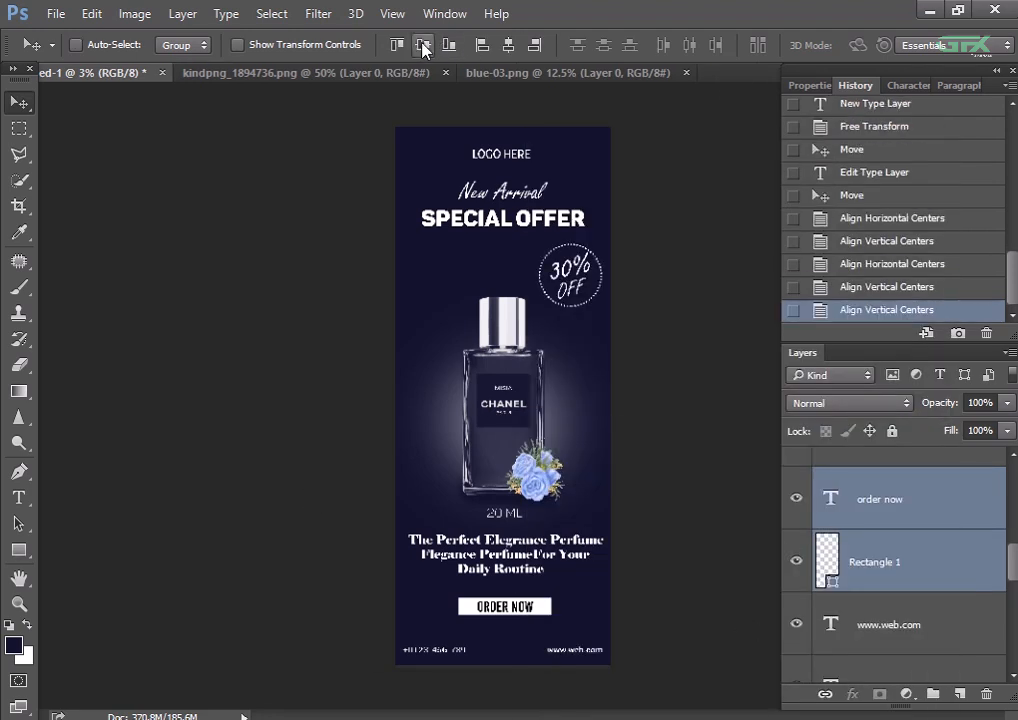
pyautogui.click(510, 45)
pyautogui.click(510, 45)
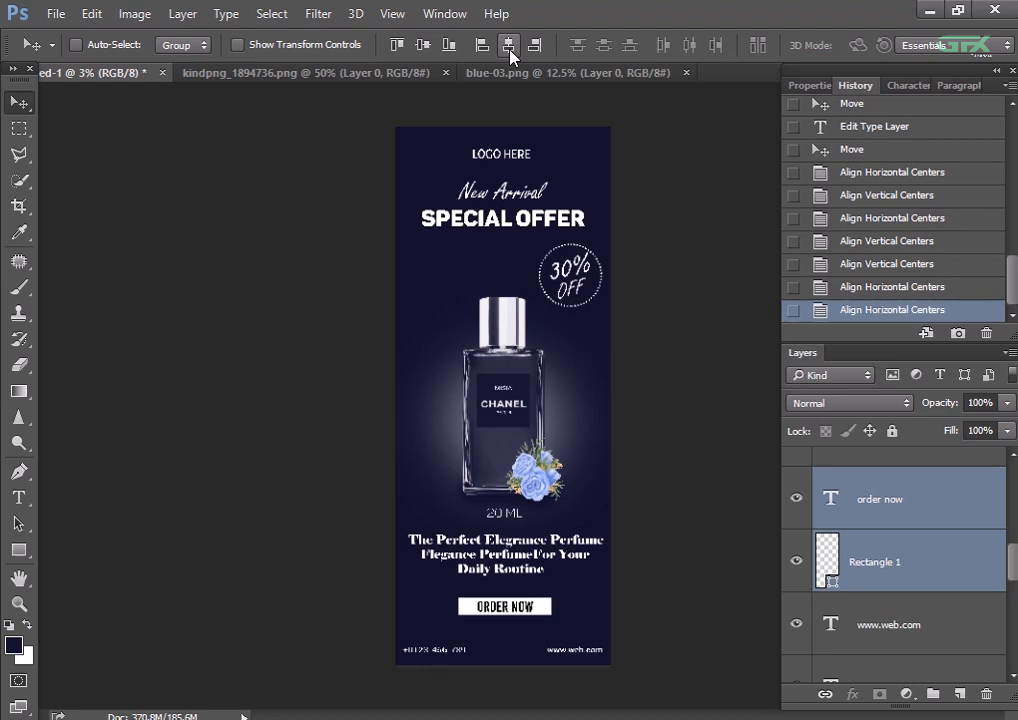
# - Centre the three-line tagline horizontally on the background and undo the merging of the visible layers
pyautogui.hotkey('ctrl', '-')
pyautogui.hotkey('ctrl', '-')
pyautogui.hotkey('ctrl', '+')
pyautogui.hotkey('ctrl', '+')
pyautogui.hotkey('ctrl', '+')
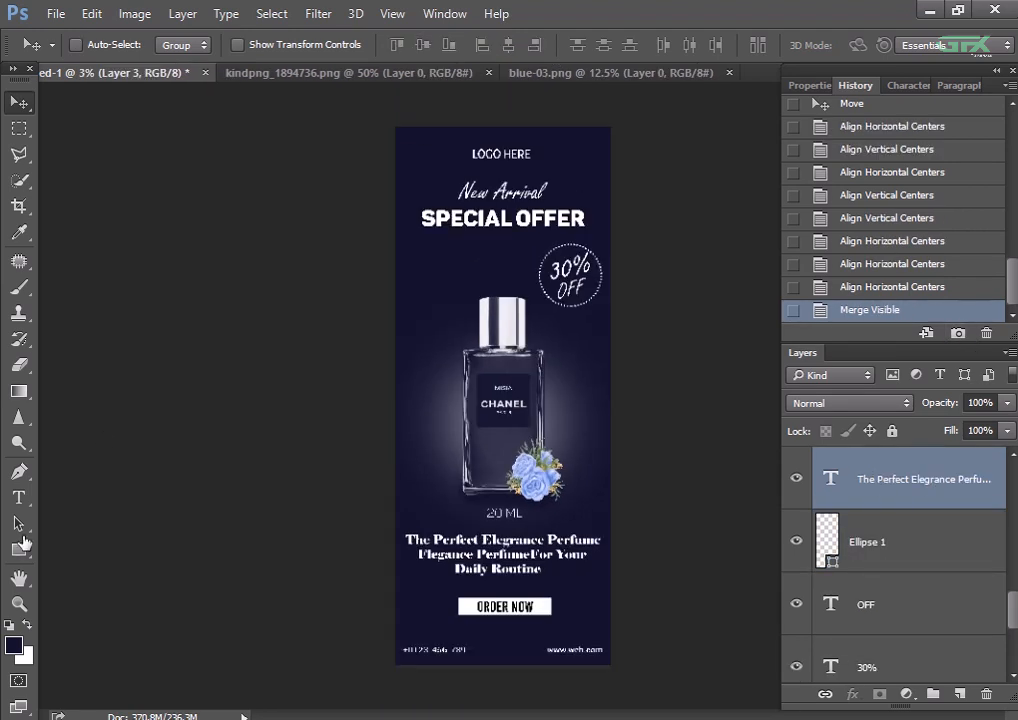
pyautogui.hotkey('ctrl', 'z')
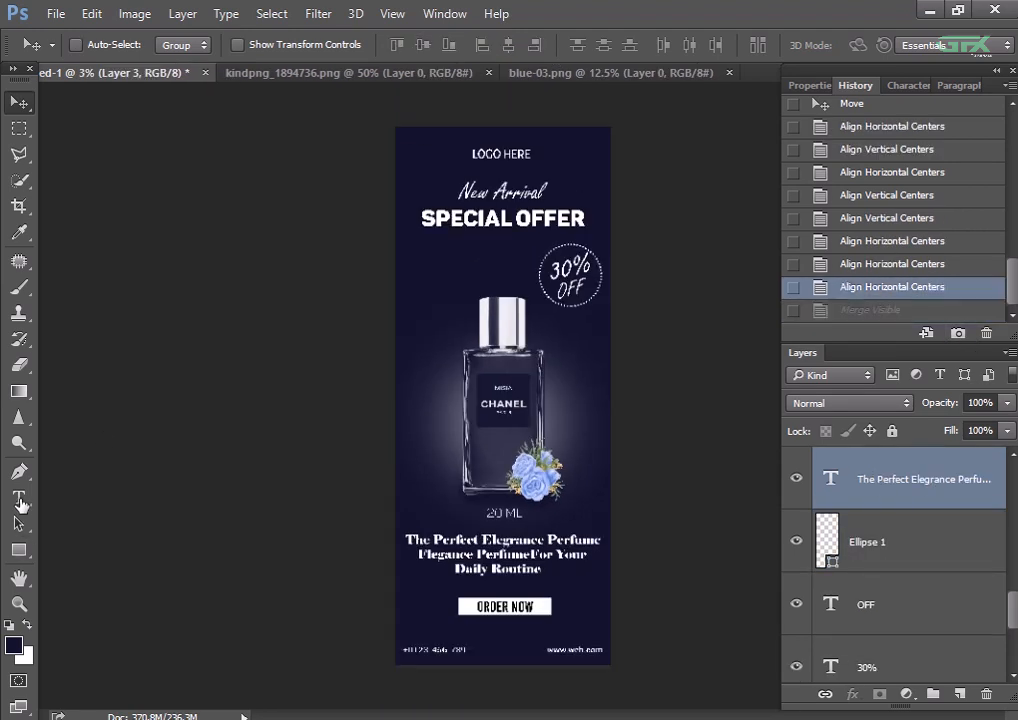
# - Delete the words "Elegance Perfume" from the tagline's second line, leaving "For Your"
pyautogui.click(19, 498)
pyautogui.hotkey('ctrl', '+')
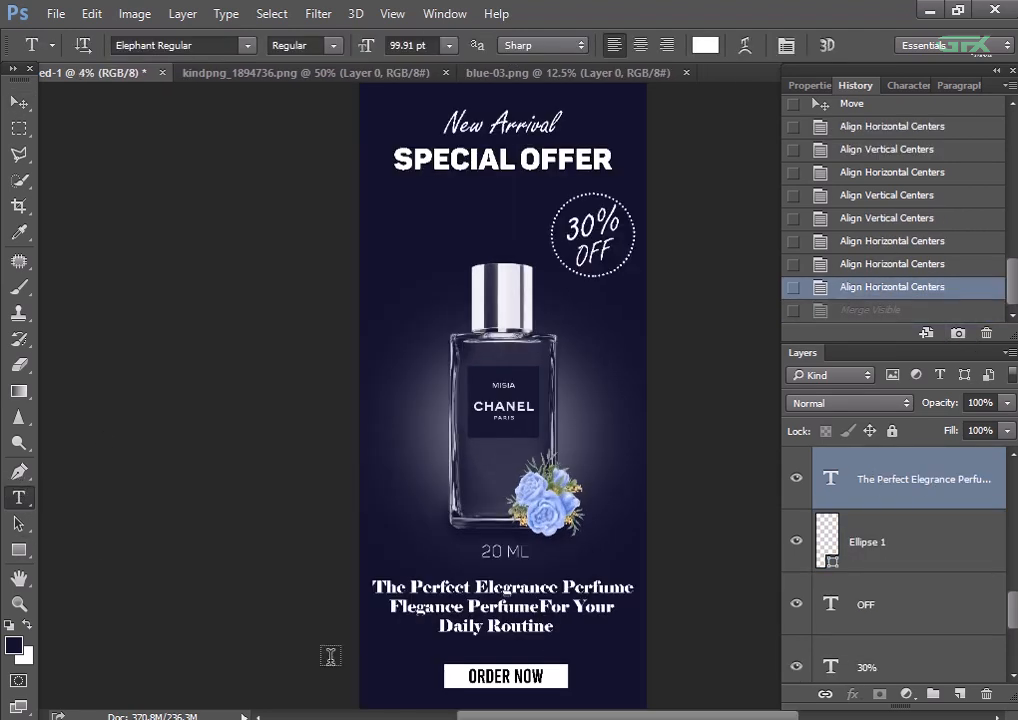
pyautogui.click(390, 612)
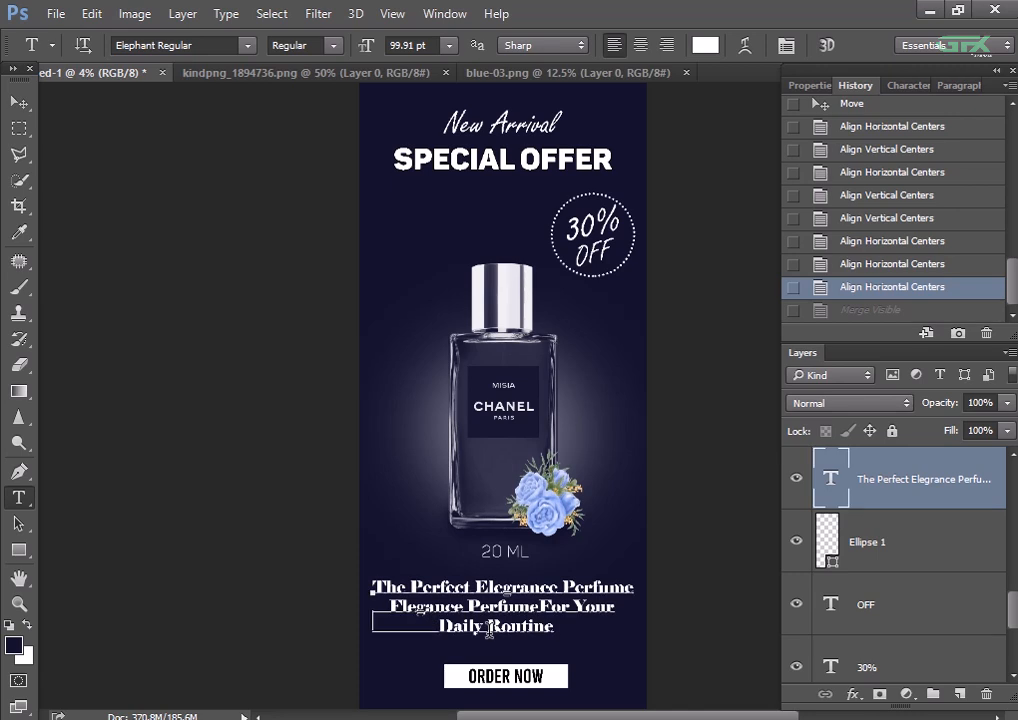
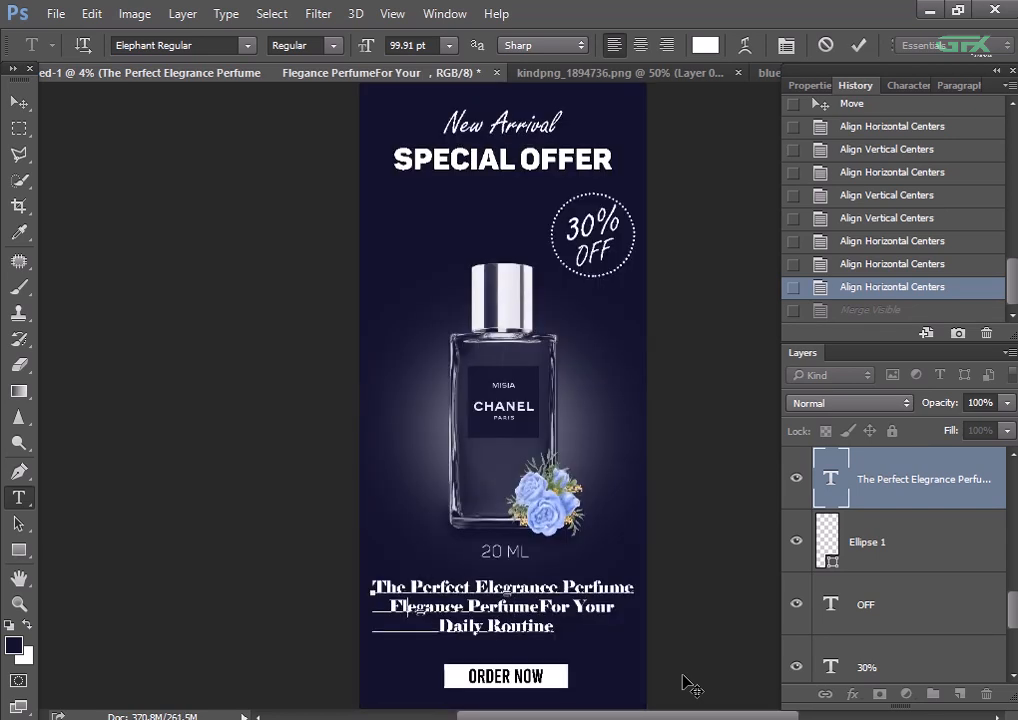
pyautogui.press('BackSpace')
pyautogui.press('BackSpace')
pyautogui.press('BackSpace')
pyautogui.press('BackSpace')
pyautogui.press('BackSpace')
pyautogui.press('BackSpace')
pyautogui.press('BackSpace')
pyautogui.press('BackSpace')
pyautogui.press('BackSpace')
pyautogui.press('BackSpace')
pyautogui.press('BackSpace')
pyautogui.press('BackSpace')
pyautogui.press('BackSpace')
pyautogui.press('BackSpace')
pyautogui.press('BackSpace')
pyautogui.press('BackSpace')
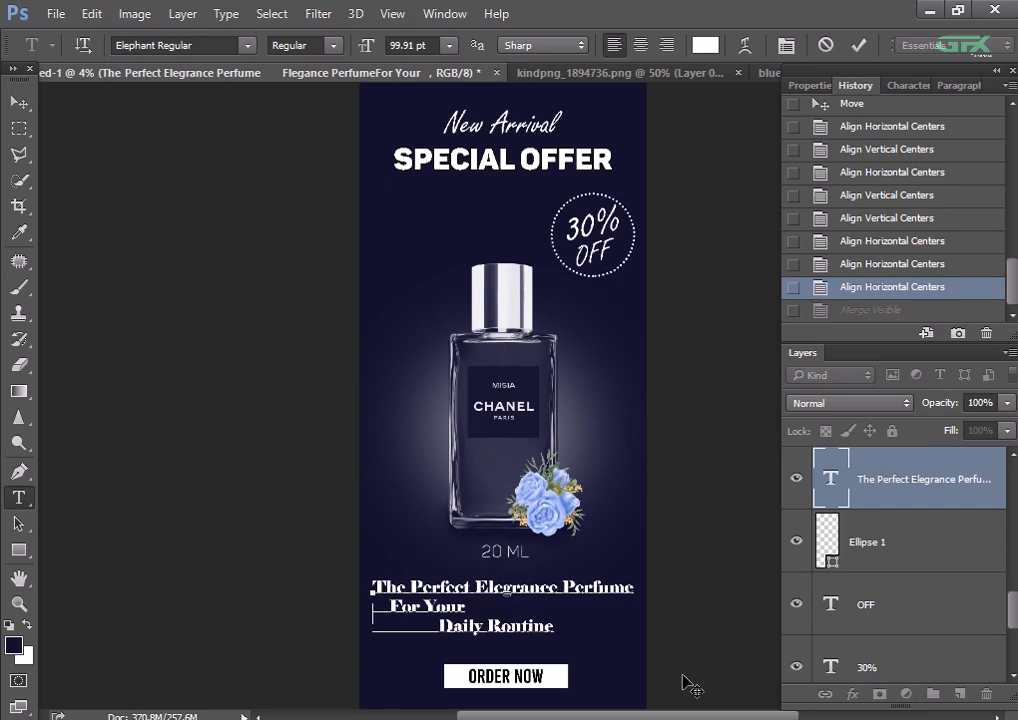
# - Join "Daily Routine" to the "For Your" line and centre that line beneath "The Perfect Elegrance Perfume" with leading spaces
pyautogui.press('Right')
pyautogui.press('Right')
pyautogui.press('Right')
pyautogui.press('BackSpace')
pyautogui.press('BackSpace')
pyautogui.press('BackSpace')
pyautogui.press('BackSpace')
pyautogui.press('BackSpace')
pyautogui.press('BackSpace')
pyautogui.press('BackSpace')
pyautogui.press('BackSpace')
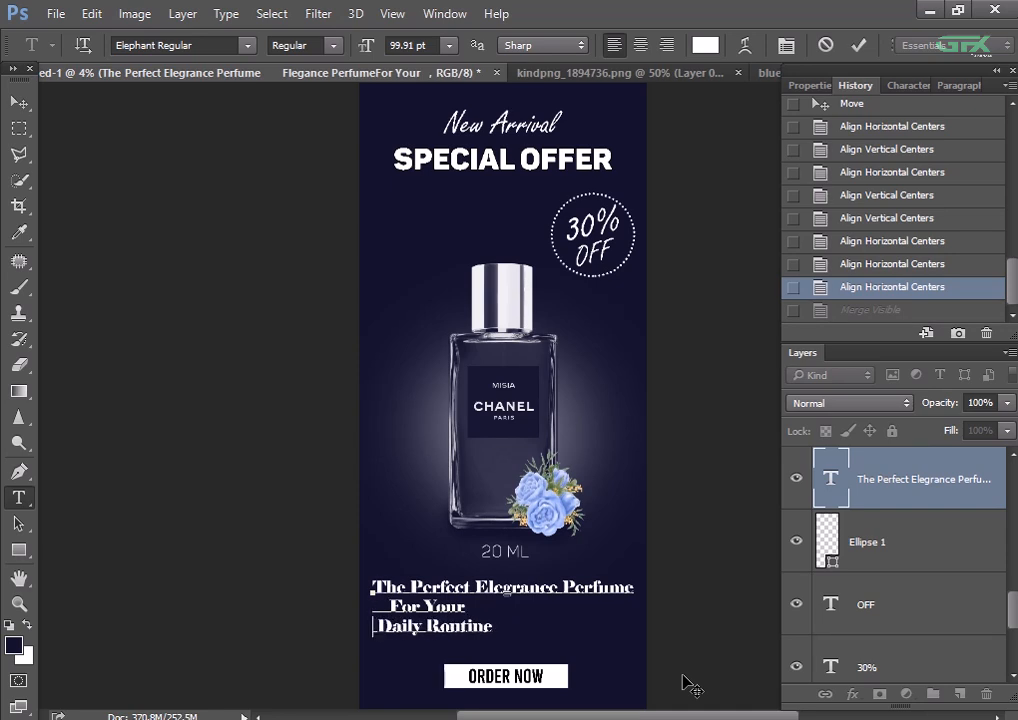
pyautogui.press('BackSpace')
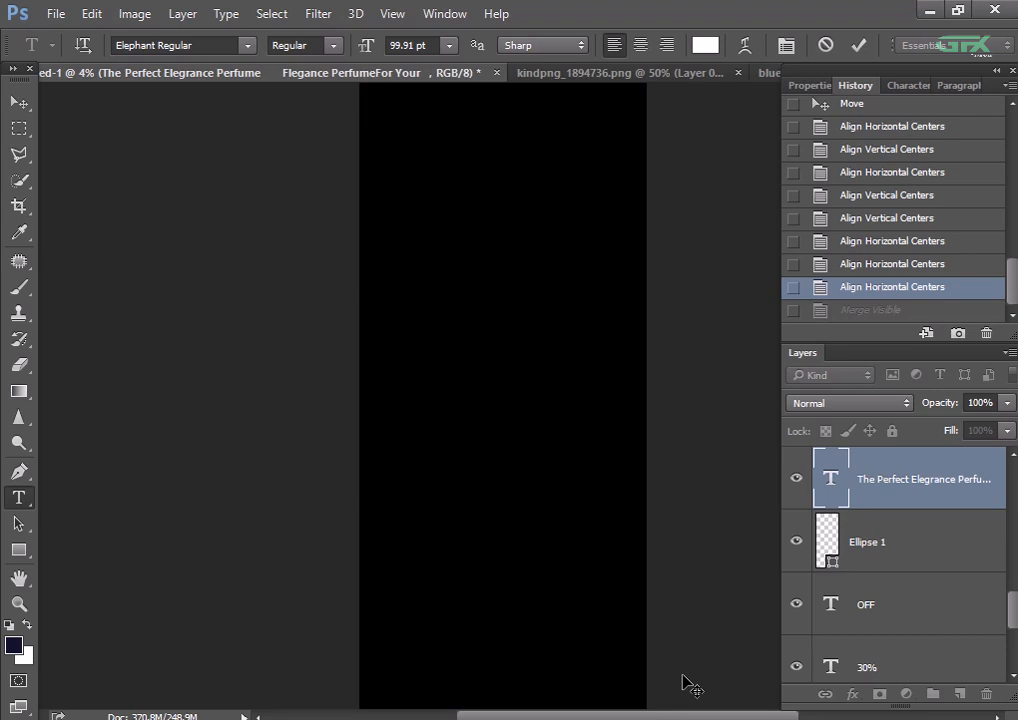
pyautogui.press('Left')
pyautogui.press('Left')
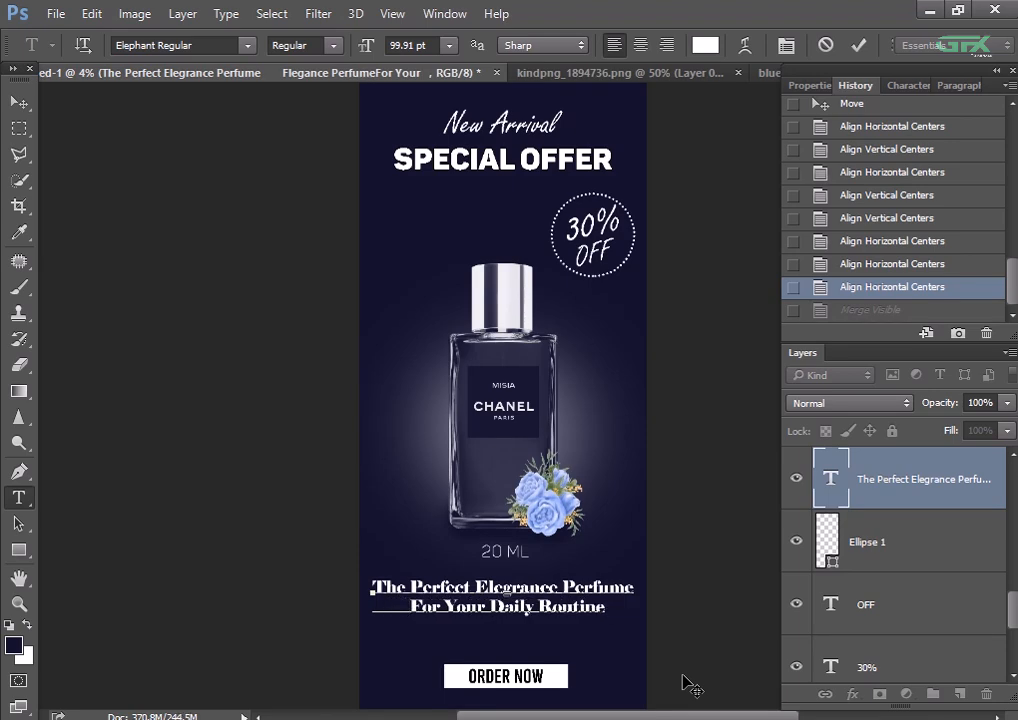
pyautogui.hotkey('ctrl', 'Return')
pyautogui.press('v')
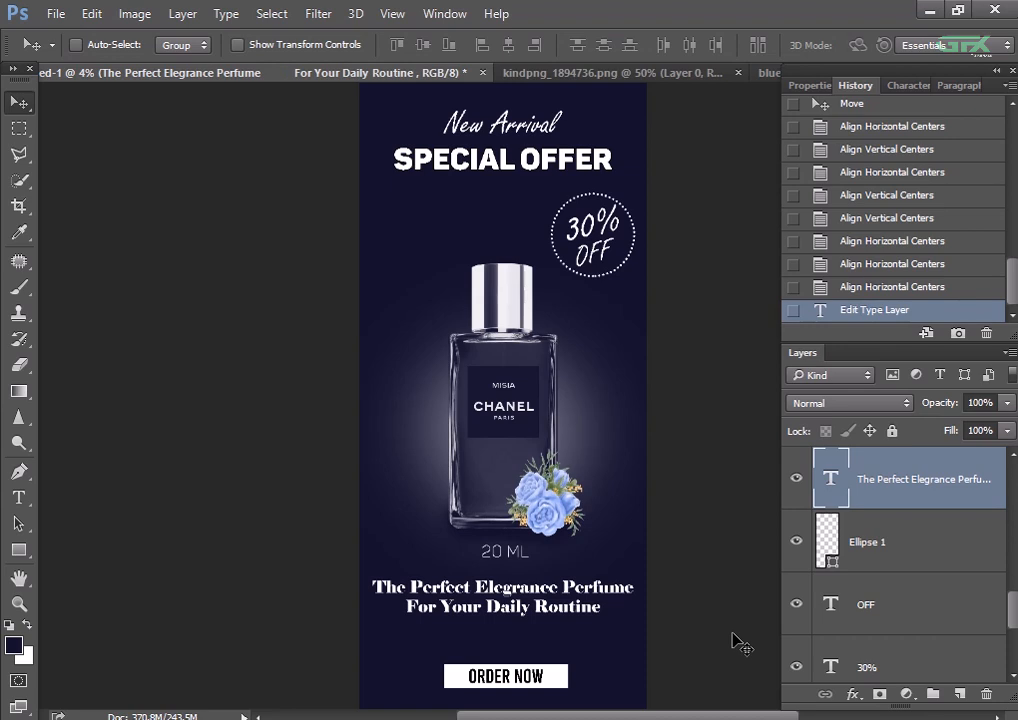
# - Correct "Elegrance" to "Elegance" in the tagline and trim the leading space before "For Your Daily Routine"
pyautogui.hotkey('ctrl', '+')
pyautogui.press('t')
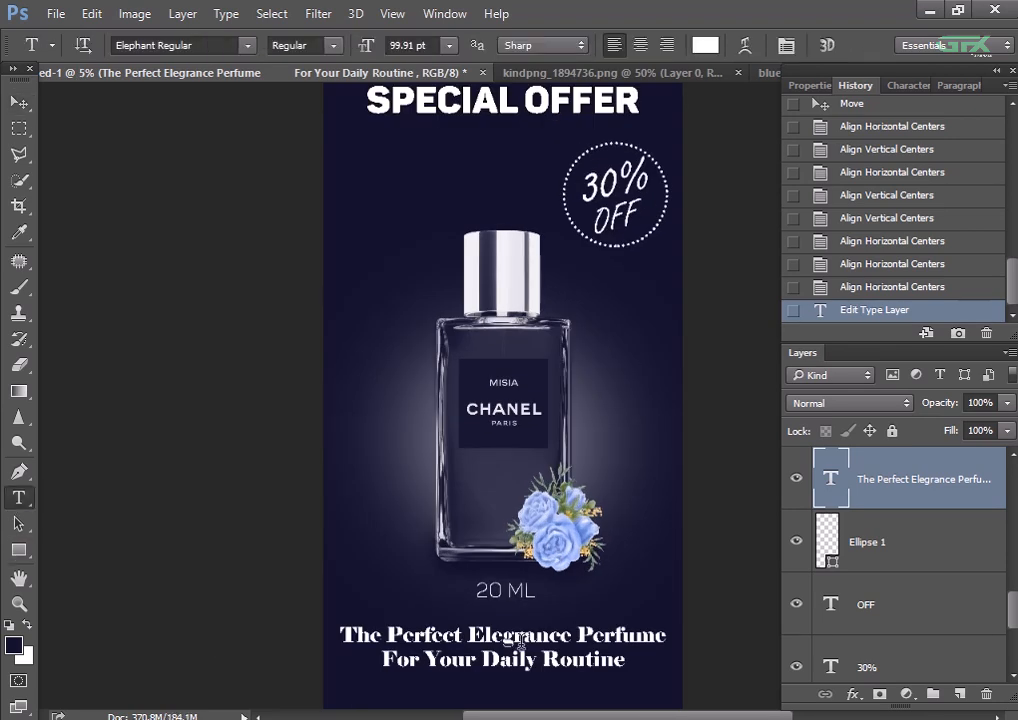
pyautogui.click(583, 651)
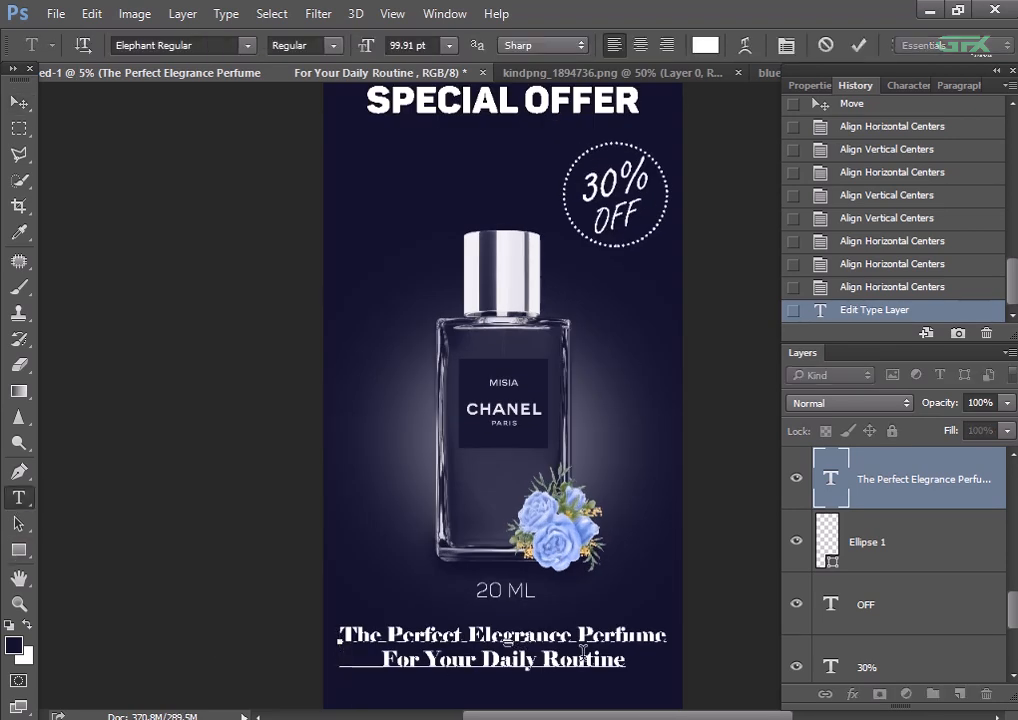
pyautogui.press('BackSpace')
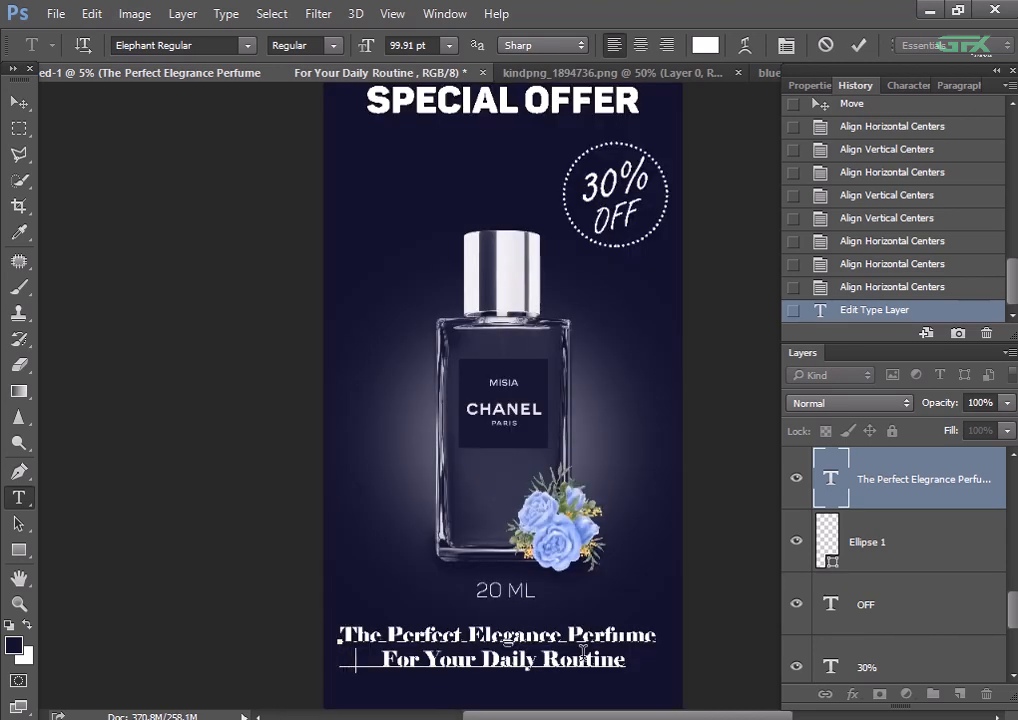
pyautogui.press('Delete')
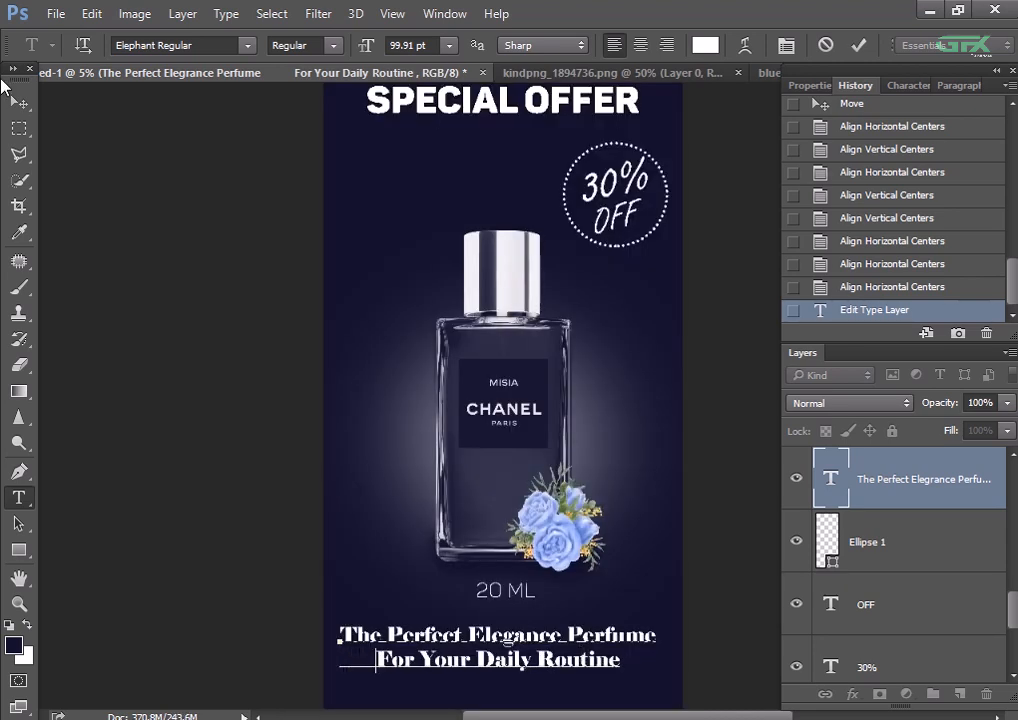
pyautogui.click(14, 100)
# - Centre the two-line tagline horizontally on the navy background layer
pyautogui.scroll(-1, 1012, 638)
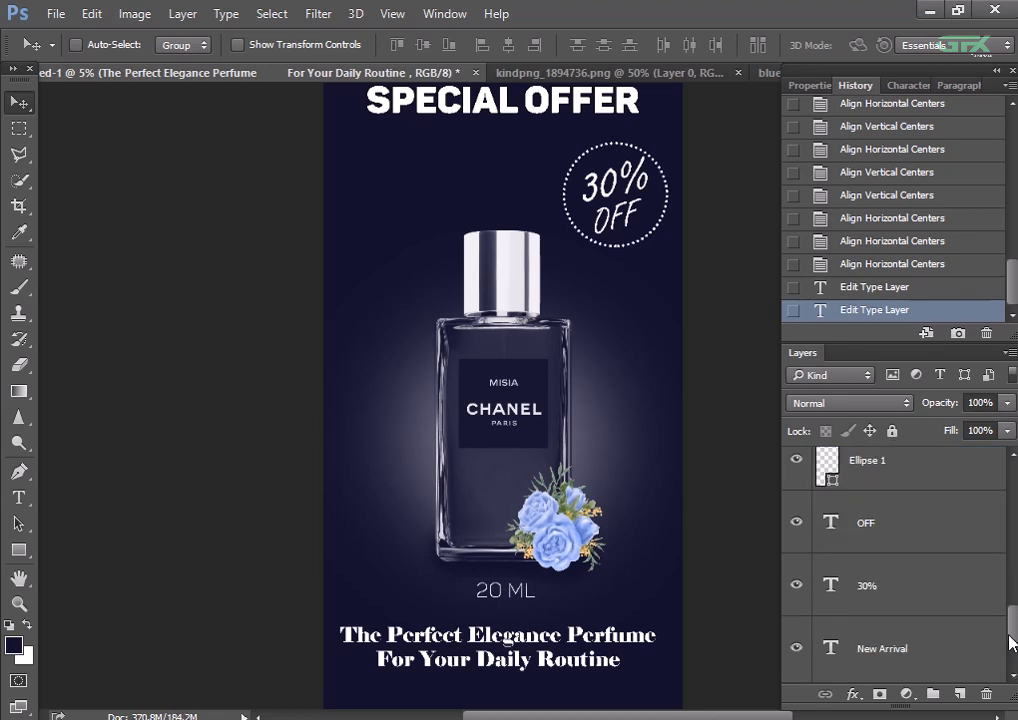
pyautogui.moveTo(1011, 640); pyautogui.dragTo(1014, 670)
pyautogui.keyDown('ctrl'); pyautogui.click(938, 662); pyautogui.keyUp('ctrl')
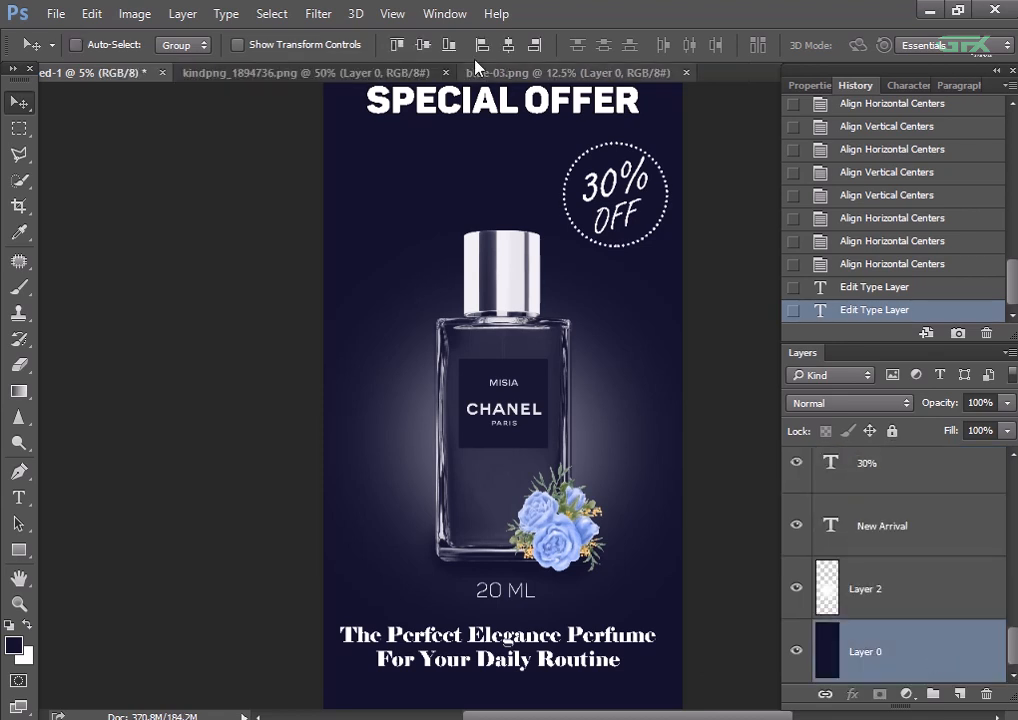
pyautogui.click(508, 45)
pyautogui.click(508, 45)
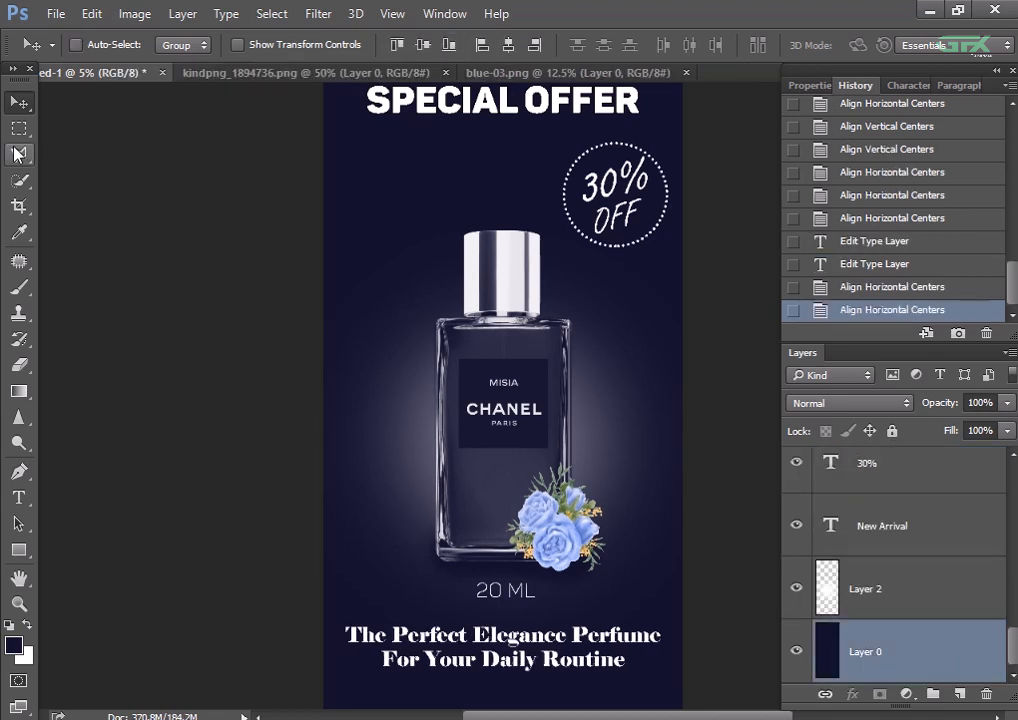
pyautogui.click(77, 45)
pyautogui.hotkey('ctrl', '-')
pyautogui.click(78, 48)
pyautogui.hotkey('ctrl', '-')
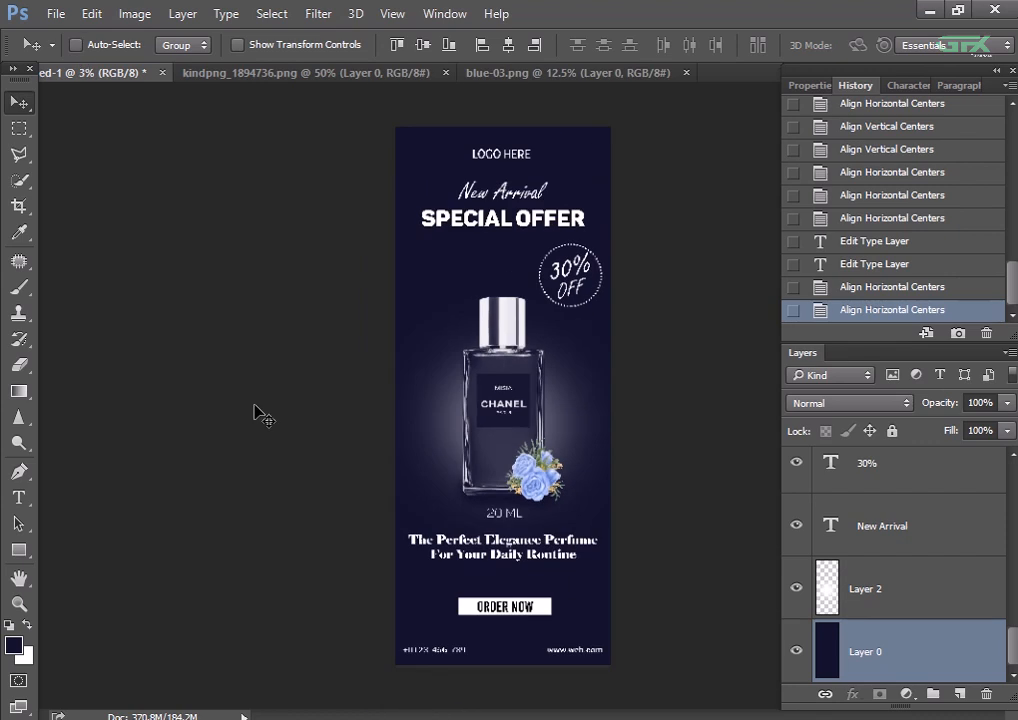
# - Merge all of the banner's visible layers into a single layer
pyautogui.scroll(10, 1010, 608)
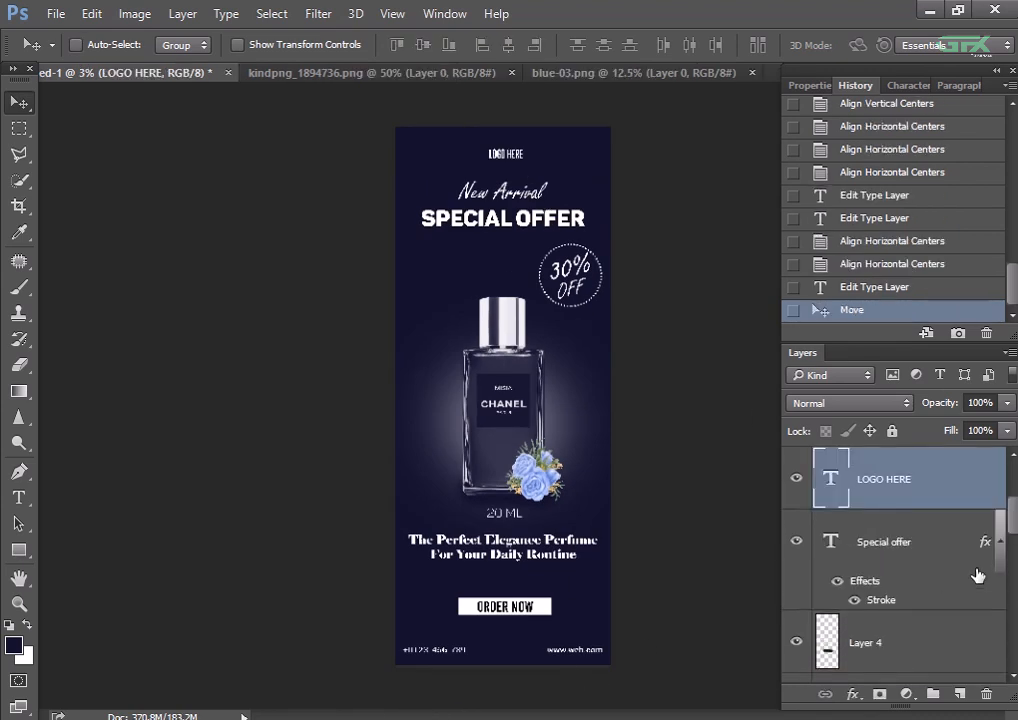
pyautogui.scroll(-5, 978, 576)
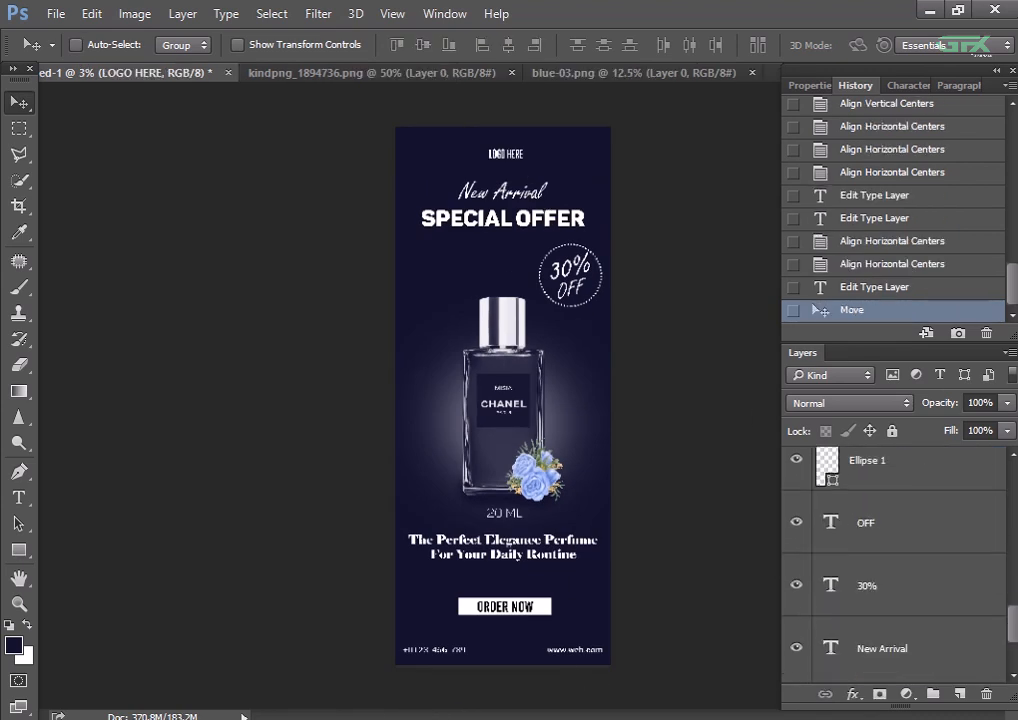
pyautogui.moveTo(1010, 626); pyautogui.dragTo(1010, 657)
pyautogui.click(957, 492)
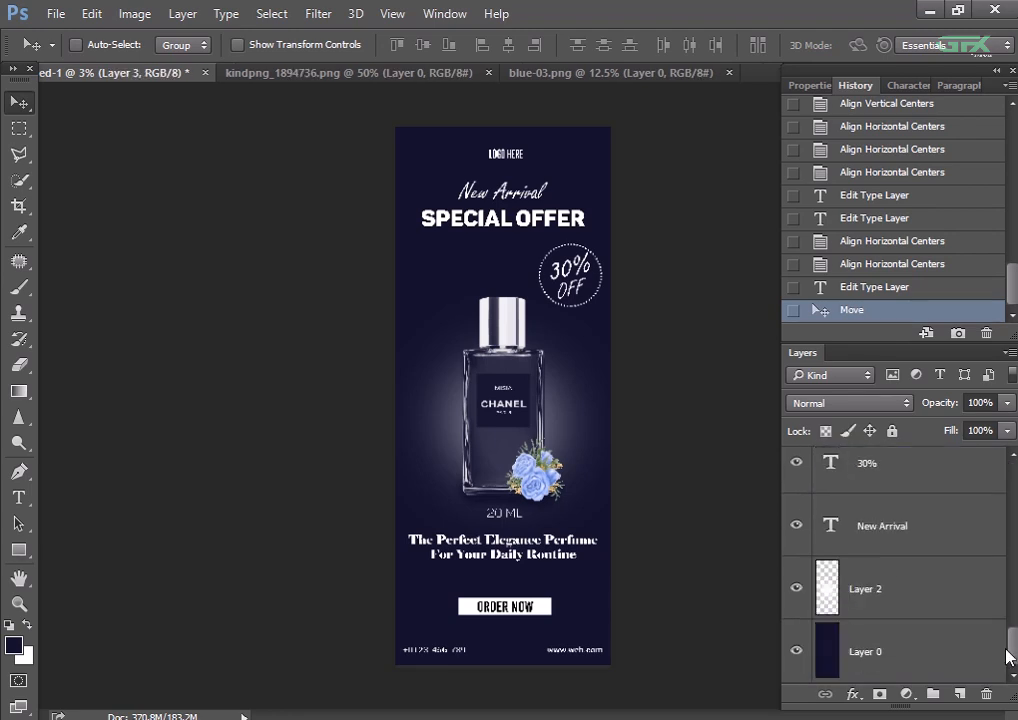
pyautogui.keyDown('shift'); pyautogui.click(928, 651); pyautogui.keyUp('shift')
pyautogui.hotkey('ctrl', 'e')
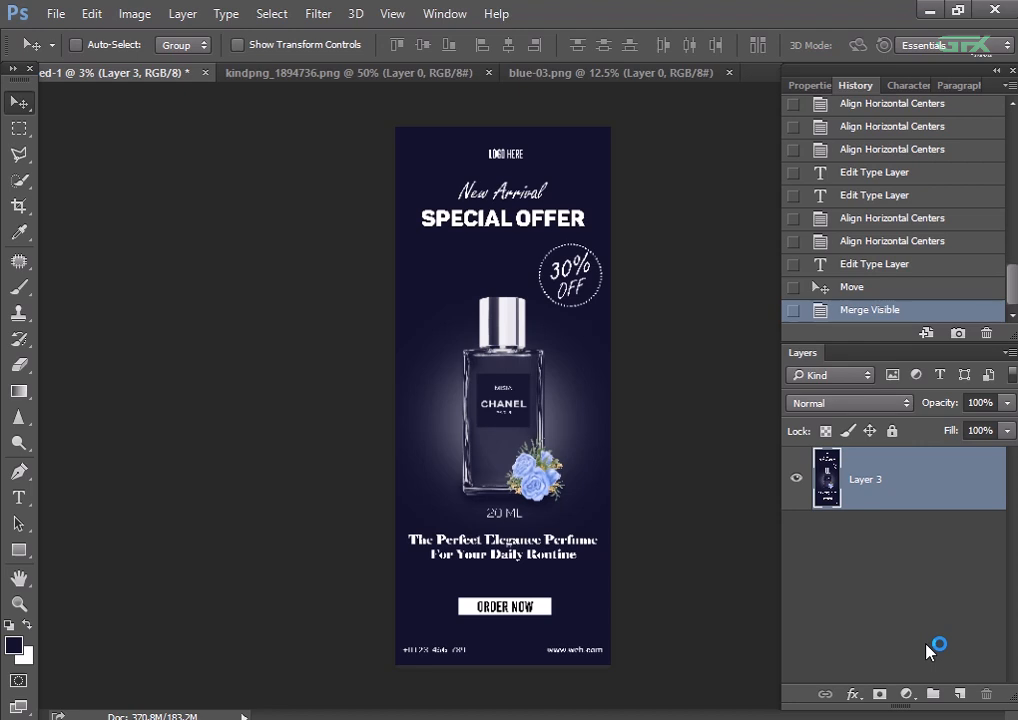